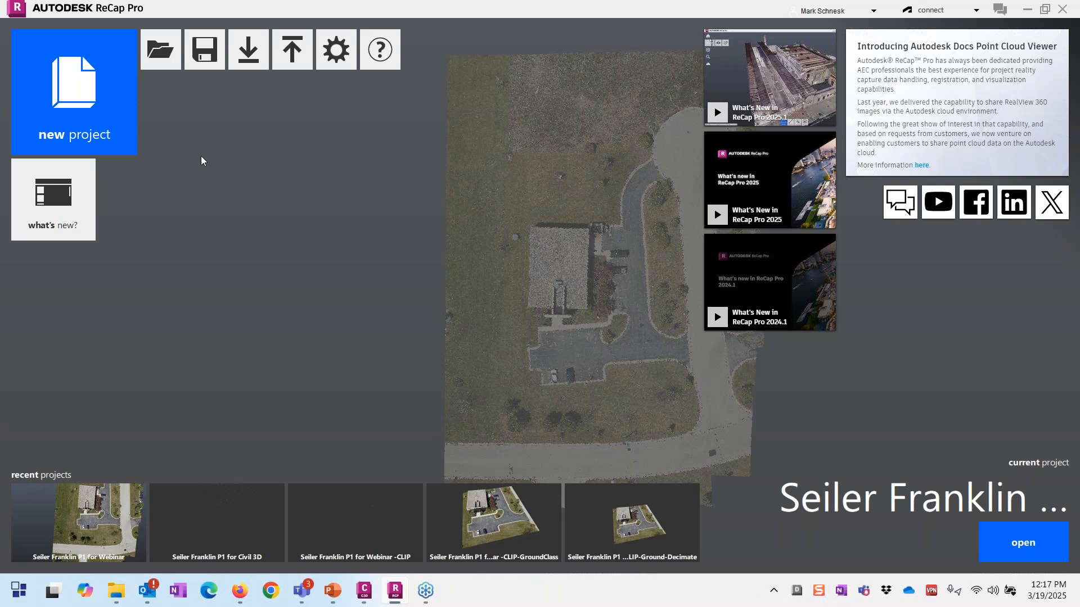
Step: Start a new point cloud import project, discarding changes to the open project
{"action": "left_click", "coordinate": [96, 127]}
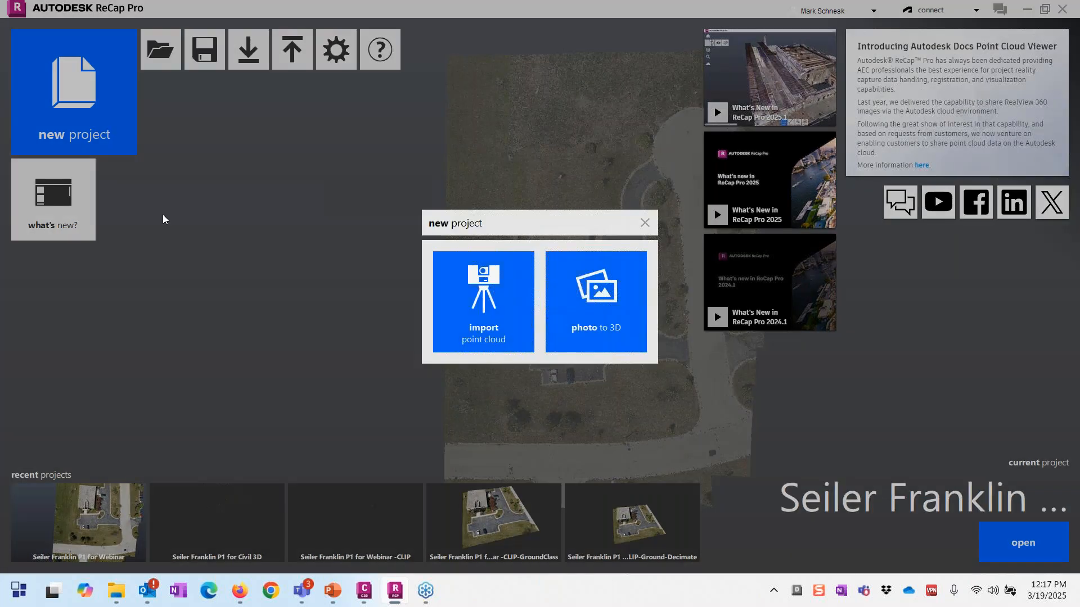
{"action": "left_click", "coordinate": [510, 312]}
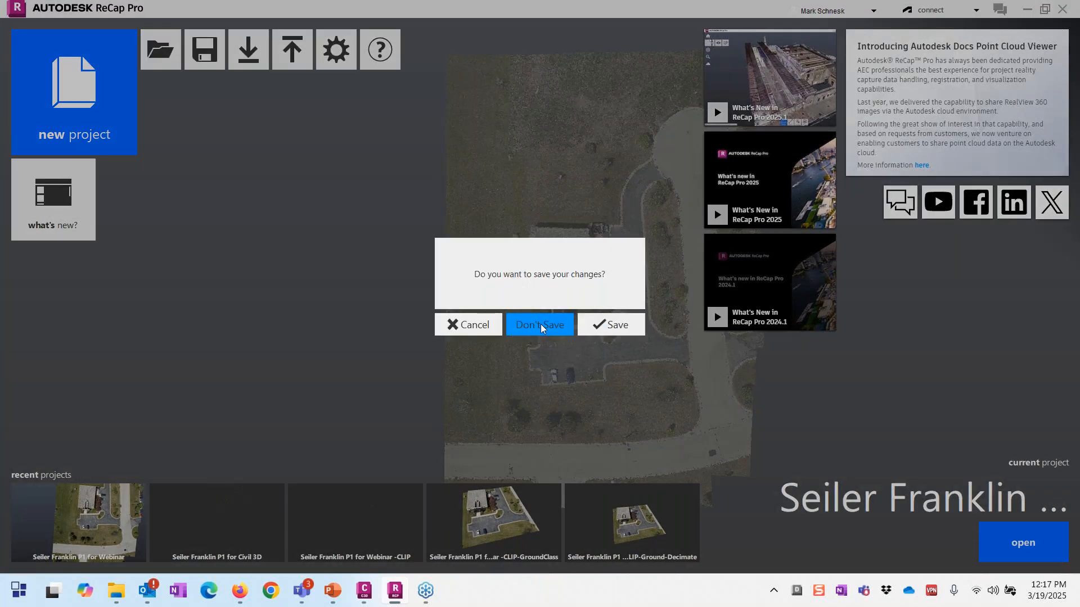
{"action": "left_click", "coordinate": [541, 324]}
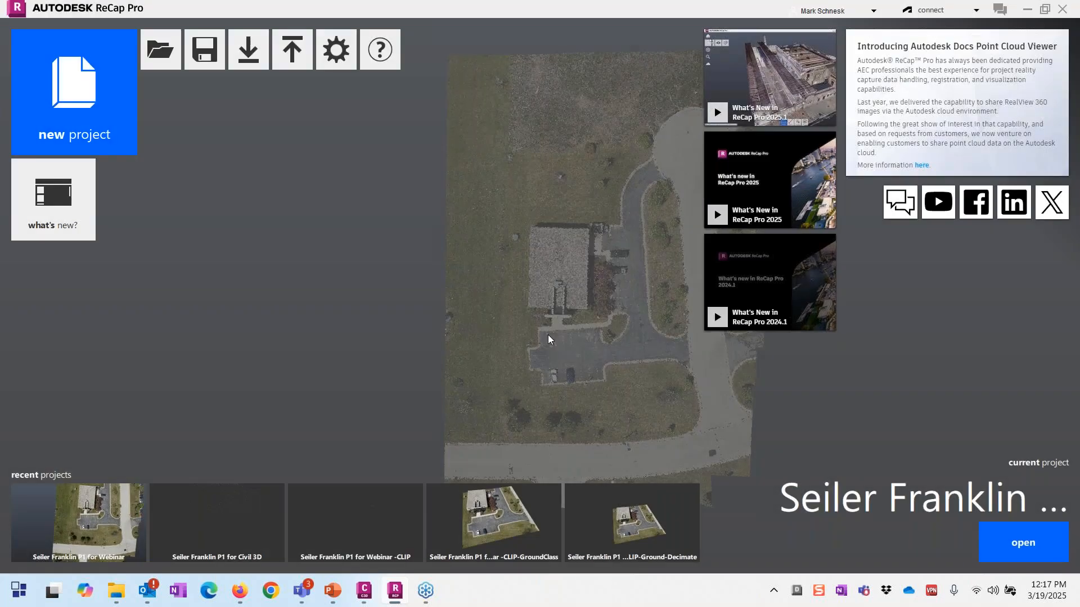
Step: Name the project 'Webinar Project', save it in the ReCap folder, and create it
{"action": "type", "text": "W"}
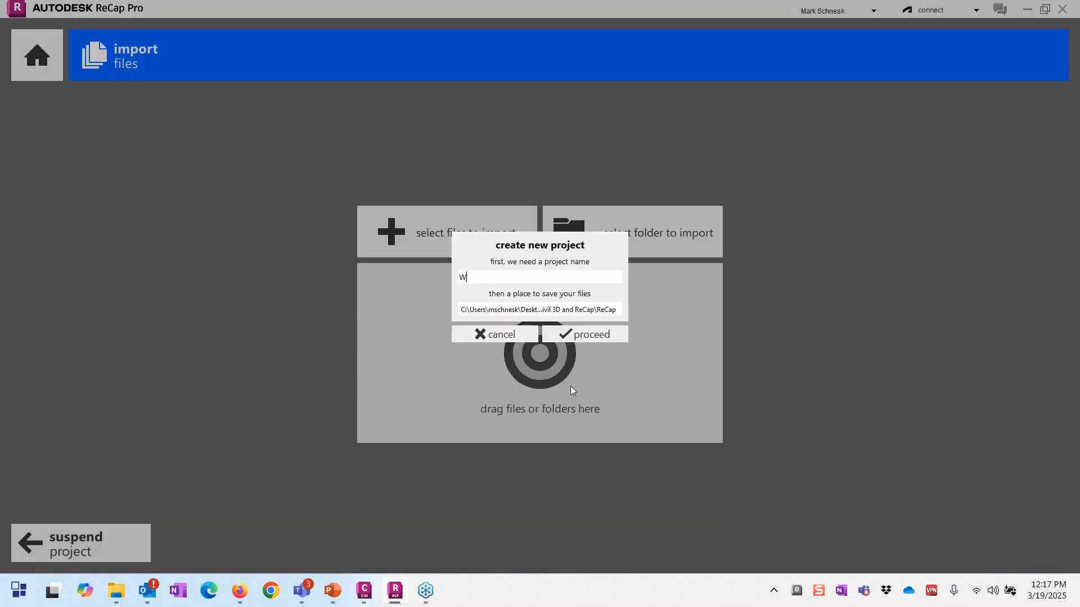
{"action": "type", "text": "ebinar"}
{"action": "type", "text": "Project"}
{"action": "left_click", "coordinate": [550, 310]}
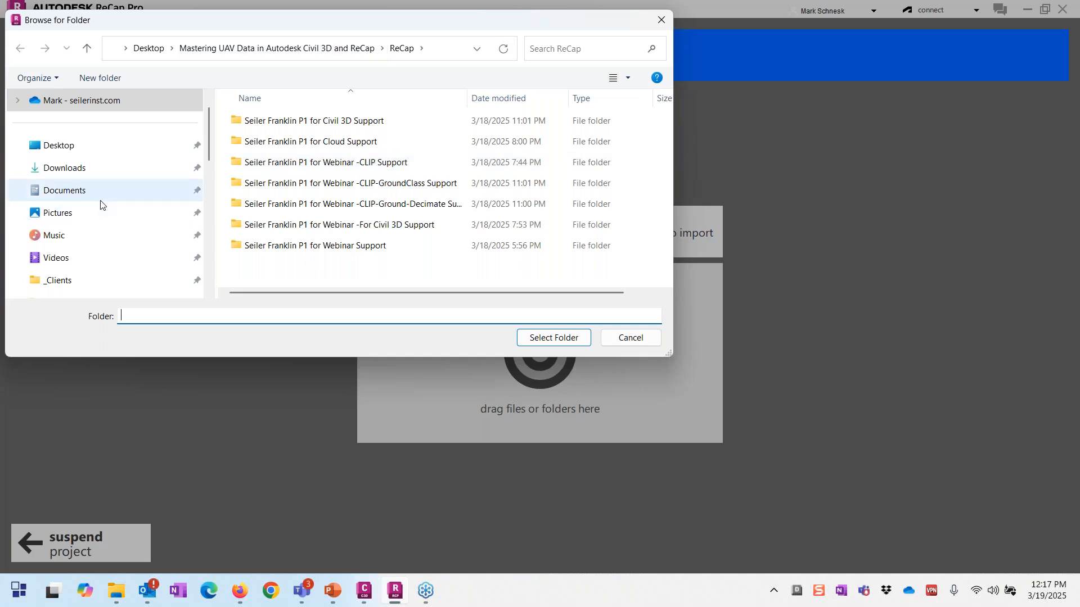
{"action": "scroll", "coordinate": [140, 202], "scroll_direction": "down", "scroll_amount": 2}
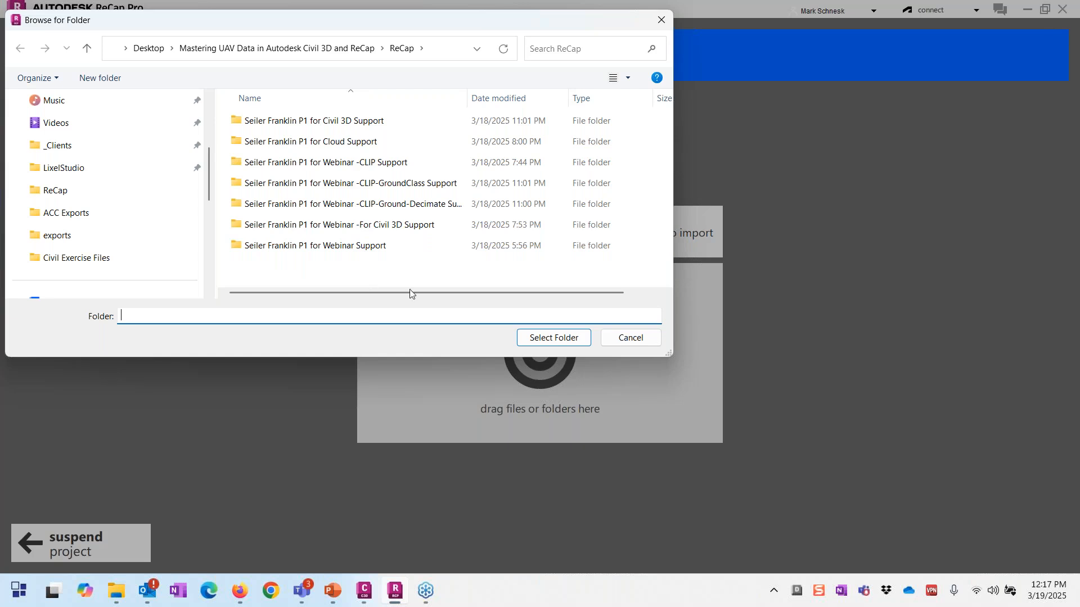
{"action": "left_click", "coordinate": [556, 339]}
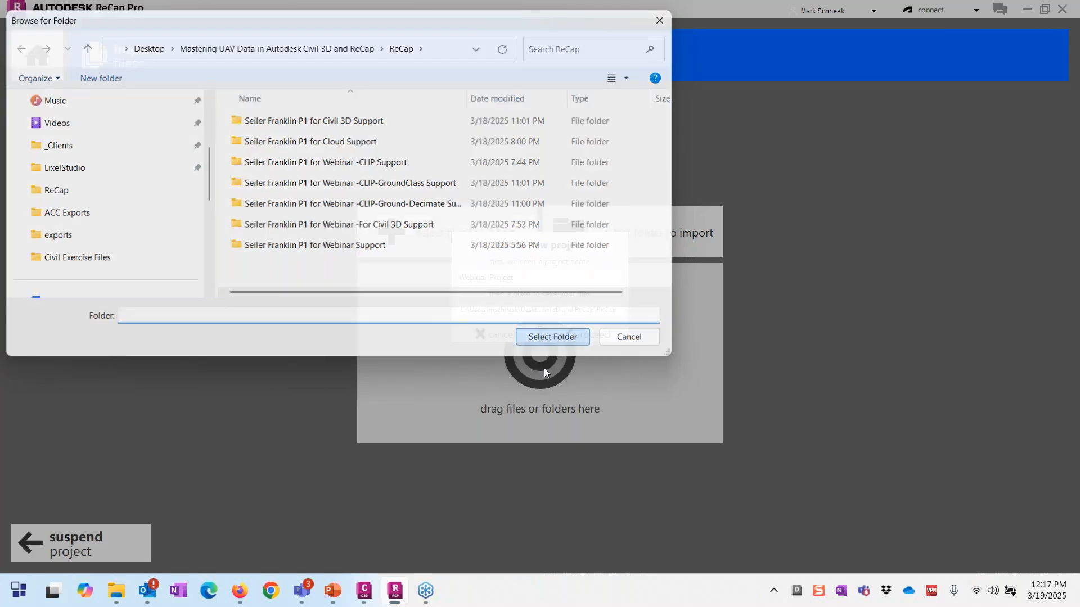
{"action": "left_click", "coordinate": [576, 338]}
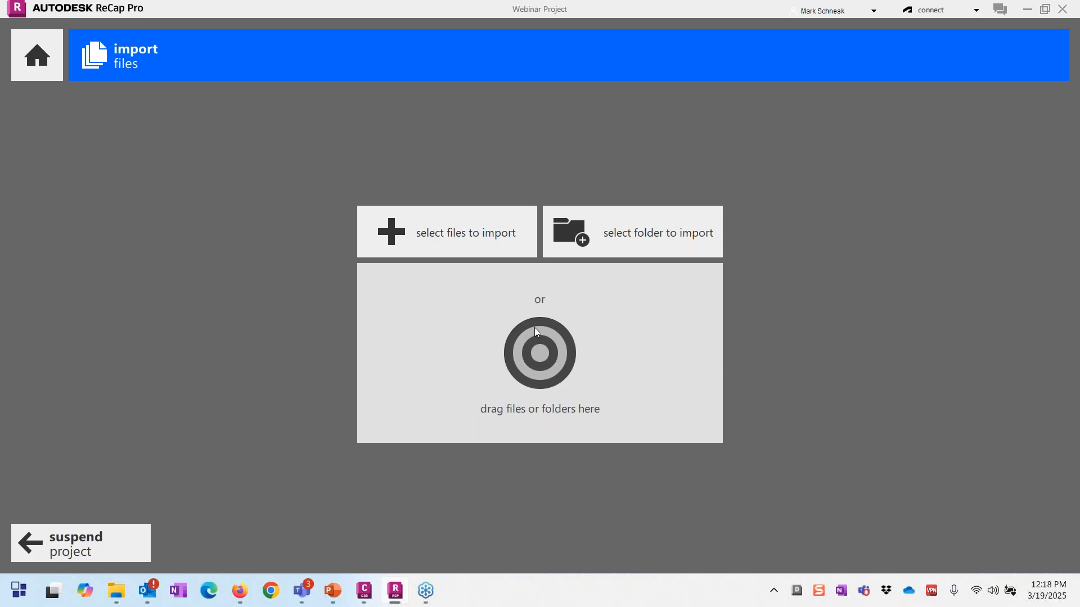
{"action": "mouse_move", "coordinate": [118, 589]}
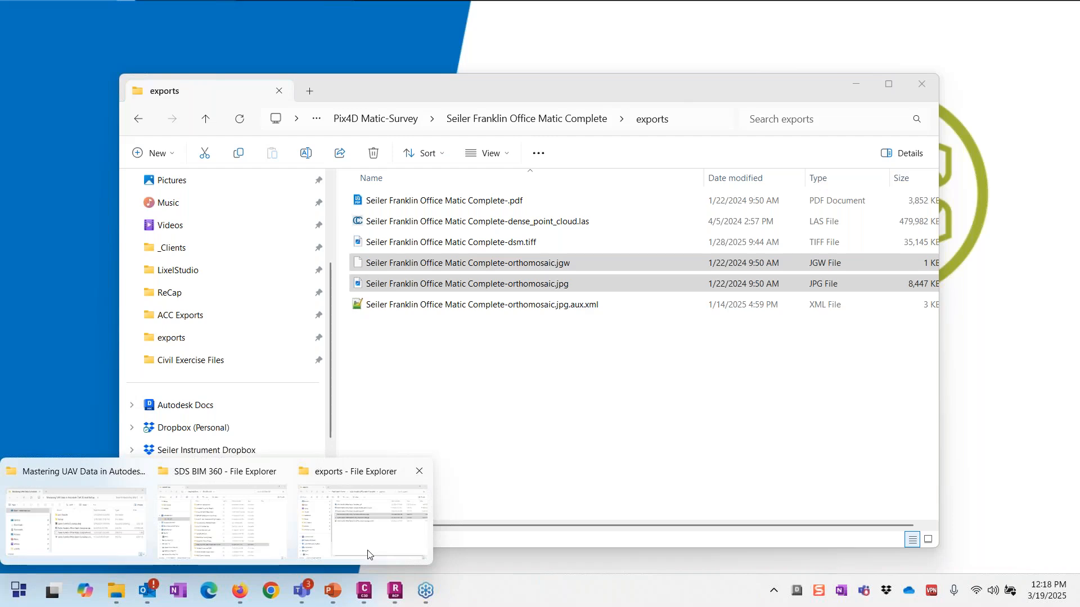
Step: Snap the exports folder beside ReCap and drop dense_point_cloud.las into the import area
{"action": "left_click", "coordinate": [366, 556]}
{"action": "left_click_drag", "start_coordinate": [581, 94], "coordinate": [1071, 88]}
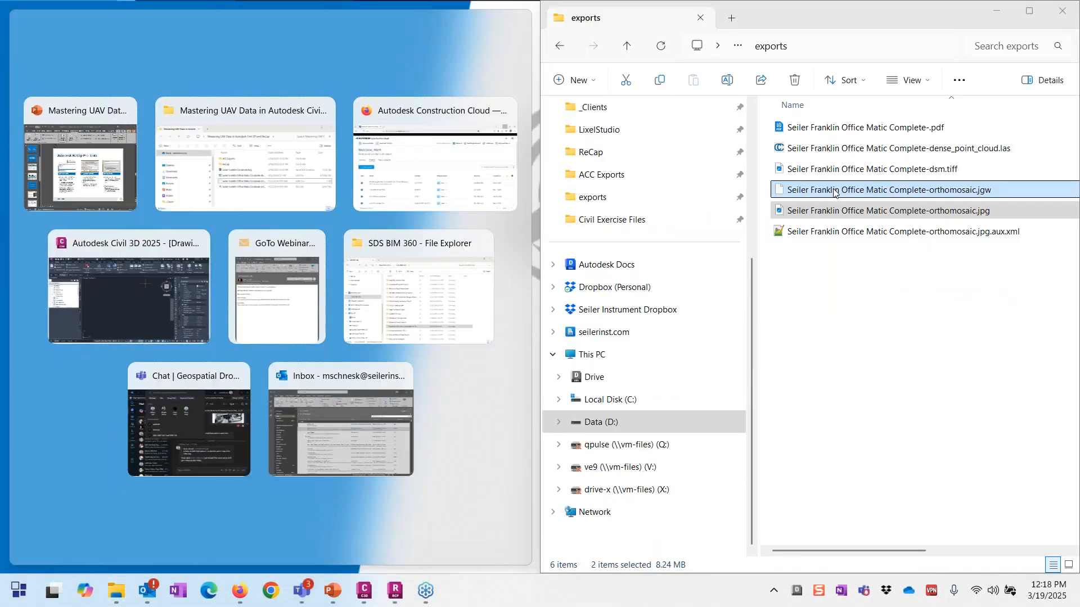
{"action": "left_click", "coordinate": [420, 549]}
{"action": "left_click", "coordinate": [117, 591]}
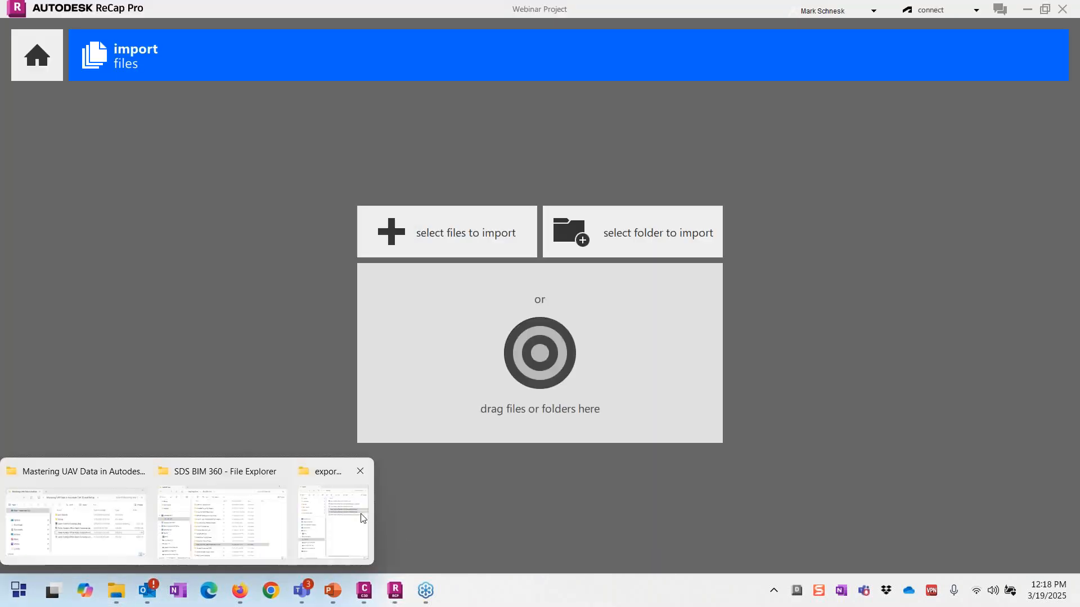
{"action": "left_click", "coordinate": [349, 539]}
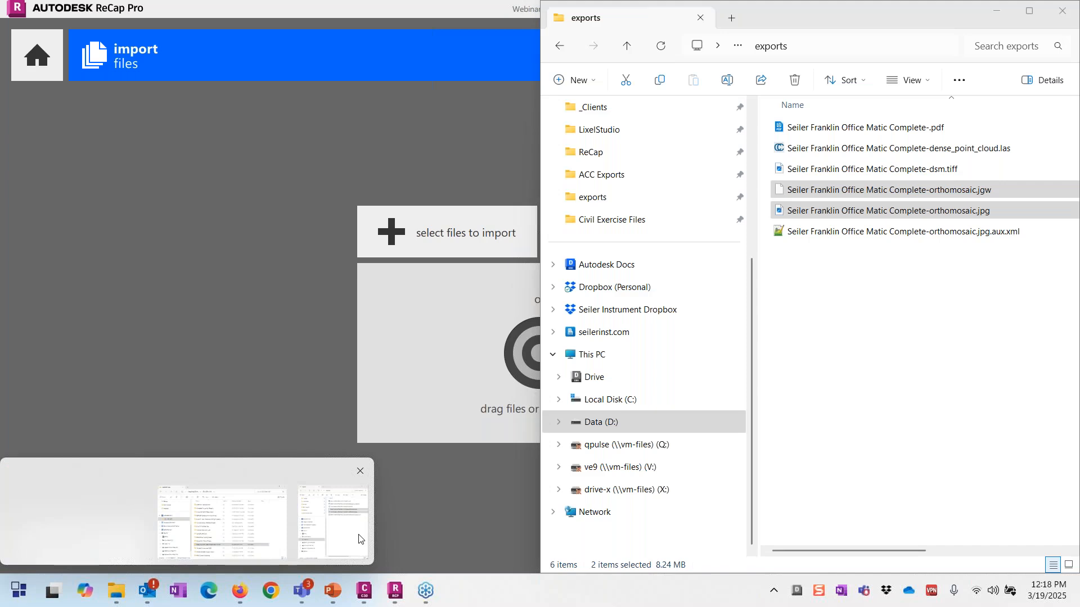
{"action": "left_click_drag", "start_coordinate": [909, 150], "coordinate": [517, 387]}
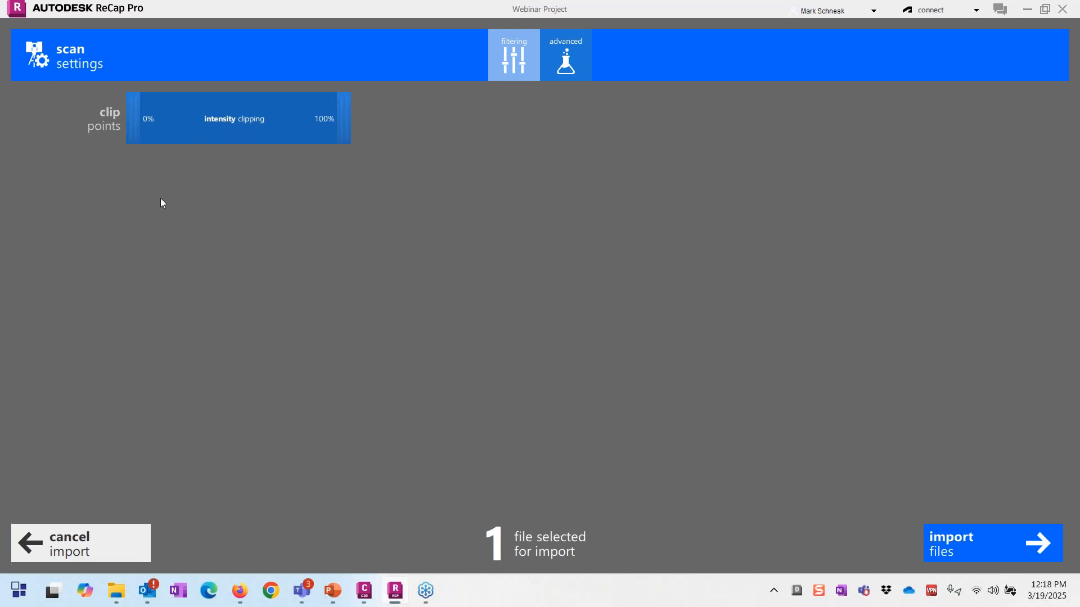
Step: Show the advanced import settings and search the coordinate system list for WI83-SF
{"action": "left_click", "coordinate": [579, 62]}
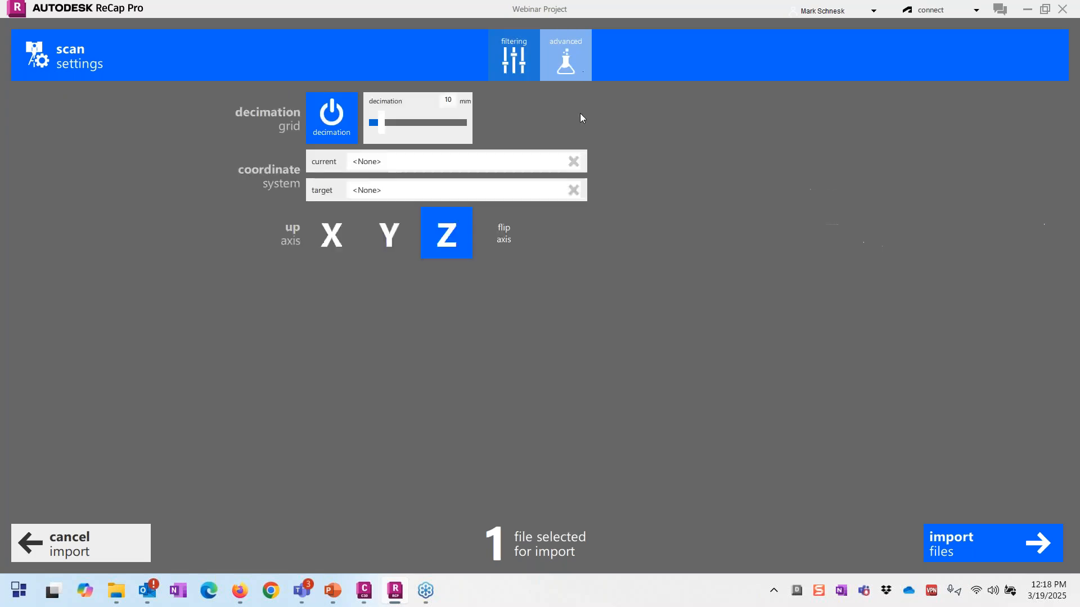
{"action": "left_click", "coordinate": [219, 165]}
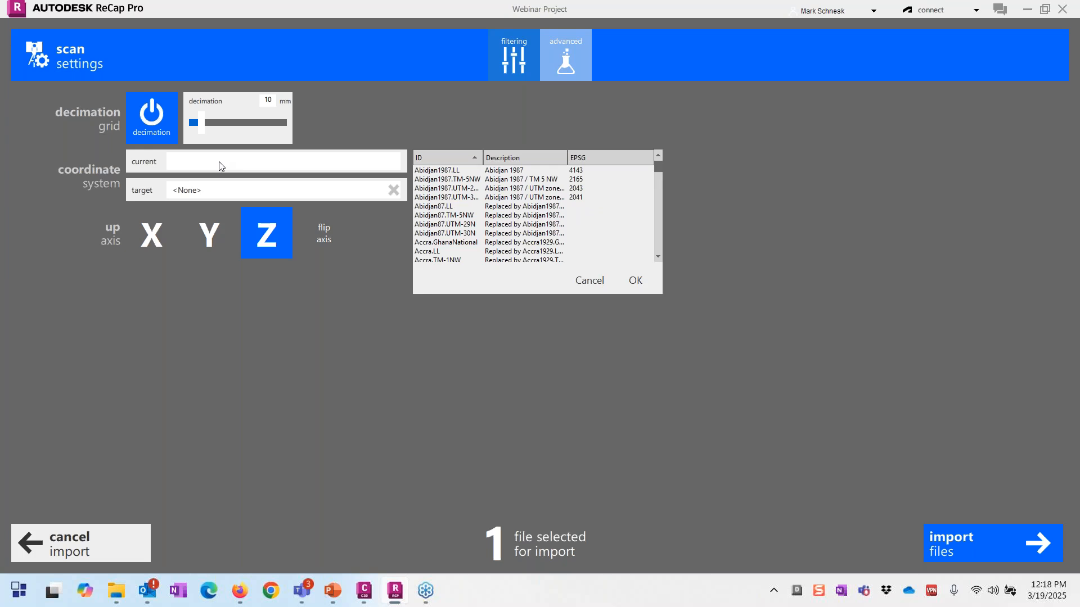
{"action": "type", "text": "wi"}
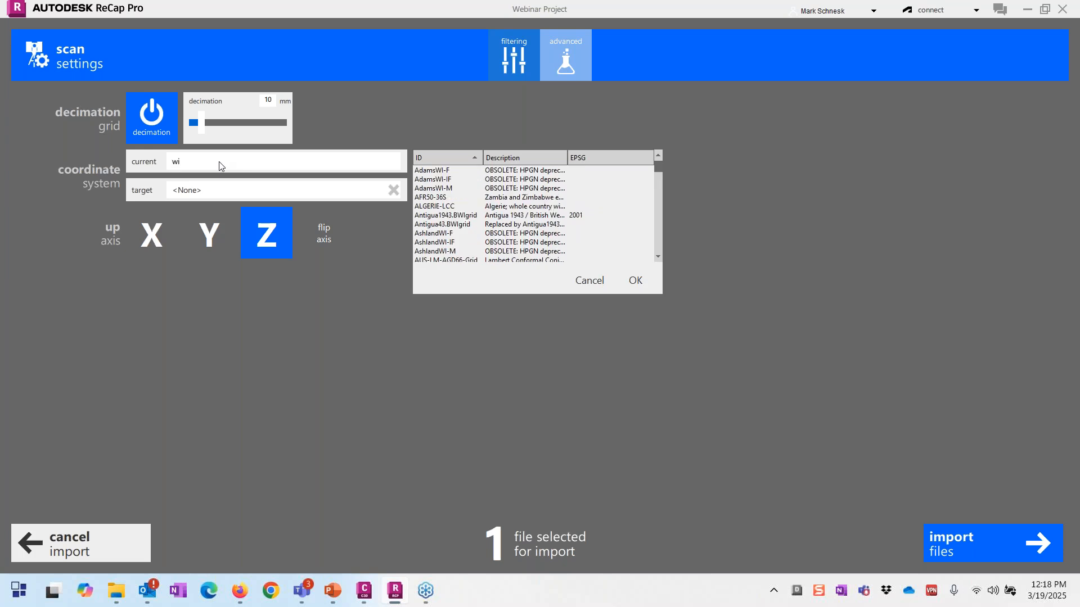
{"action": "type", "text": "83-ef"}
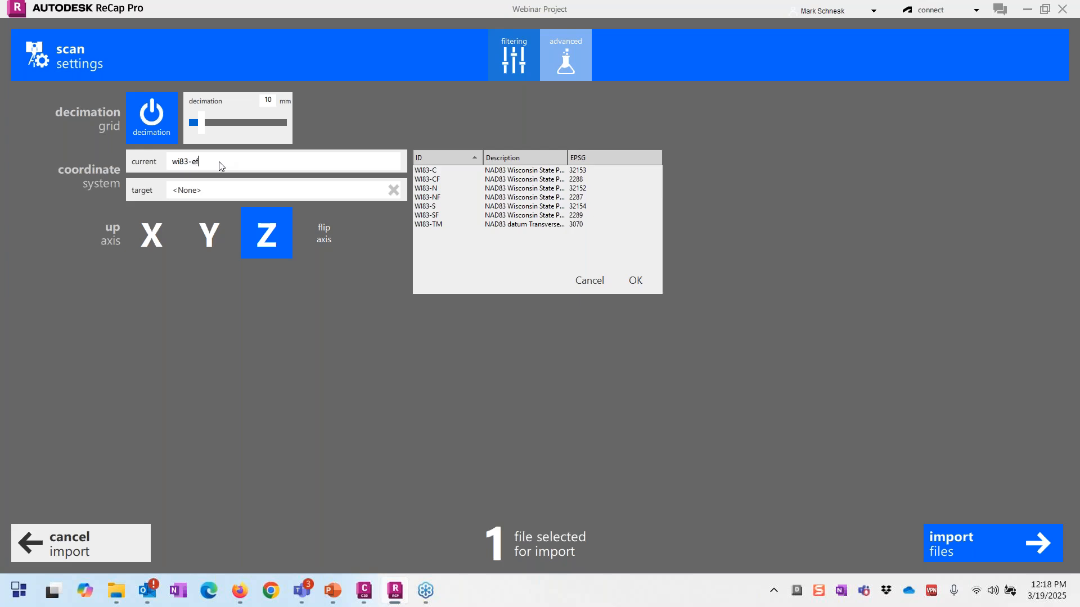
{"action": "key", "text": "BackSpace"}
{"action": "key", "text": "BackSpace"}
{"action": "type", "text": "s"}
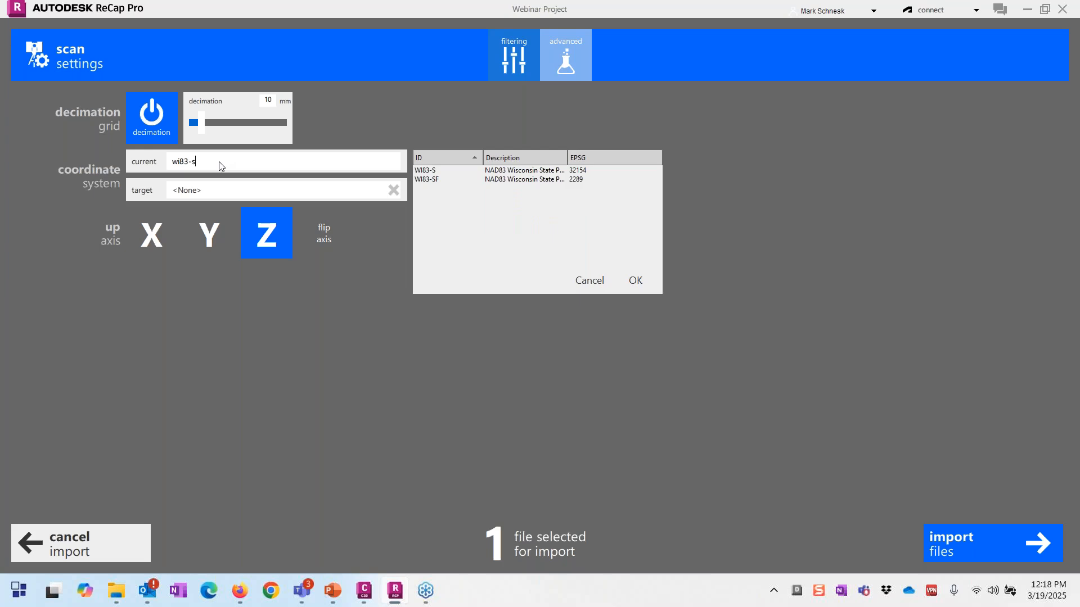
{"action": "type", "text": "f"}
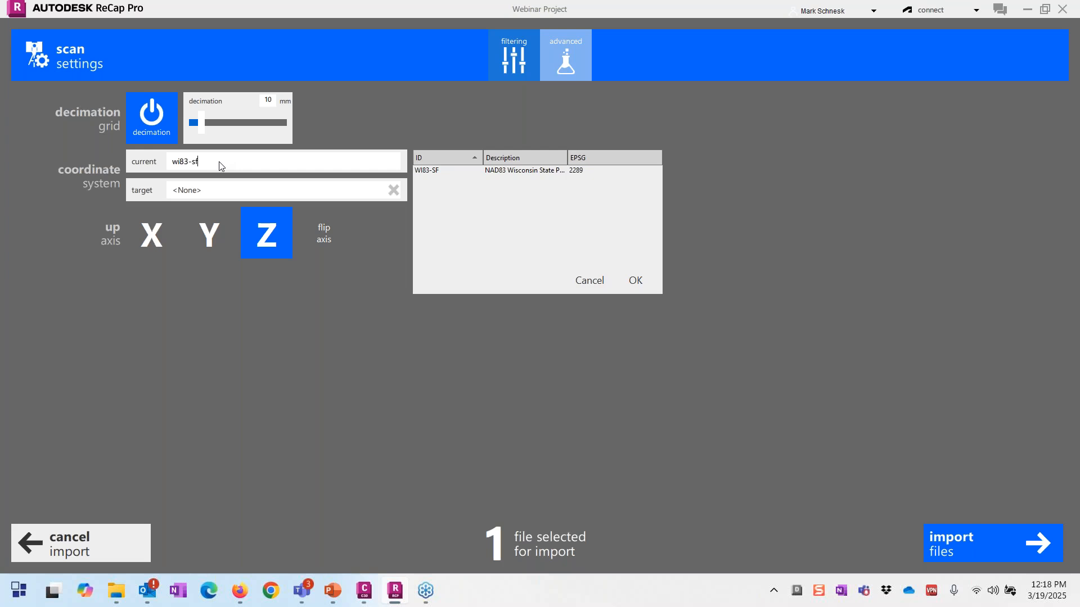
{"action": "left_click", "coordinate": [200, 190]}
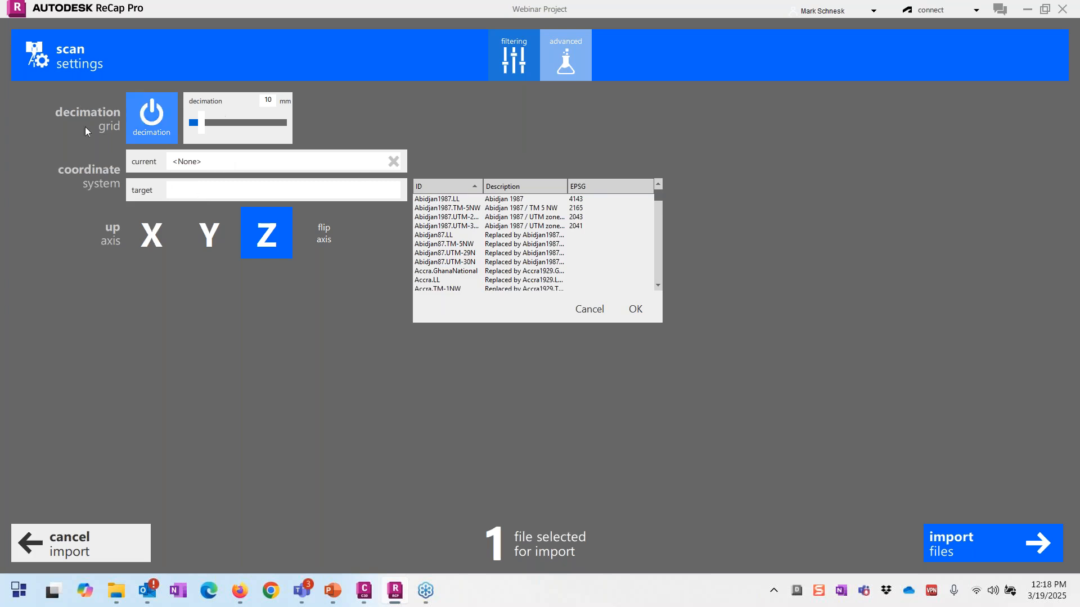
{"action": "left_click", "coordinate": [177, 163]}
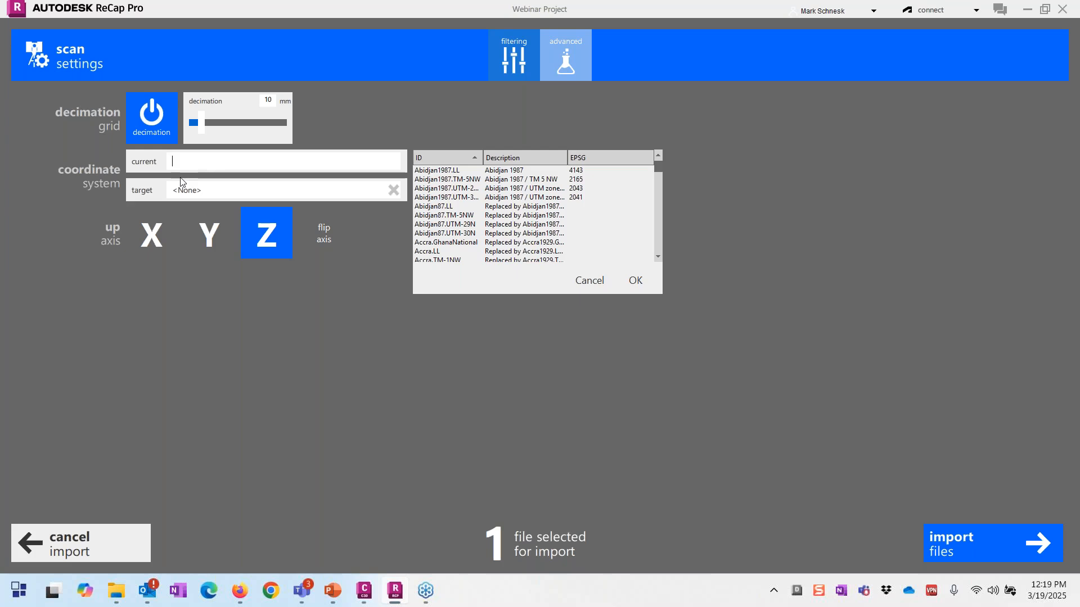
Step: Cancel the coordinate system picker and return the decimation grid to 10 mm
{"action": "left_click_drag", "start_coordinate": [200, 121], "coordinate": [280, 123]}
{"action": "left_click", "coordinate": [607, 284]}
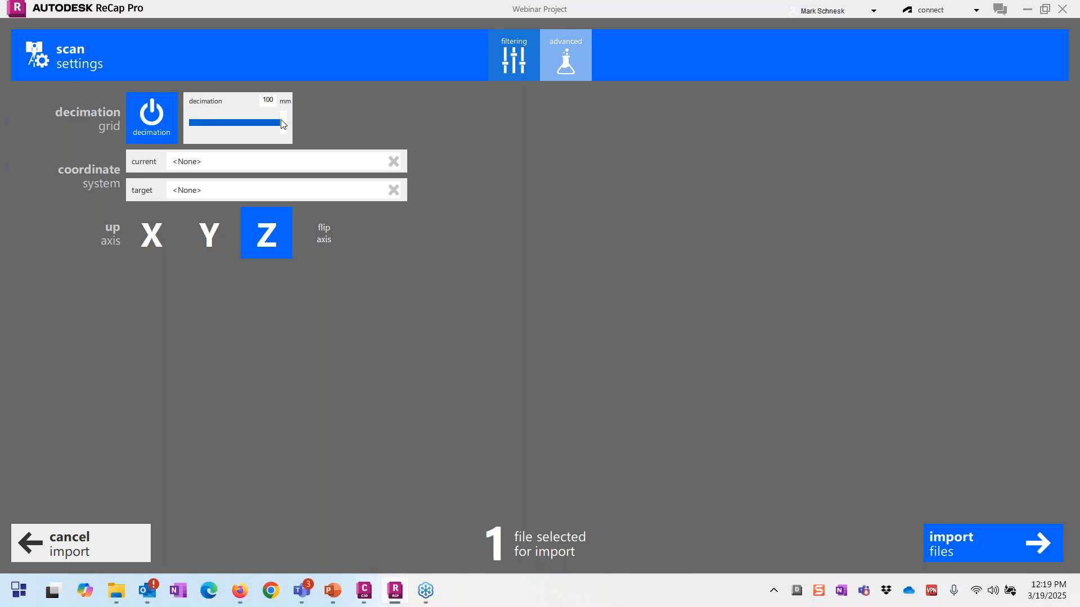
{"action": "left_click_drag", "start_coordinate": [282, 124], "coordinate": [189, 133]}
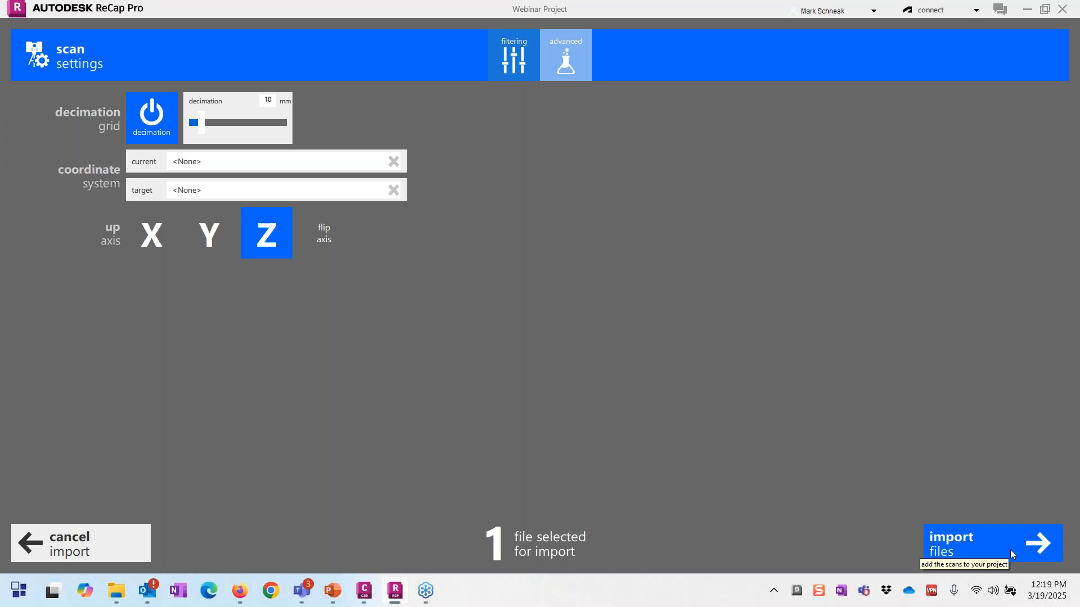
Step: Cancel the import, suspend the new project, and open 'Seiler Franklin P1 for Webinar'
{"action": "left_click", "coordinate": [96, 553]}
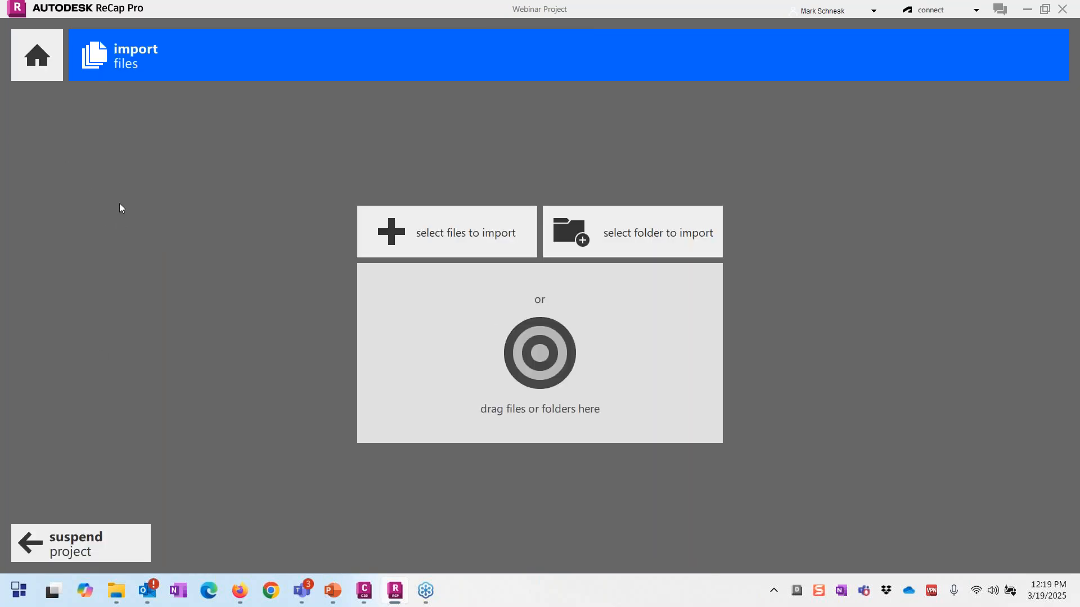
{"action": "left_click", "coordinate": [56, 57]}
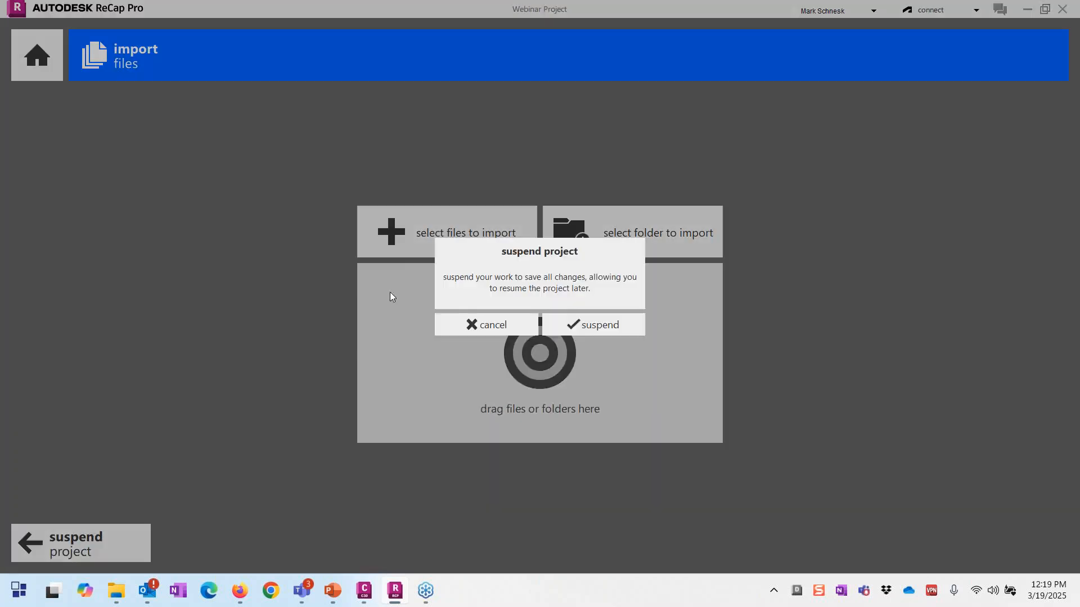
{"action": "left_click", "coordinate": [602, 327]}
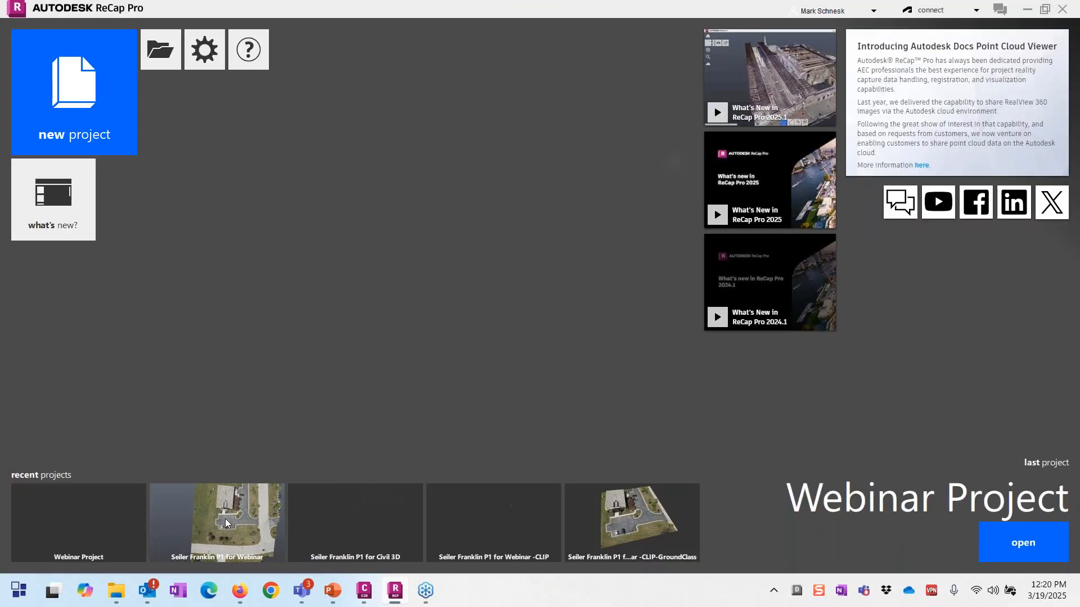
{"action": "left_click", "coordinate": [318, 497]}
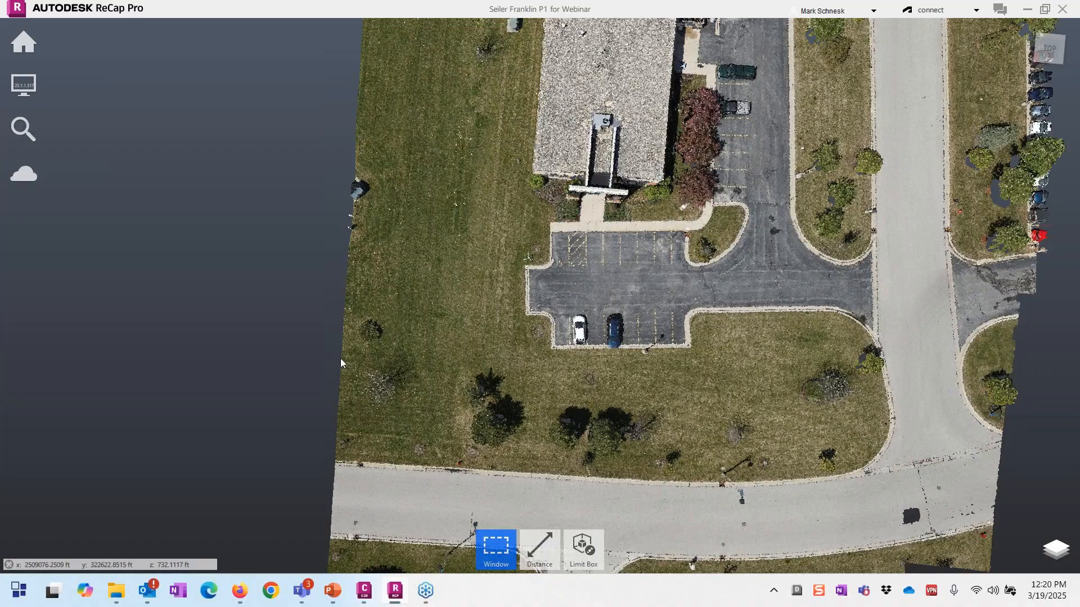
Step: Orbit, zoom and pan to a near top-down view centred on the building and parking lot
{"action": "scroll", "coordinate": [340, 358], "scroll_direction": "down", "scroll_amount": 3}
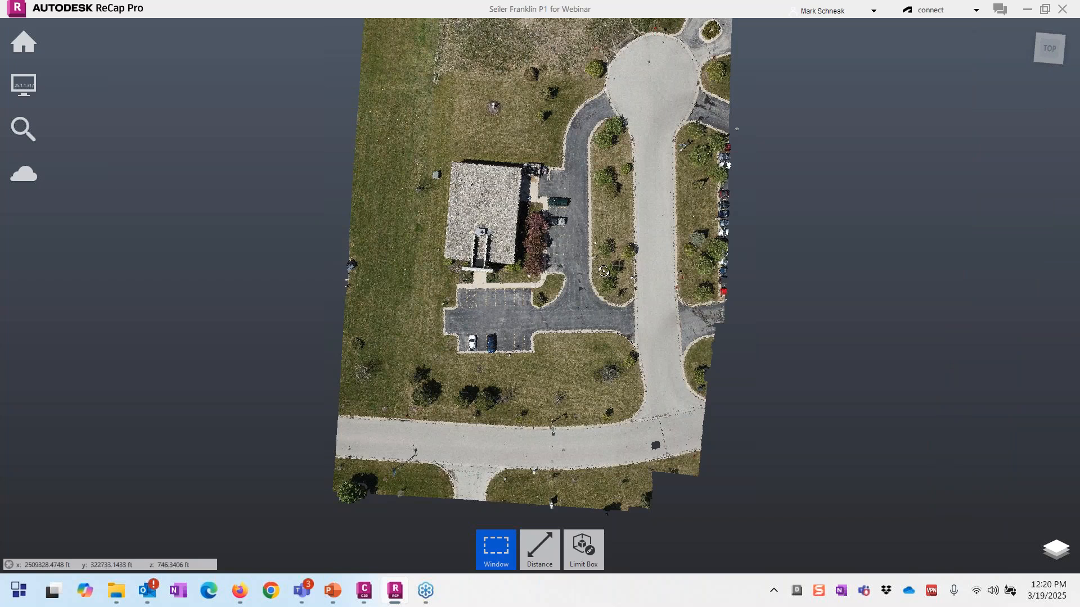
{"action": "left_click_drag", "start_coordinate": [604, 271], "coordinate": [653, 168]}
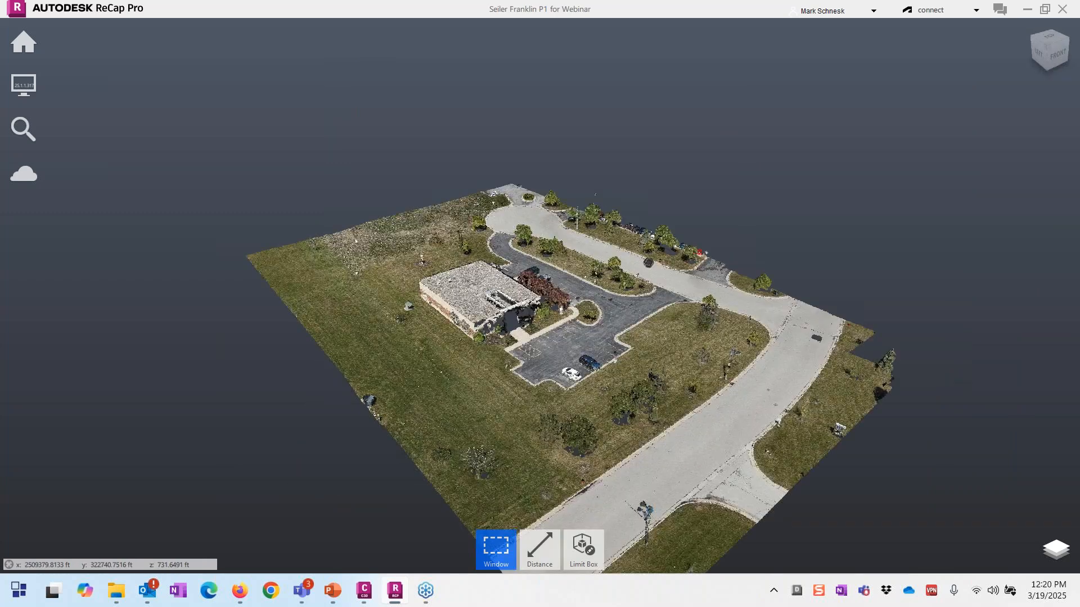
{"action": "left_click_drag", "start_coordinate": [697, 253], "coordinate": [732, 281]}
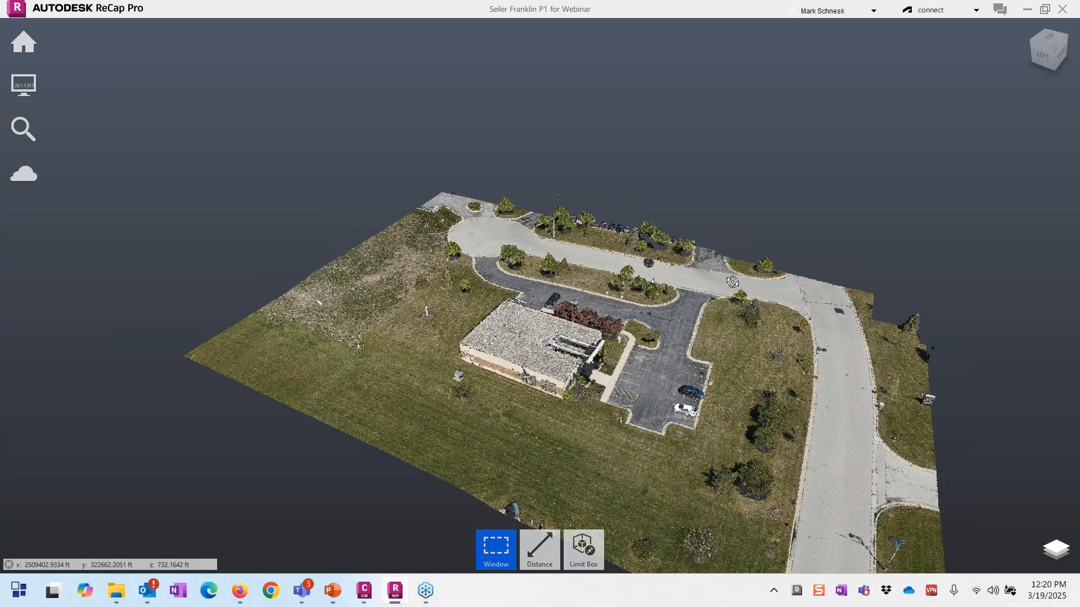
{"action": "middle_click_drag", "start_coordinate": [732, 282], "coordinate": [491, 364], "text": "shift"}
{"action": "scroll", "coordinate": [491, 364], "scroll_direction": "up", "scroll_amount": 2}
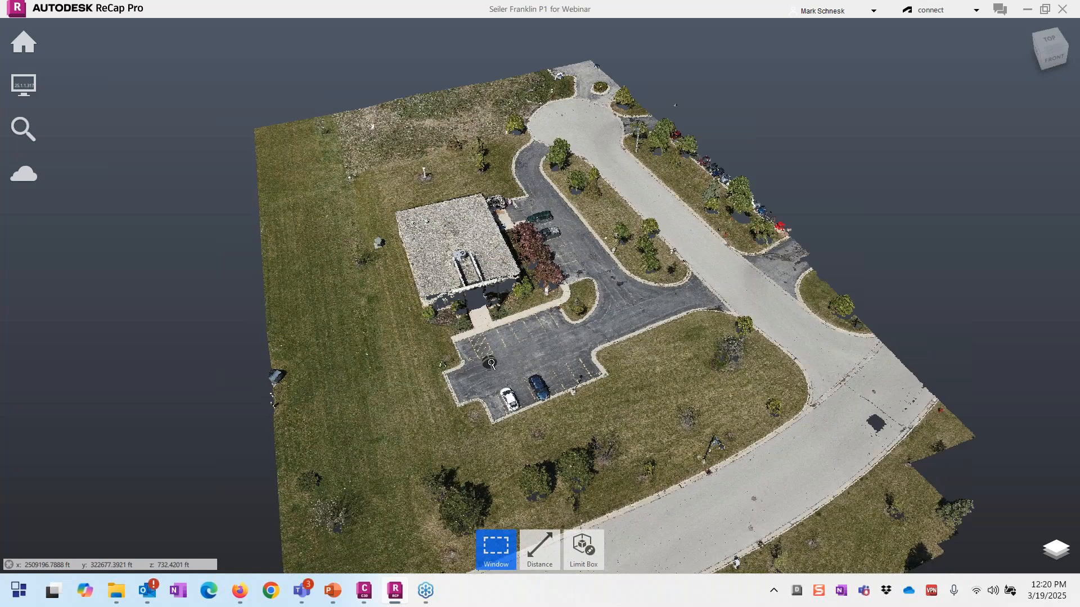
{"action": "scroll", "coordinate": [491, 364], "scroll_direction": "down", "scroll_amount": 1}
{"action": "left_click_drag", "start_coordinate": [506, 384], "coordinate": [572, 306]}
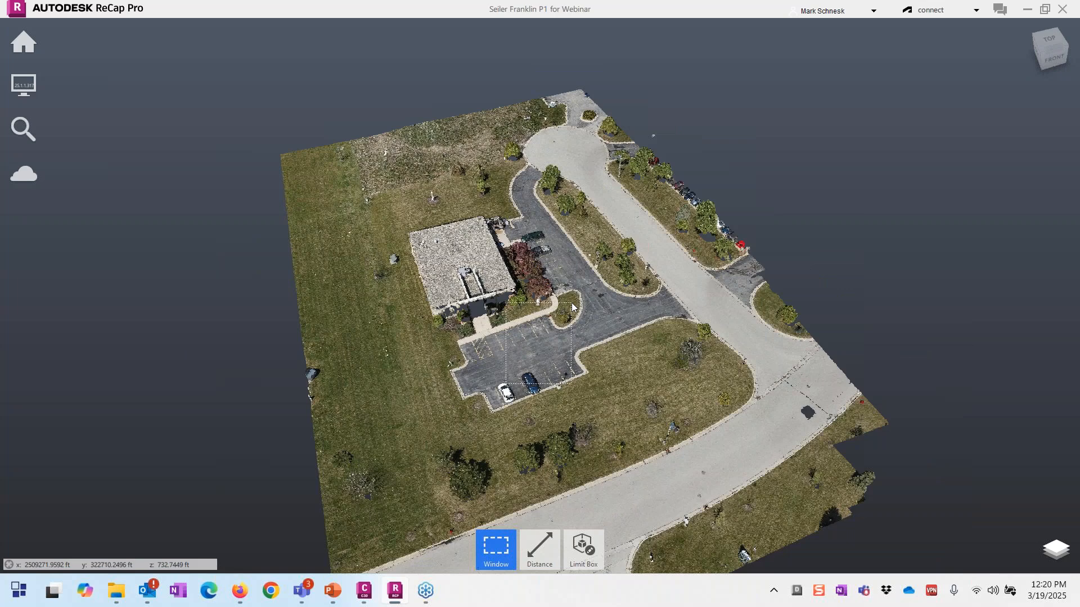
{"action": "middle_click_drag", "start_coordinate": [488, 331], "coordinate": [573, 251]}
{"action": "mouse_move", "coordinate": [35, 45]}
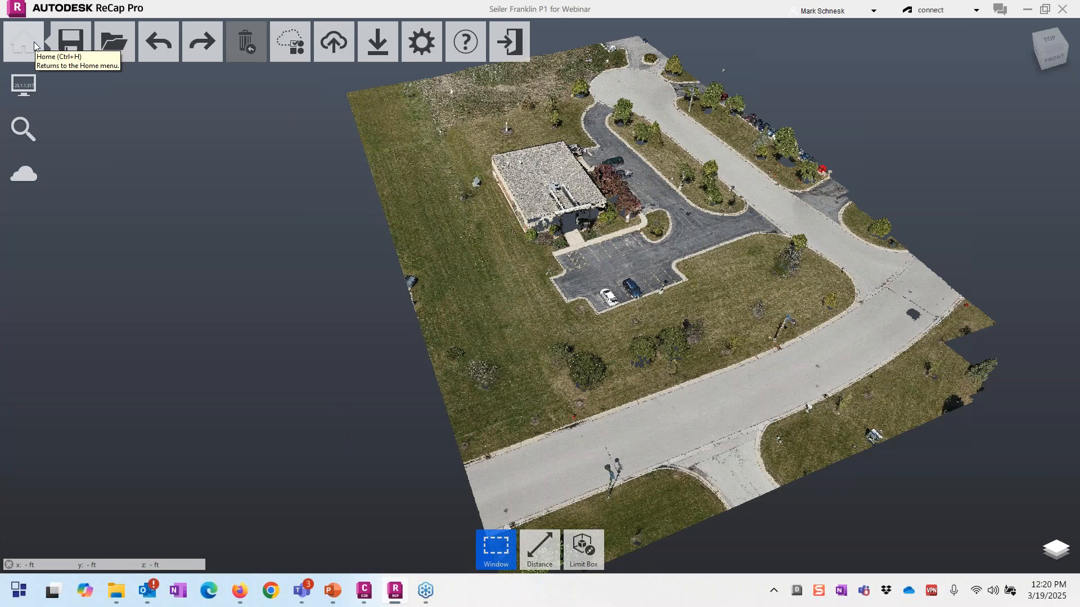
{"action": "mouse_move", "coordinate": [137, 45]}
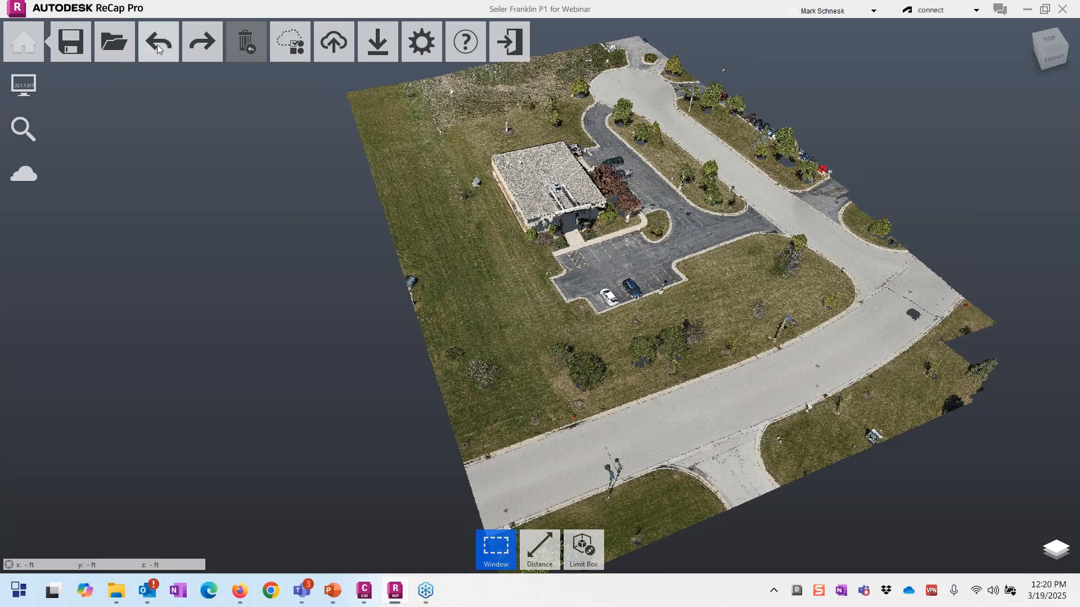
{"action": "mouse_move", "coordinate": [291, 45]}
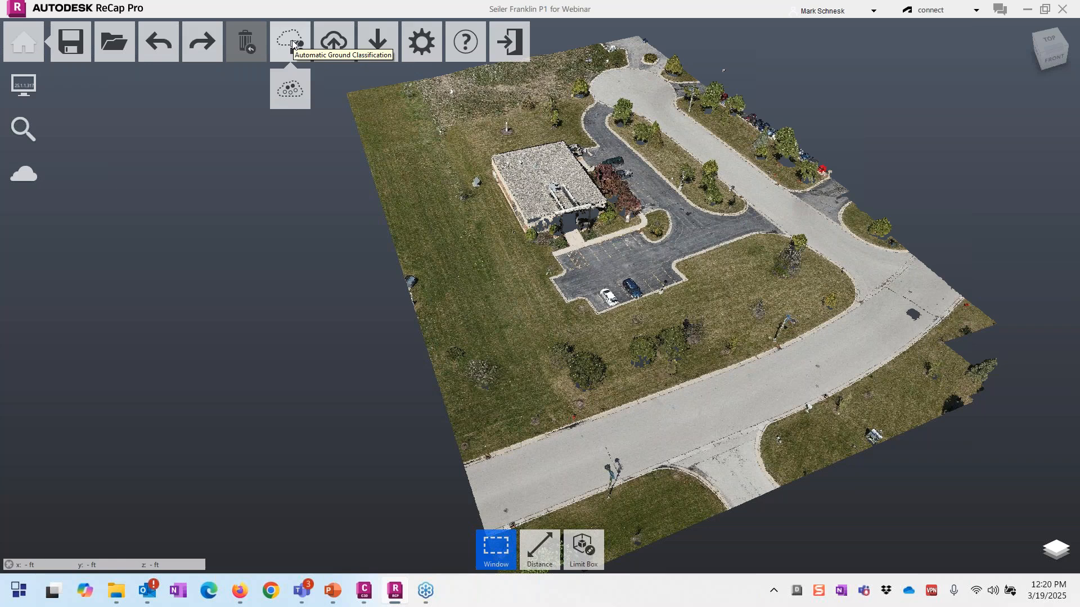
{"action": "mouse_move", "coordinate": [386, 49]}
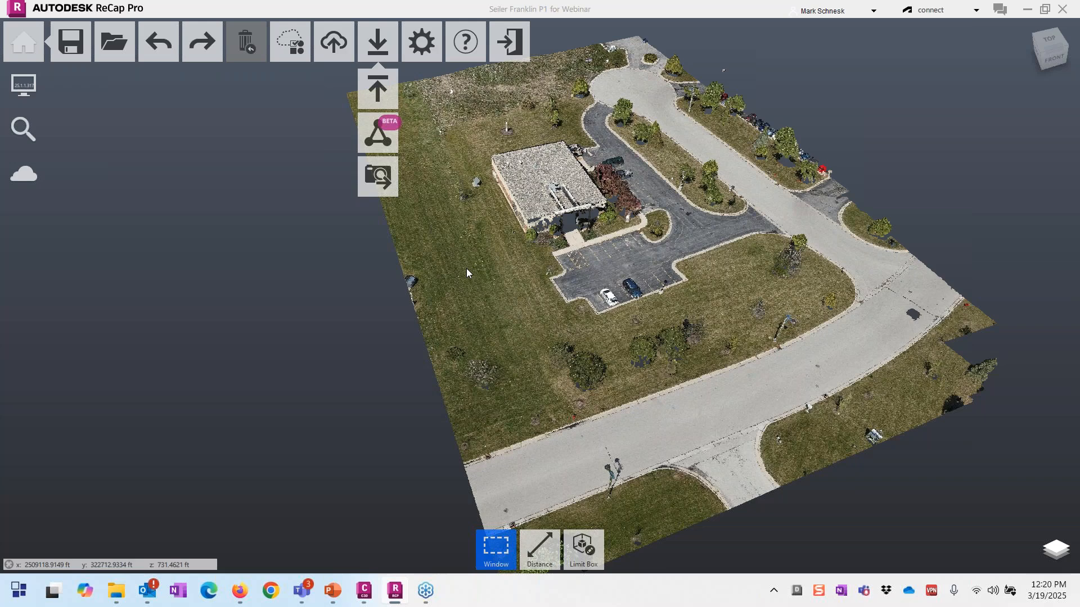
{"action": "scroll", "coordinate": [467, 274], "scroll_direction": "down", "scroll_amount": 2}
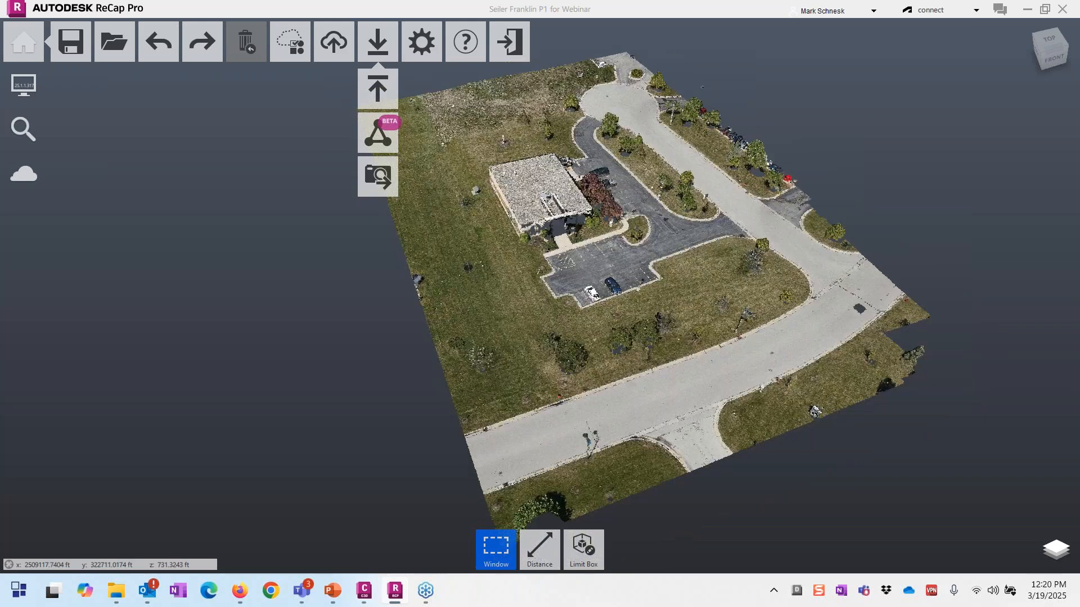
{"action": "middle_click_drag", "start_coordinate": [632, 256], "coordinate": [597, 274], "text": "shift"}
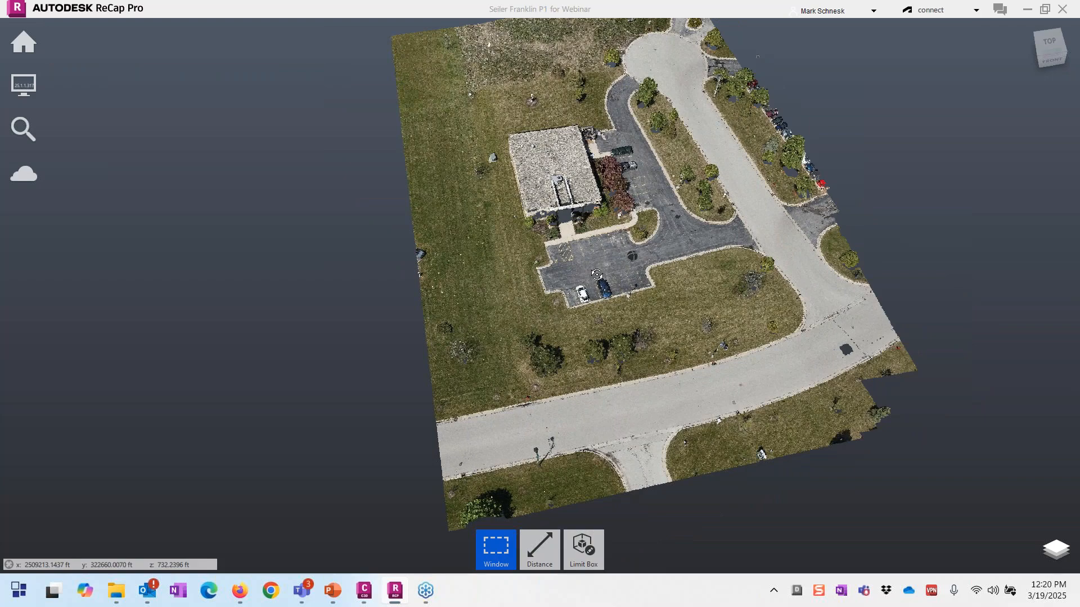
{"action": "scroll", "coordinate": [596, 274], "scroll_direction": "up", "scroll_amount": 3}
{"action": "mouse_move", "coordinate": [70, 86]}
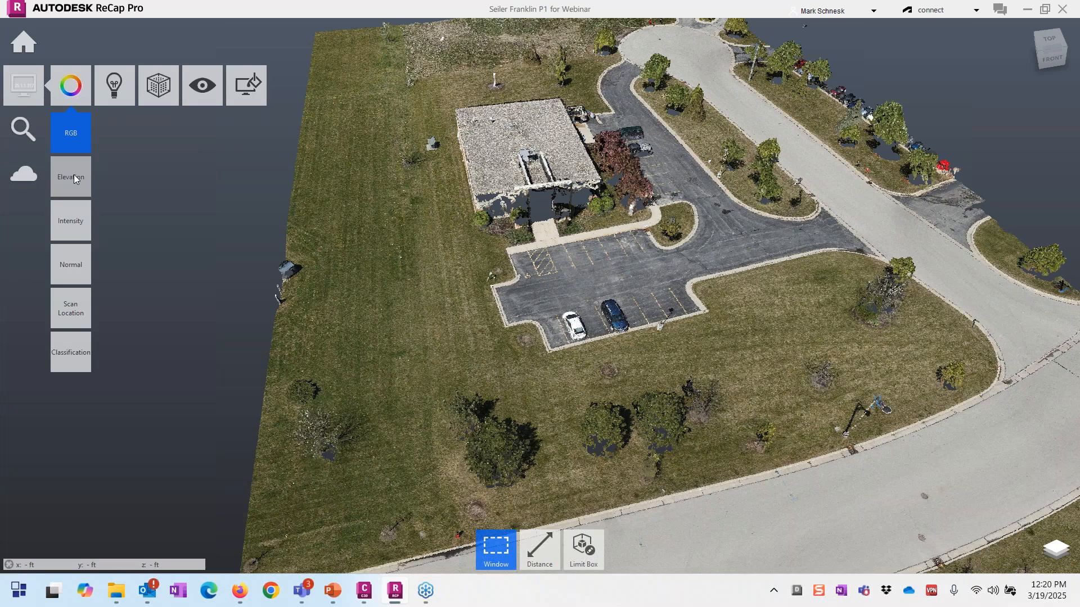
Step: Preview Elevation, Intensity, Normal and Scan Location colouring, then colour points by Classification
{"action": "left_click", "coordinate": [73, 177]}
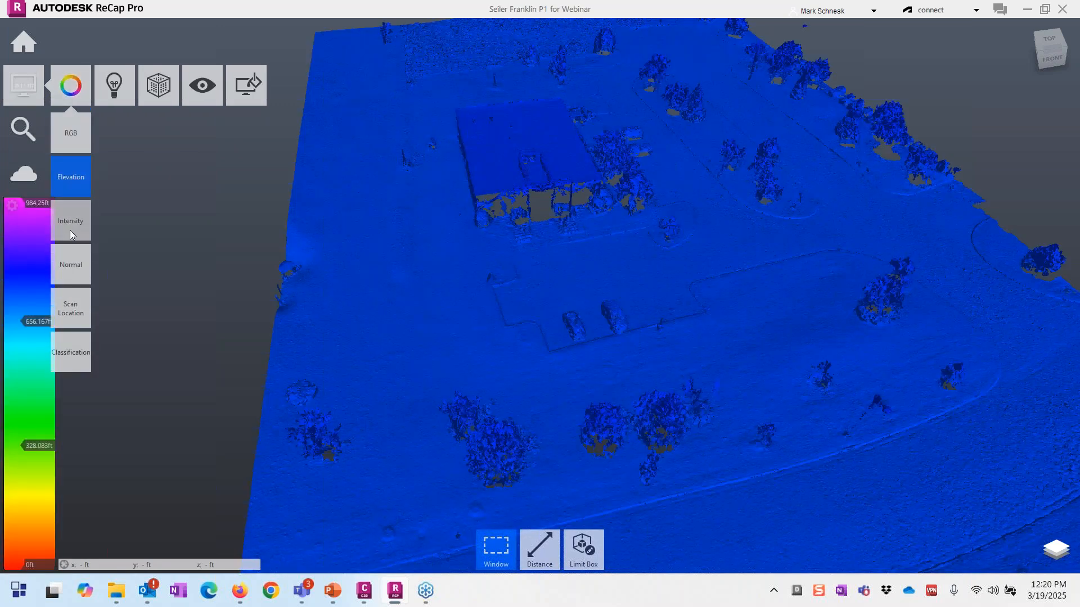
{"action": "left_click", "coordinate": [70, 231]}
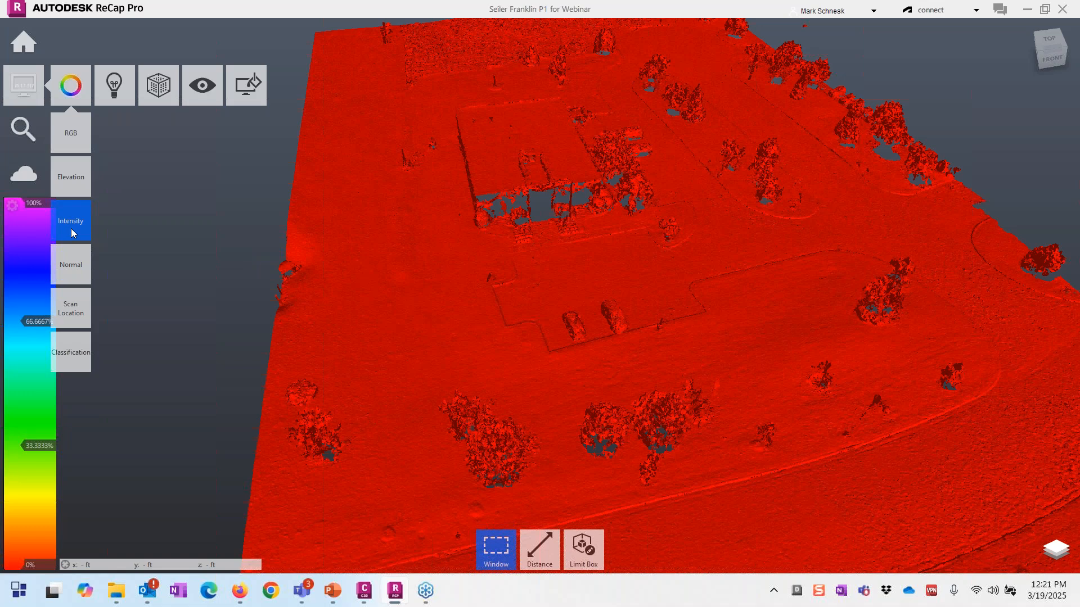
{"action": "left_click", "coordinate": [72, 271]}
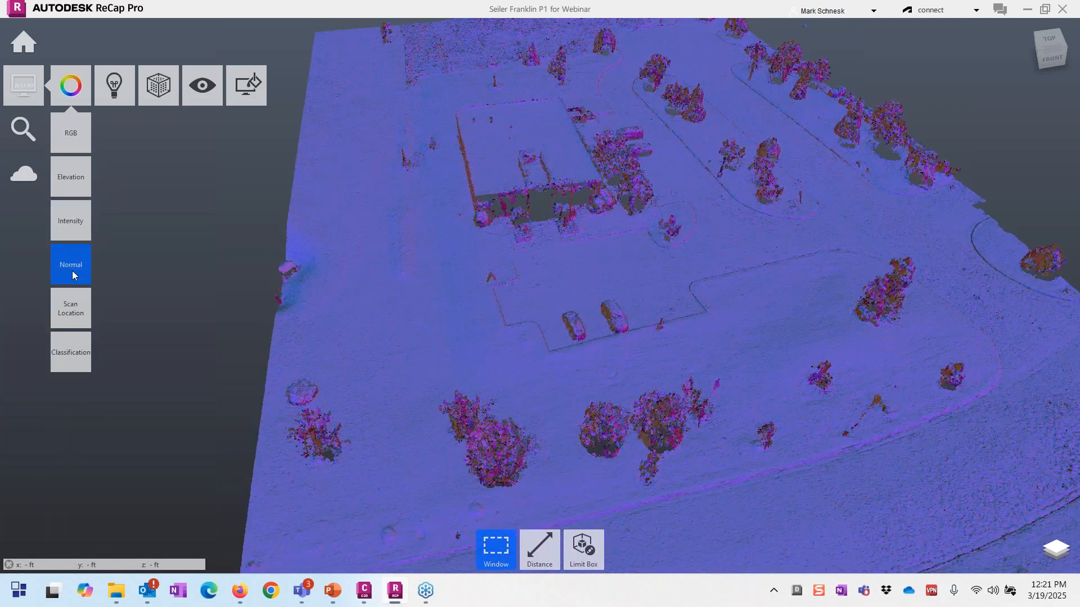
{"action": "left_click", "coordinate": [72, 308]}
{"action": "left_click", "coordinate": [71, 352]}
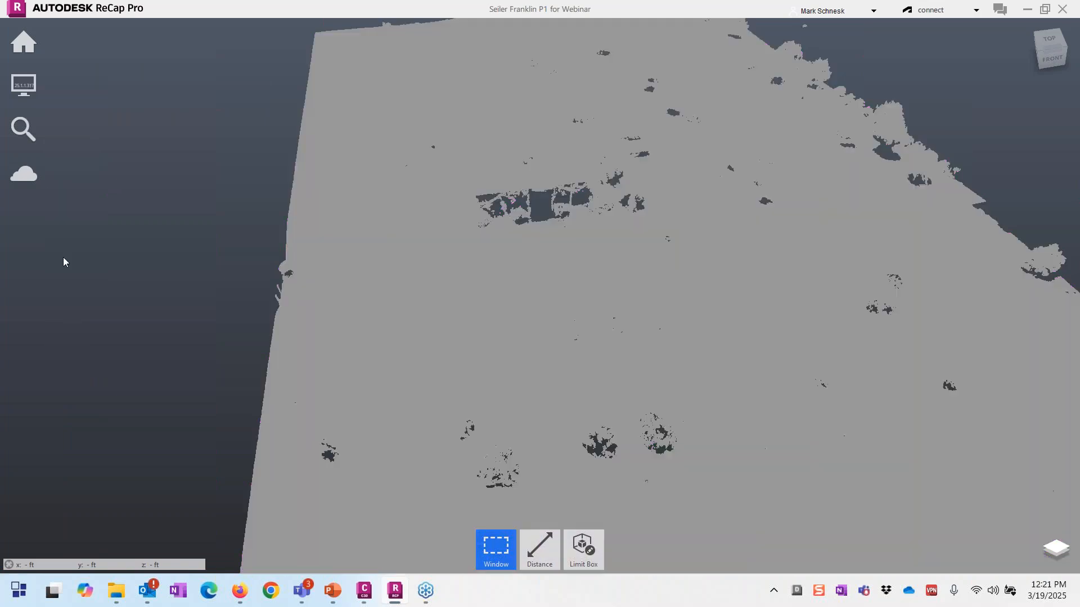
{"action": "left_click_drag", "start_coordinate": [646, 318], "coordinate": [711, 309]}
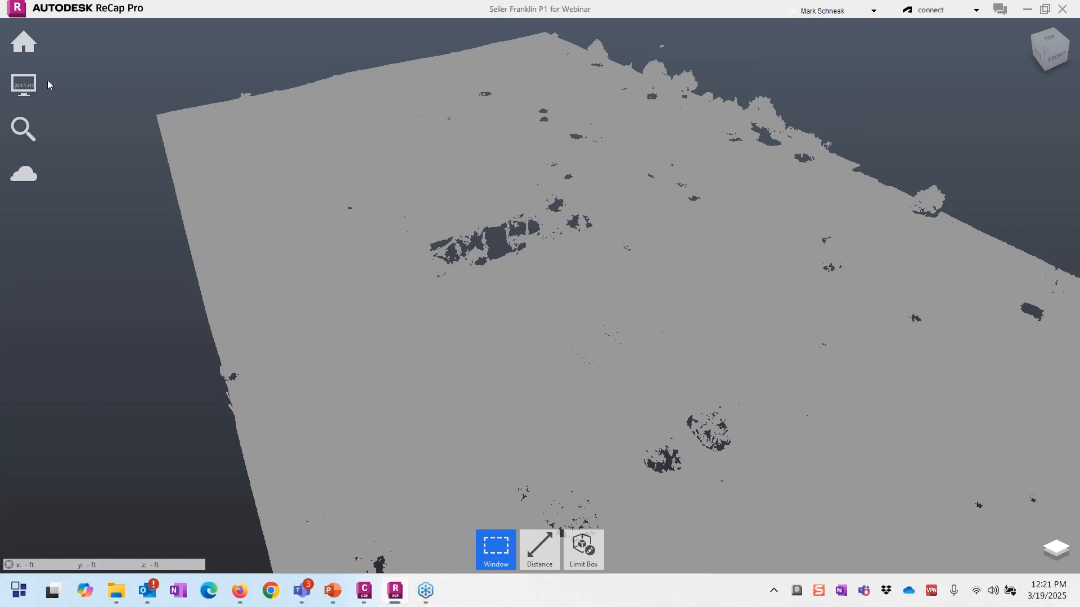
{"action": "mouse_move", "coordinate": [25, 84]}
{"action": "mouse_move", "coordinate": [126, 80]}
{"action": "mouse_move", "coordinate": [119, 123]}
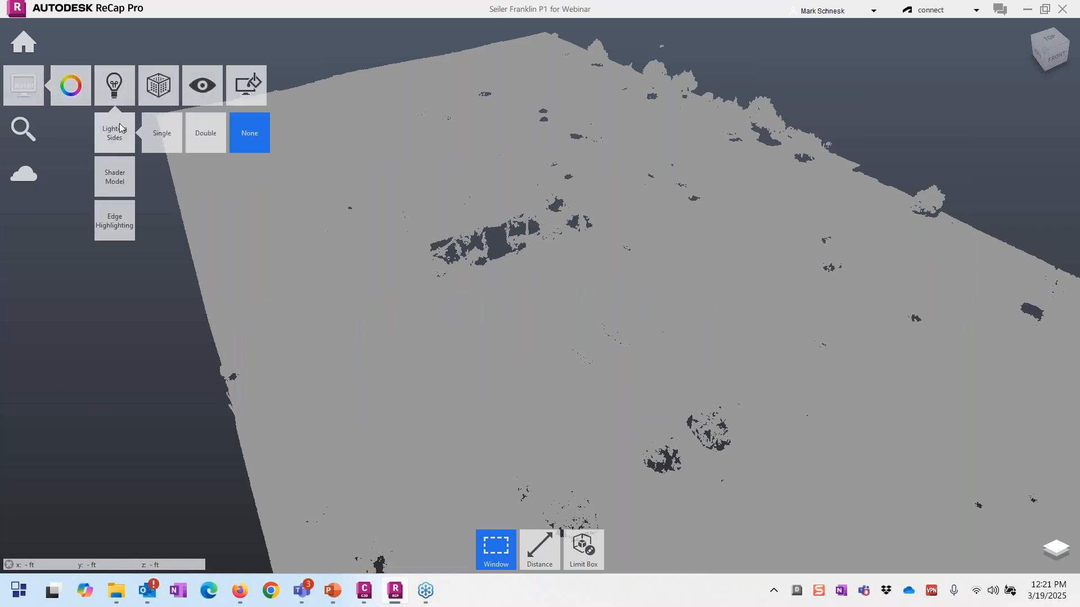
Step: Set Lighting Sides to Double and orbit around the shaded site and parking lot
{"action": "left_click", "coordinate": [199, 137]}
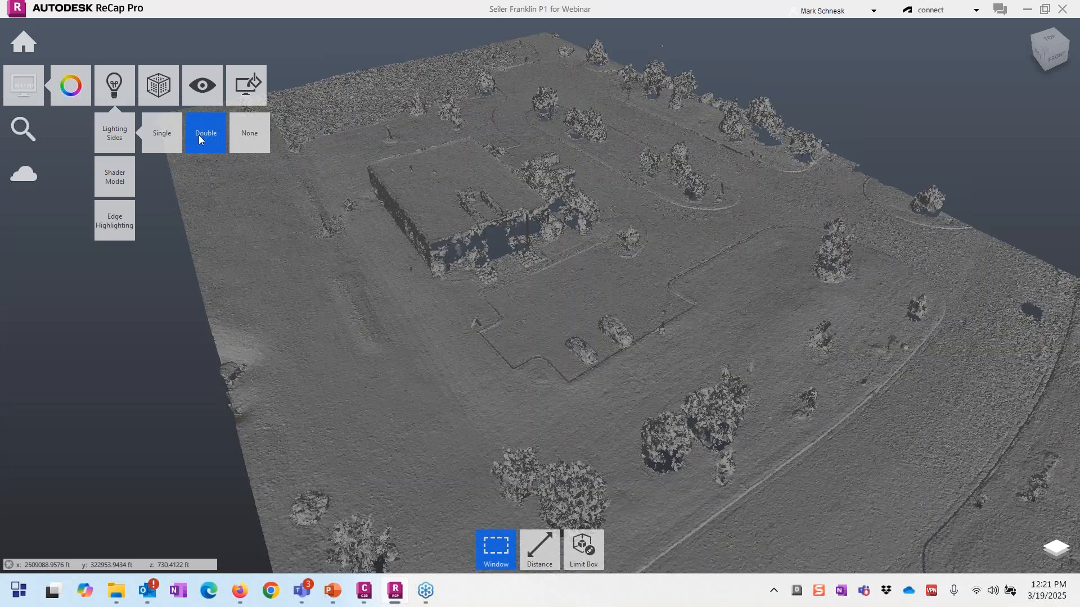
{"action": "middle_click_drag", "start_coordinate": [533, 347], "coordinate": [485, 355], "text": "shift"}
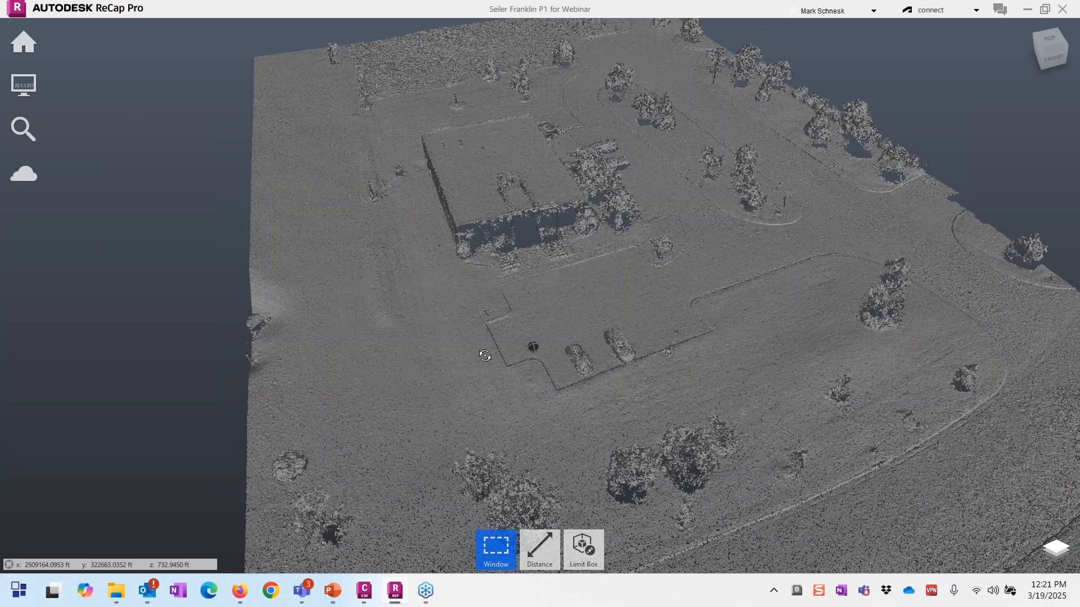
{"action": "scroll", "coordinate": [644, 228], "scroll_direction": "up", "scroll_amount": 2}
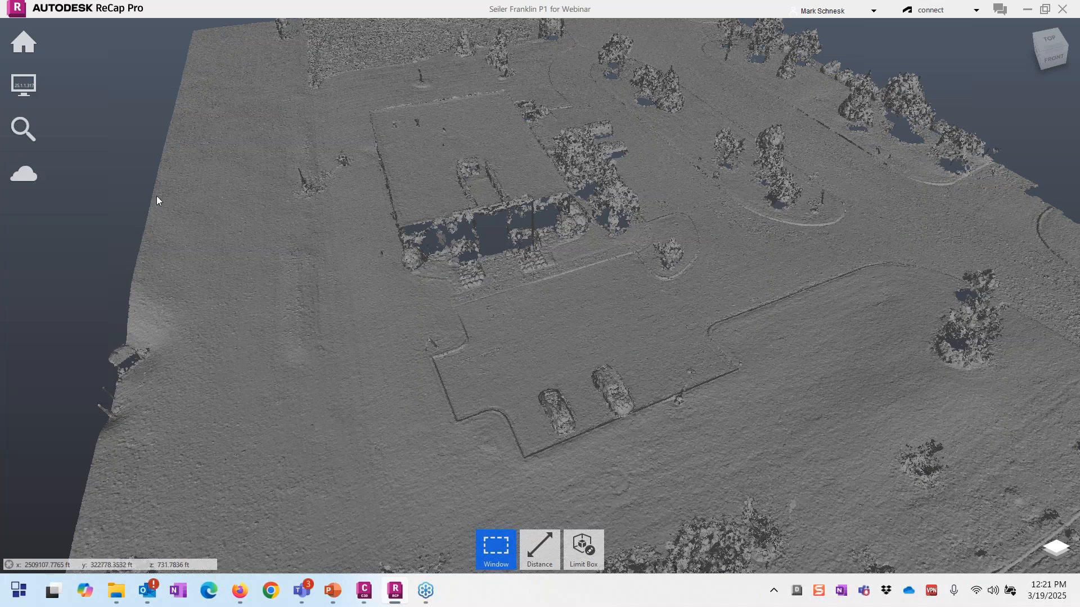
{"action": "mouse_move", "coordinate": [24, 43]}
{"action": "mouse_move", "coordinate": [24, 86]}
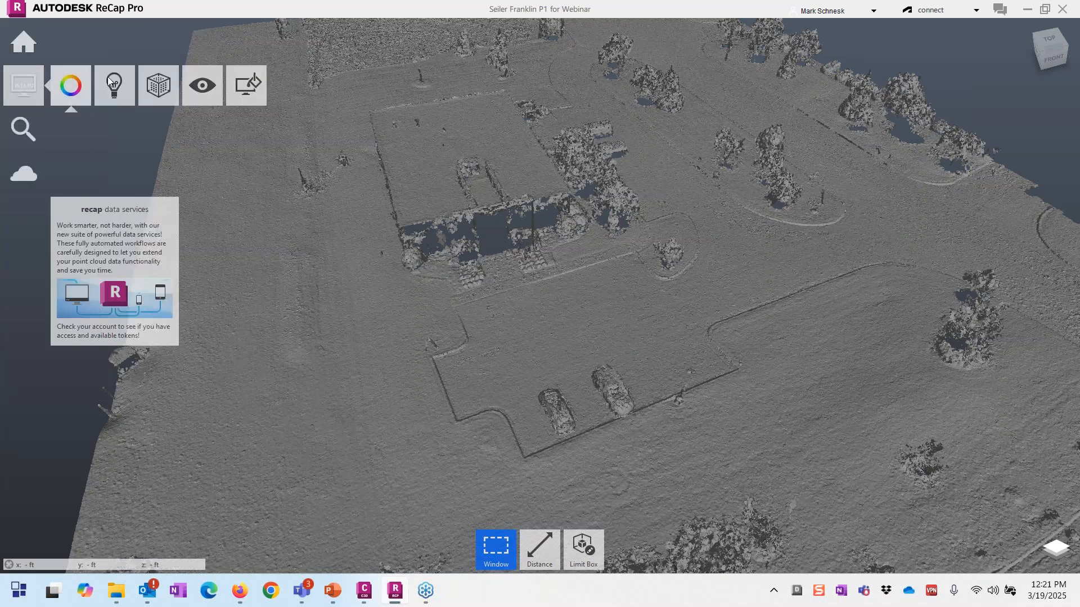
{"action": "mouse_move", "coordinate": [147, 78]}
{"action": "mouse_move", "coordinate": [160, 151]}
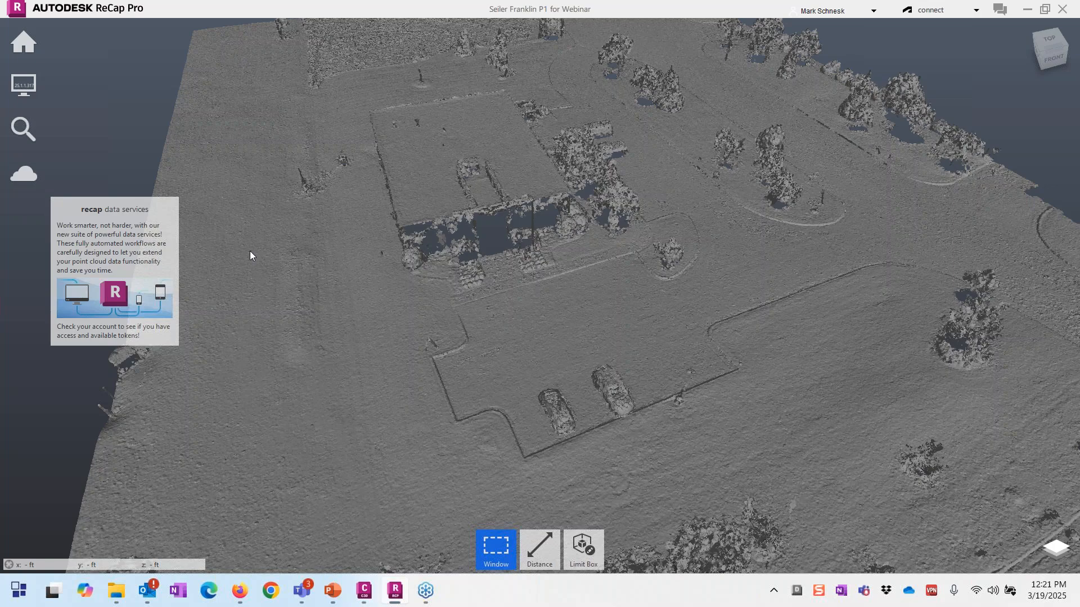
{"action": "middle_click_drag", "start_coordinate": [507, 341], "coordinate": [512, 339], "text": "shift"}
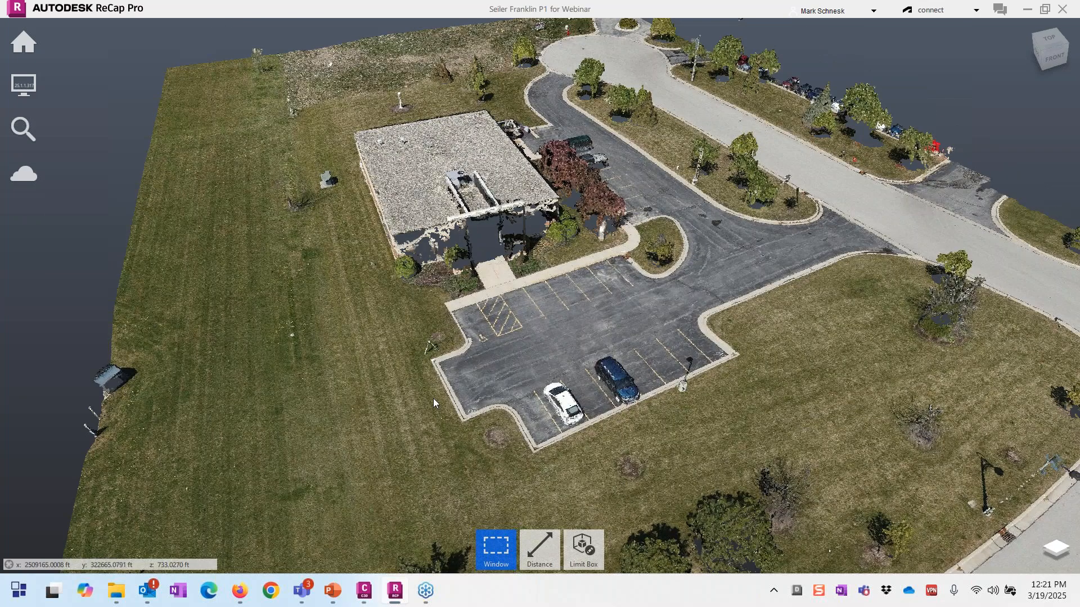
{"action": "mouse_move", "coordinate": [531, 548]}
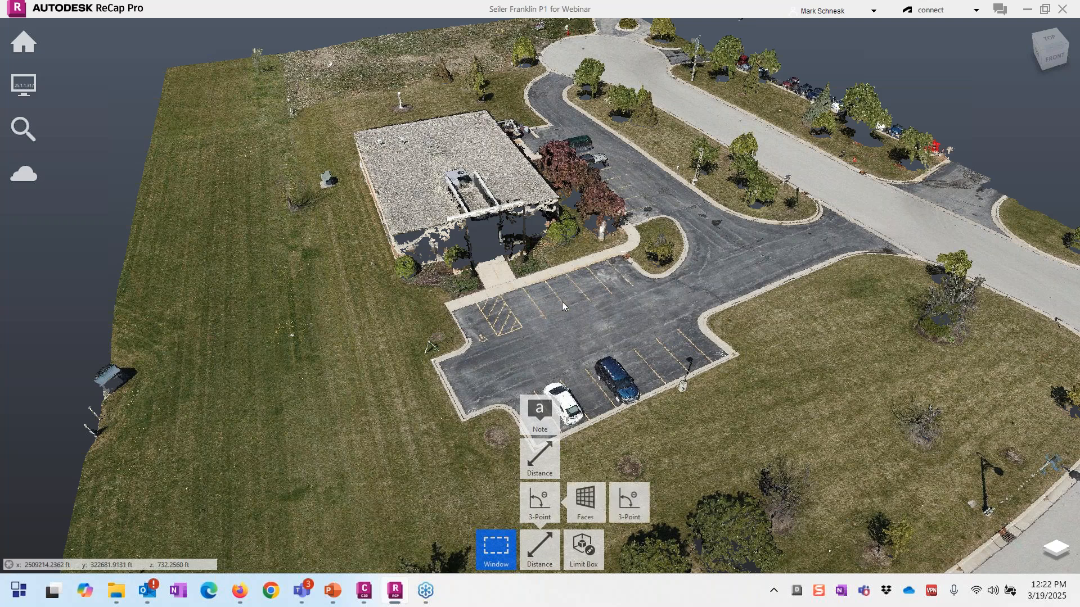
Step: Measure a parking stall width of 8.9238 ft and a stripe length of 17.6971 ft
{"action": "scroll", "coordinate": [562, 301], "scroll_direction": "up", "scroll_amount": 2}
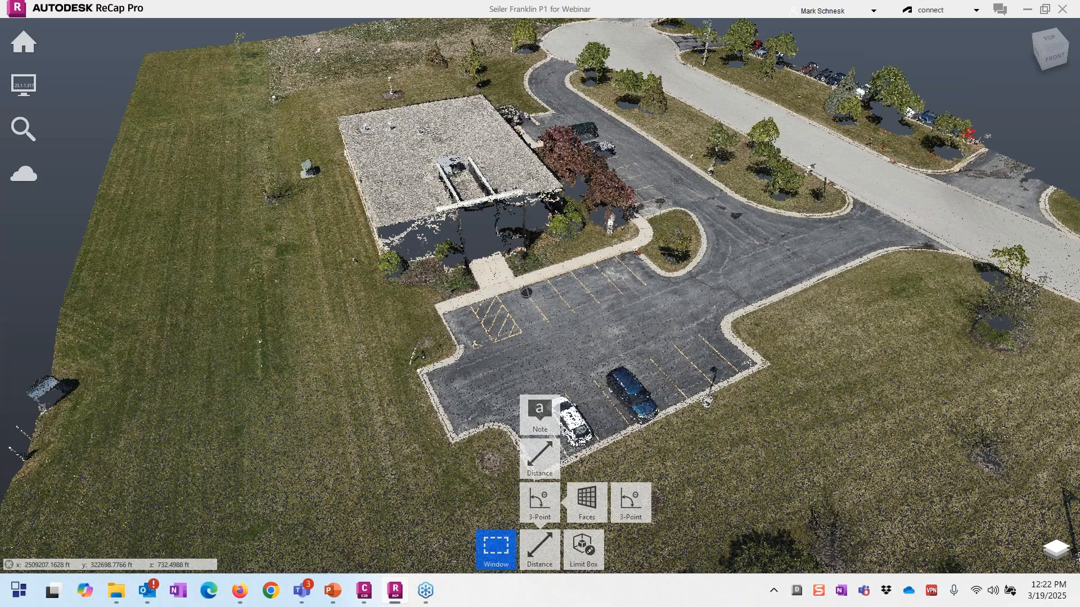
{"action": "scroll", "coordinate": [526, 292], "scroll_direction": "up", "scroll_amount": 3}
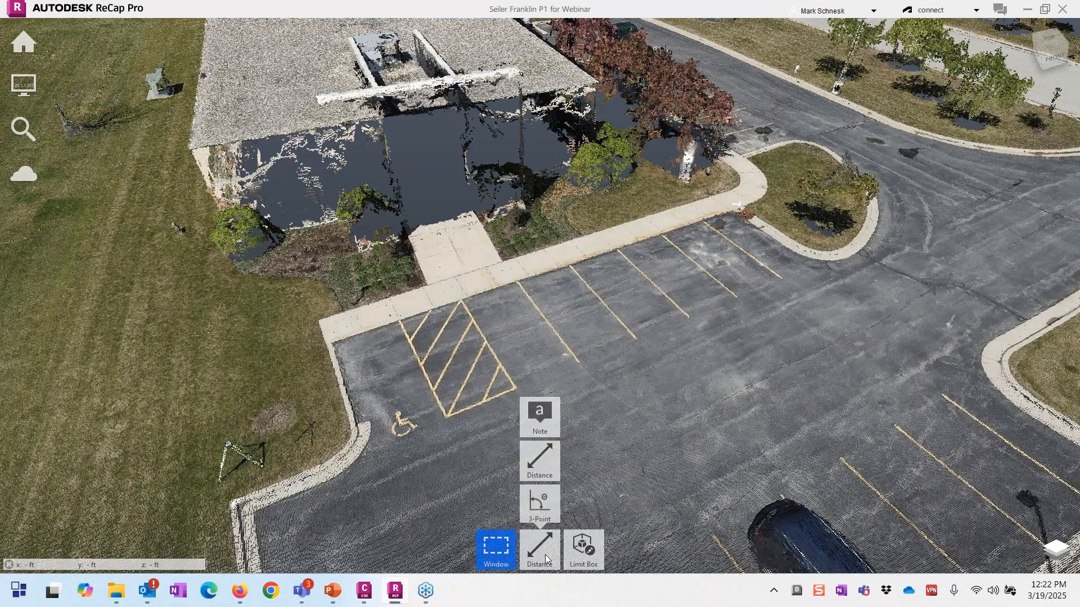
{"action": "left_click", "coordinate": [539, 548]}
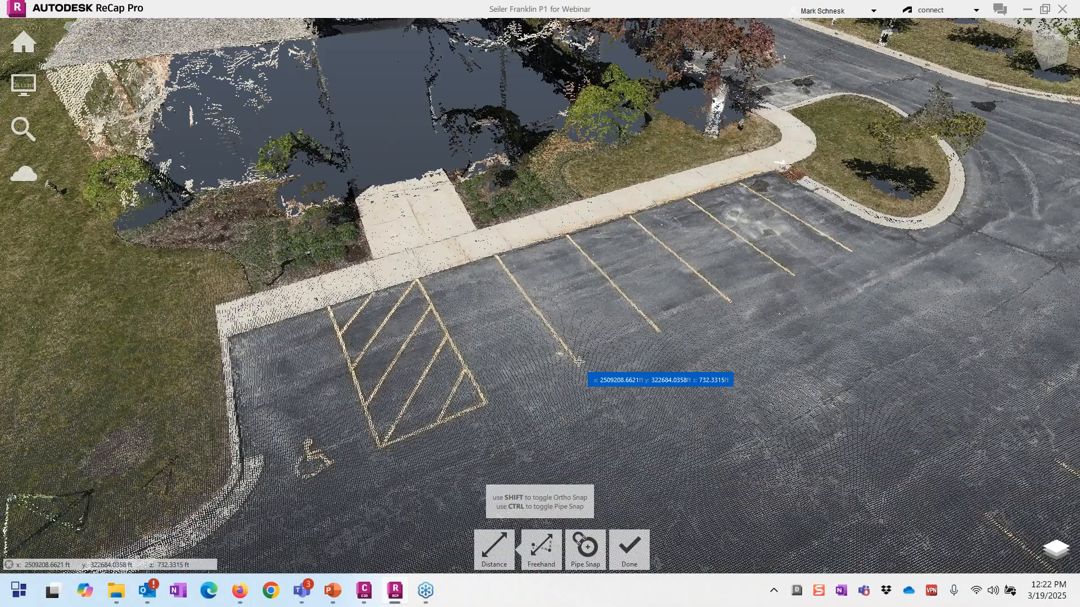
{"action": "left_click", "coordinate": [579, 361]}
{"action": "left_click", "coordinate": [658, 333]}
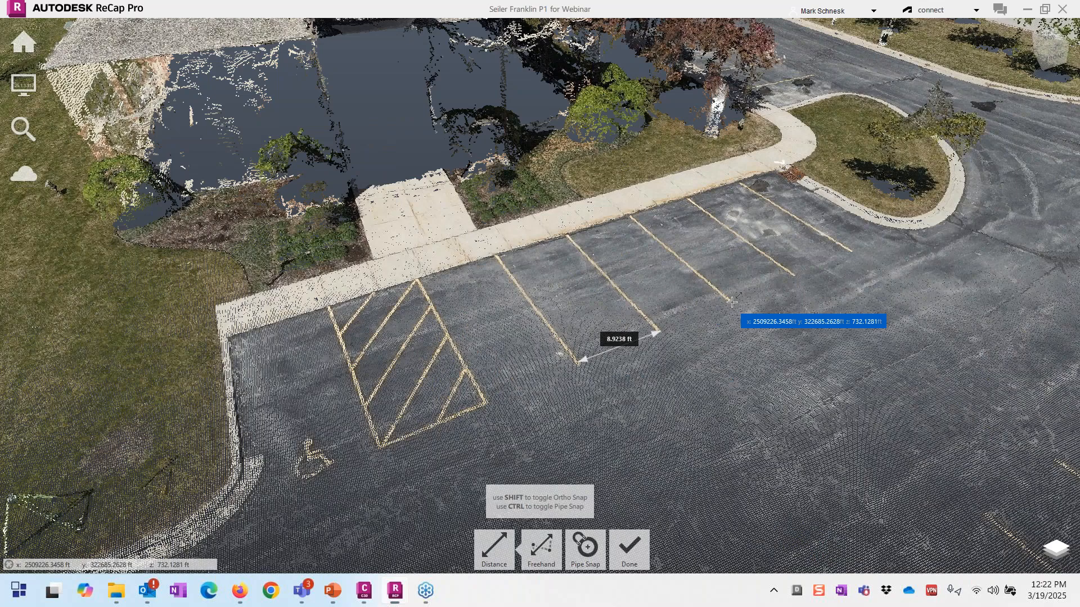
{"action": "left_click", "coordinate": [731, 303]}
{"action": "left_click", "coordinate": [631, 220]}
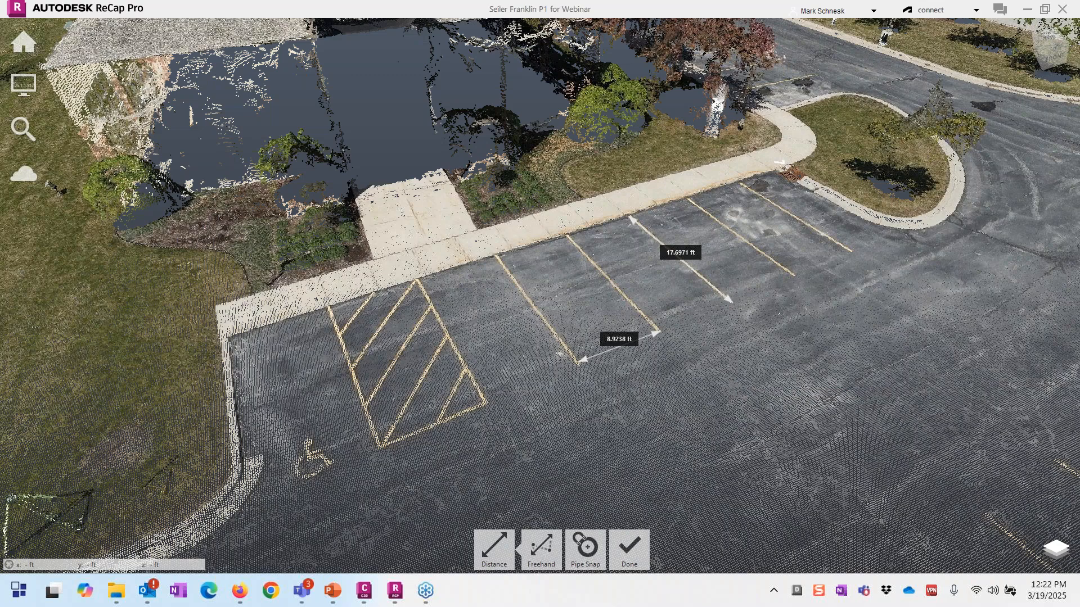
Step: Add a 24.7276 ft vertical-only measurement from the sidewalk, then end the Distance tool
{"action": "scroll", "coordinate": [601, 458], "scroll_direction": "down", "scroll_amount": 1}
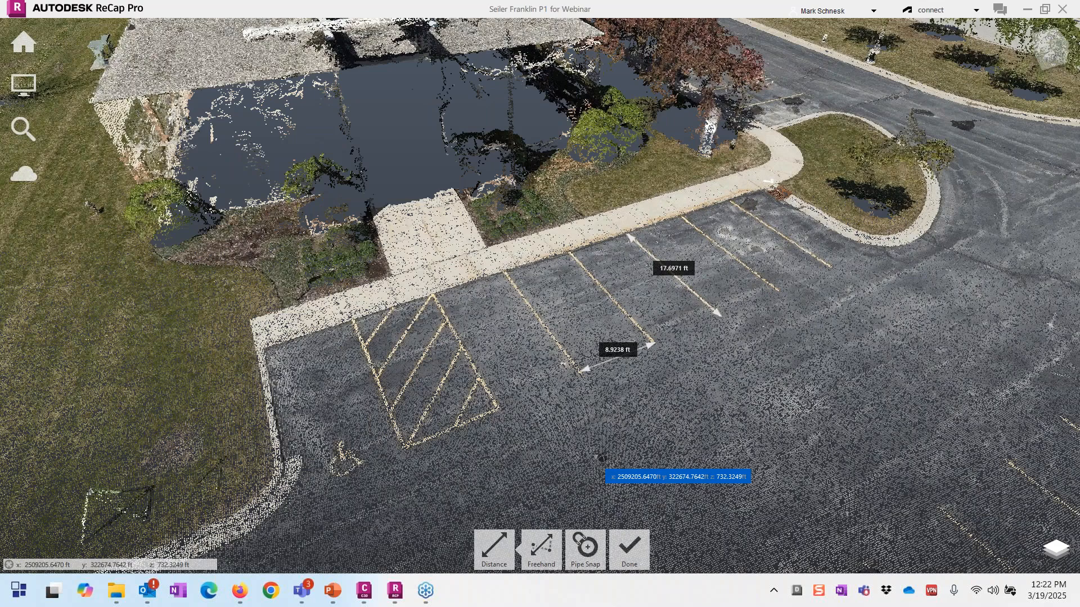
{"action": "scroll", "coordinate": [601, 458], "scroll_direction": "down", "scroll_amount": 2}
{"action": "mouse_move", "coordinate": [541, 548]}
{"action": "mouse_move", "coordinate": [541, 457]}
{"action": "left_click", "coordinate": [674, 456]}
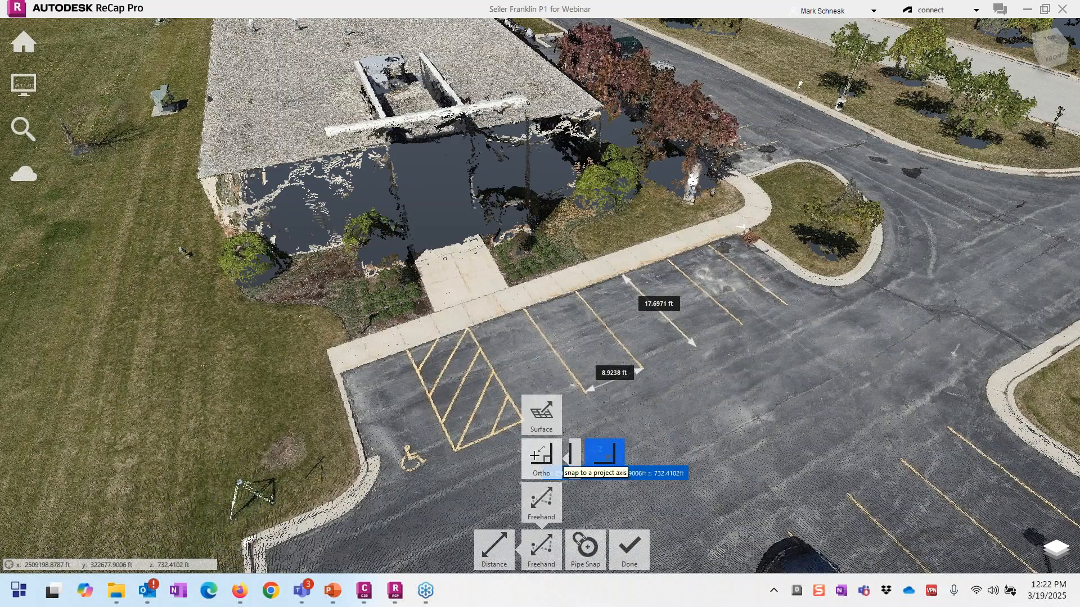
{"action": "left_click", "coordinate": [471, 266]}
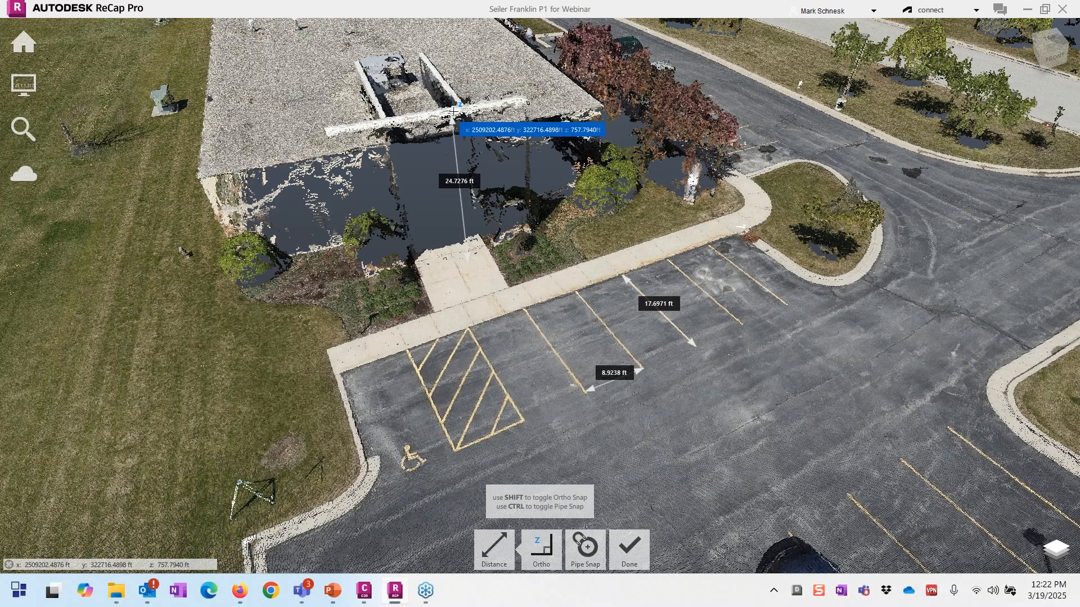
{"action": "left_click_drag", "start_coordinate": [453, 112], "coordinate": [705, 267]}
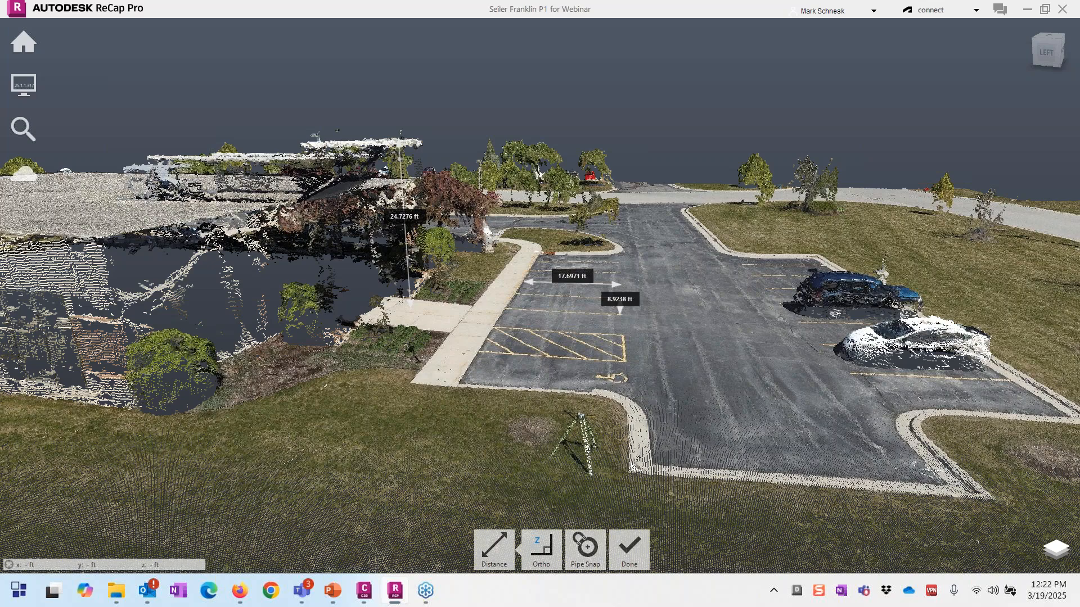
{"action": "left_click", "coordinate": [630, 546]}
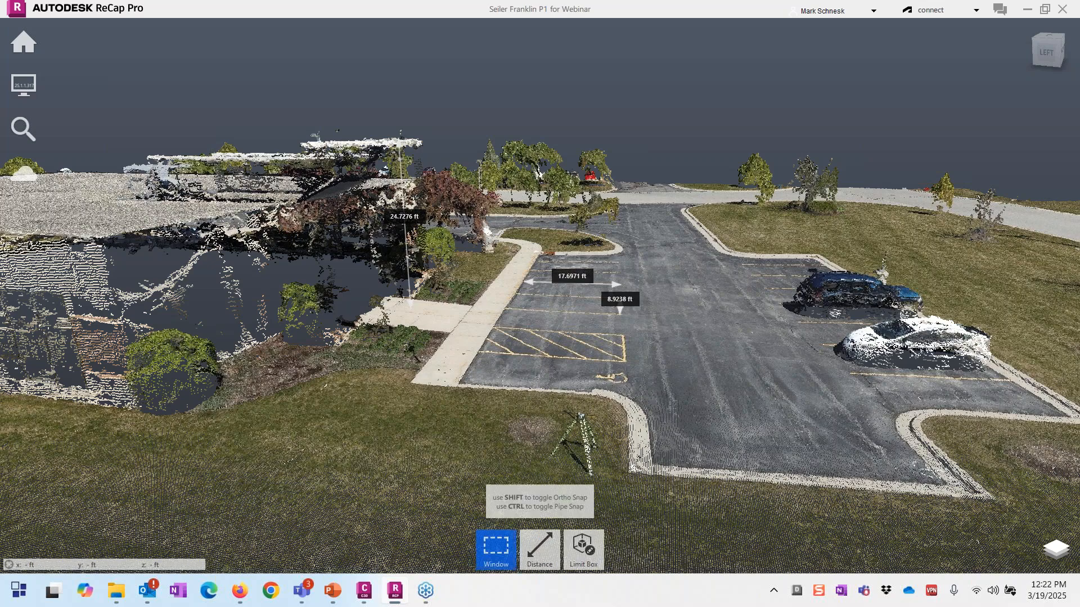
Step: From a top view, window-select the parking lot and Clip Outside it
{"action": "mouse_move", "coordinate": [589, 555]}
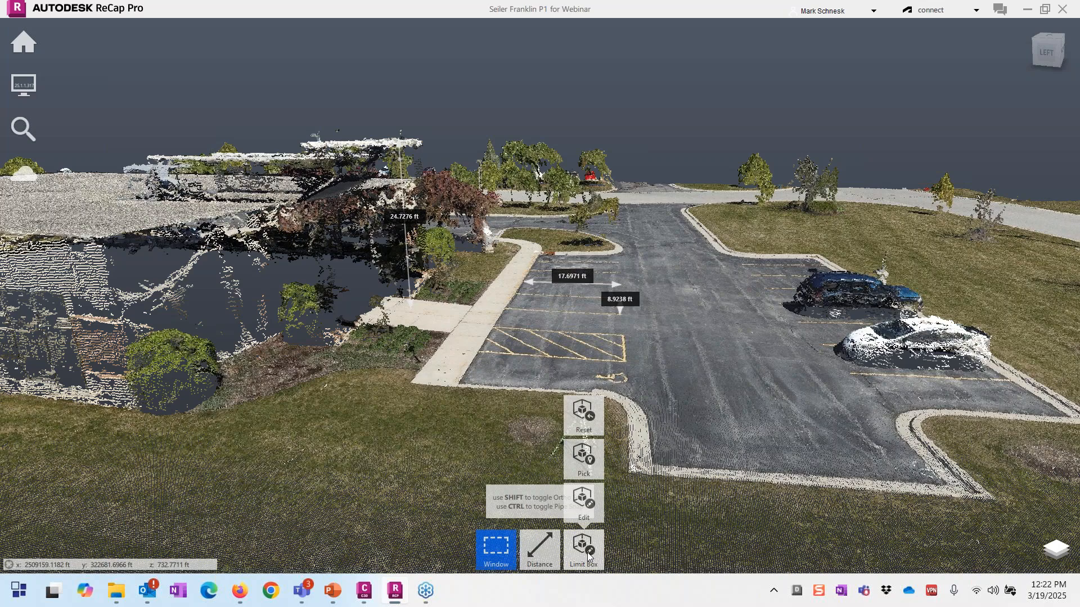
{"action": "scroll", "coordinate": [735, 406], "scroll_direction": "down", "scroll_amount": 1}
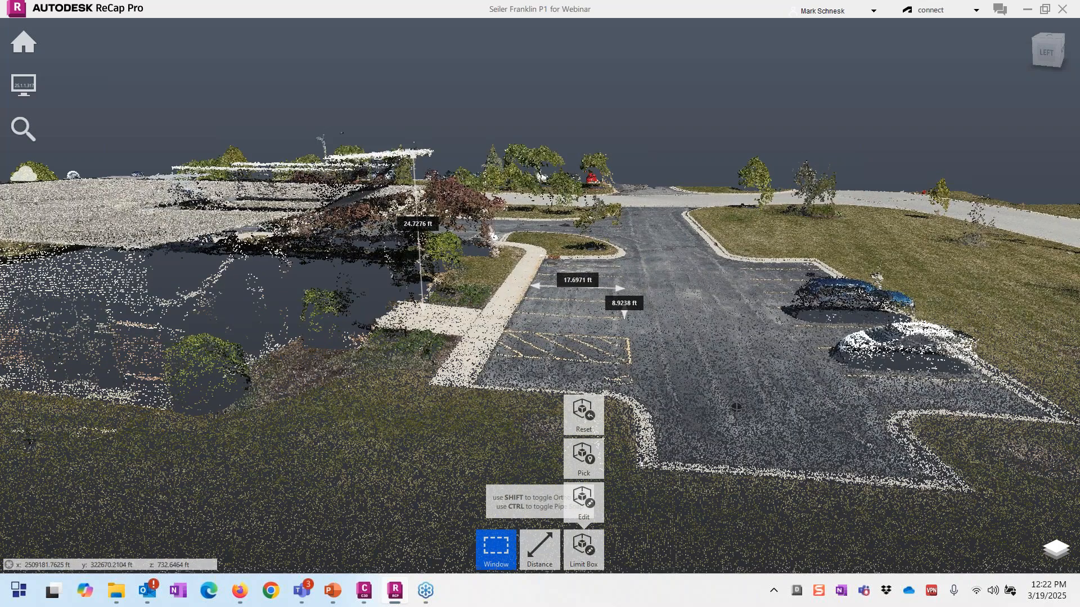
{"action": "middle_click_drag", "start_coordinate": [736, 406], "coordinate": [619, 450], "text": "shift"}
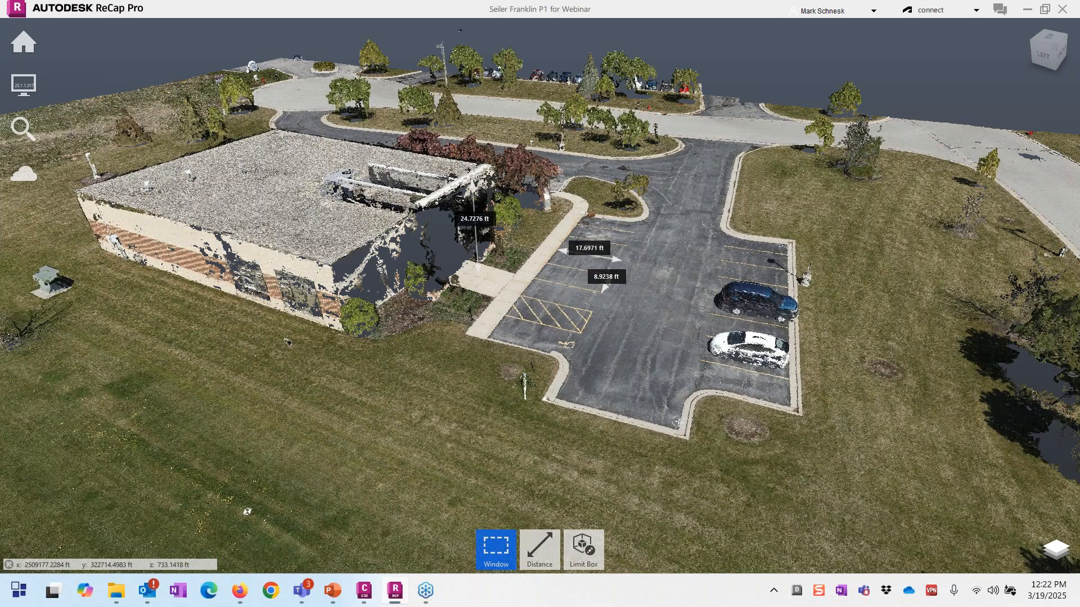
{"action": "middle_click_drag", "start_coordinate": [656, 279], "coordinate": [495, 394], "text": "shift"}
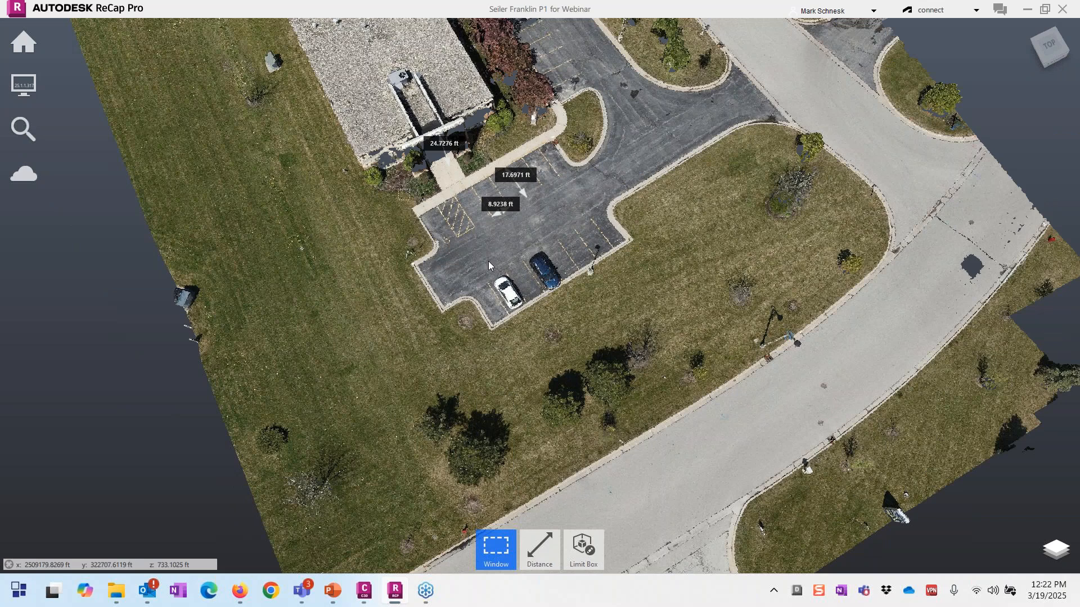
{"action": "left_click_drag", "start_coordinate": [398, 189], "coordinate": [629, 373]}
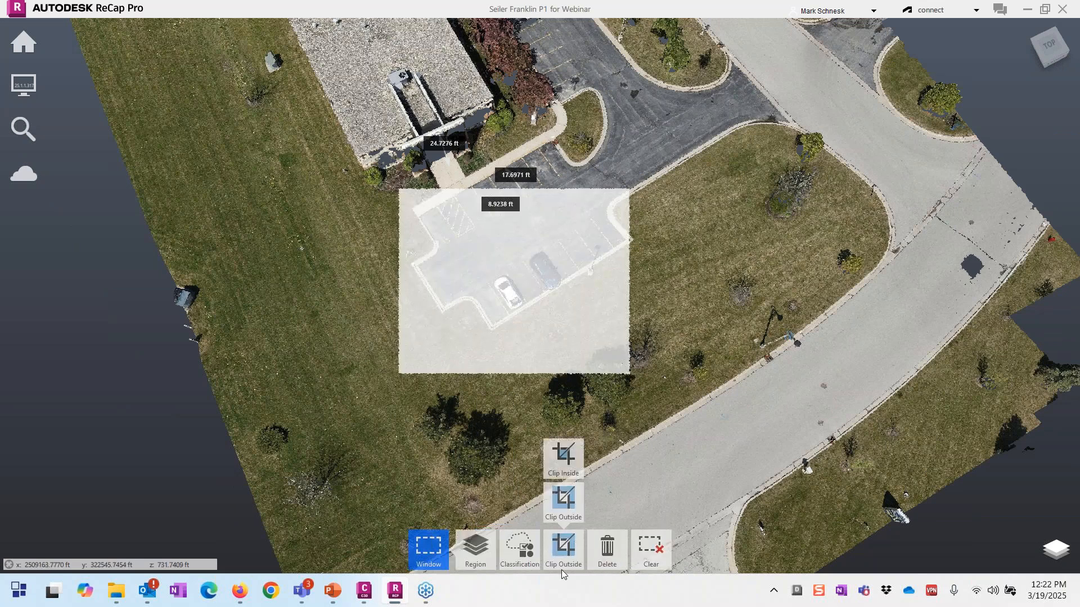
{"action": "left_click", "coordinate": [561, 562]}
{"action": "scroll", "coordinate": [511, 341], "scroll_direction": "up", "scroll_amount": 3}
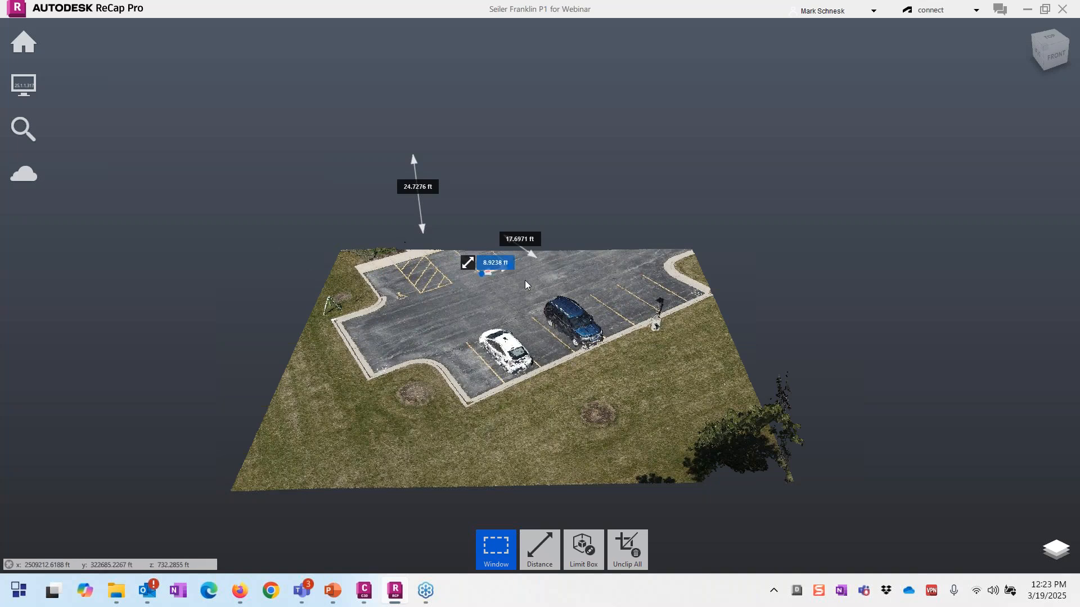
Step: Unclip All, then window-select the building and parking lot from above and Clip Outside
{"action": "mouse_move", "coordinate": [634, 557]}
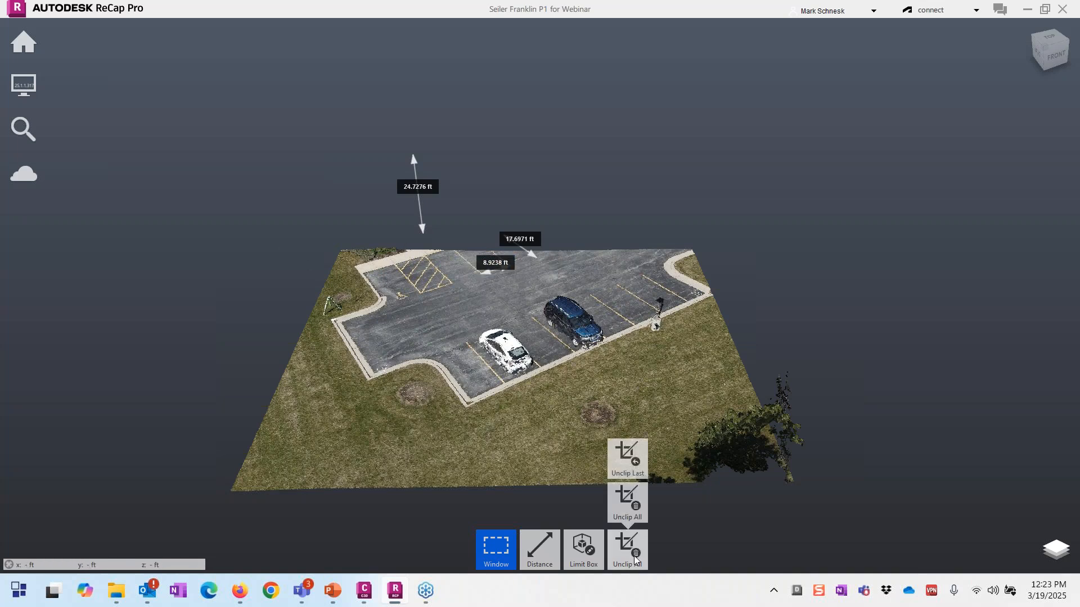
{"action": "left_click", "coordinate": [629, 497]}
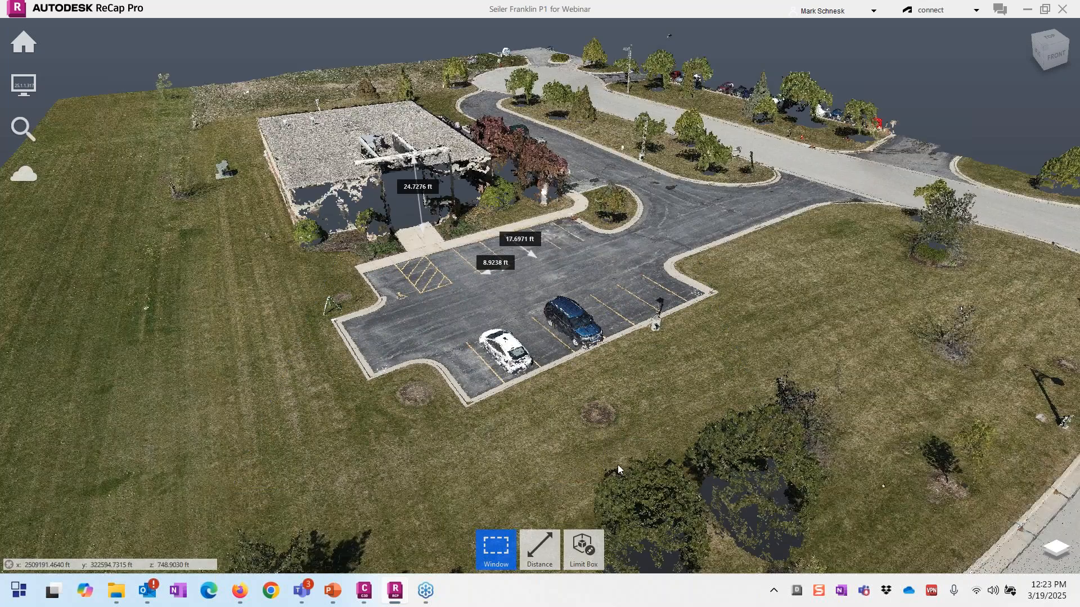
{"action": "left_click_drag", "start_coordinate": [617, 465], "coordinate": [479, 430]}
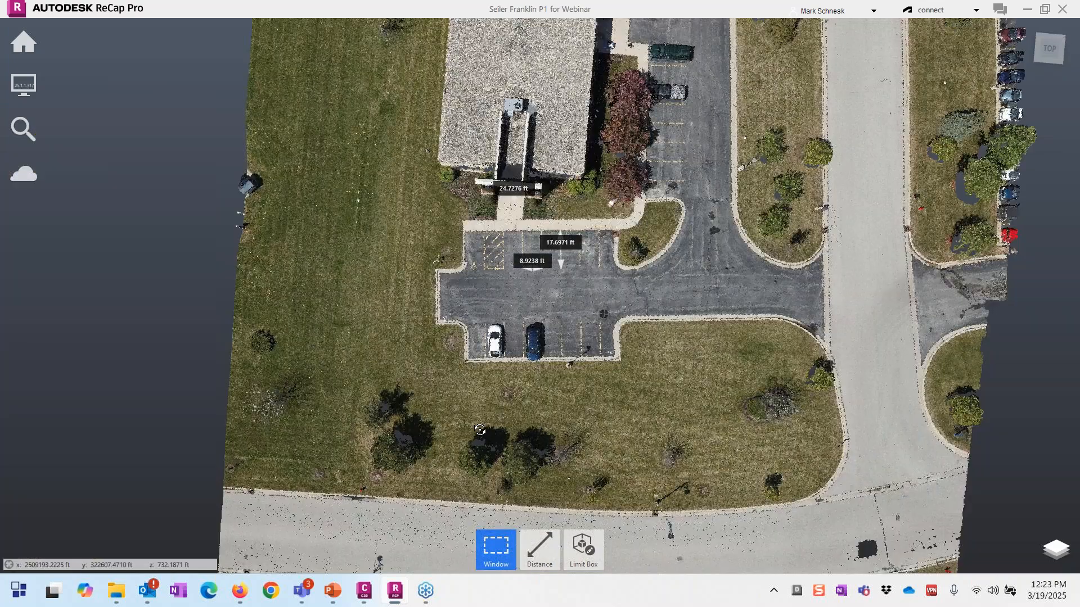
{"action": "scroll", "coordinate": [480, 431], "scroll_direction": "down", "scroll_amount": 2}
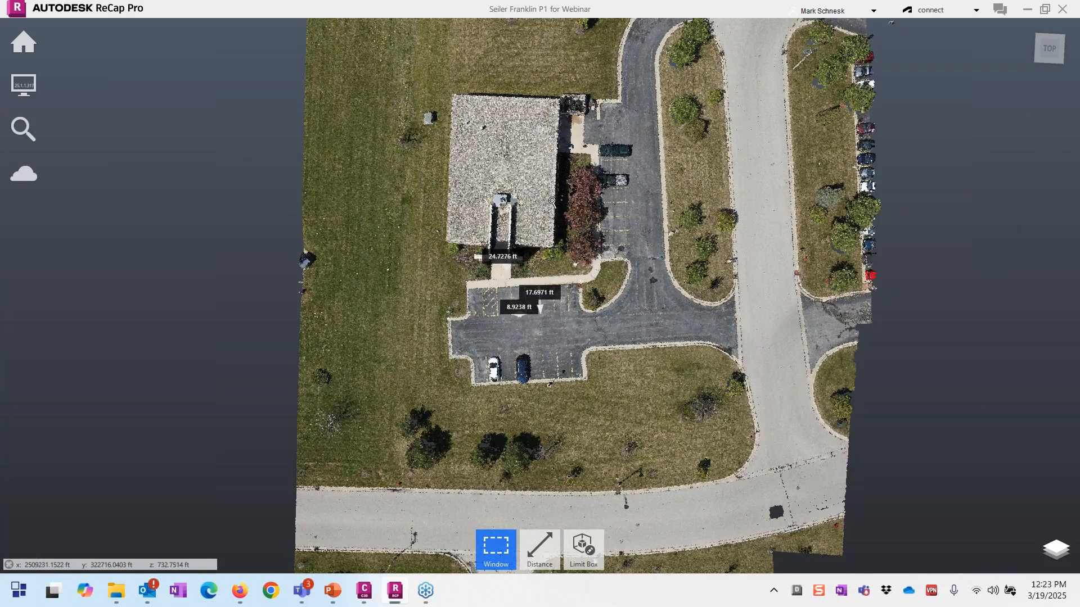
{"action": "scroll", "coordinate": [551, 202], "scroll_direction": "up", "scroll_amount": 1}
{"action": "left_click_drag", "start_coordinate": [488, 123], "coordinate": [760, 421]}
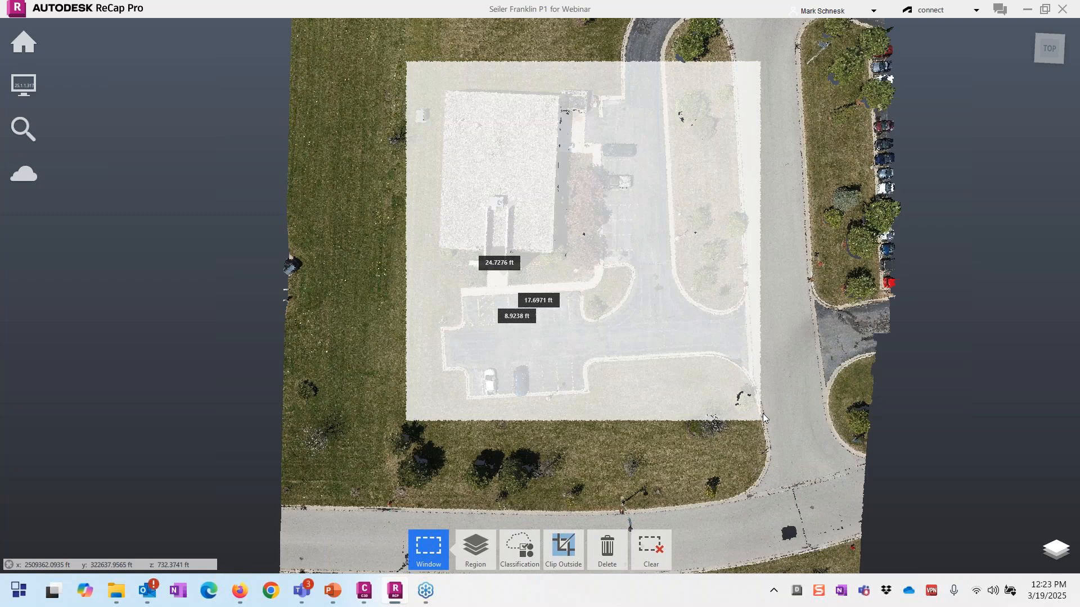
{"action": "left_click", "coordinate": [567, 558]}
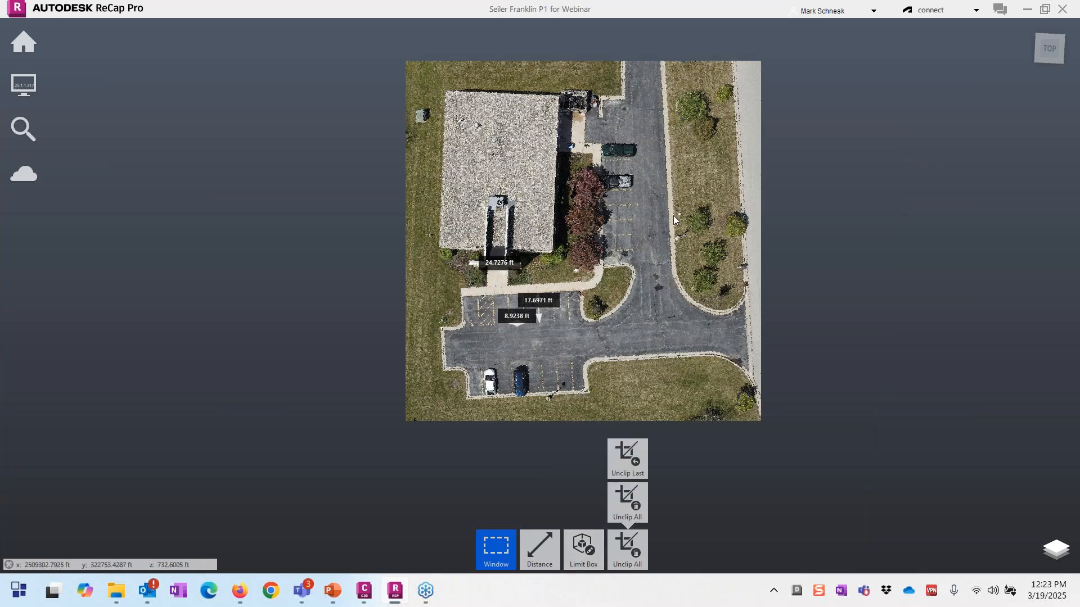
{"action": "scroll", "coordinate": [673, 215], "scroll_direction": "up", "scroll_amount": 1}
{"action": "mouse_move", "coordinate": [329, 50]}
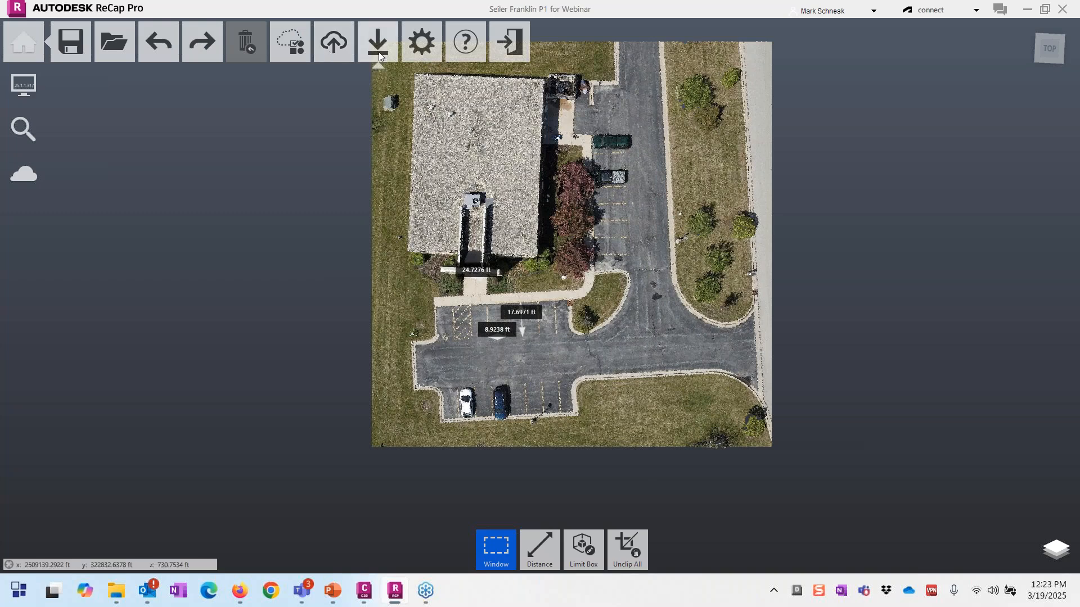
{"action": "mouse_move", "coordinate": [379, 52]}
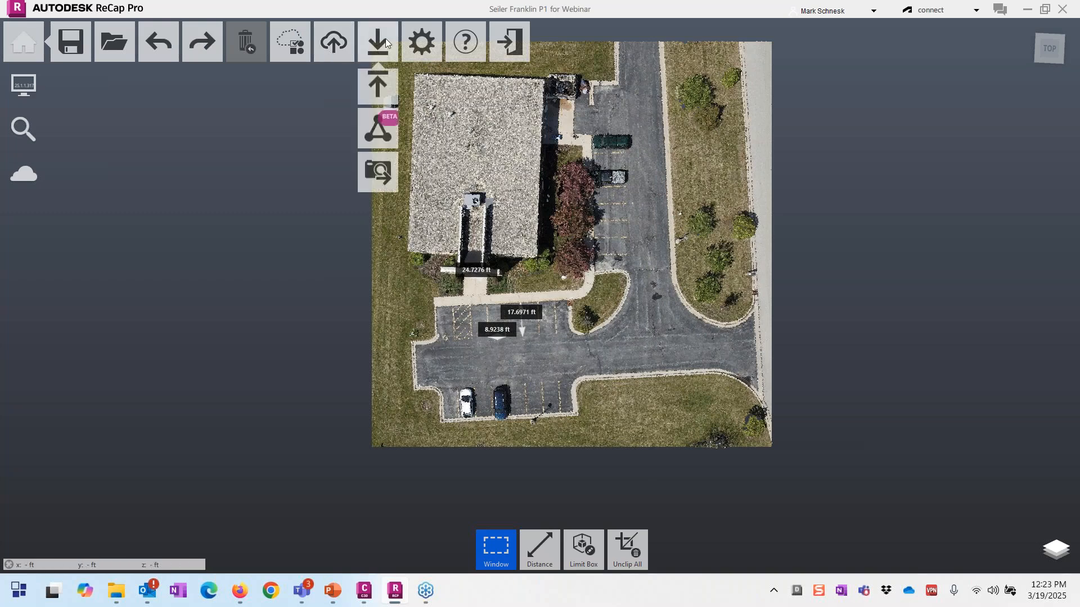
{"action": "left_click", "coordinate": [379, 93]}
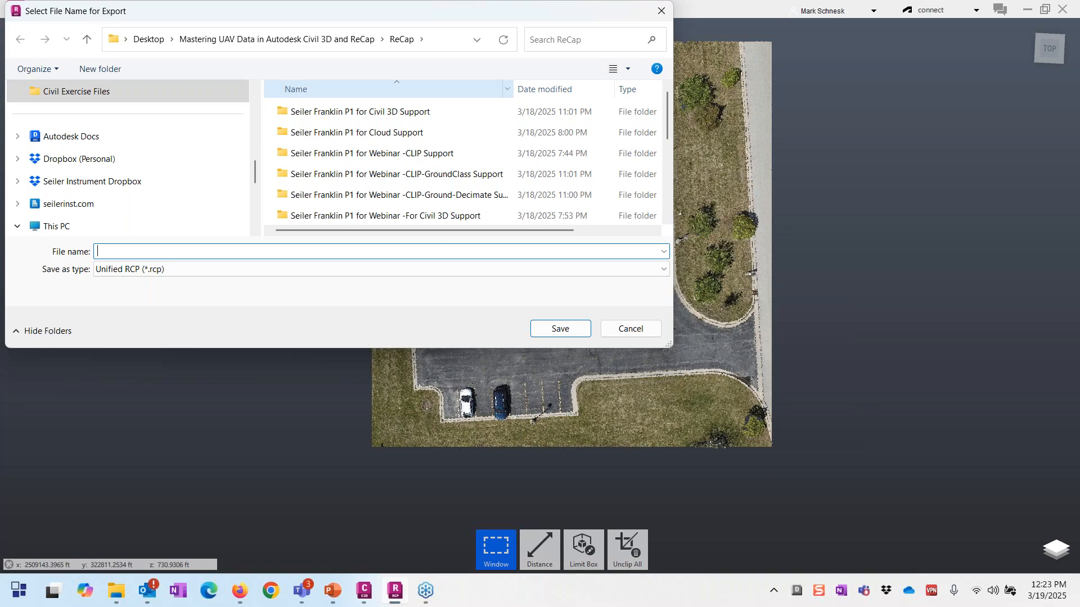
{"action": "left_click", "coordinate": [647, 327]}
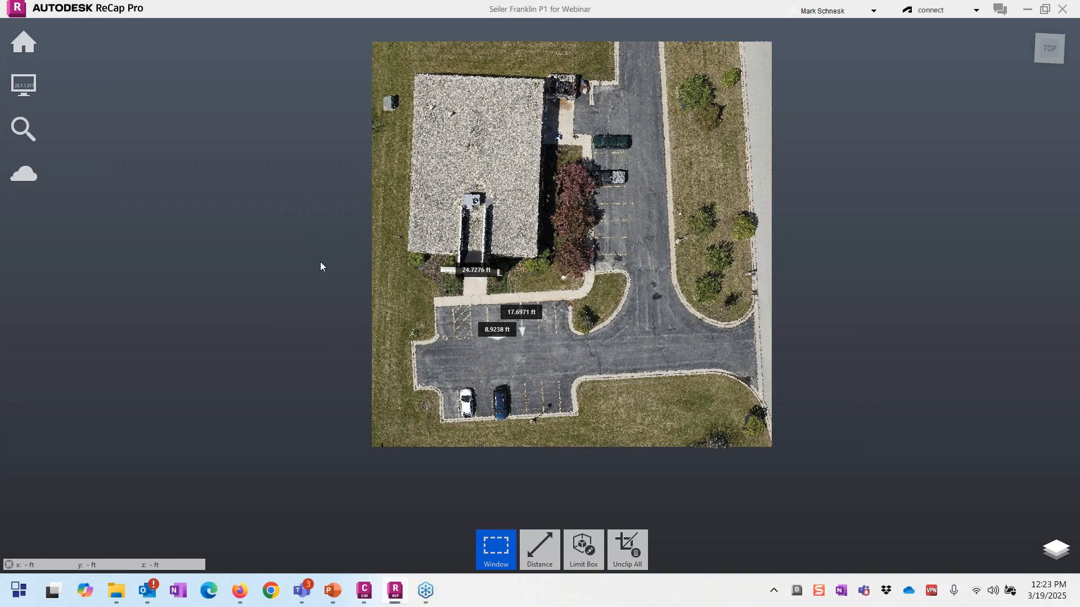
{"action": "mouse_move", "coordinate": [24, 45]}
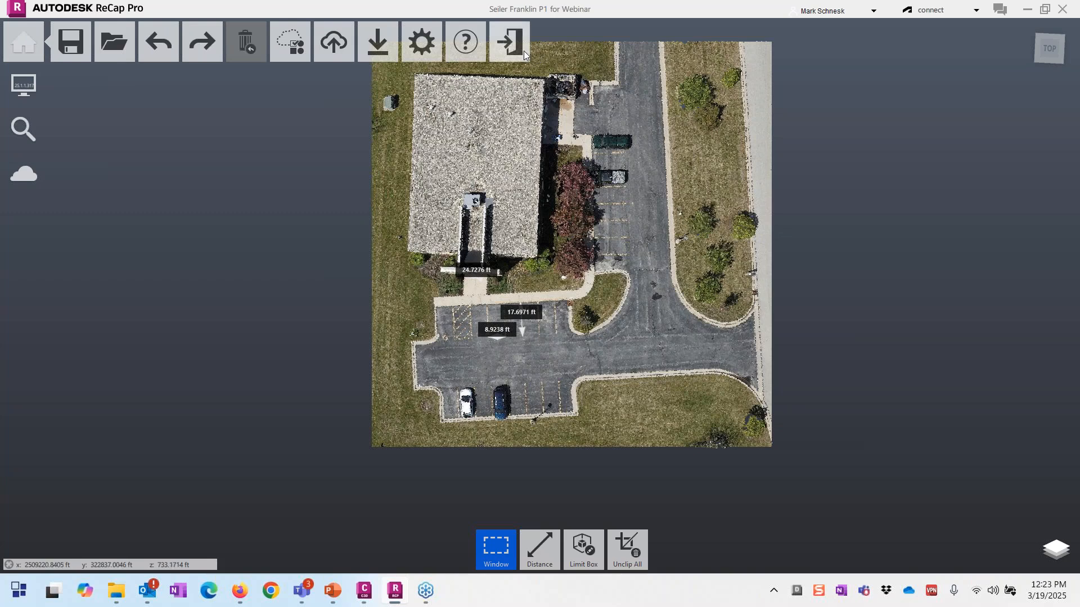
Step: Close the current project, answer the save prompt, and open Seiler Franklin P1 for Webinar -CLIP
{"action": "left_click", "coordinate": [524, 50]}
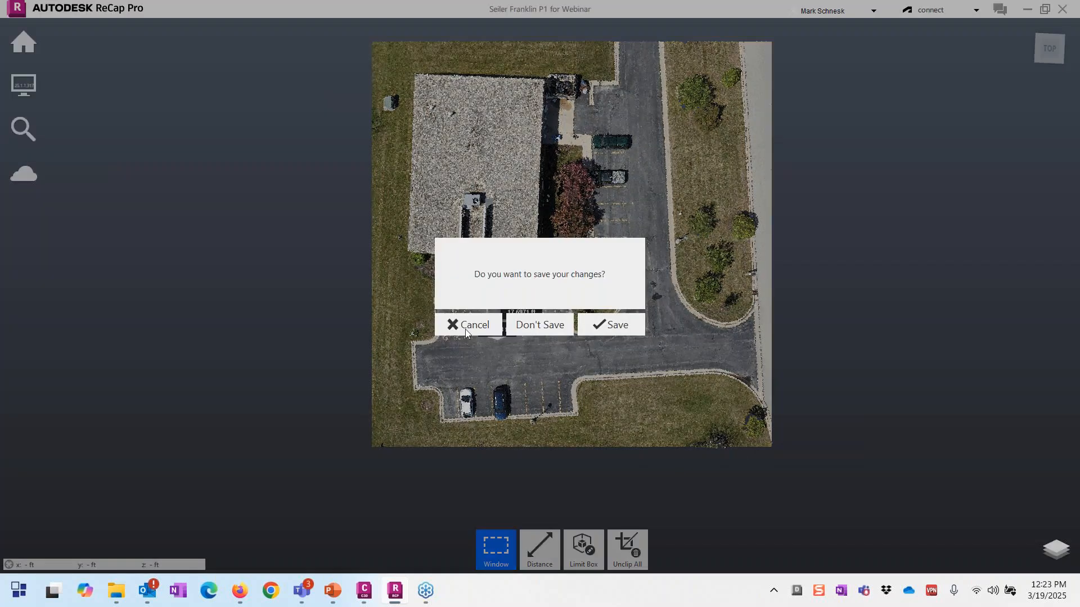
{"action": "left_click", "coordinate": [465, 326]}
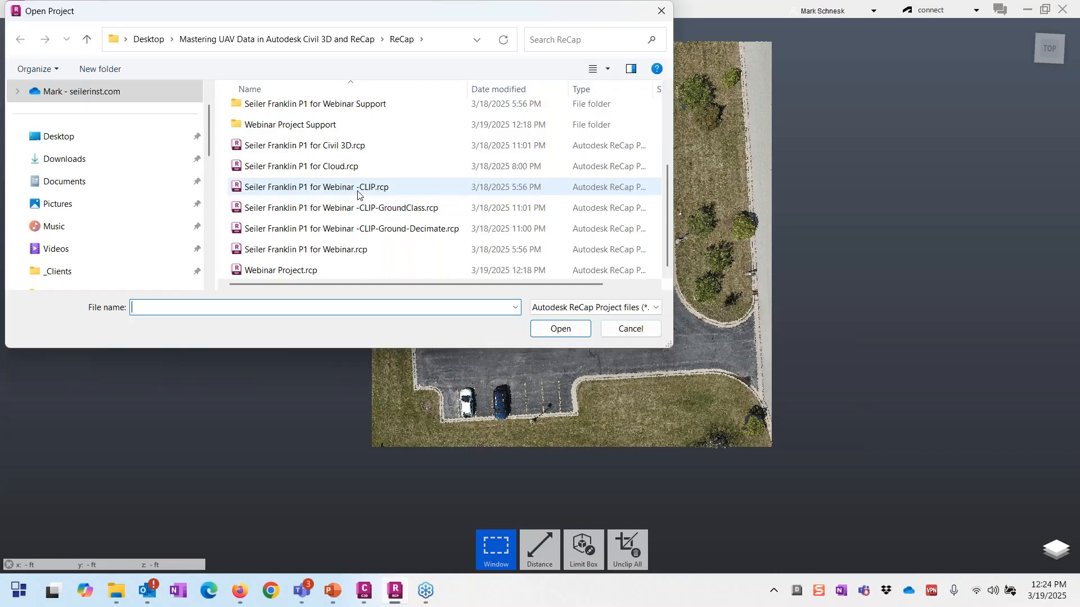
{"action": "double_click", "coordinate": [358, 189]}
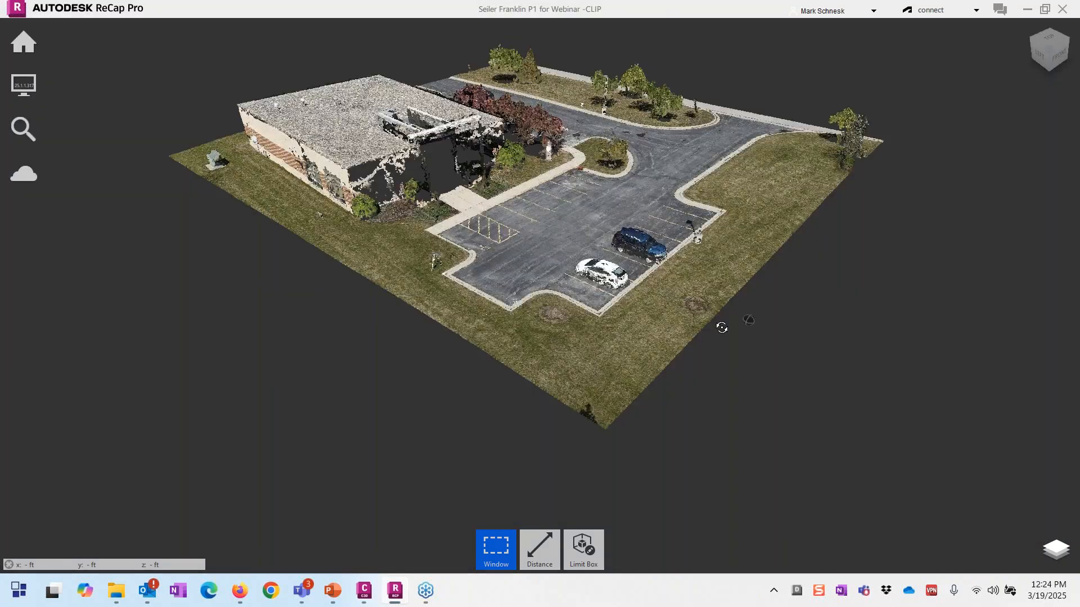
Step: Orbit and zoom to inspect the curving asphalt road, curbs and grass lawns up close
{"action": "left_click_drag", "start_coordinate": [722, 328], "coordinate": [646, 393]}
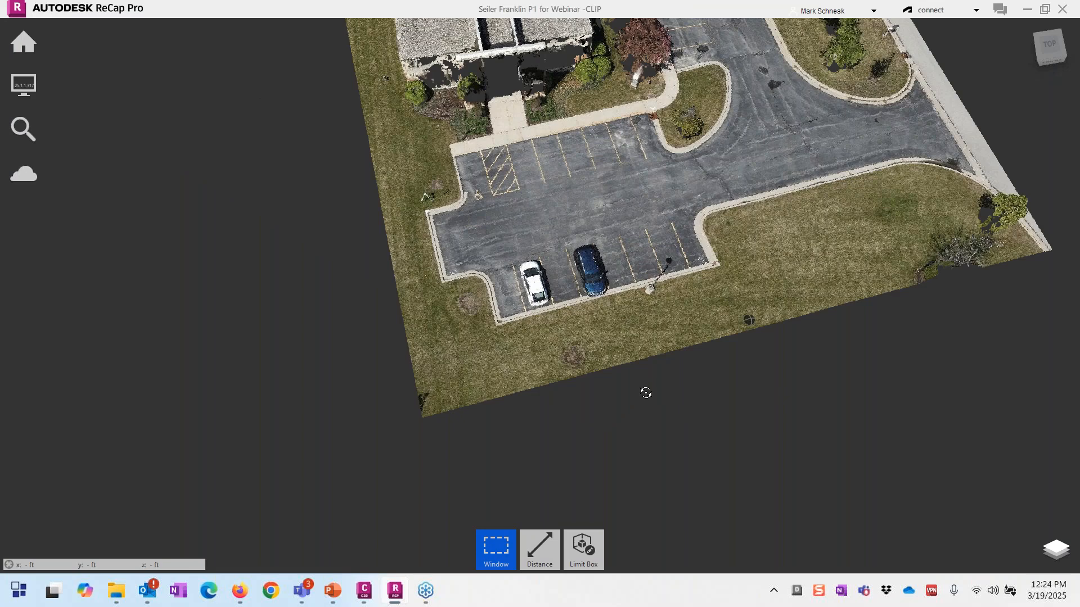
{"action": "middle_click_drag", "start_coordinate": [645, 393], "coordinate": [683, 392], "text": "shift"}
{"action": "scroll", "coordinate": [641, 183], "scroll_direction": "down", "scroll_amount": 2}
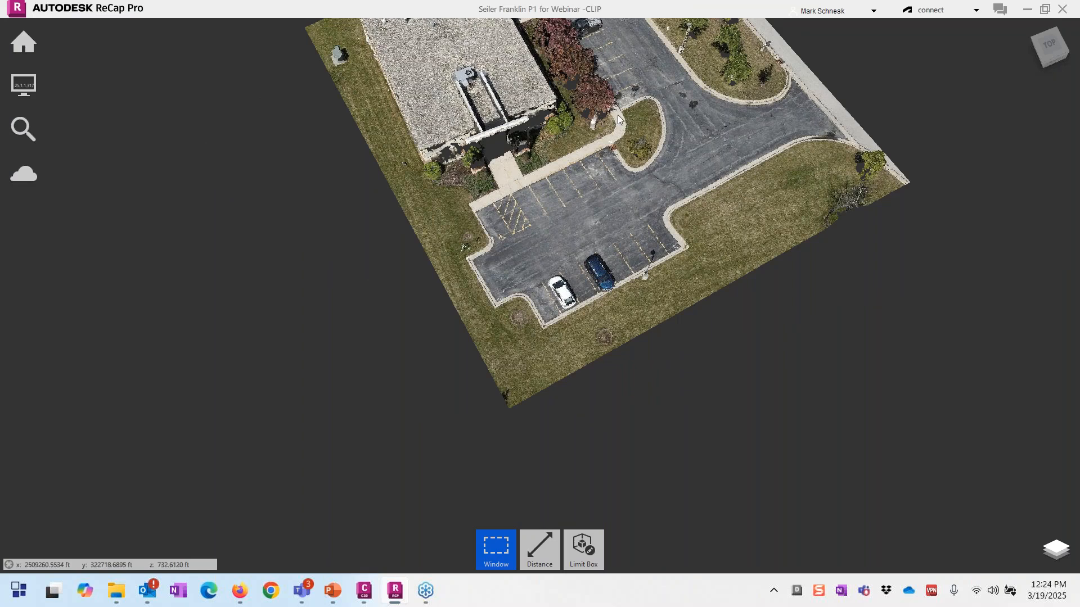
{"action": "mouse_move", "coordinate": [618, 119]}
{"action": "left_mouse_down"}
{"action": "mouse_move", "coordinate": [621, 86]}
{"action": "mouse_move", "coordinate": [662, 140]}
{"action": "left_mouse_up"}
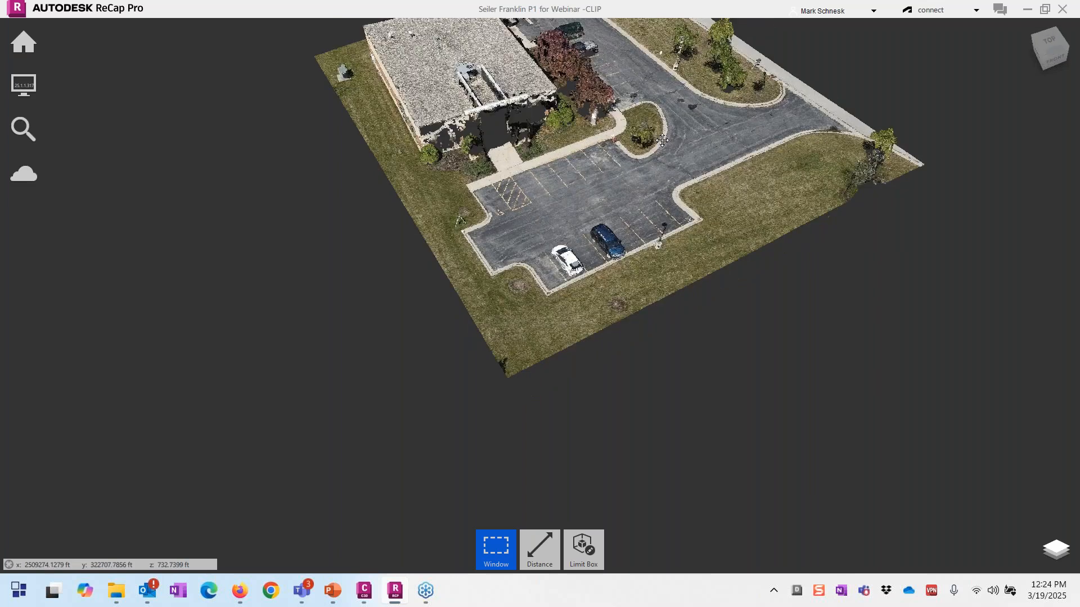
{"action": "middle_click_drag", "start_coordinate": [662, 140], "coordinate": [669, 231]}
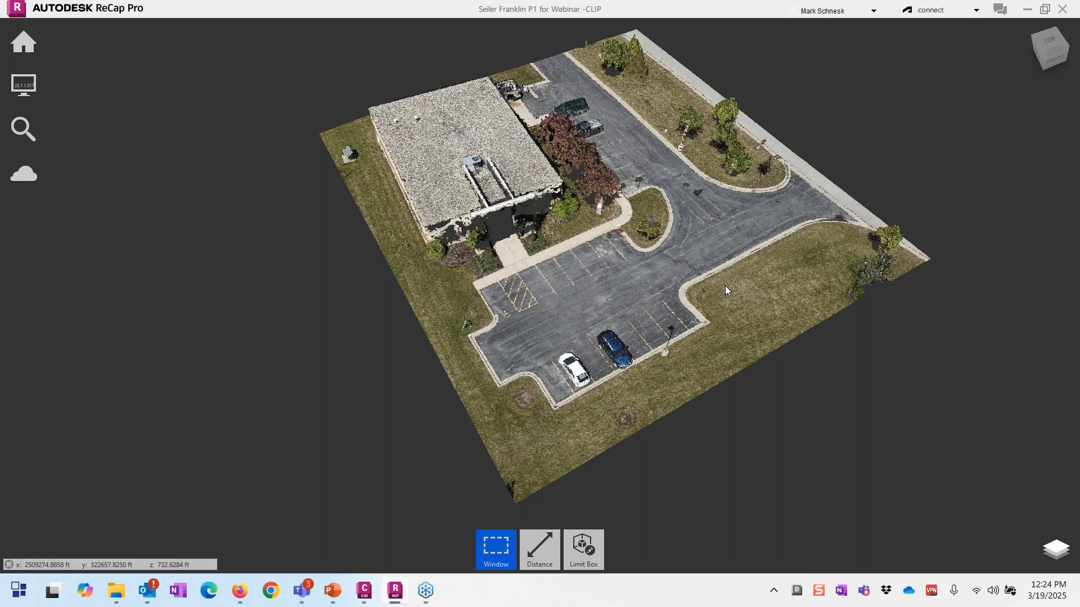
{"action": "scroll", "coordinate": [725, 288], "scroll_direction": "up", "scroll_amount": 1}
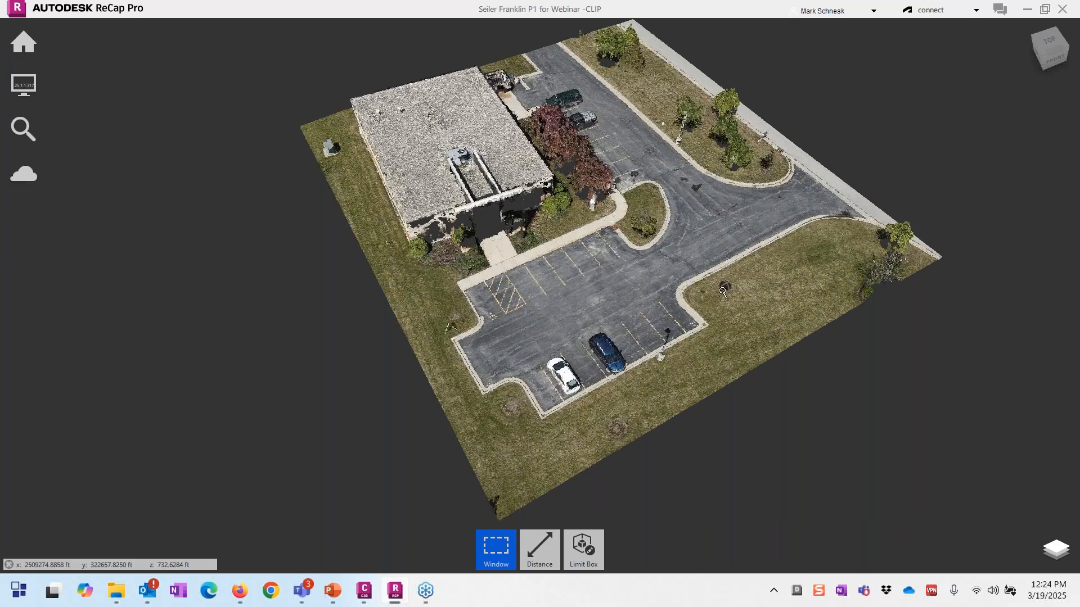
{"action": "scroll", "coordinate": [722, 292], "scroll_direction": "up", "scroll_amount": 2}
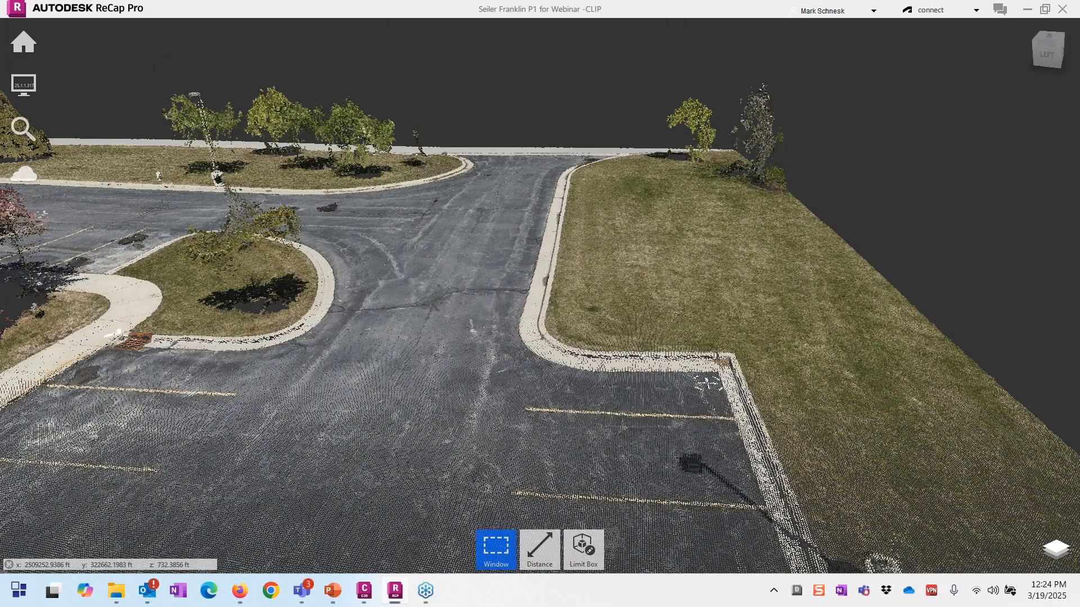
{"action": "scroll", "coordinate": [539, 357], "scroll_direction": "up", "scroll_amount": 3}
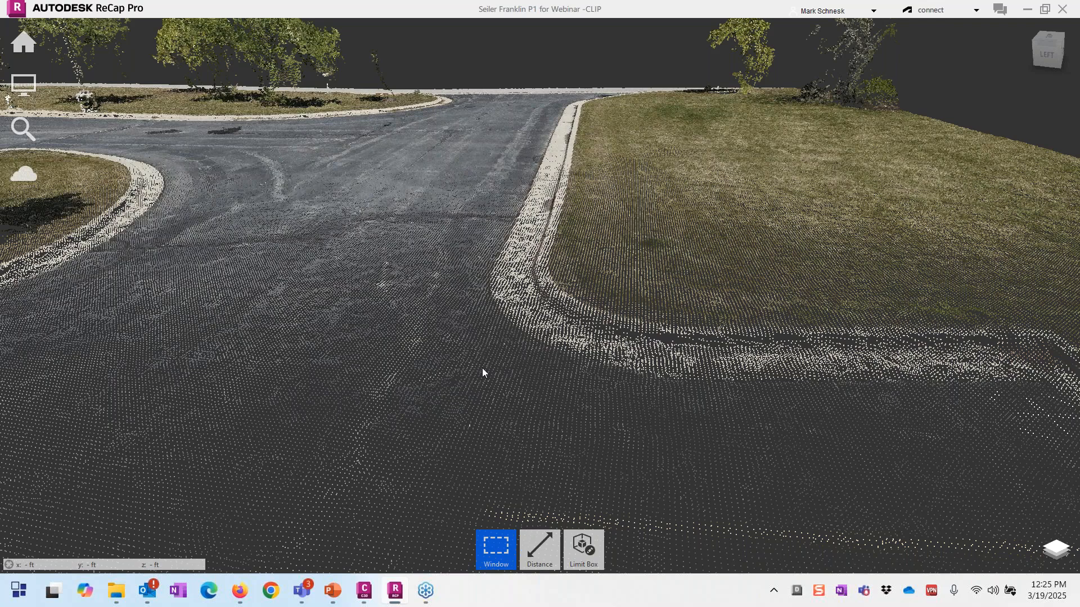
Step: Zoom in on the building and parking lot scan and expand the Home toolbar
{"action": "scroll", "coordinate": [481, 370], "scroll_direction": "up", "scroll_amount": 1}
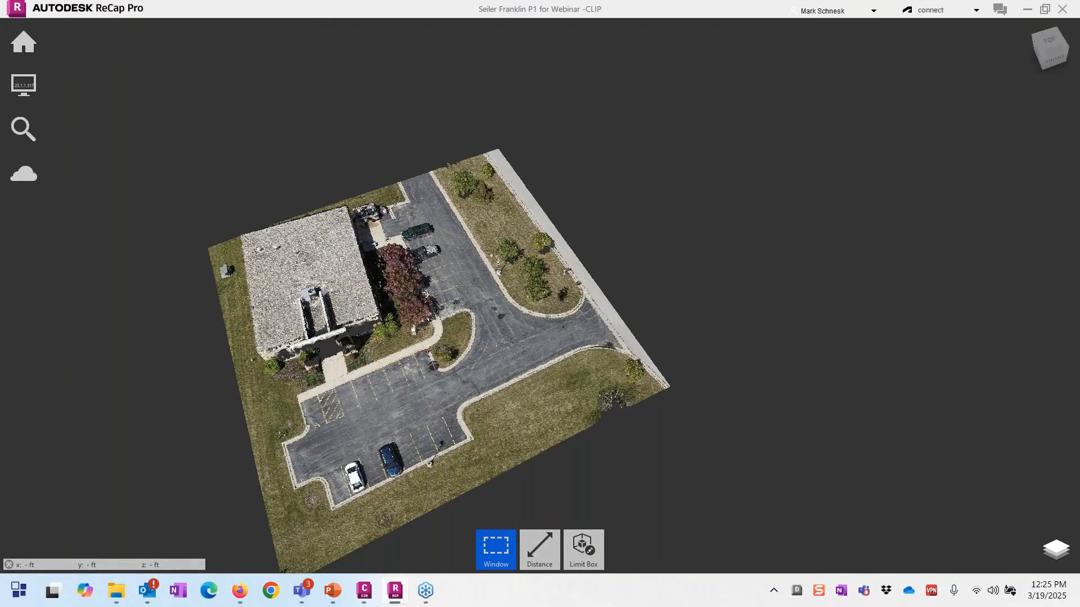
{"action": "scroll", "coordinate": [372, 418], "scroll_direction": "up", "scroll_amount": 2}
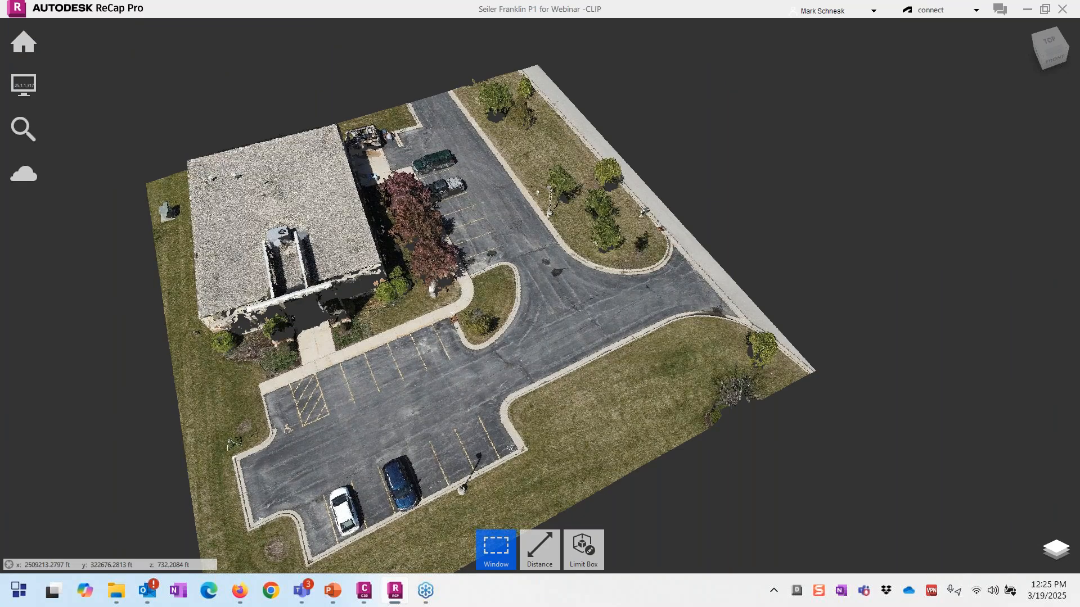
{"action": "mouse_move", "coordinate": [24, 42]}
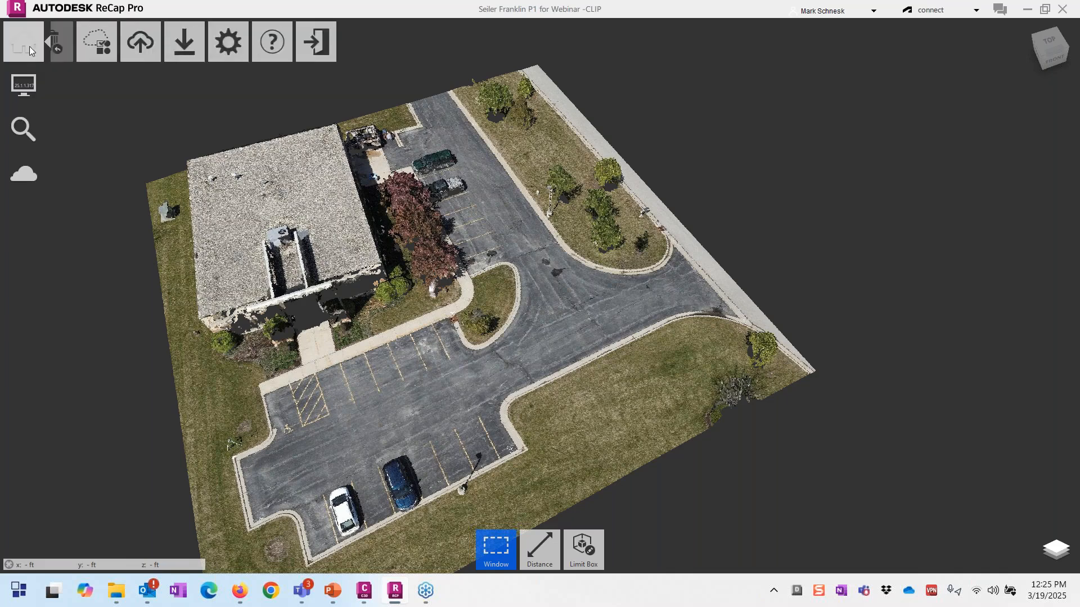
{"action": "mouse_move", "coordinate": [284, 42]}
{"action": "left_click", "coordinate": [290, 86]}
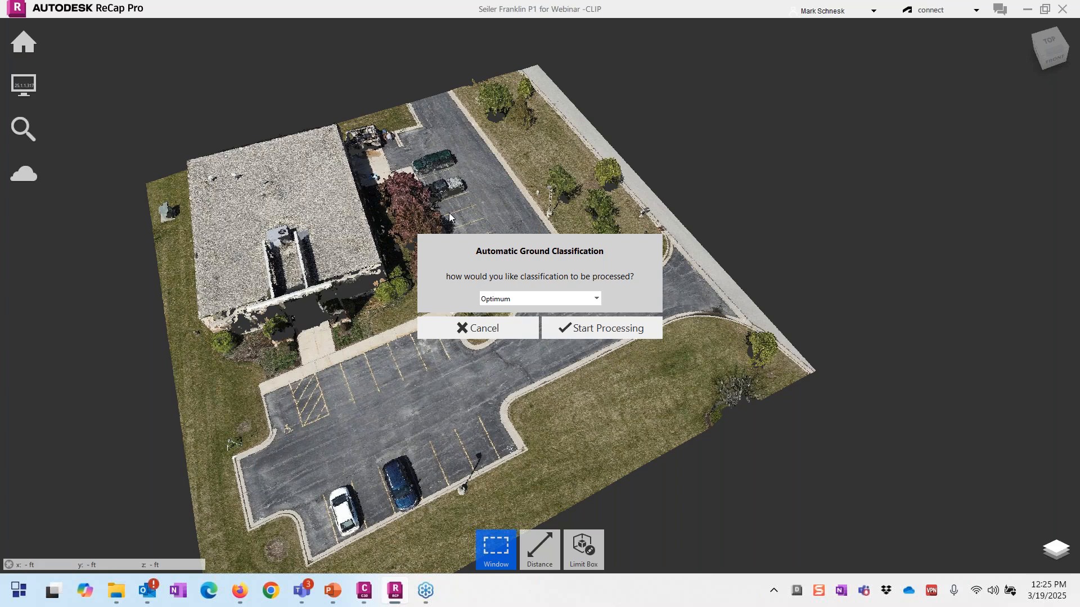
{"action": "left_click", "coordinate": [585, 299]}
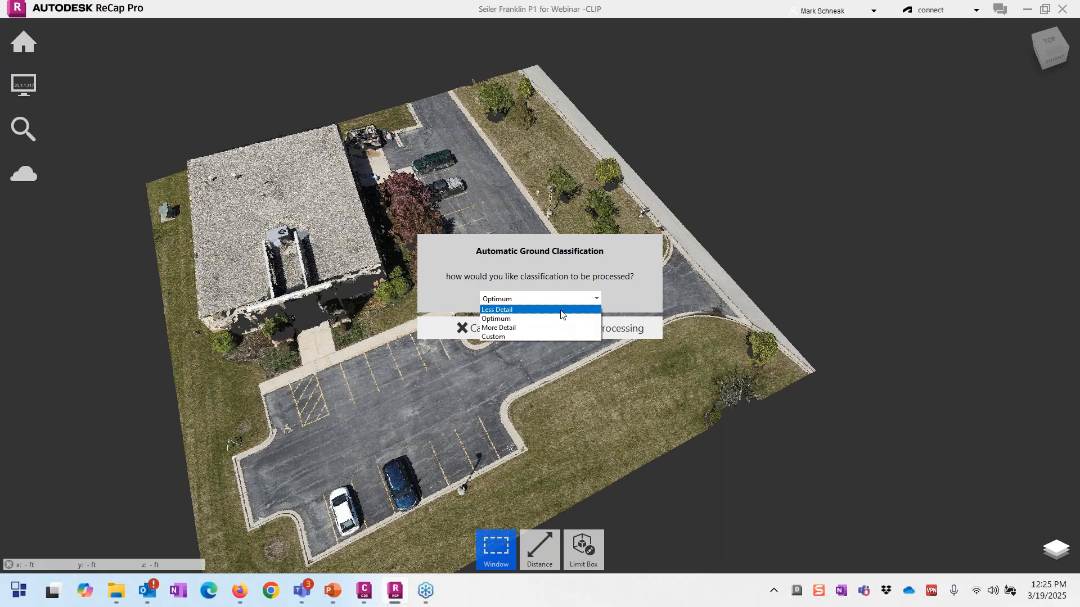
{"action": "left_click", "coordinate": [535, 336]}
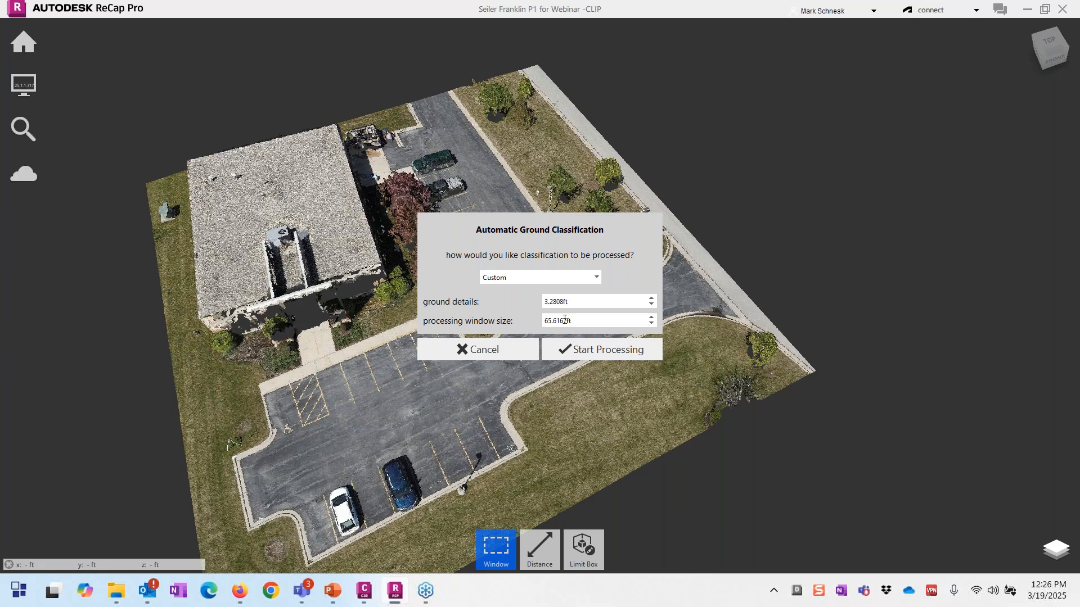
{"action": "left_click_drag", "start_coordinate": [587, 320], "coordinate": [541, 322]}
{"action": "left_click", "coordinate": [498, 360]}
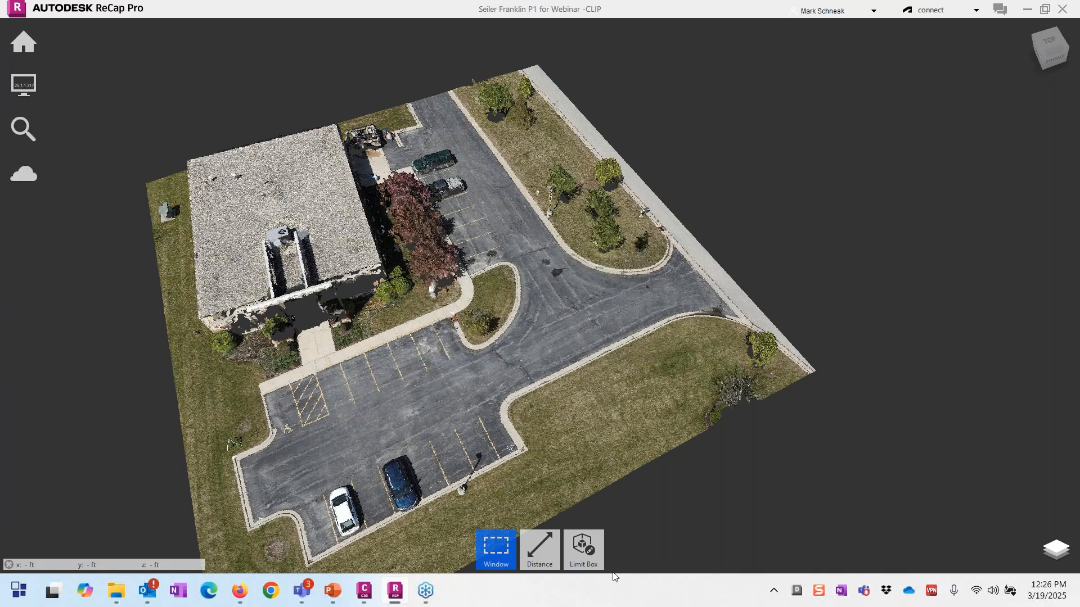
Step: Measure the roof edge corner to corner in freehand mode, giving 108.9072 ft
{"action": "left_click", "coordinate": [539, 549]}
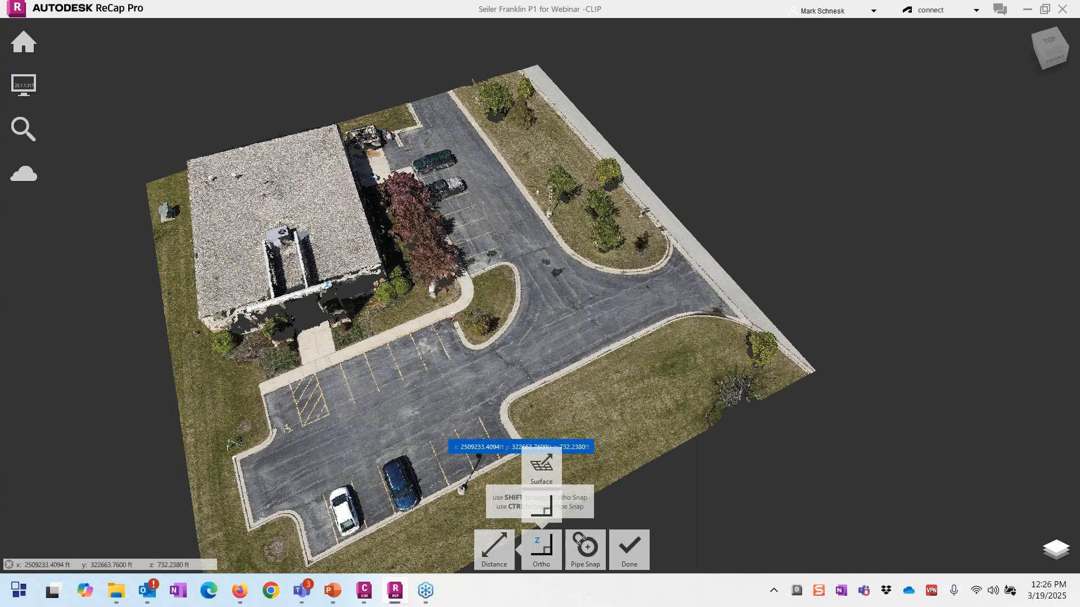
{"action": "left_click", "coordinate": [199, 167]}
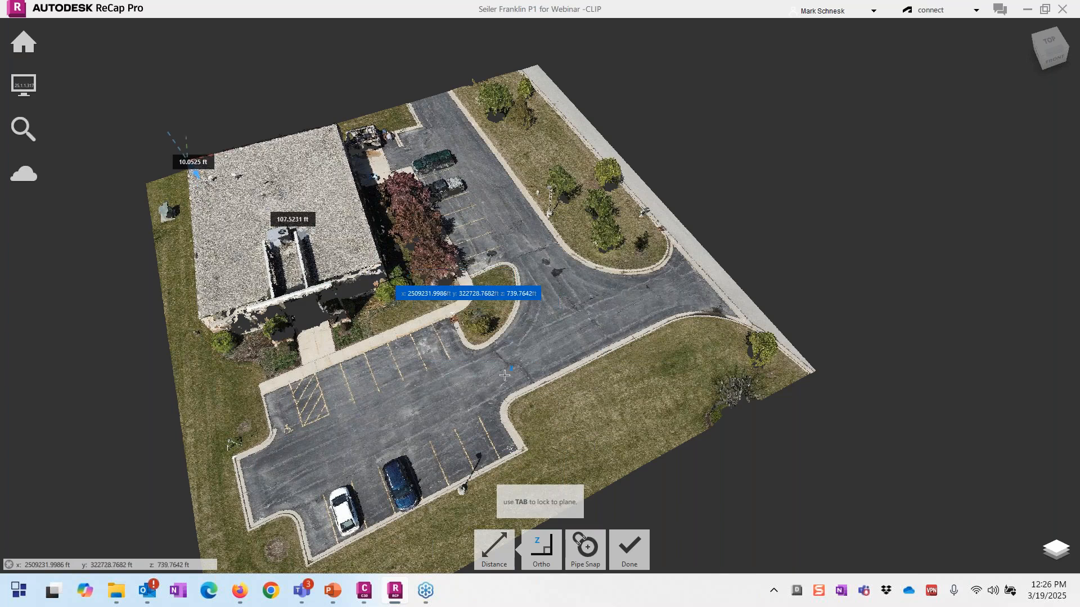
{"action": "key", "text": "shift"}
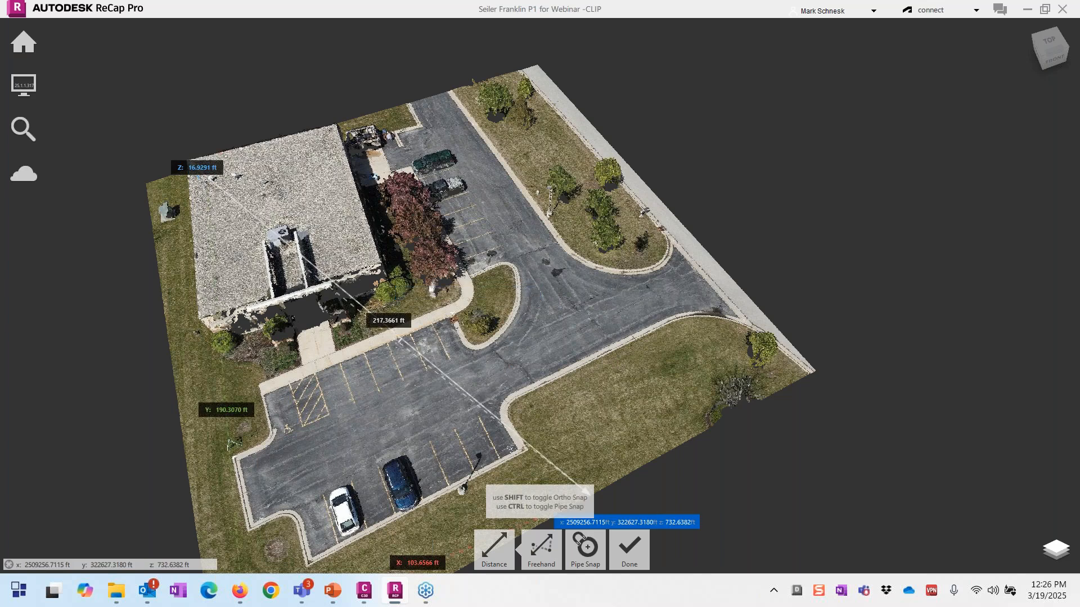
{"action": "left_click", "coordinate": [379, 266]}
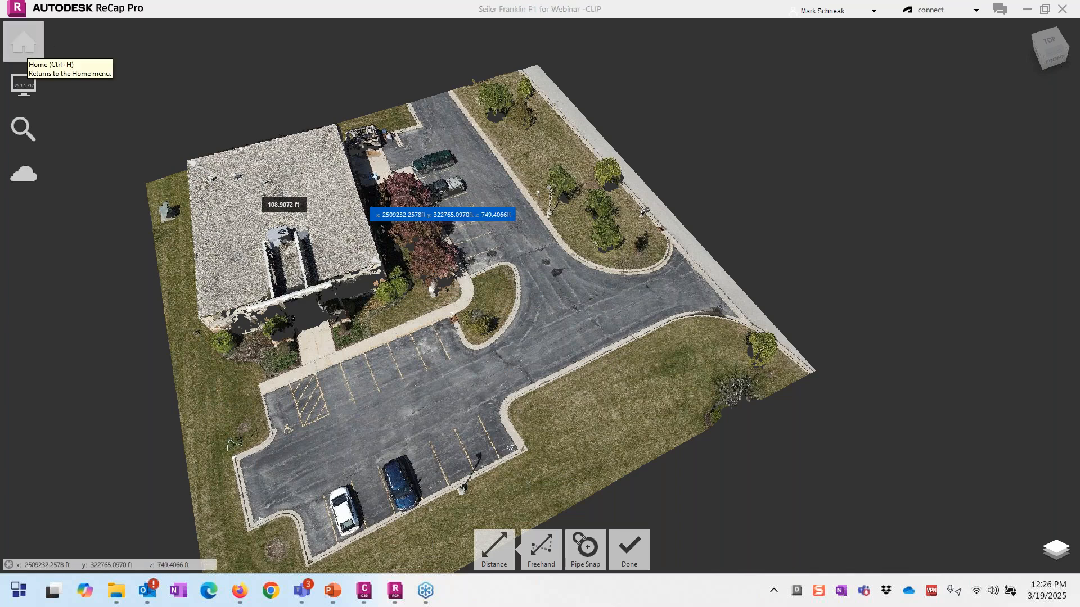
{"action": "left_click", "coordinate": [630, 548]}
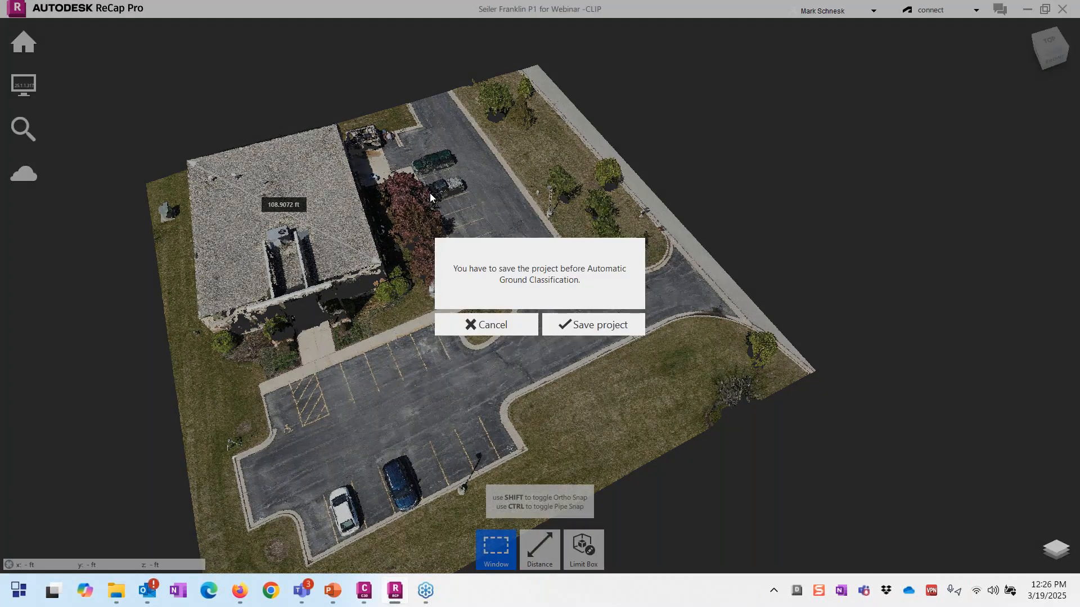
Step: Save the project and set the custom processing window size to 110 ft
{"action": "left_click", "coordinate": [569, 325]}
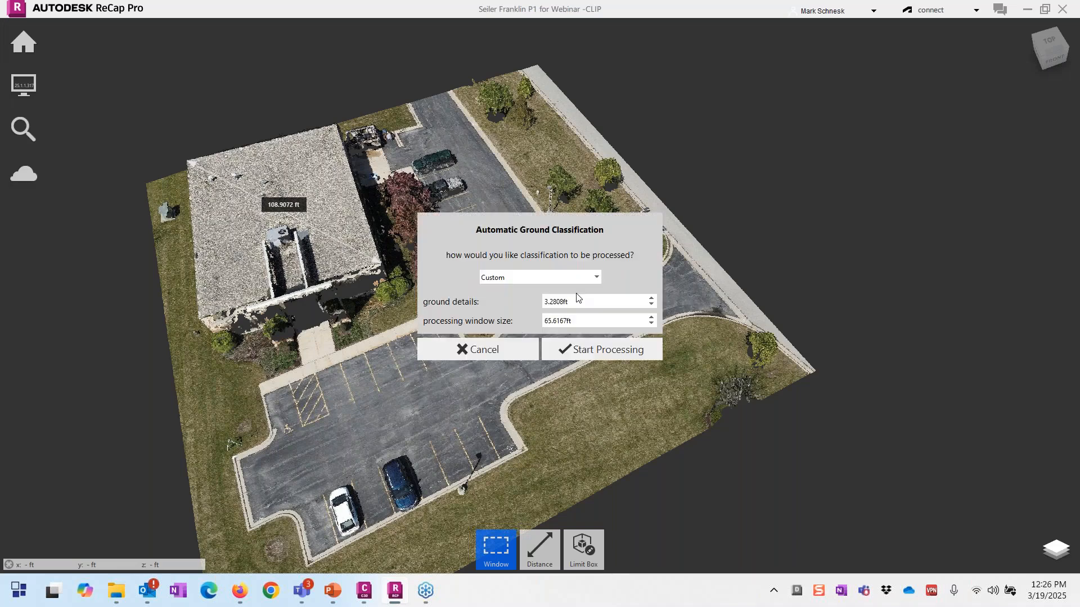
{"action": "left_click_drag", "start_coordinate": [574, 321], "coordinate": [528, 322]}
{"action": "type", "text": "110.0000ft"}
{"action": "left_click", "coordinate": [583, 299]}
Step: Adjust the ground details value, cancel ground classification, and bring up the project list
{"action": "left_click_drag", "start_coordinate": [574, 304], "coordinate": [520, 298]}
{"action": "left_click_drag", "start_coordinate": [570, 301], "coordinate": [535, 304]}
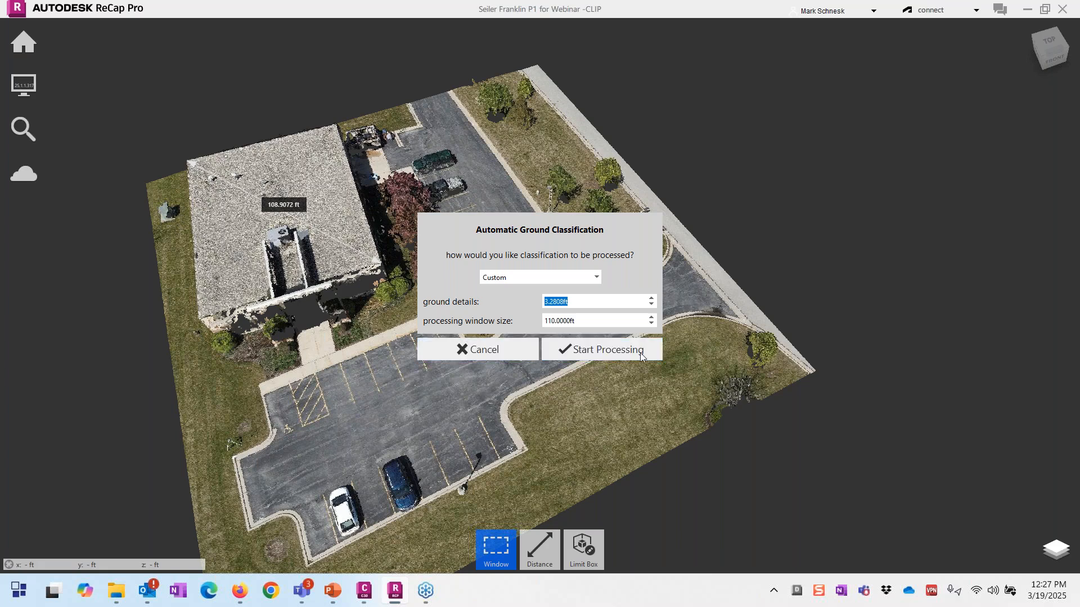
{"action": "left_click", "coordinate": [460, 350]}
{"action": "mouse_move", "coordinate": [26, 58]}
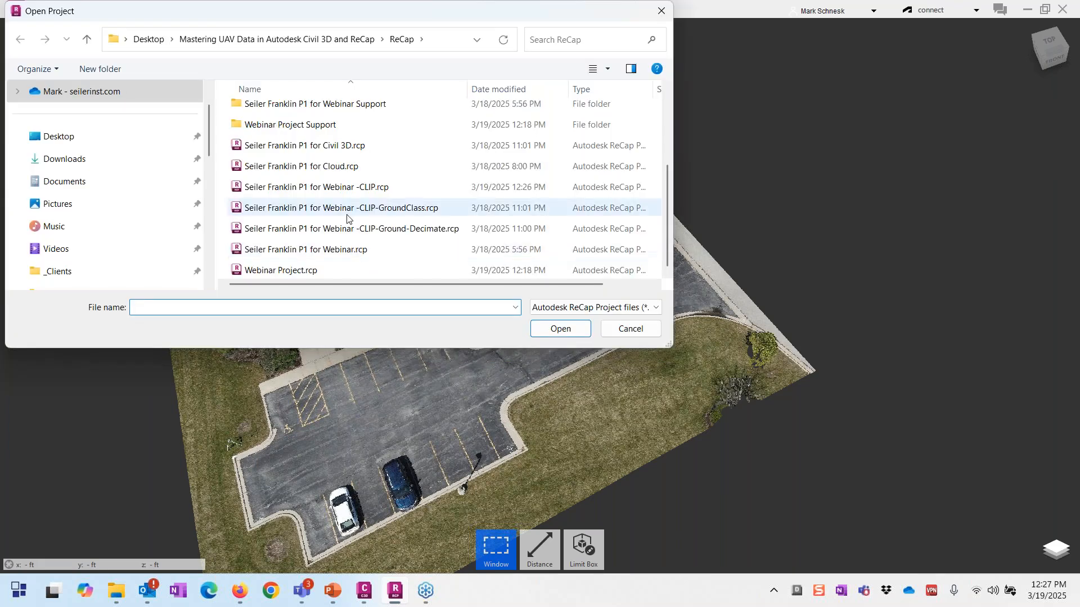
{"action": "left_click", "coordinate": [347, 213]}
Step: Open the GroundClass project and set Color Mode to Classification
{"action": "double_click", "coordinate": [347, 213]}
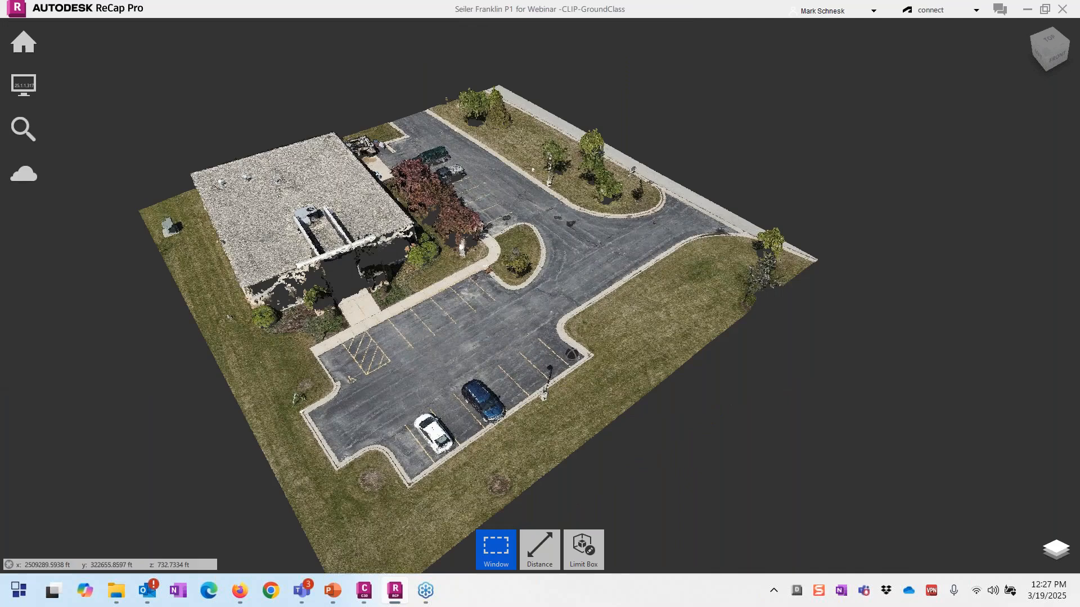
{"action": "middle_click_drag", "start_coordinate": [572, 355], "coordinate": [548, 355], "text": "shift"}
{"action": "mouse_move", "coordinate": [24, 85]}
{"action": "mouse_move", "coordinate": [72, 85]}
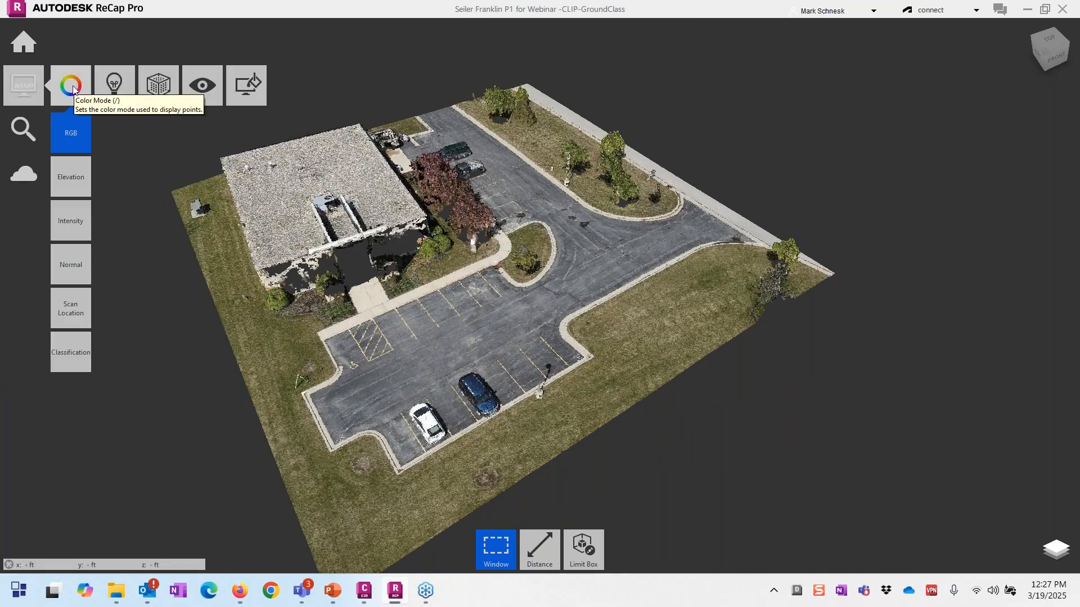
{"action": "left_click", "coordinate": [69, 346]}
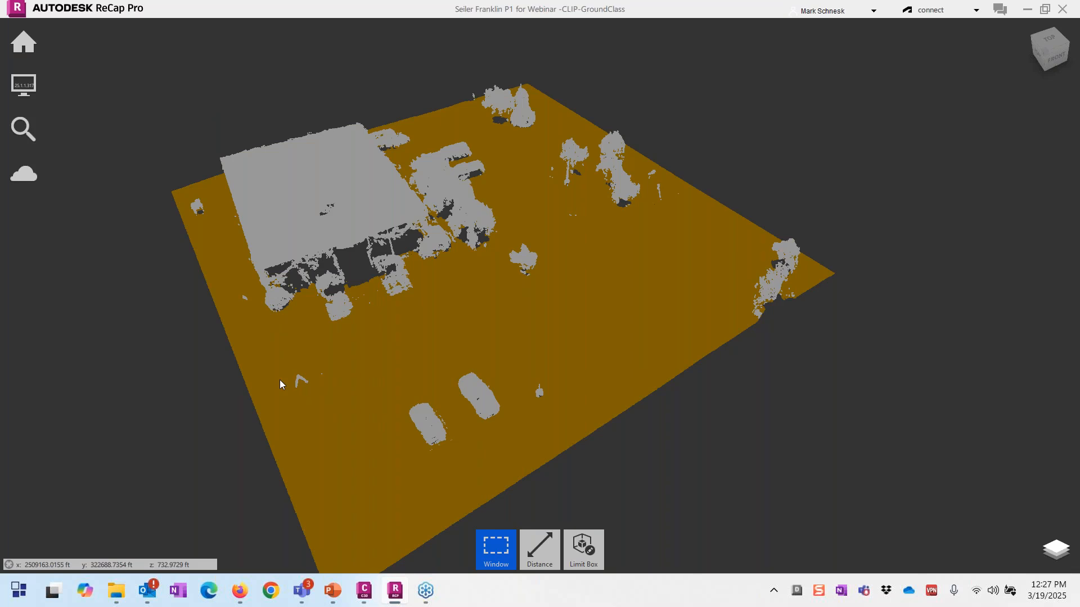
Step: Set Lighting Sides to Double and zoom in on the gold ground points
{"action": "mouse_move", "coordinate": [20, 89]}
{"action": "mouse_move", "coordinate": [90, 89]}
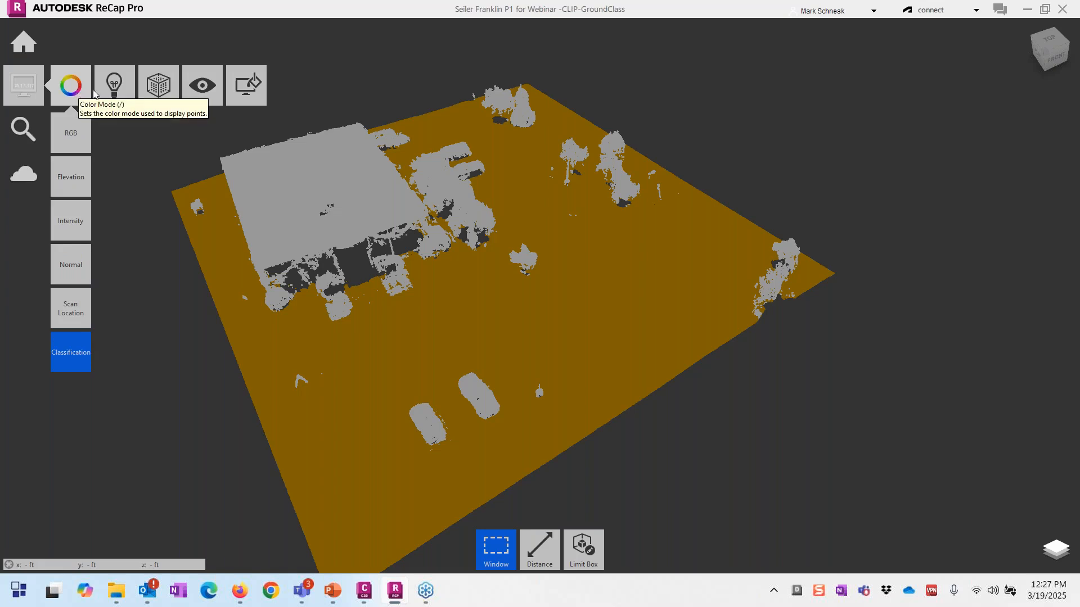
{"action": "mouse_move", "coordinate": [114, 133]}
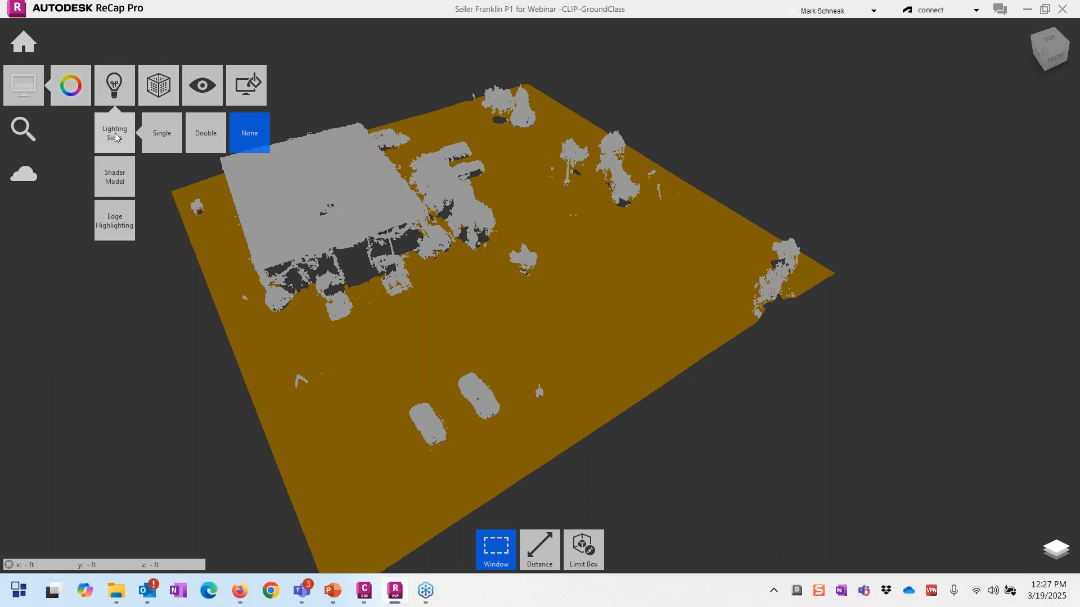
{"action": "left_click", "coordinate": [201, 133]}
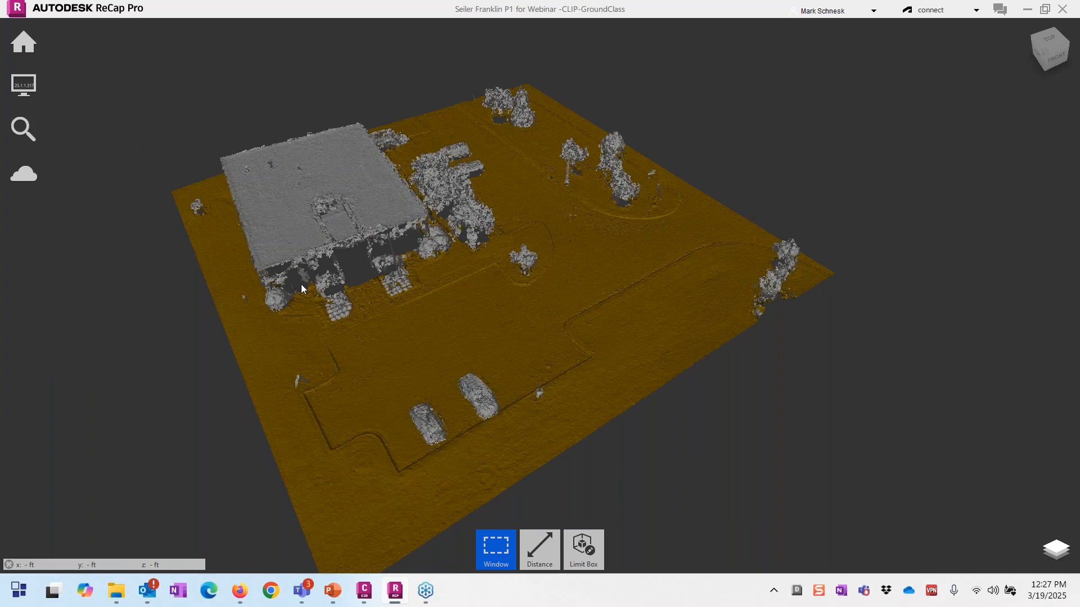
{"action": "scroll", "coordinate": [315, 289], "scroll_direction": "up", "scroll_amount": 2}
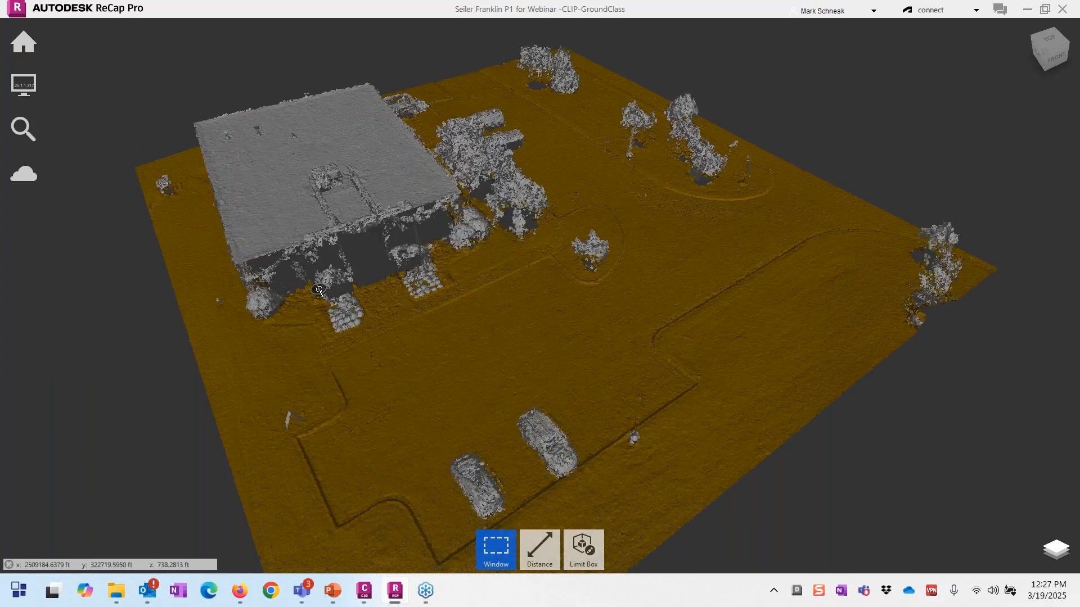
{"action": "scroll", "coordinate": [318, 291], "scroll_direction": "up", "scroll_amount": 2}
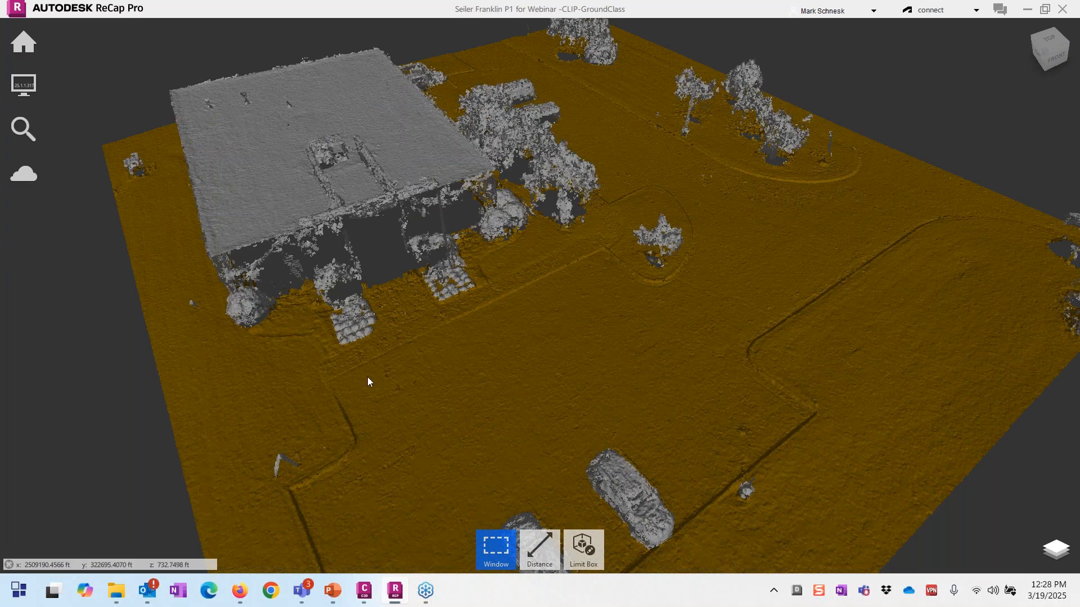
{"action": "scroll", "coordinate": [367, 377], "scroll_direction": "down", "scroll_amount": 1}
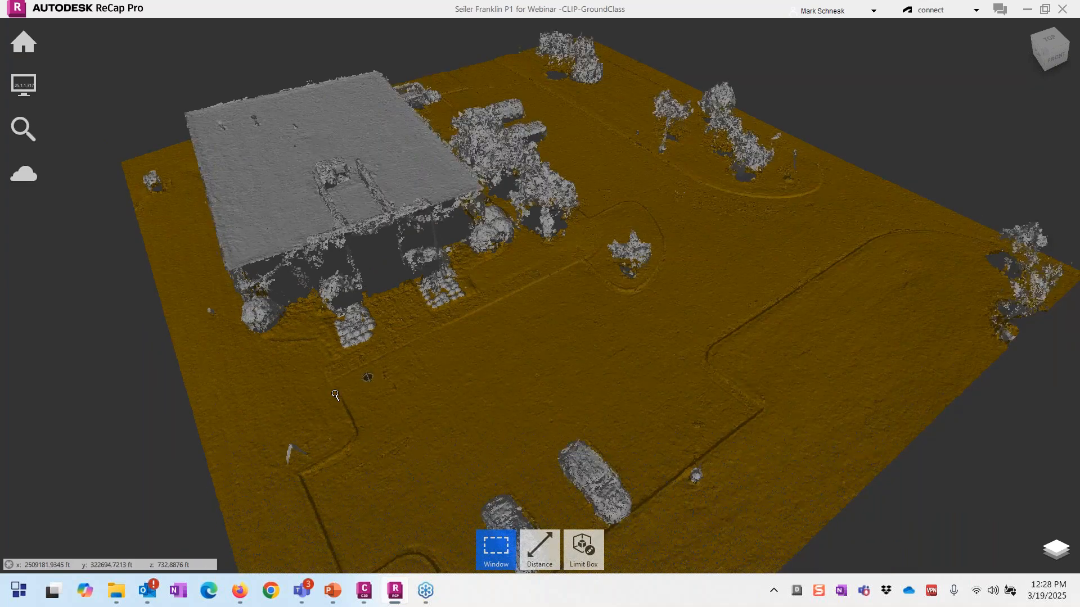
{"action": "scroll", "coordinate": [800, 147], "scroll_direction": "down", "scroll_amount": 1}
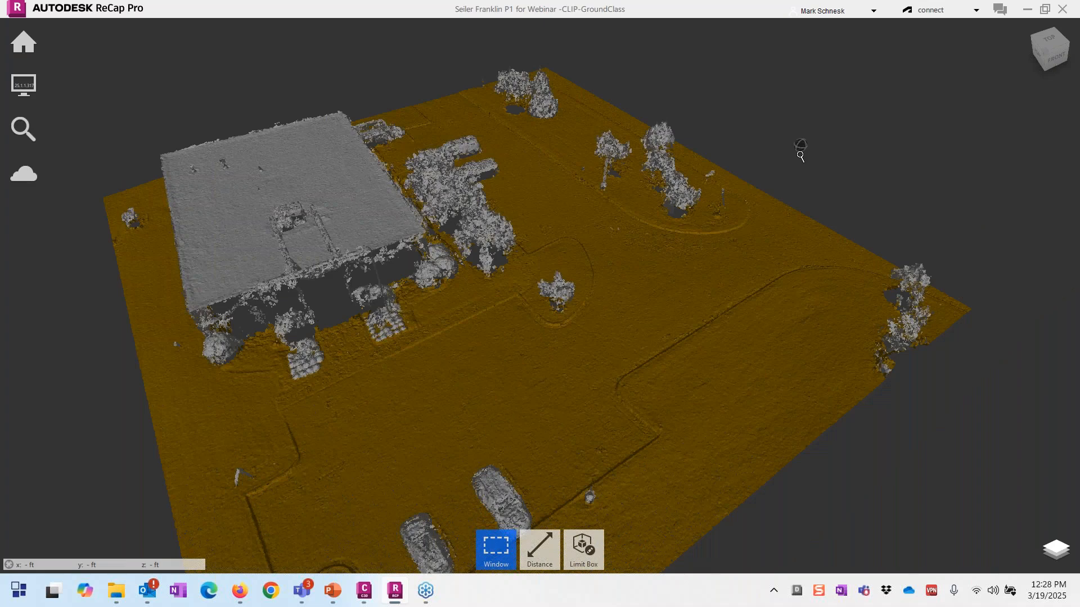
{"action": "scroll", "coordinate": [800, 151], "scroll_direction": "up", "scroll_amount": 3}
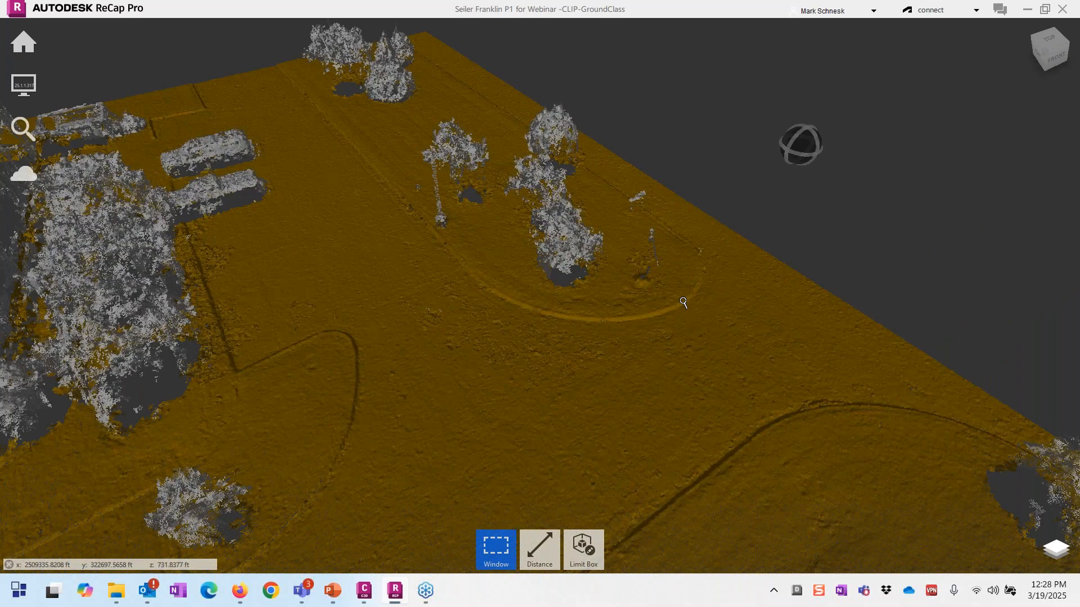
{"action": "scroll", "coordinate": [645, 288], "scroll_direction": "up", "scroll_amount": 3}
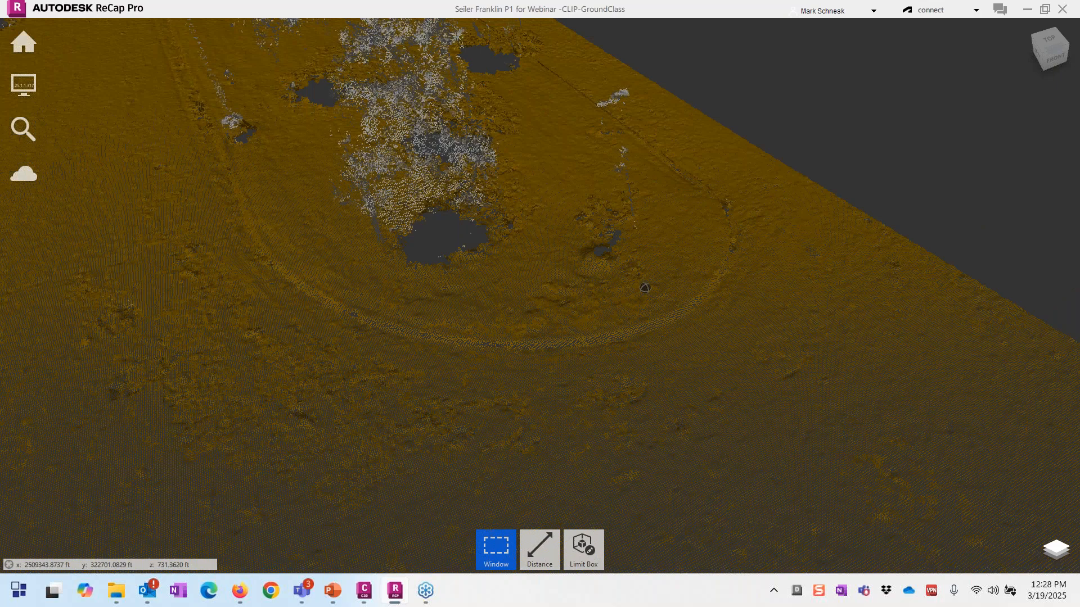
Step: Select a small patch beside the tree, then cancel Assign Classification leaving 2 Ground
{"action": "middle_click_drag", "start_coordinate": [645, 288], "coordinate": [620, 280], "text": "shift"}
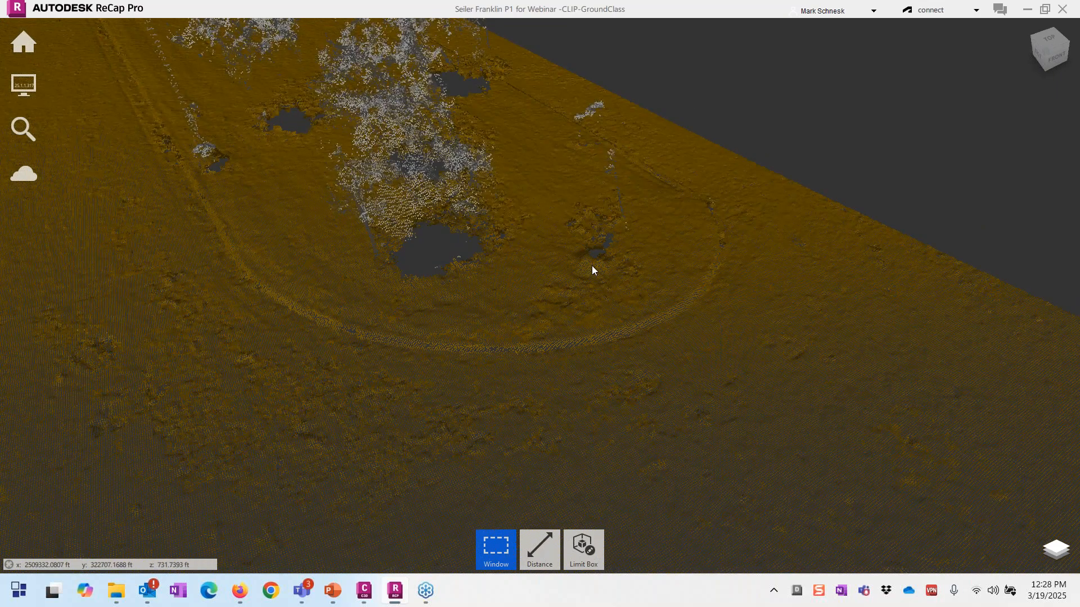
{"action": "left_click", "coordinate": [602, 275]}
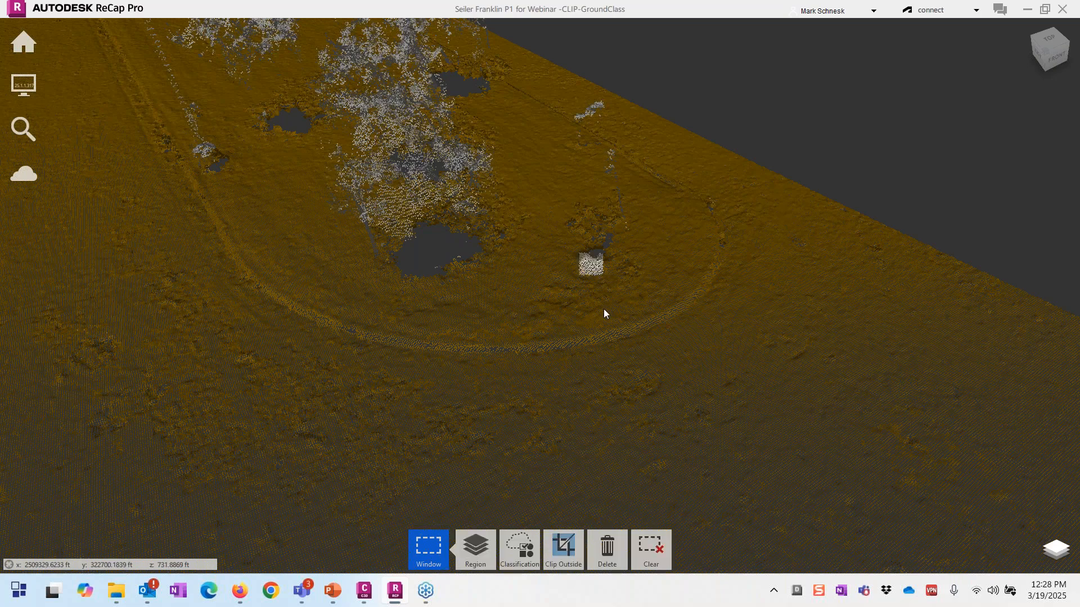
{"action": "left_click", "coordinate": [521, 556]}
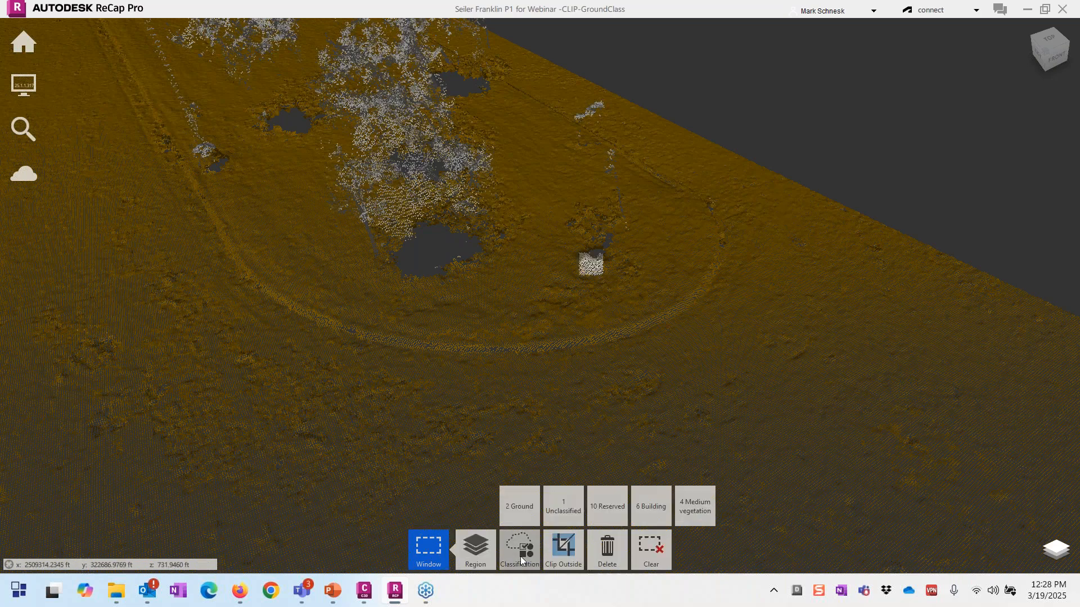
{"action": "left_click", "coordinate": [520, 556]}
{"action": "left_click", "coordinate": [534, 302]}
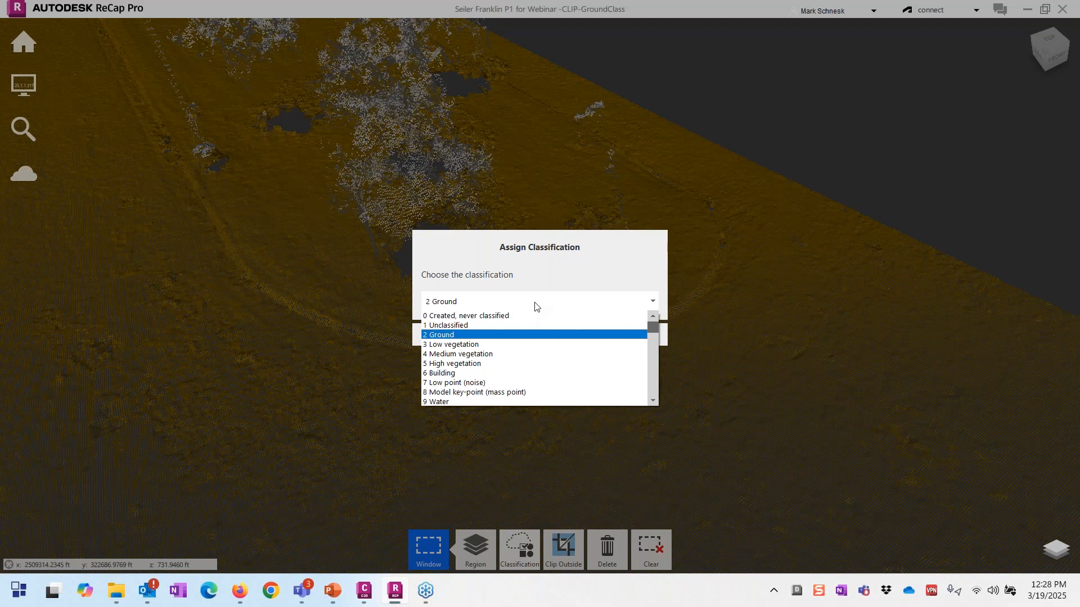
{"action": "left_click", "coordinate": [535, 304]}
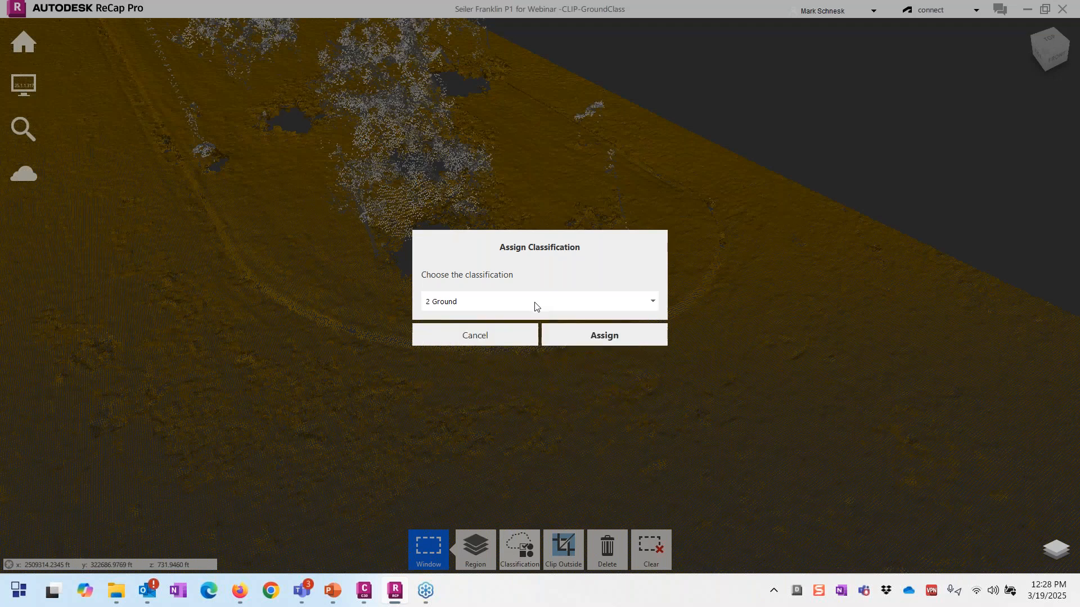
{"action": "left_click", "coordinate": [488, 343]}
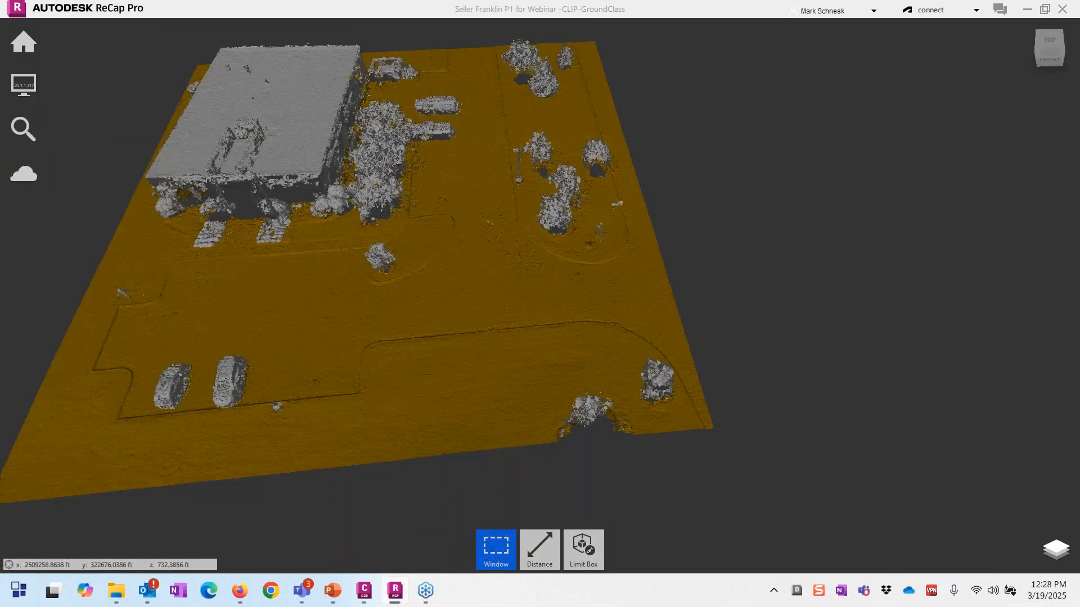
Step: Zoom and orbit to an angled close-up of the lone tree, clearing a trial selection
{"action": "scroll", "coordinate": [391, 275], "scroll_direction": "up", "scroll_amount": 5}
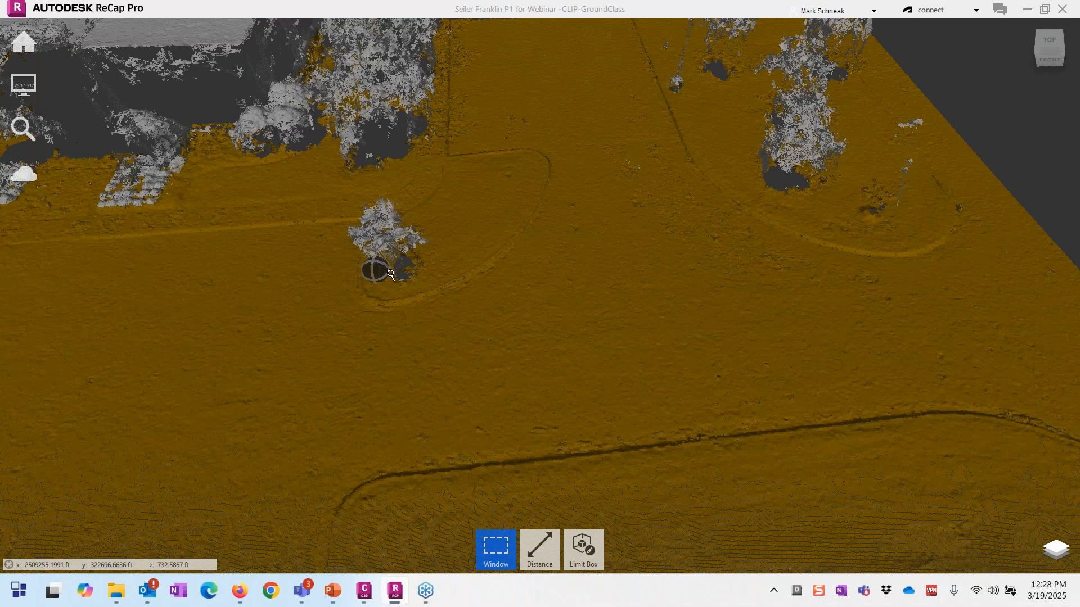
{"action": "left_click_drag", "start_coordinate": [391, 275], "coordinate": [334, 268]}
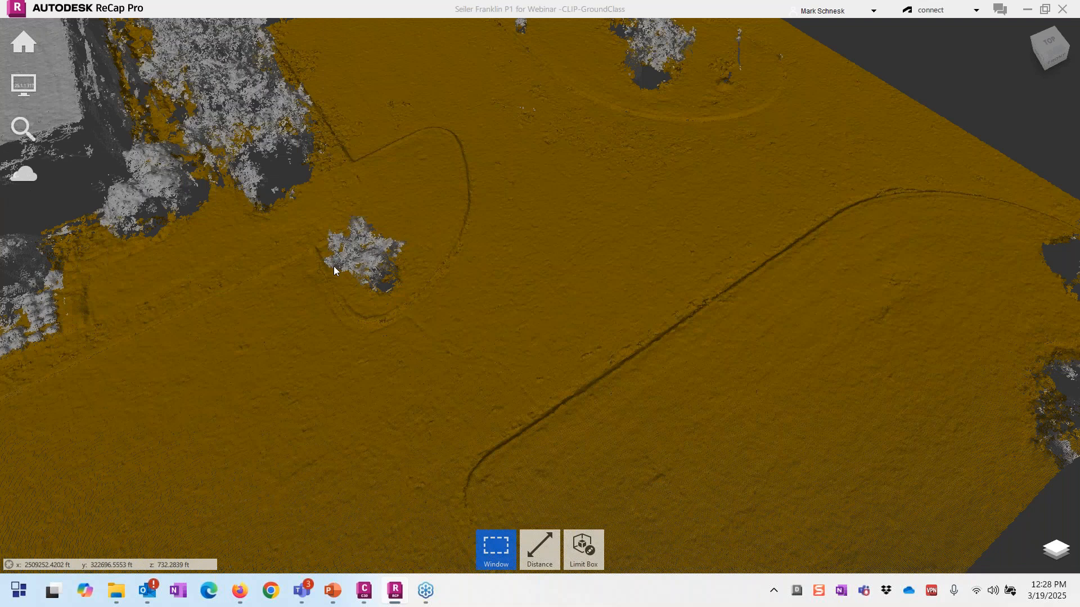
{"action": "left_click_drag", "start_coordinate": [334, 270], "coordinate": [407, 285]}
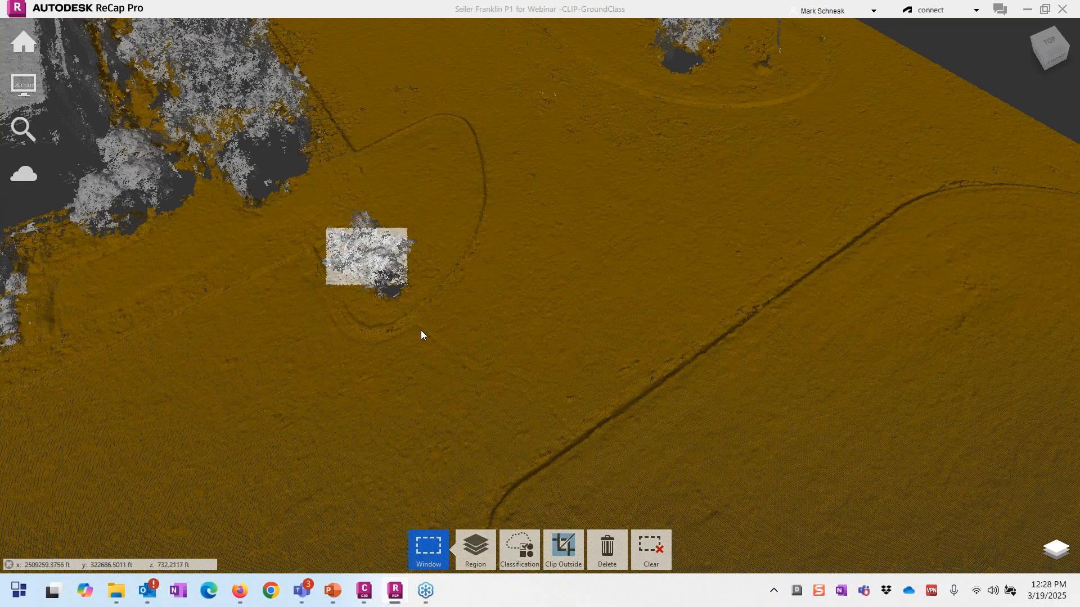
{"action": "middle_click_drag", "start_coordinate": [421, 329], "coordinate": [439, 427], "text": "shift"}
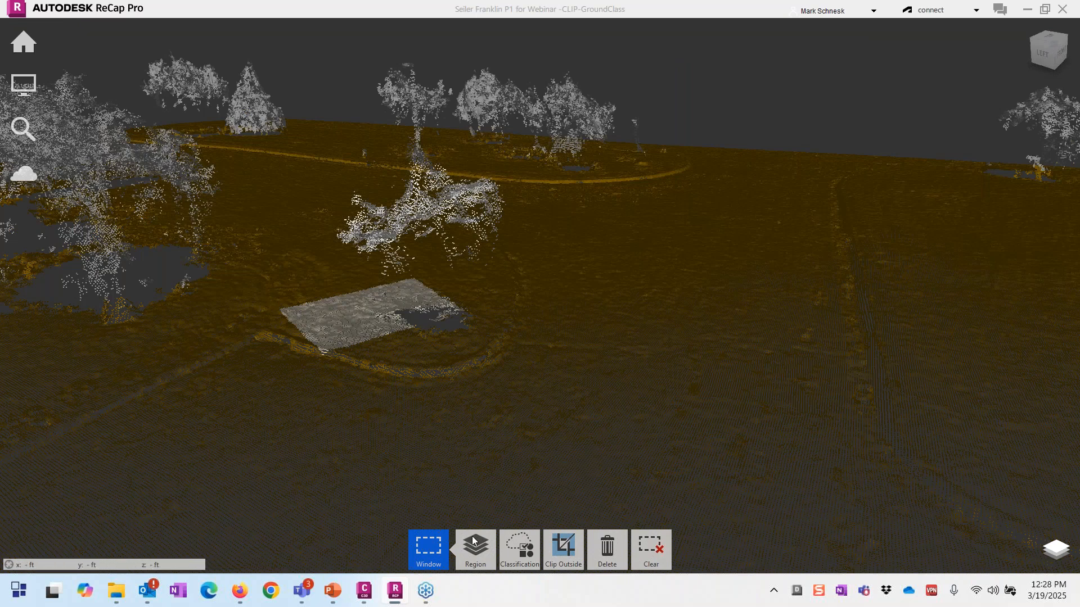
{"action": "mouse_move", "coordinate": [475, 539]}
{"action": "mouse_move", "coordinate": [519, 546]}
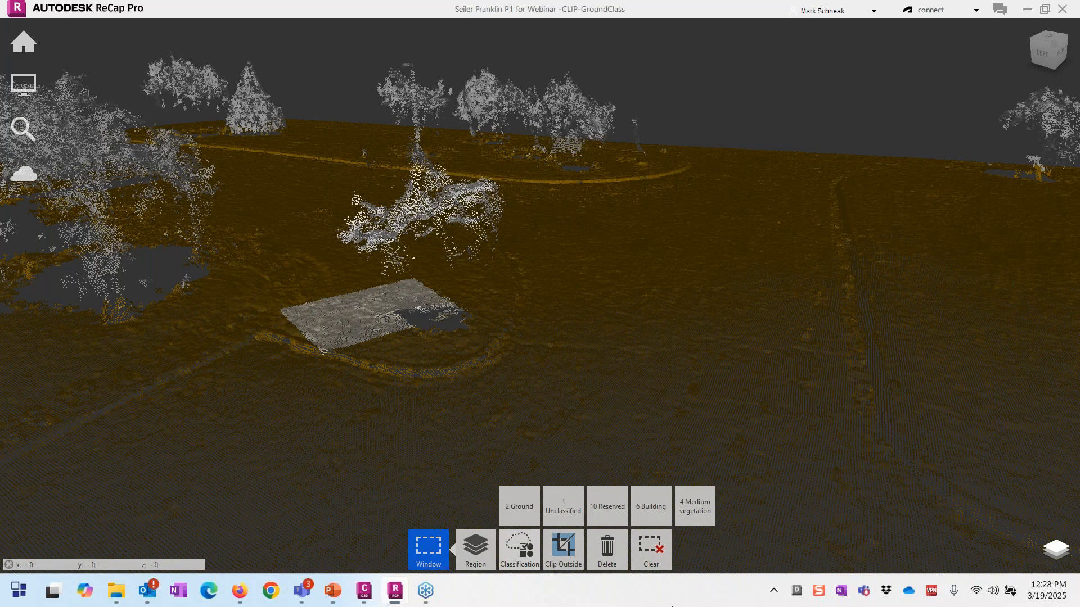
{"action": "key", "text": "Escape"}
{"action": "mouse_move", "coordinate": [588, 559]}
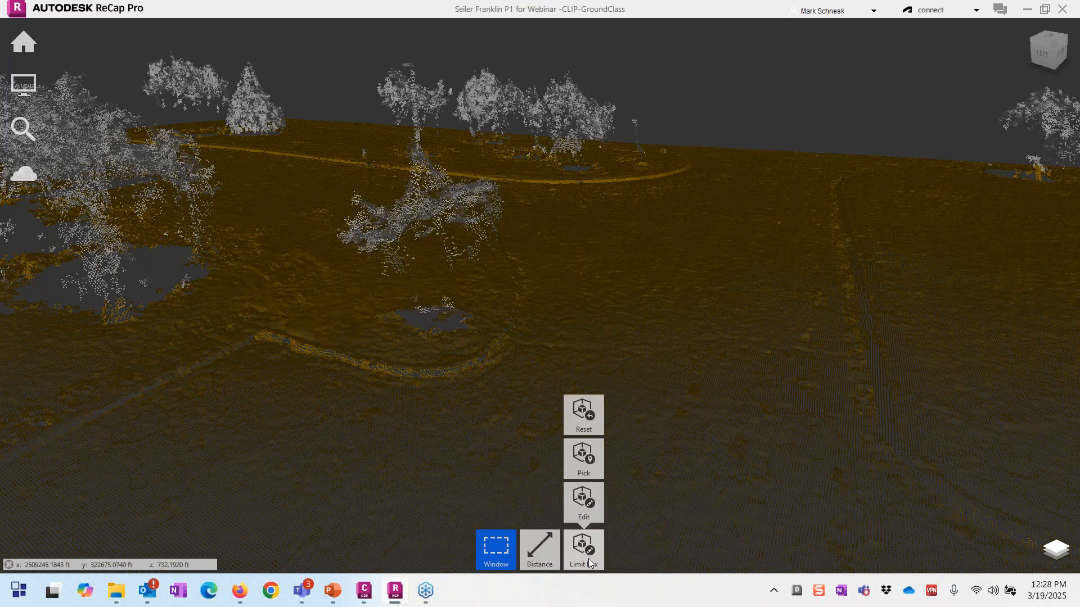
{"action": "middle_click_drag", "start_coordinate": [368, 447], "coordinate": [393, 433], "text": "shift"}
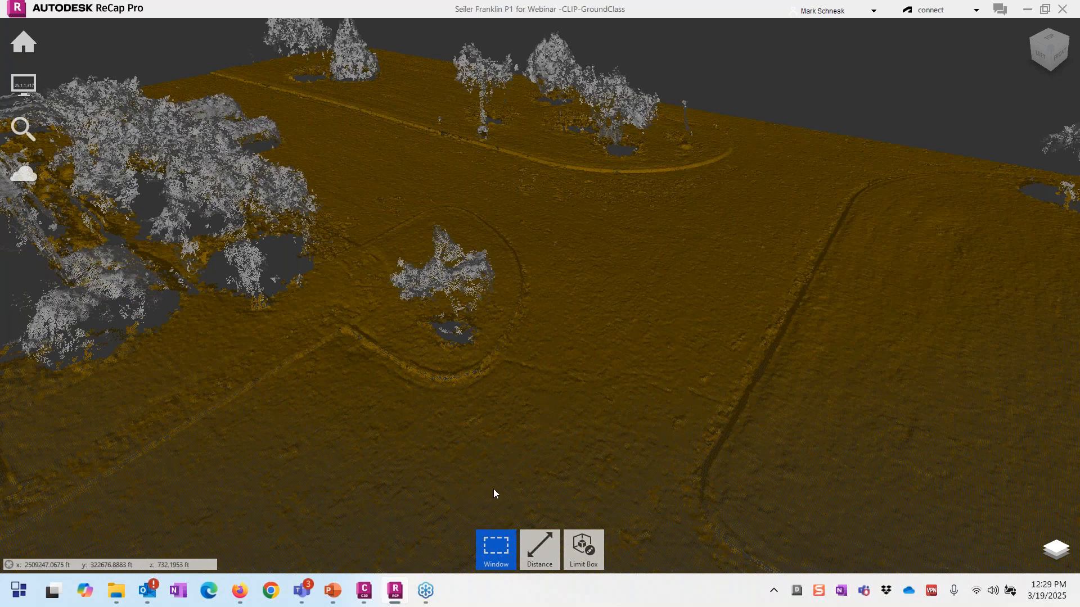
{"action": "mouse_move", "coordinate": [585, 549]}
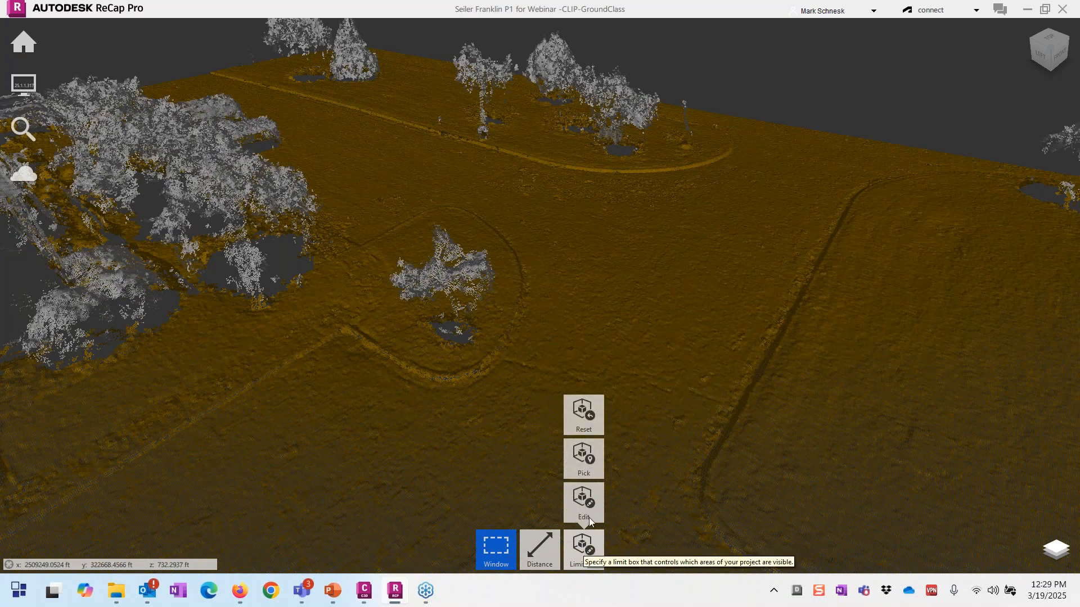
Step: Pick the lone tree with Limit Box and push the box faces out around its canopy
{"action": "left_click", "coordinate": [590, 464]}
{"action": "left_click", "coordinate": [579, 441]}
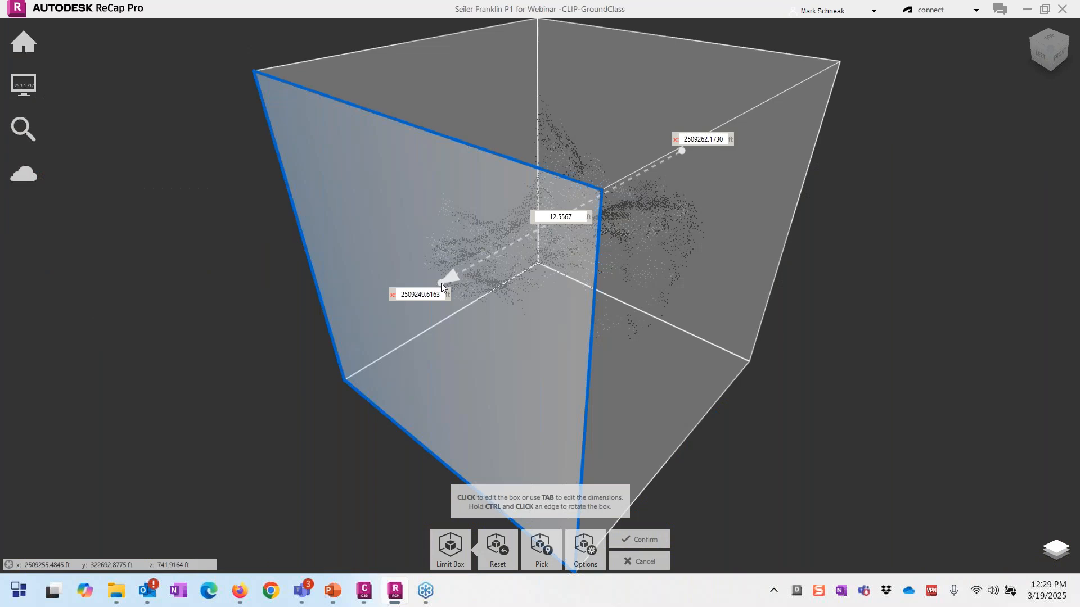
{"action": "scroll", "coordinate": [401, 265], "scroll_direction": "down", "scroll_amount": 3}
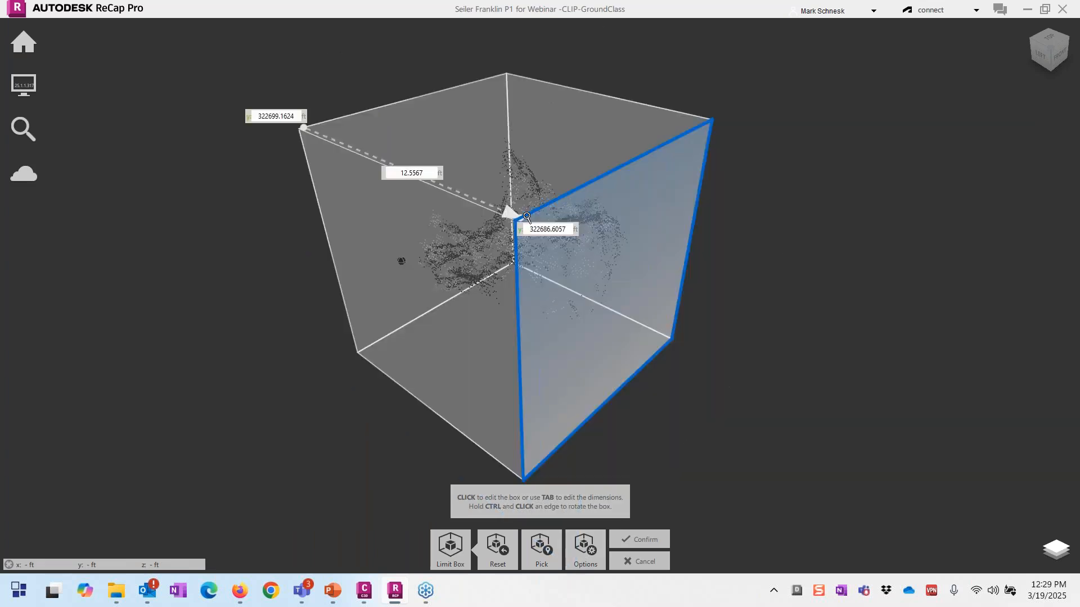
{"action": "middle_click_drag", "start_coordinate": [735, 337], "coordinate": [801, 239], "text": "shift"}
{"action": "left_click_drag", "start_coordinate": [488, 366], "coordinate": [489, 433]}
{"action": "middle_click_drag", "start_coordinate": [504, 426], "coordinate": [572, 377], "text": "shift"}
{"action": "left_click", "coordinate": [350, 379]}
{"action": "middle_click_drag", "start_coordinate": [354, 372], "coordinate": [700, 437], "text": "shift"}
{"action": "left_click_drag", "start_coordinate": [352, 362], "coordinate": [317, 386]}
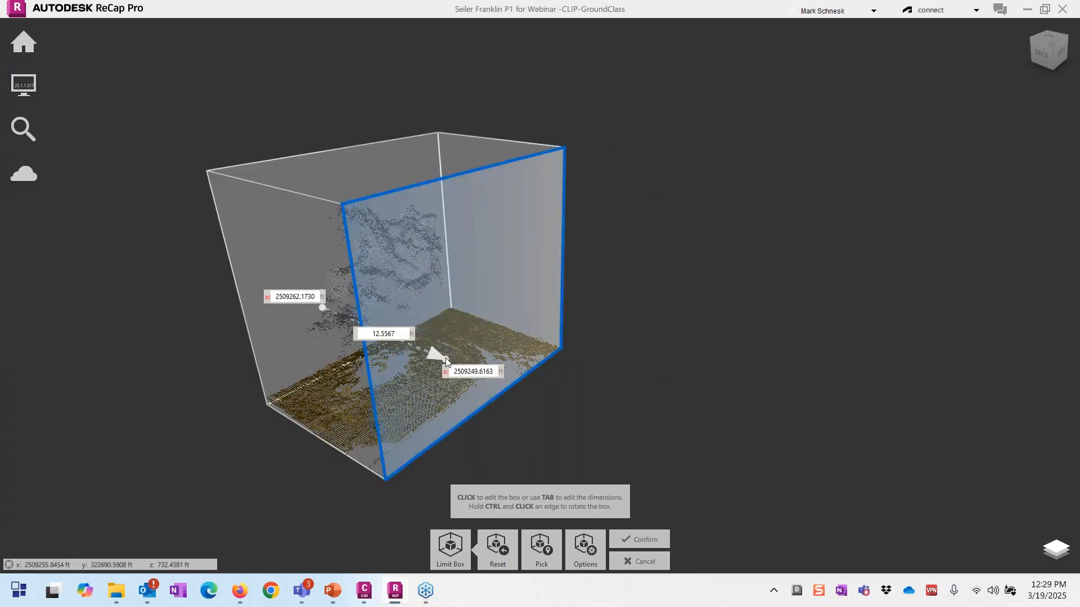
{"action": "left_click_drag", "start_coordinate": [441, 358], "coordinate": [477, 371]}
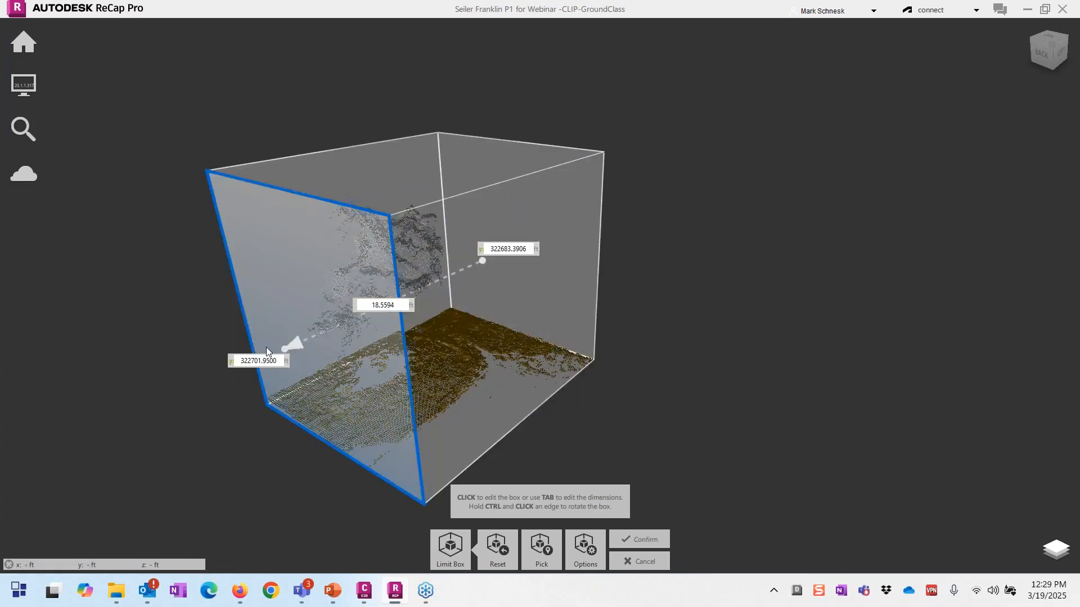
{"action": "left_click_drag", "start_coordinate": [267, 351], "coordinate": [83, 396]}
Step: Raise the box bottom to trim ground points and confirm, leaving only the canopy
{"action": "middle_click_drag", "start_coordinate": [84, 397], "coordinate": [427, 281], "text": "shift"}
{"action": "left_click_drag", "start_coordinate": [225, 427], "coordinate": [229, 416]}
{"action": "middle_click_drag", "start_coordinate": [403, 364], "coordinate": [251, 429], "text": "shift"}
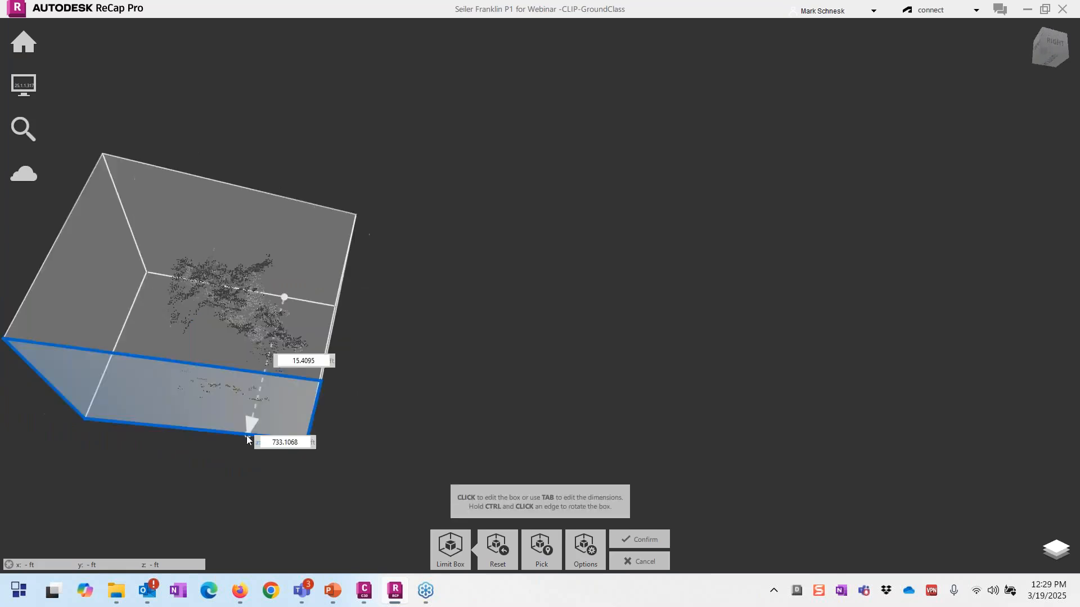
{"action": "middle_click_drag", "start_coordinate": [400, 379], "coordinate": [392, 449], "text": "shift"}
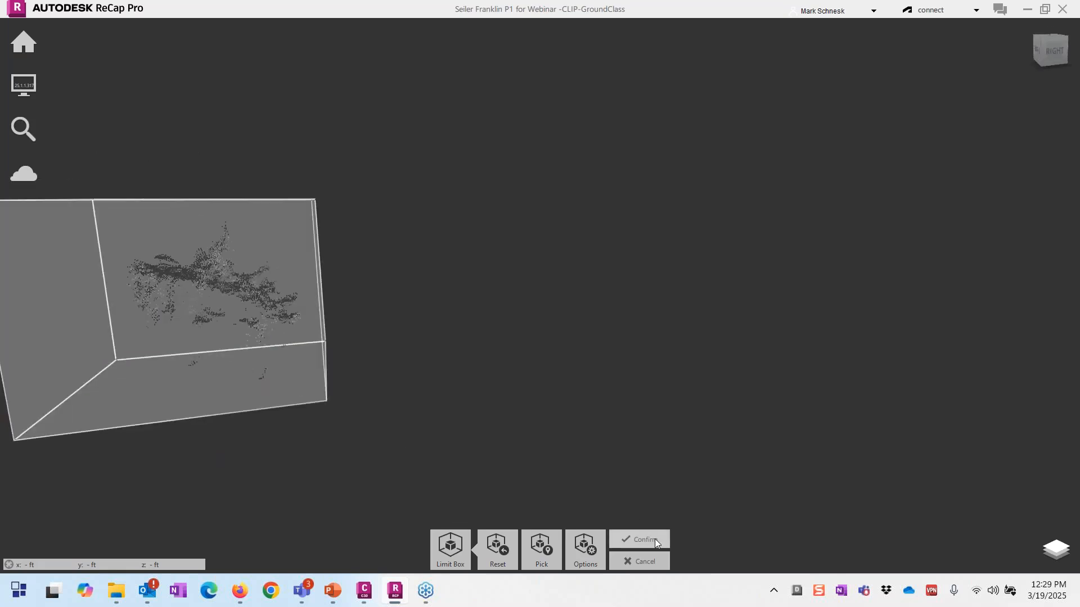
{"action": "left_click", "coordinate": [655, 538]}
{"action": "scroll", "coordinate": [494, 413], "scroll_direction": "down", "scroll_amount": 2}
{"action": "scroll", "coordinate": [154, 356], "scroll_direction": "up", "scroll_amount": 2}
{"action": "middle_click_drag", "start_coordinate": [194, 370], "coordinate": [256, 436], "text": "shift"}
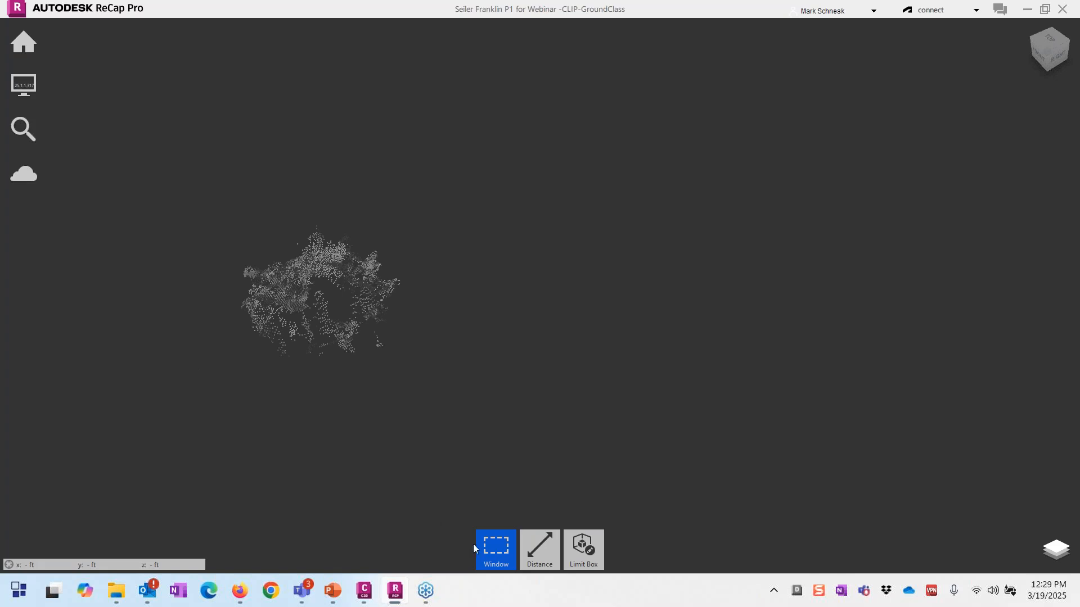
Step: Window-select the tree points, assign them 4 Medium vegetation, and clear the selection
{"action": "left_click_drag", "start_coordinate": [169, 196], "coordinate": [452, 432]}
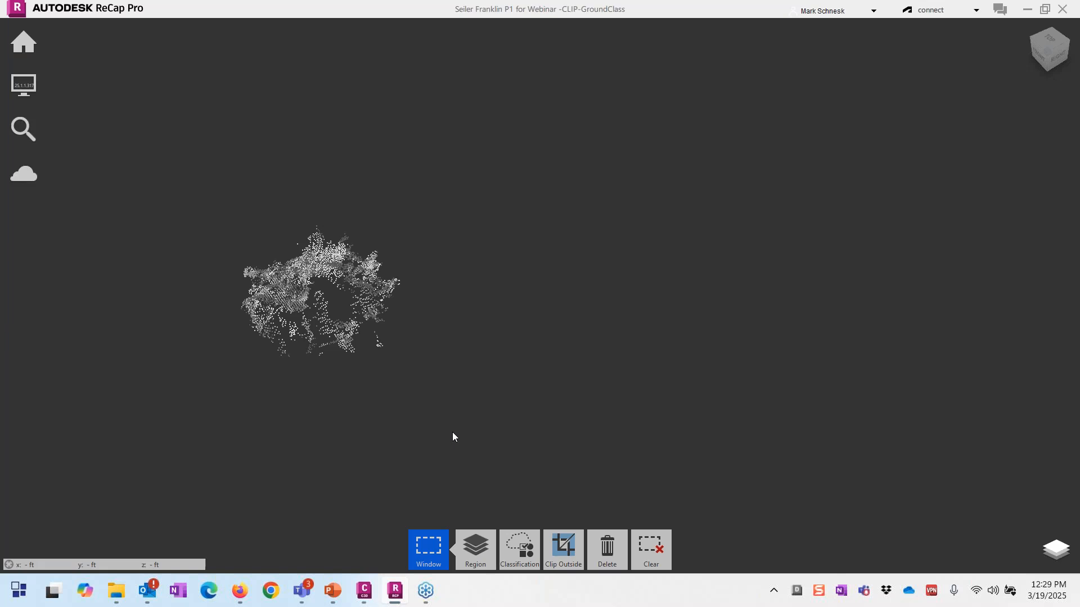
{"action": "mouse_move", "coordinate": [521, 561]}
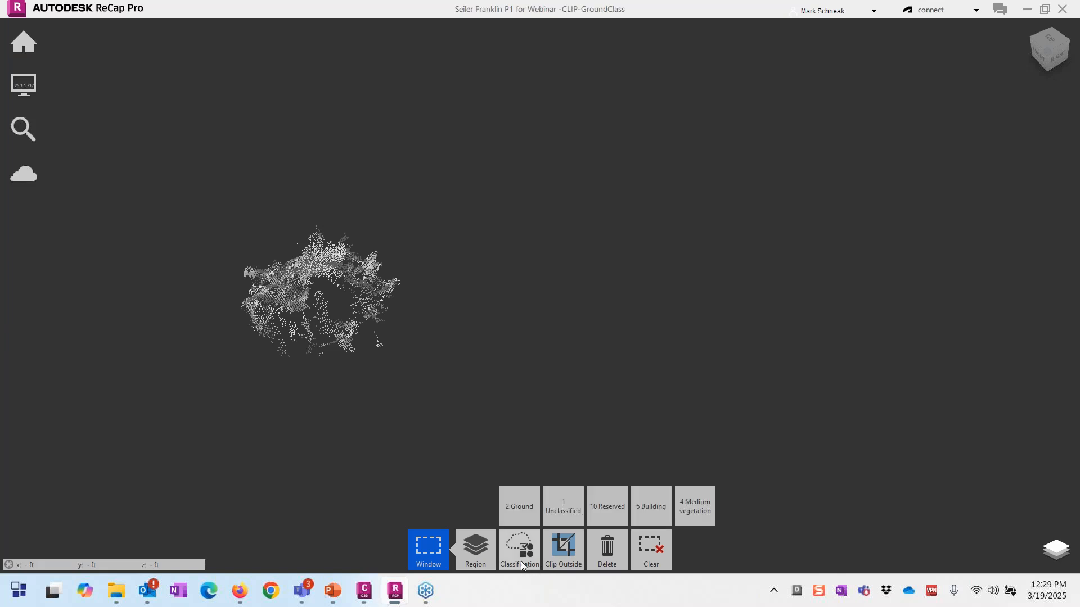
{"action": "left_click", "coordinate": [521, 561]}
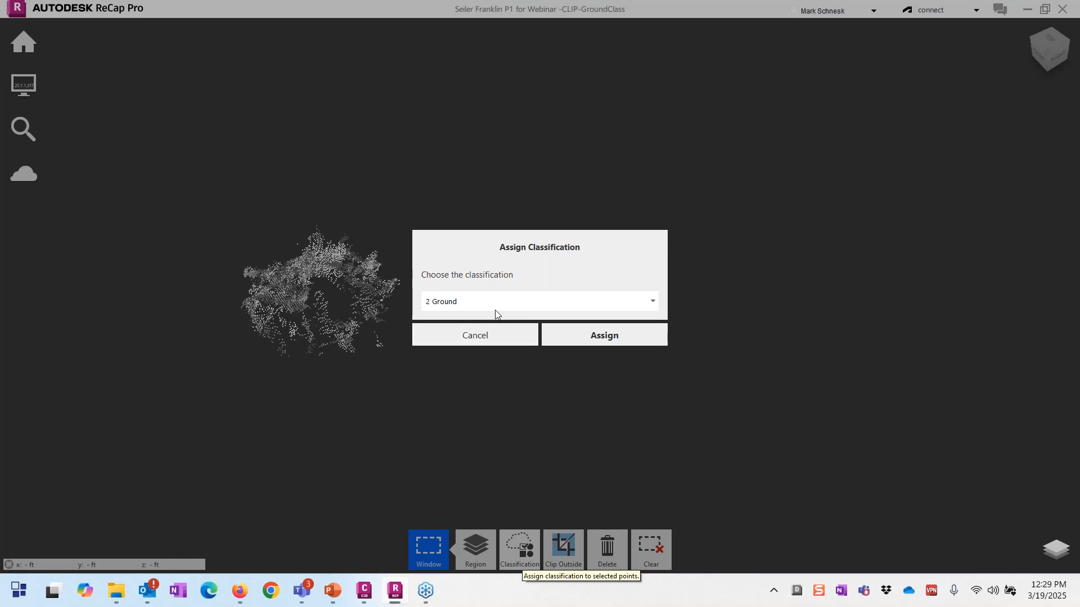
{"action": "left_click", "coordinate": [495, 309]}
{"action": "left_click", "coordinate": [477, 354]}
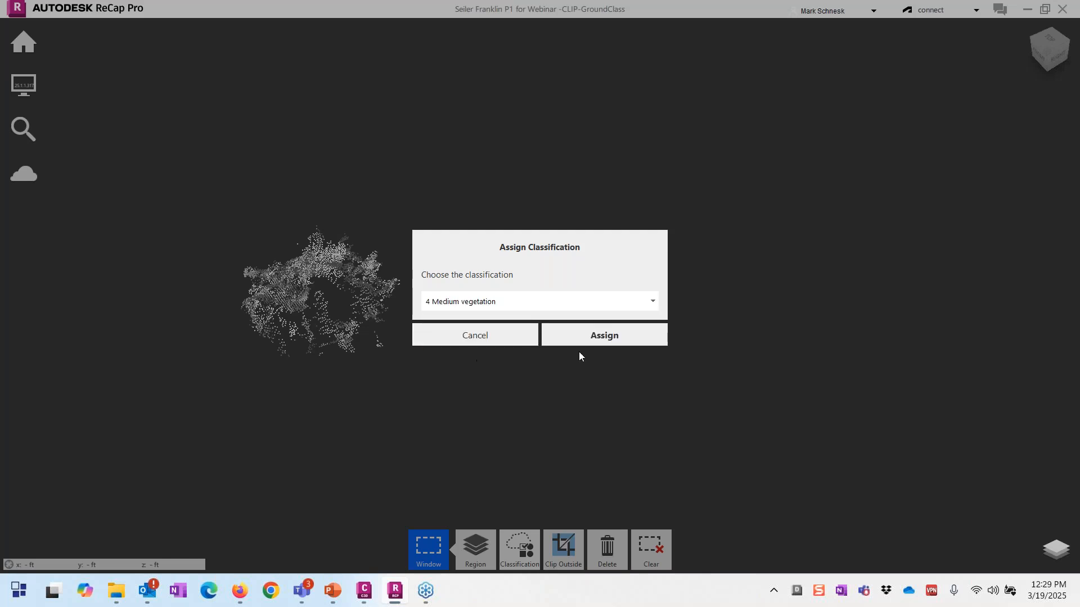
{"action": "left_click", "coordinate": [597, 338]}
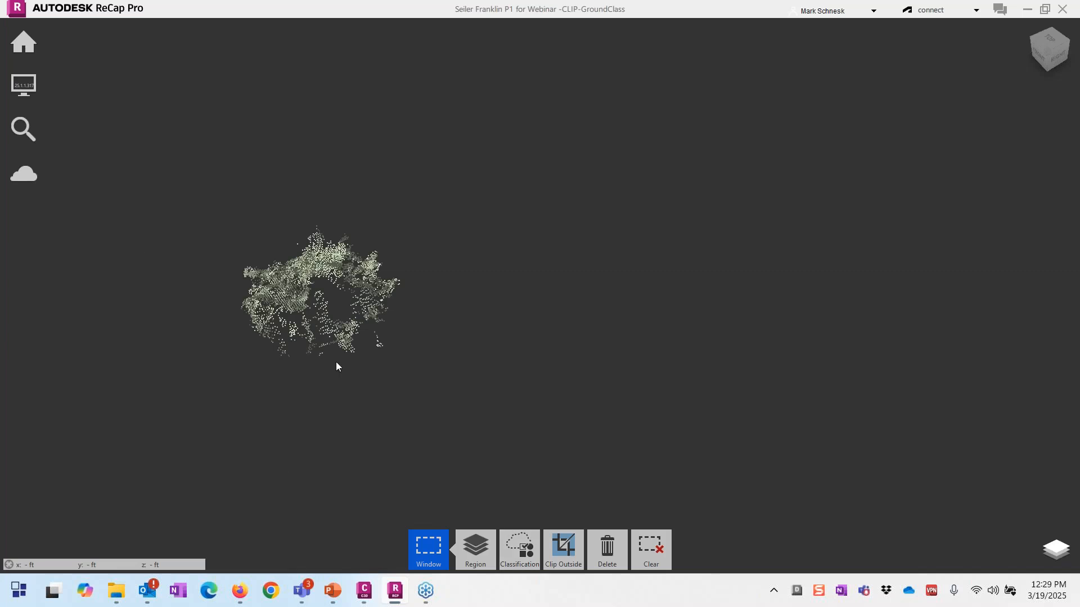
{"action": "left_click", "coordinate": [663, 553]}
{"action": "mouse_move", "coordinate": [593, 557]}
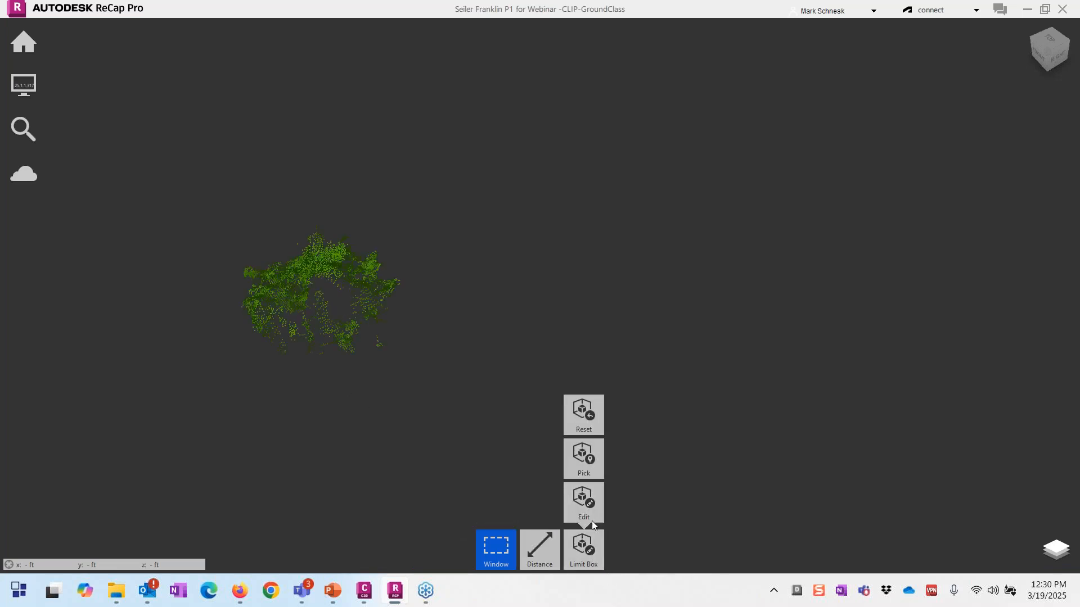
Step: Reset the limit box, orbit around the green tree, and open the Project Navigator
{"action": "left_click", "coordinate": [585, 427]}
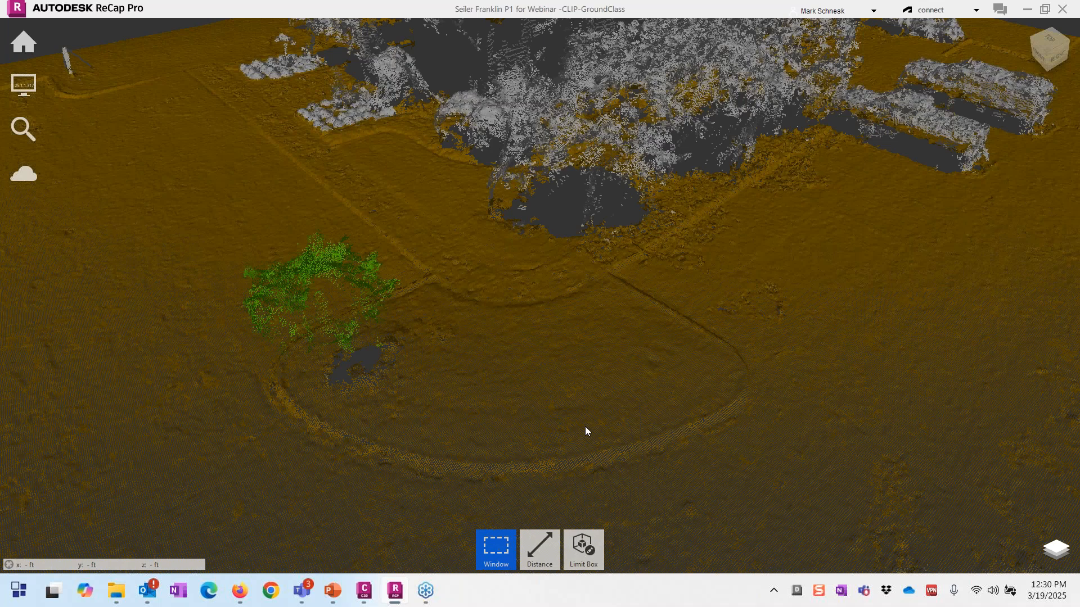
{"action": "left_click_drag", "start_coordinate": [585, 432], "coordinate": [291, 432]}
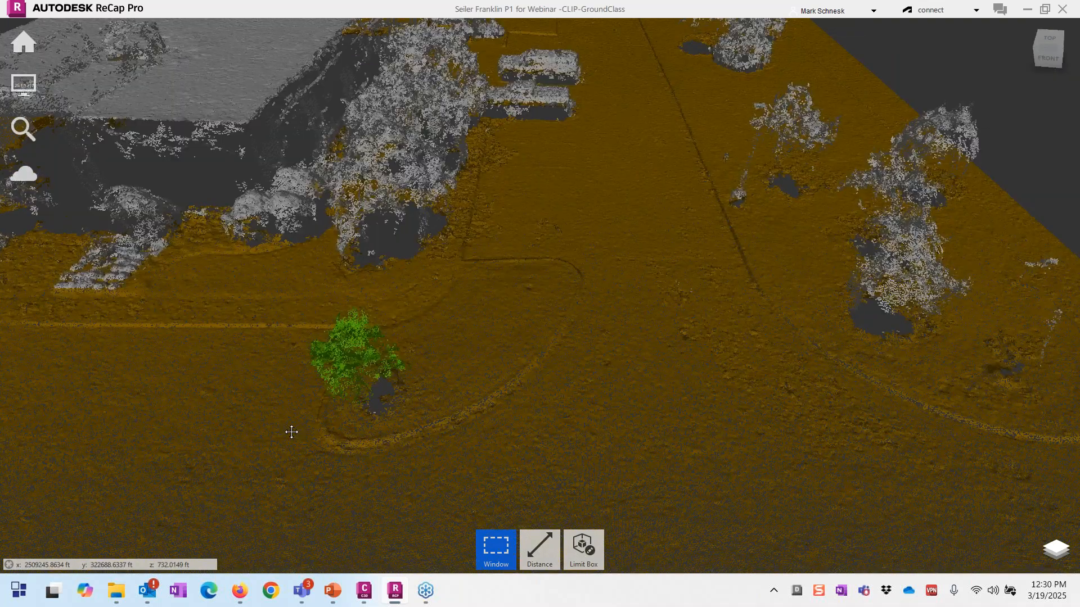
{"action": "middle_click_drag", "start_coordinate": [292, 431], "coordinate": [448, 421]}
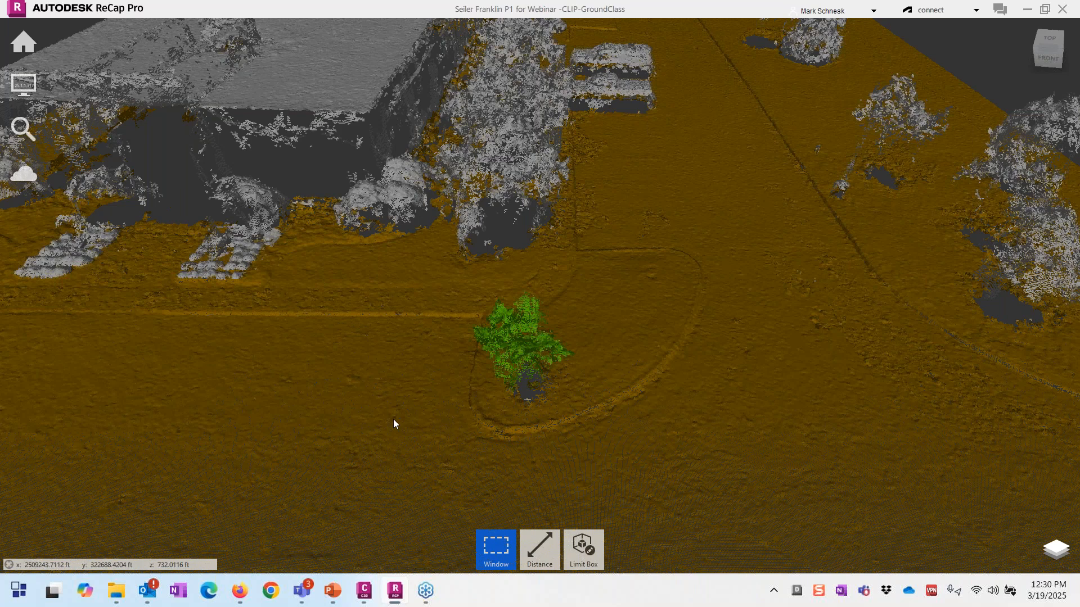
{"action": "scroll", "coordinate": [394, 420], "scroll_direction": "down", "scroll_amount": 2}
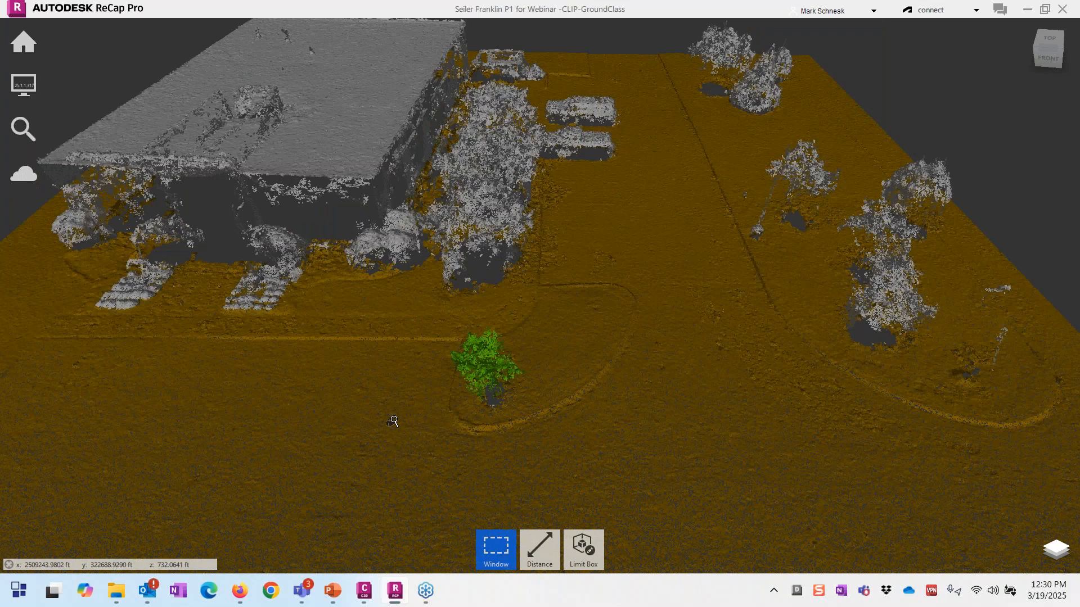
{"action": "middle_click_drag", "start_coordinate": [394, 421], "coordinate": [482, 422]}
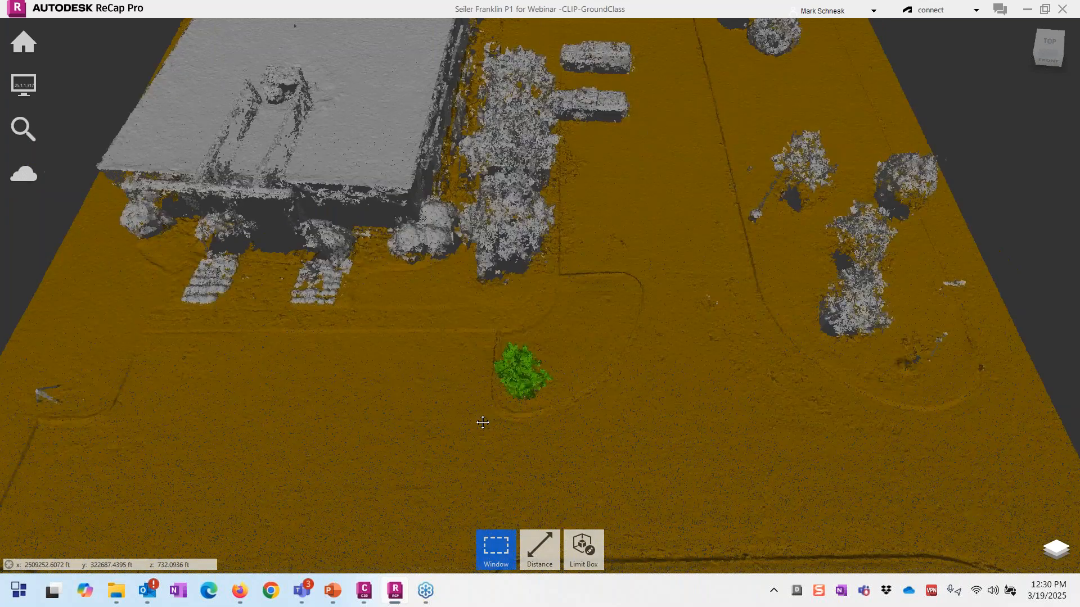
{"action": "left_click", "coordinate": [1054, 550]}
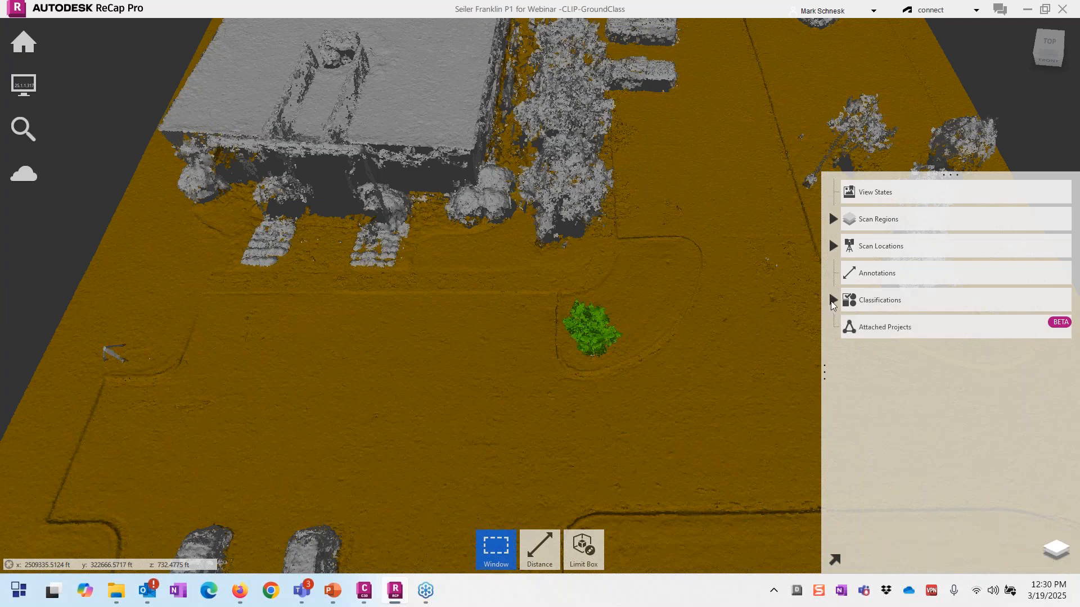
Step: Hide the 1 Unclassified and 4 Medium vegetation classes and zoom out so only gold ground points show
{"action": "left_click", "coordinate": [832, 300]}
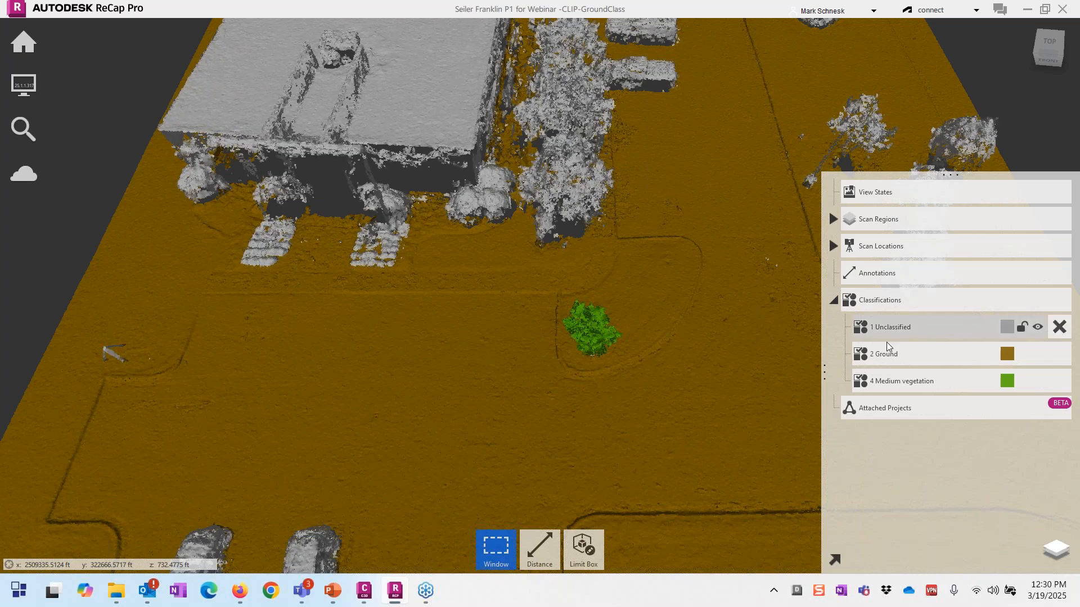
{"action": "left_click", "coordinate": [1038, 329]}
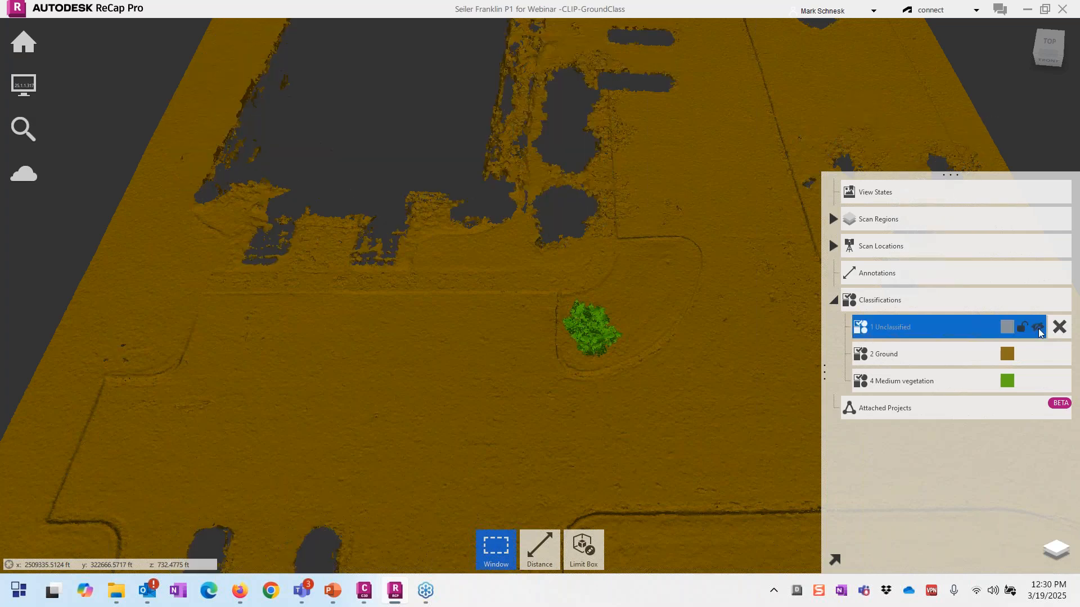
{"action": "left_click", "coordinate": [1037, 381]}
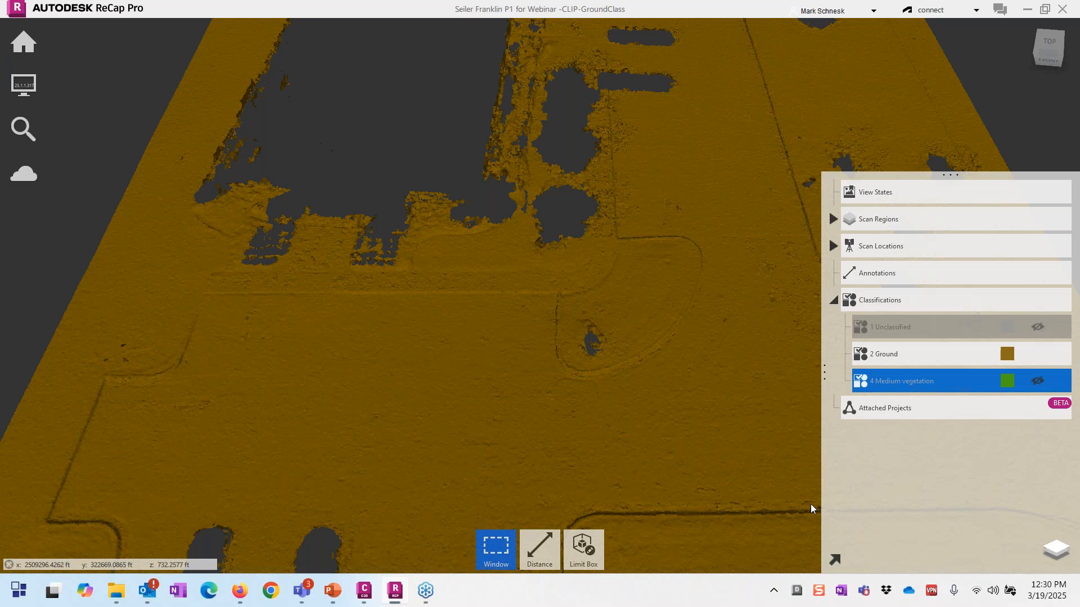
{"action": "left_click", "coordinate": [1054, 559]}
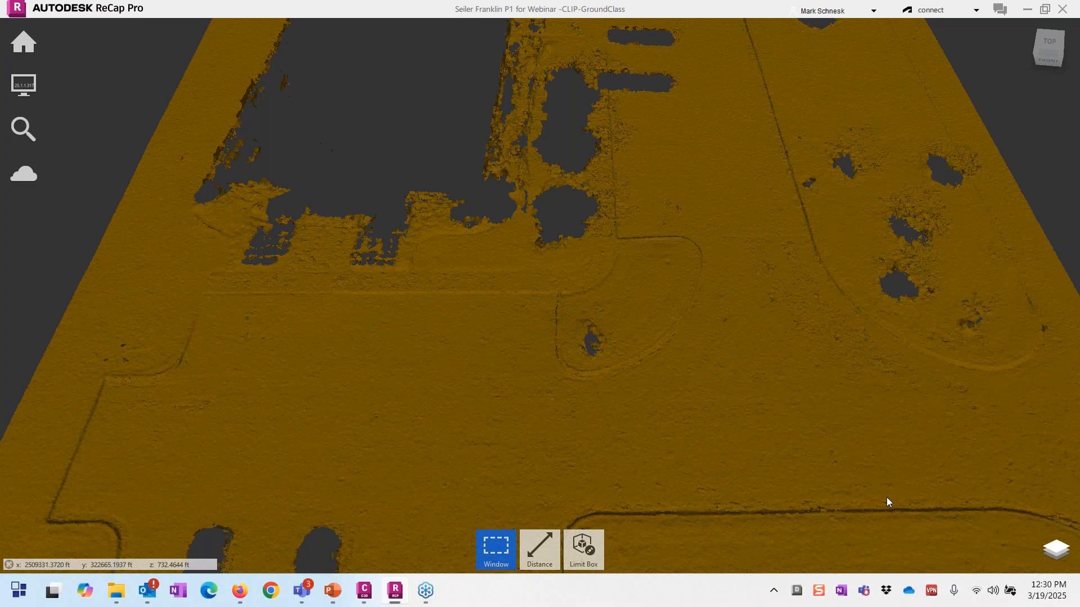
{"action": "scroll", "coordinate": [595, 352], "scroll_direction": "down", "scroll_amount": 3}
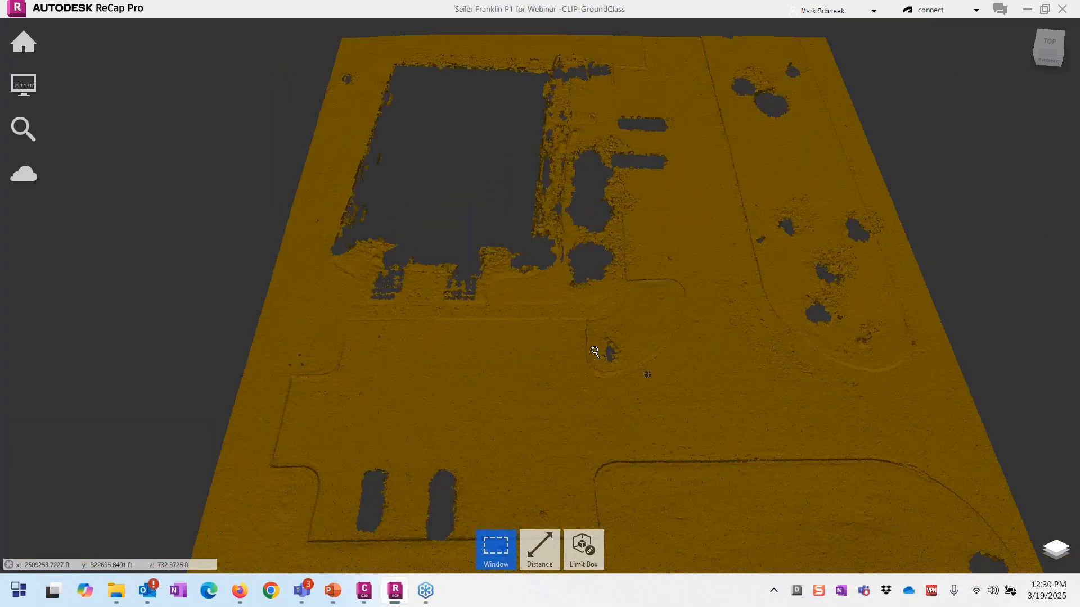
{"action": "scroll", "coordinate": [595, 352], "scroll_direction": "down", "scroll_amount": 3}
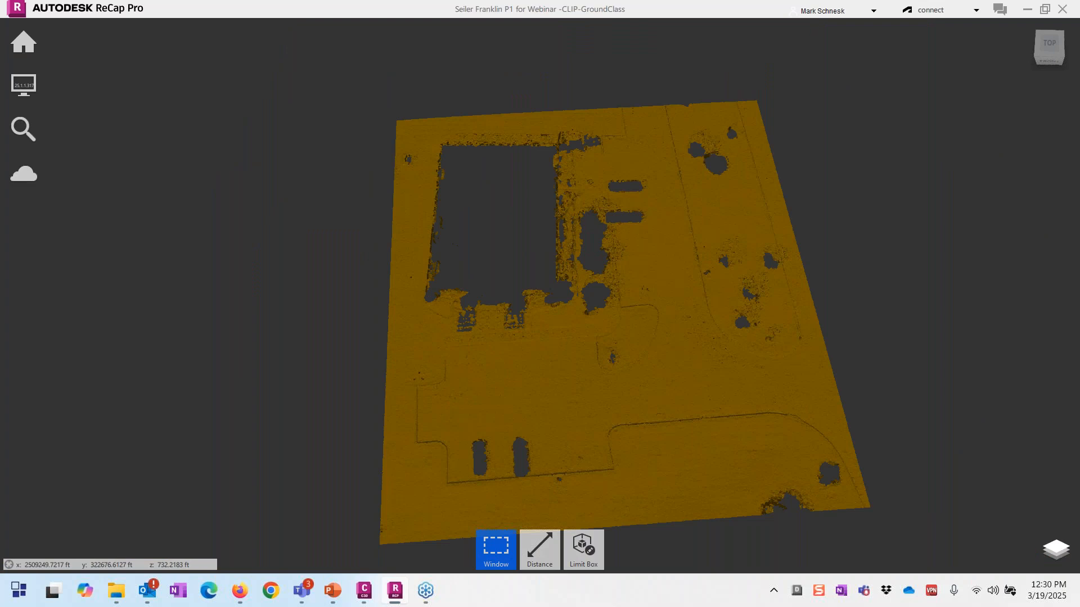
{"action": "mouse_move", "coordinate": [24, 42]}
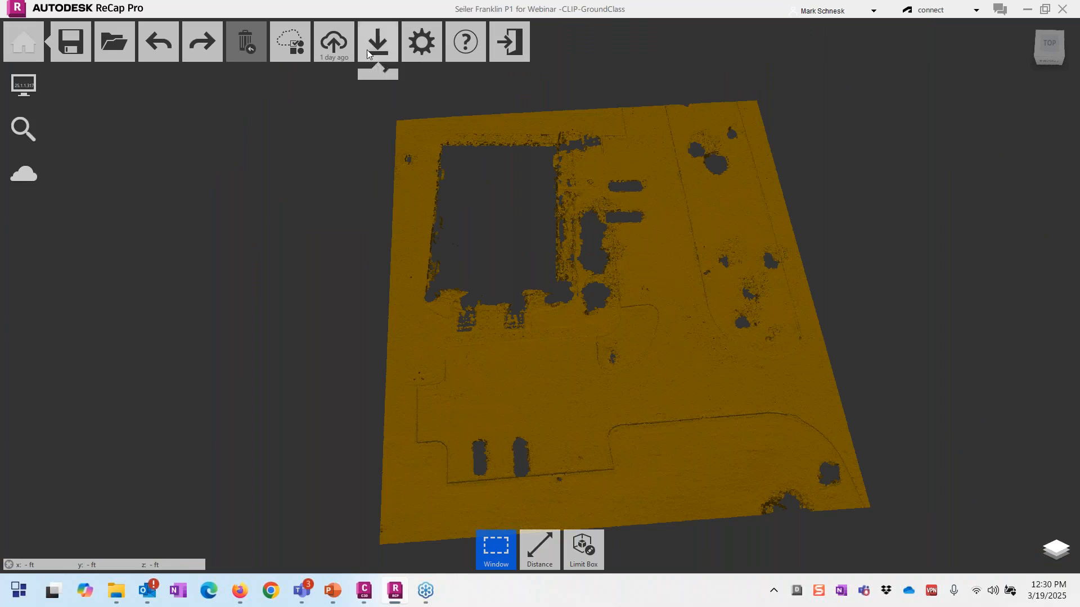
{"action": "mouse_move", "coordinate": [367, 50]}
{"action": "left_click", "coordinate": [369, 88]}
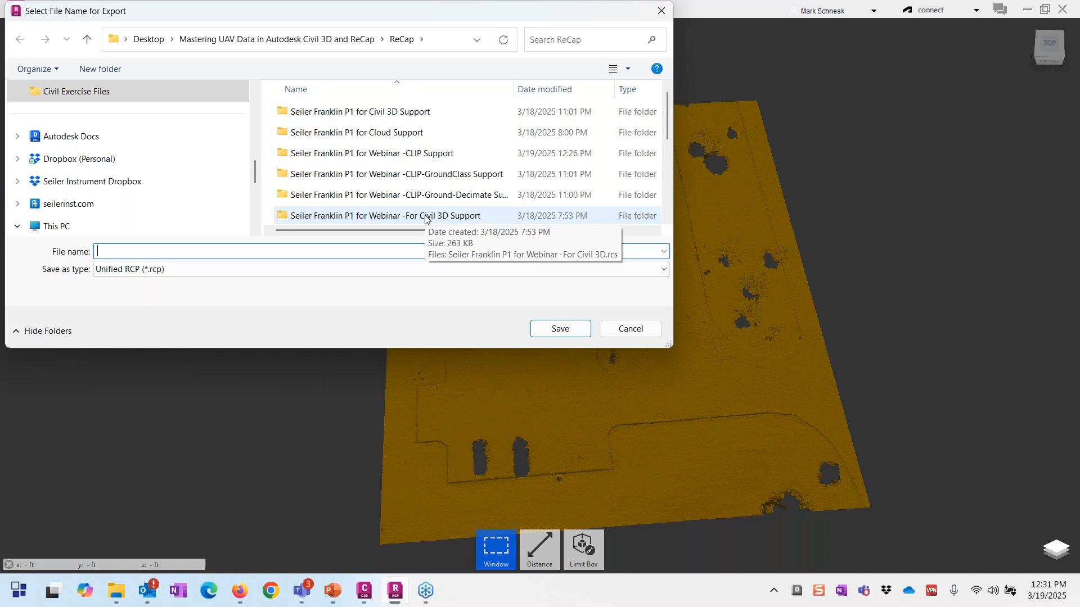
{"action": "left_click", "coordinate": [623, 334]}
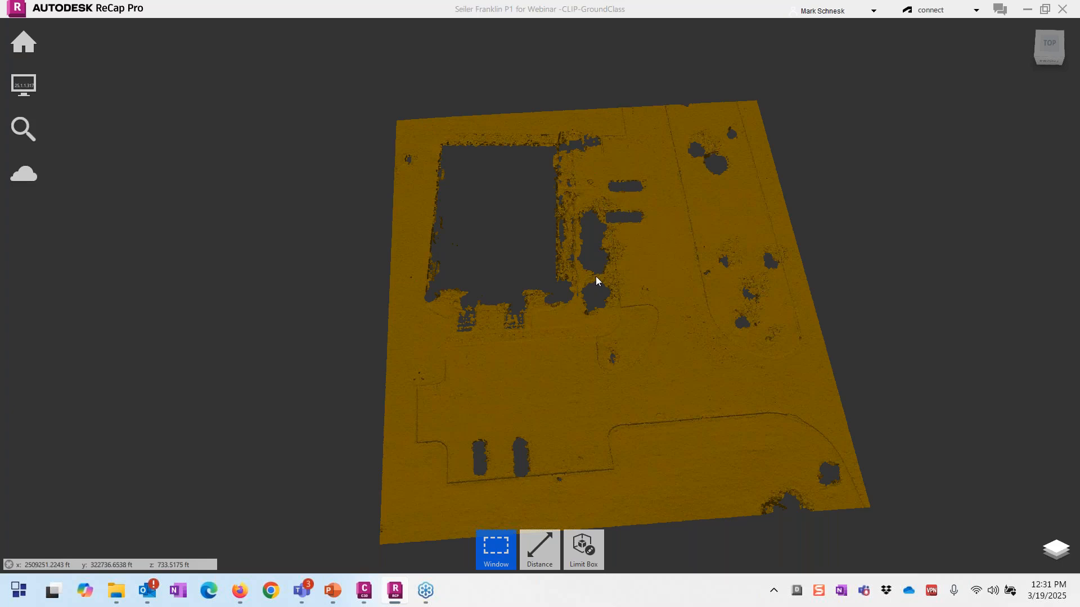
Step: Decimate 2 Ground points into 8 Model key-point, keeping an approximate count of 1500 points
{"action": "mouse_move", "coordinate": [23, 42]}
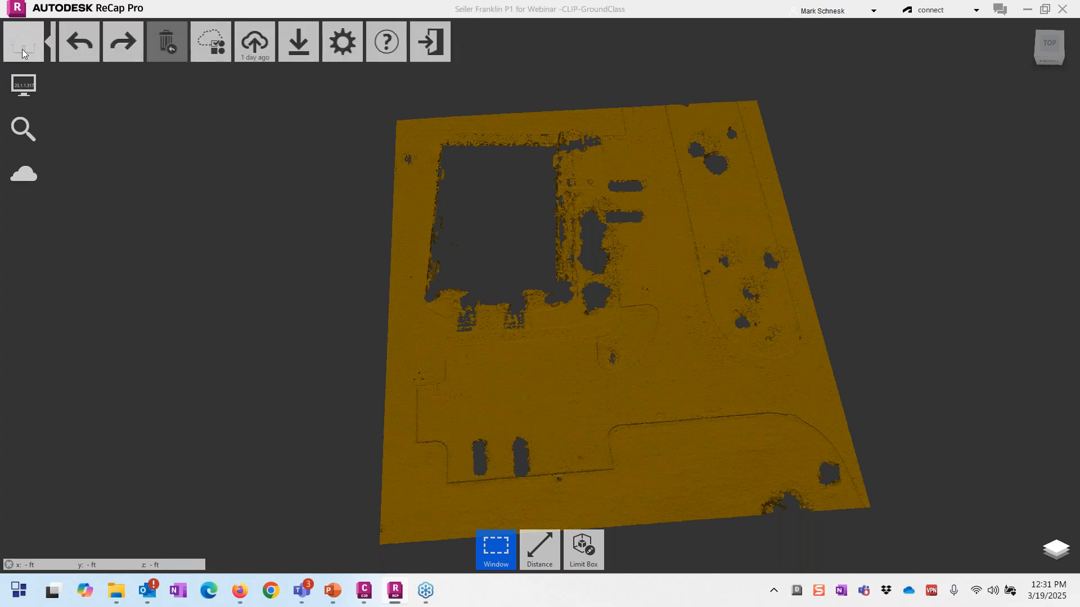
{"action": "mouse_move", "coordinate": [279, 51]}
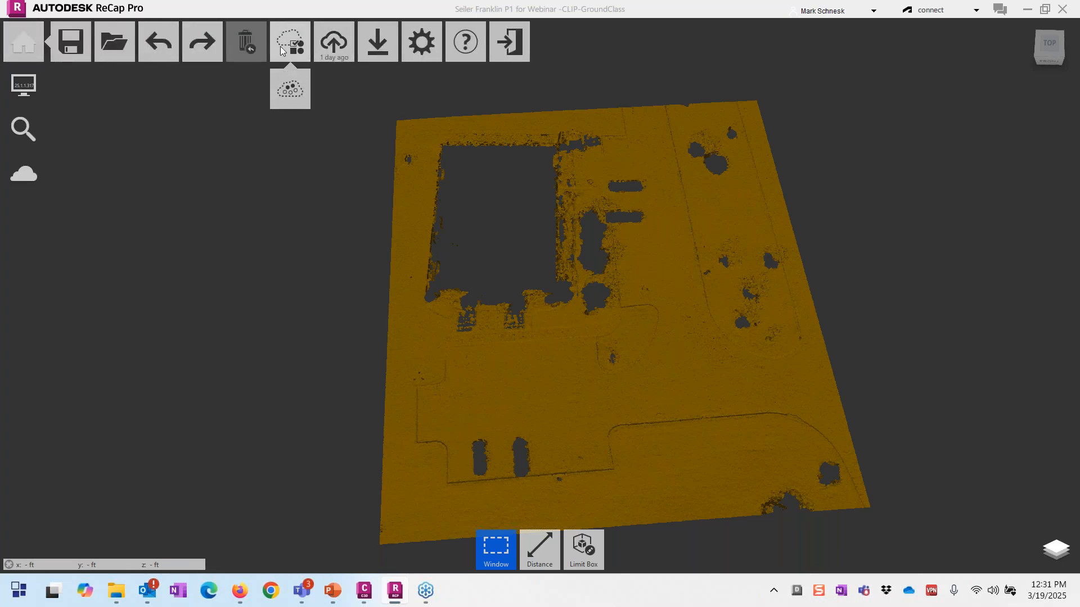
{"action": "left_click", "coordinate": [289, 95]}
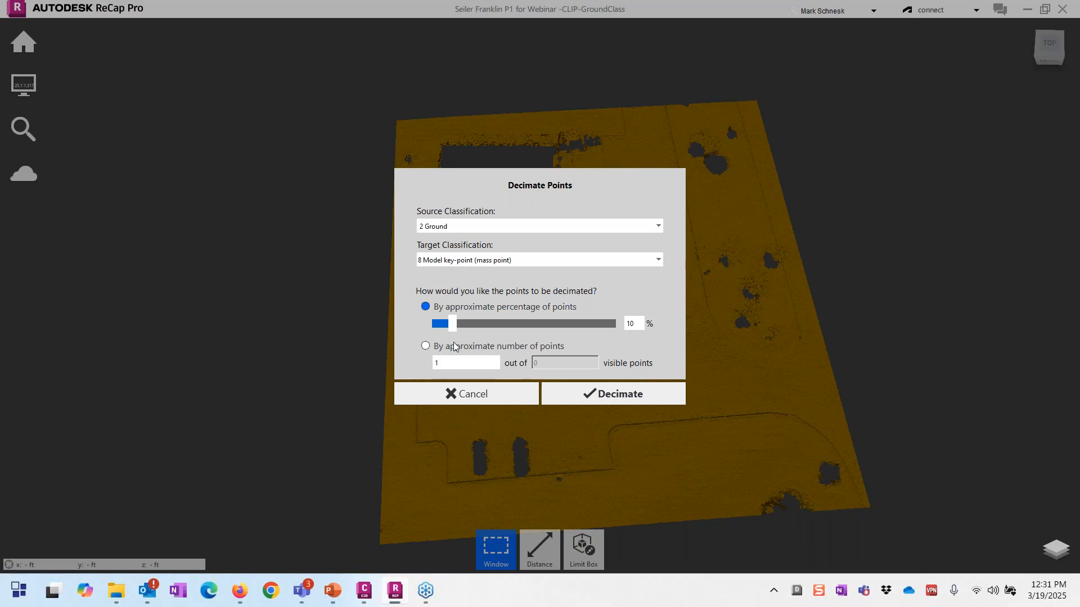
{"action": "left_click_drag", "start_coordinate": [454, 325], "coordinate": [438, 341]}
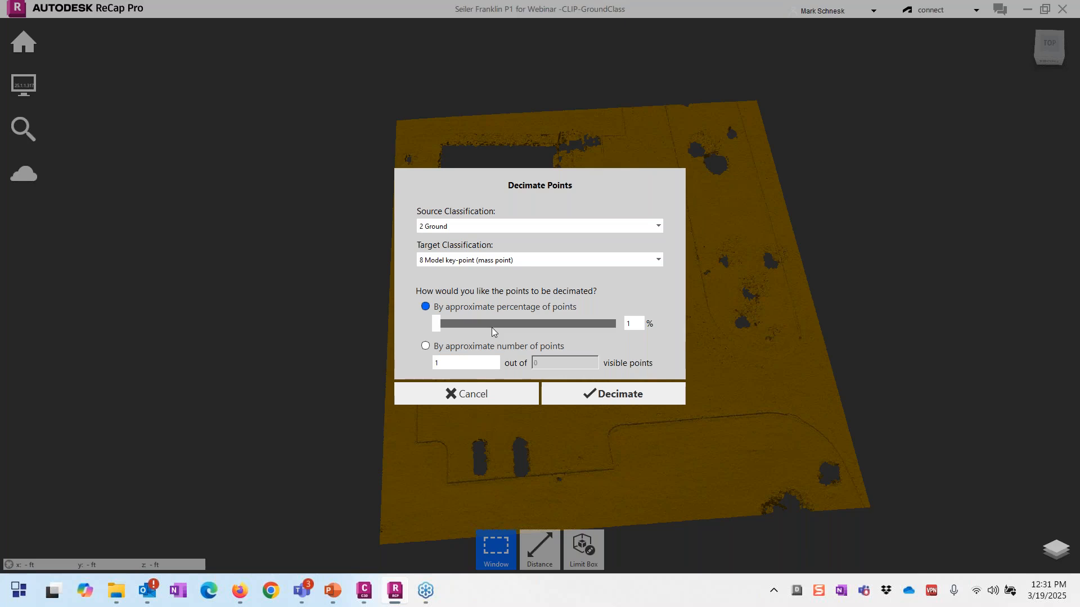
{"action": "left_click", "coordinate": [423, 347]}
{"action": "left_click", "coordinate": [458, 367]}
{"action": "type", "text": "500"}
{"action": "left_click", "coordinate": [586, 393]}
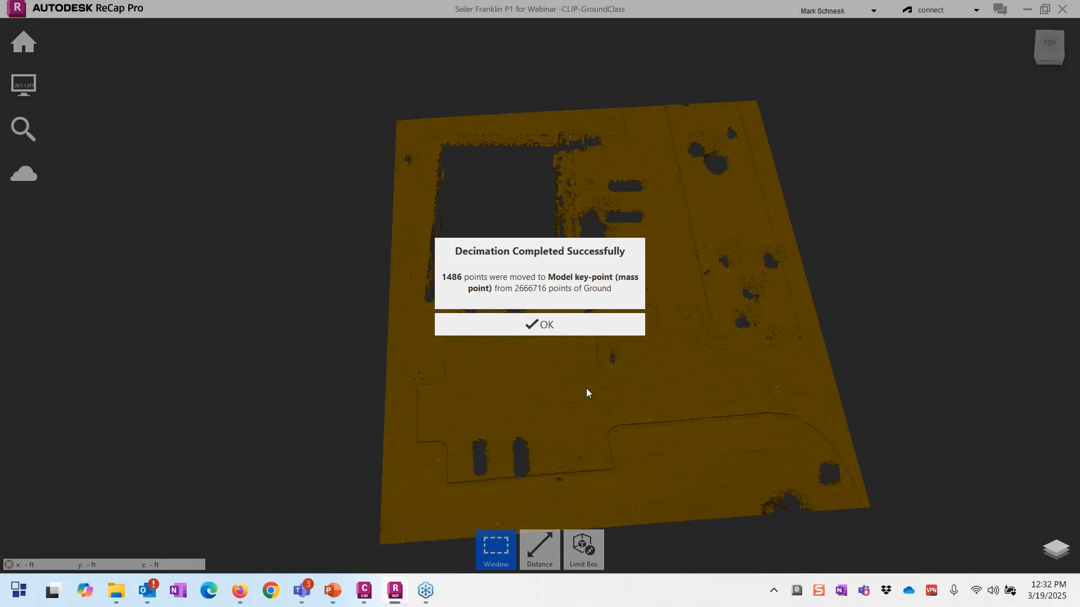
Step: Dismiss the decimation message and hide the 2 Ground class, leaving only the mass points
{"action": "left_click", "coordinate": [533, 326]}
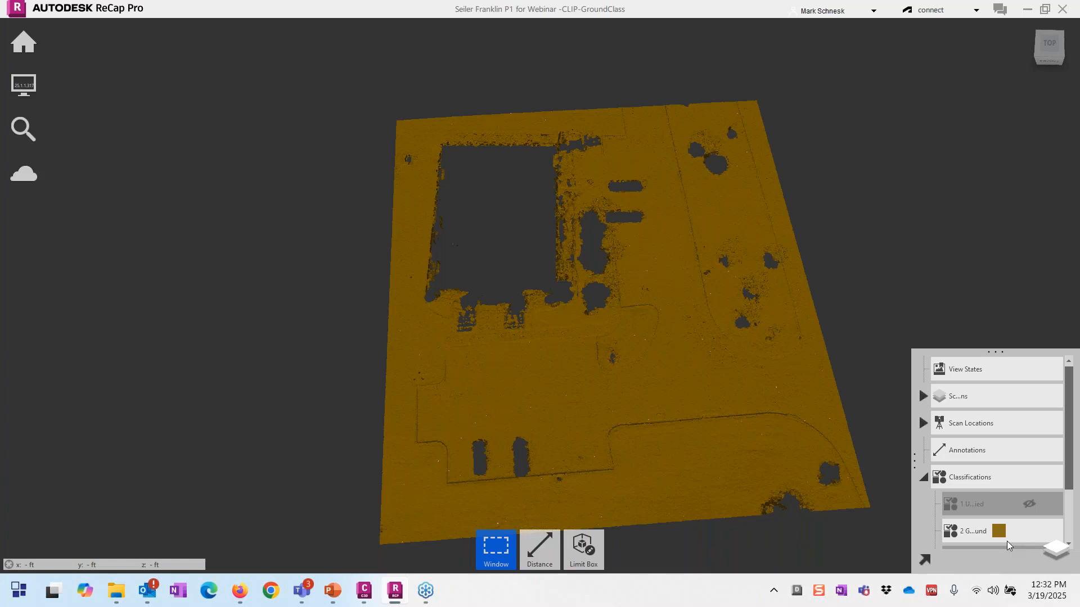
{"action": "mouse_move", "coordinate": [1006, 541]}
{"action": "scroll", "coordinate": [1012, 537], "scroll_direction": "down", "scroll_amount": 3}
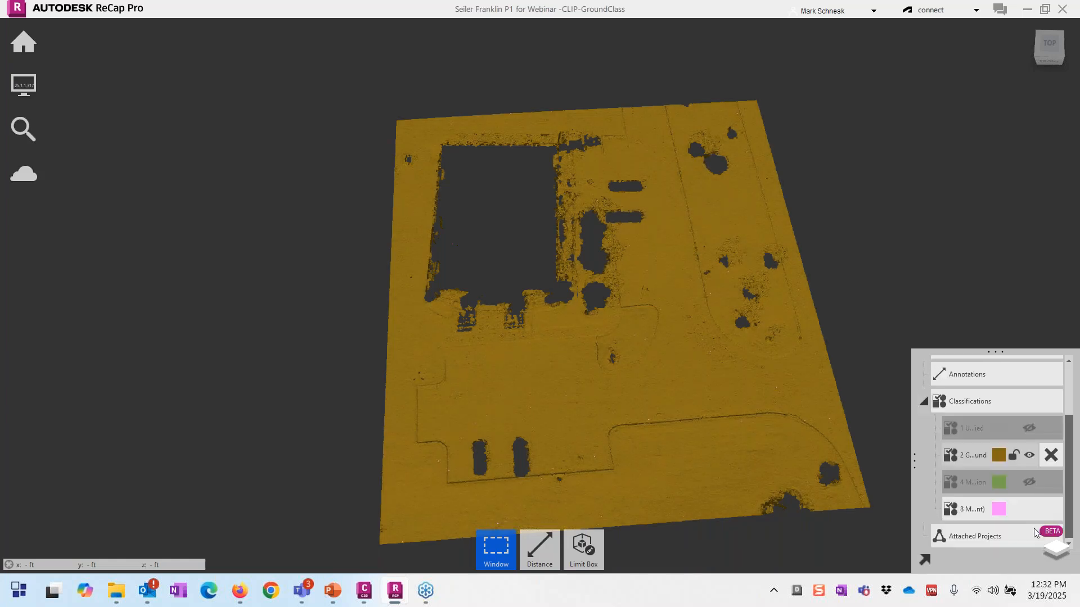
{"action": "mouse_move", "coordinate": [1016, 507]}
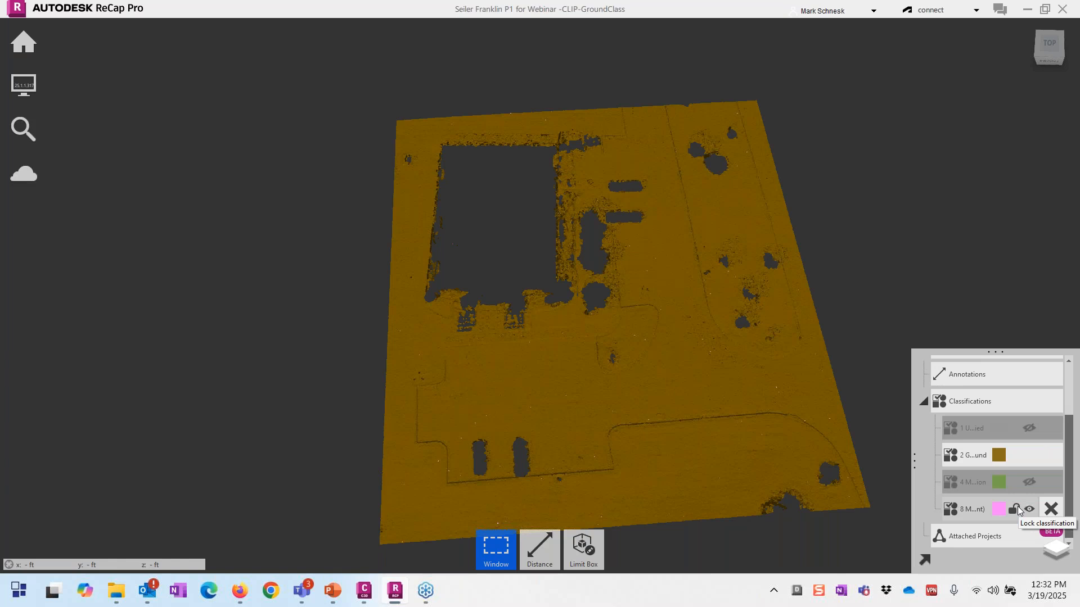
{"action": "left_click", "coordinate": [1029, 455]}
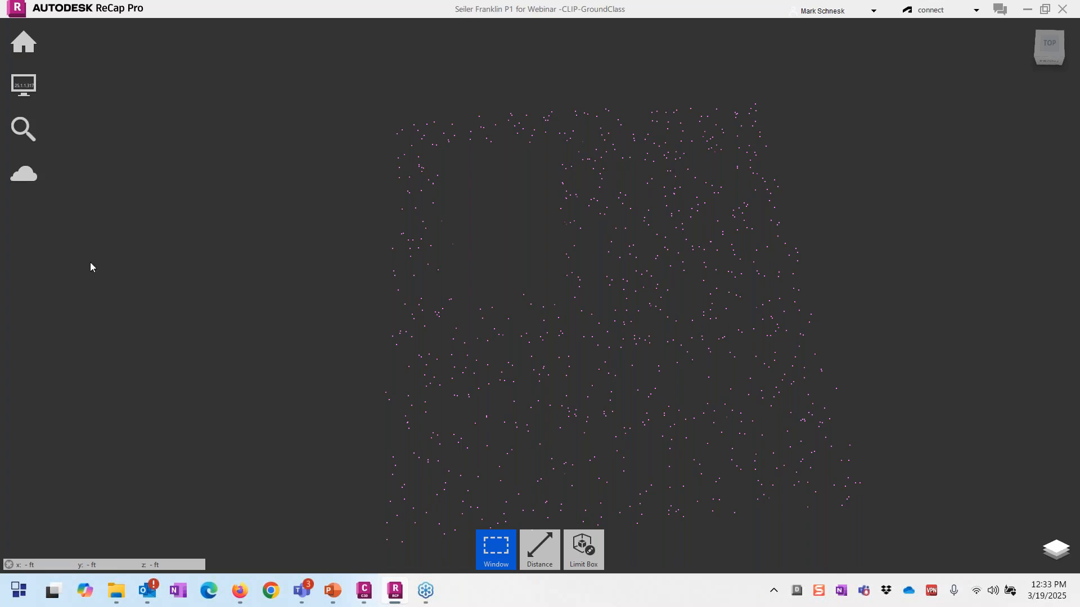
Step: Raise the Point Display size from 2 to 8
{"action": "mouse_move", "coordinate": [23, 85]}
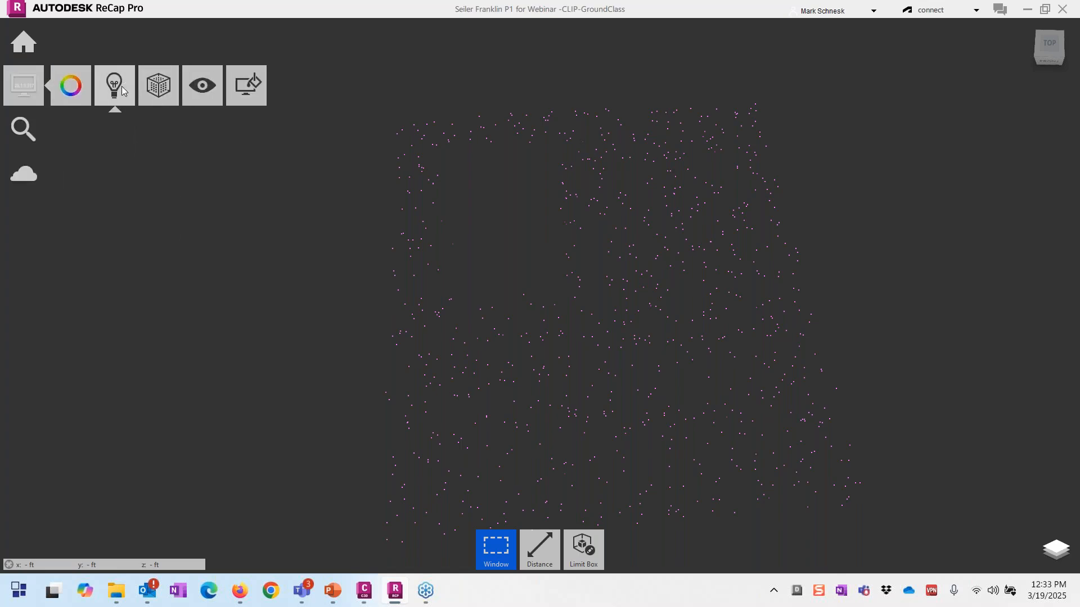
{"action": "mouse_move", "coordinate": [158, 90]}
{"action": "mouse_move", "coordinate": [163, 132]}
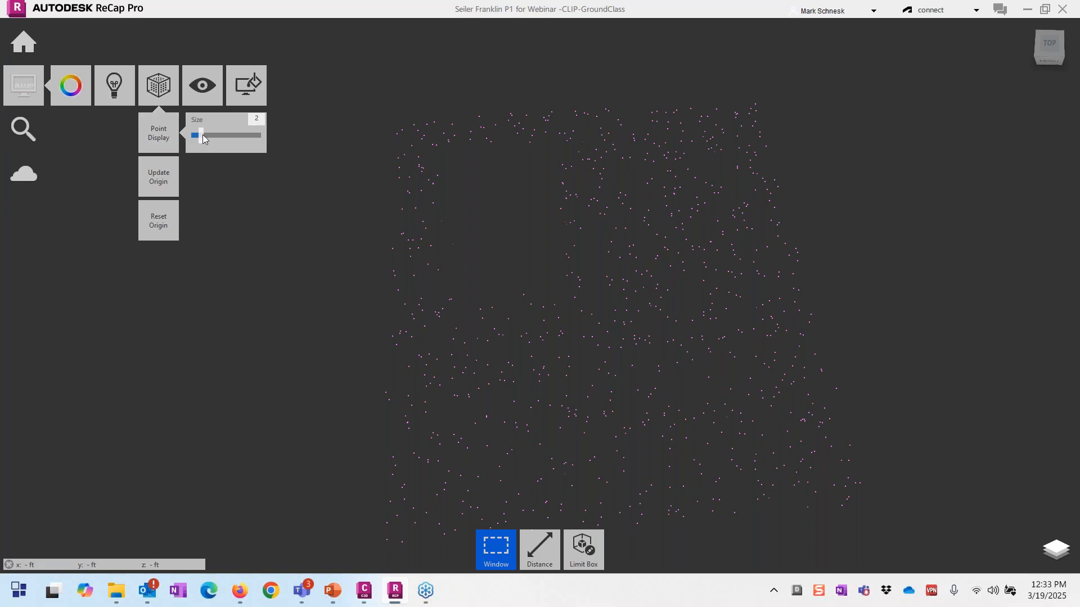
{"action": "left_click_drag", "start_coordinate": [203, 136], "coordinate": [243, 135]}
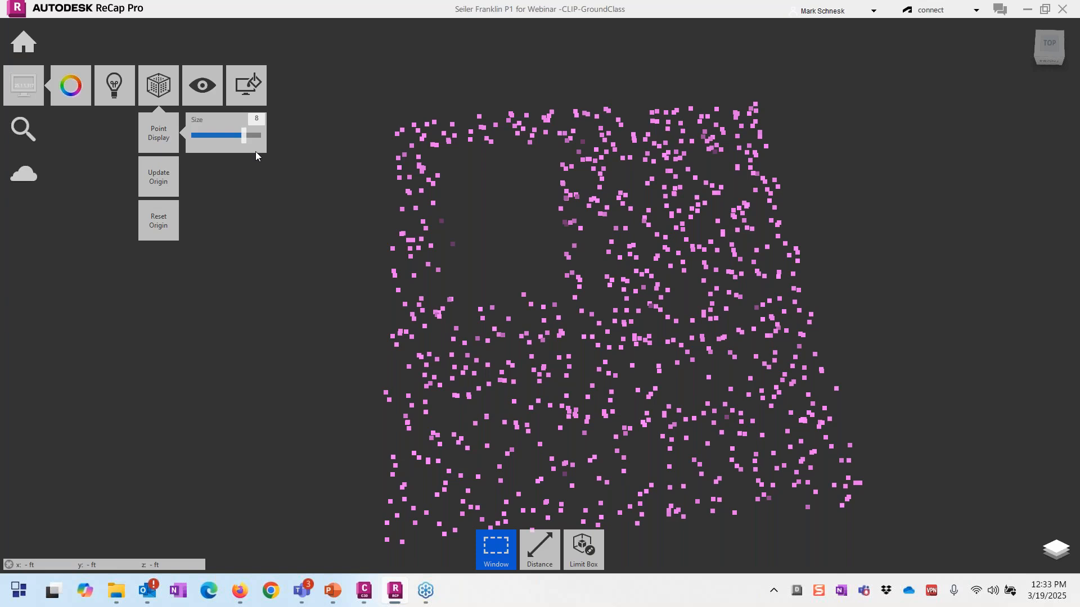
Step: Cancel the point-cloud export, then advance the slideshow to slide 11, 'Autodesk Construction Cloud and Autodesk Docs'
{"action": "mouse_move", "coordinate": [28, 40]}
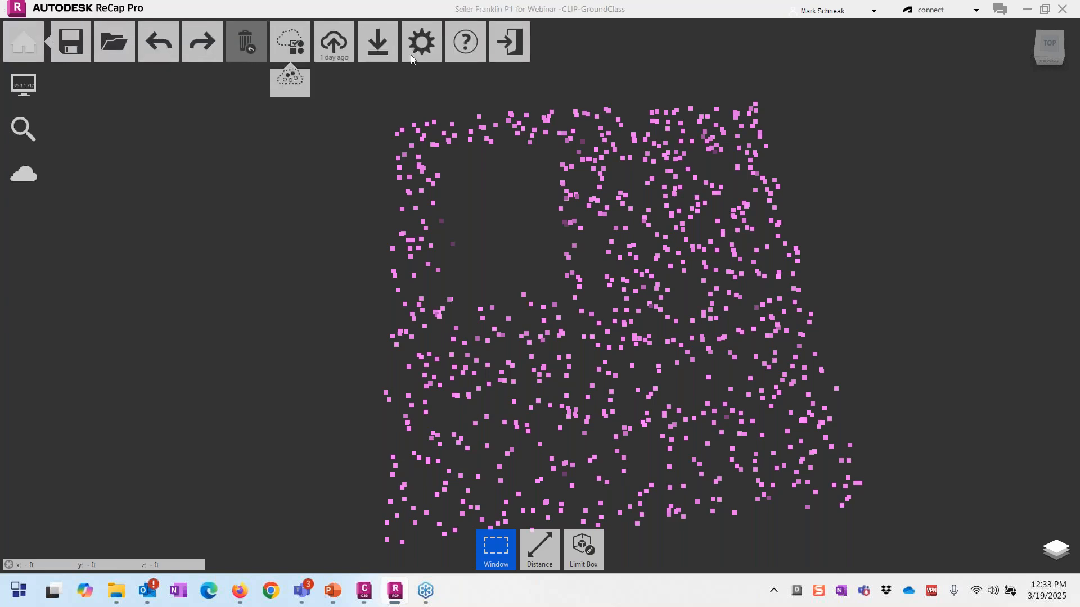
{"action": "mouse_move", "coordinate": [383, 48]}
{"action": "left_click", "coordinate": [378, 87]}
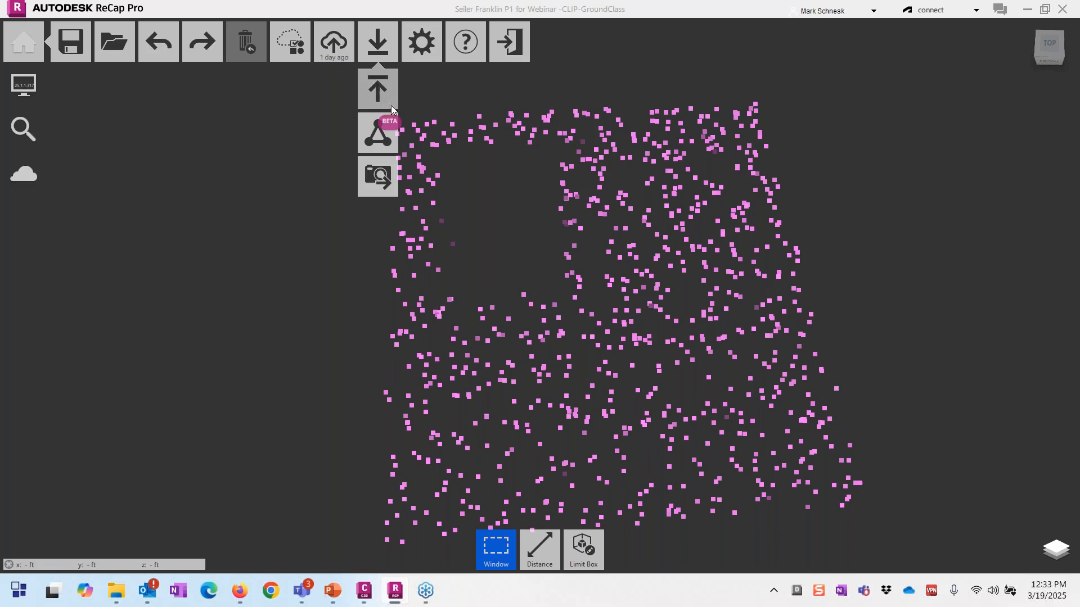
{"action": "scroll", "coordinate": [417, 186], "scroll_direction": "down", "scroll_amount": 4}
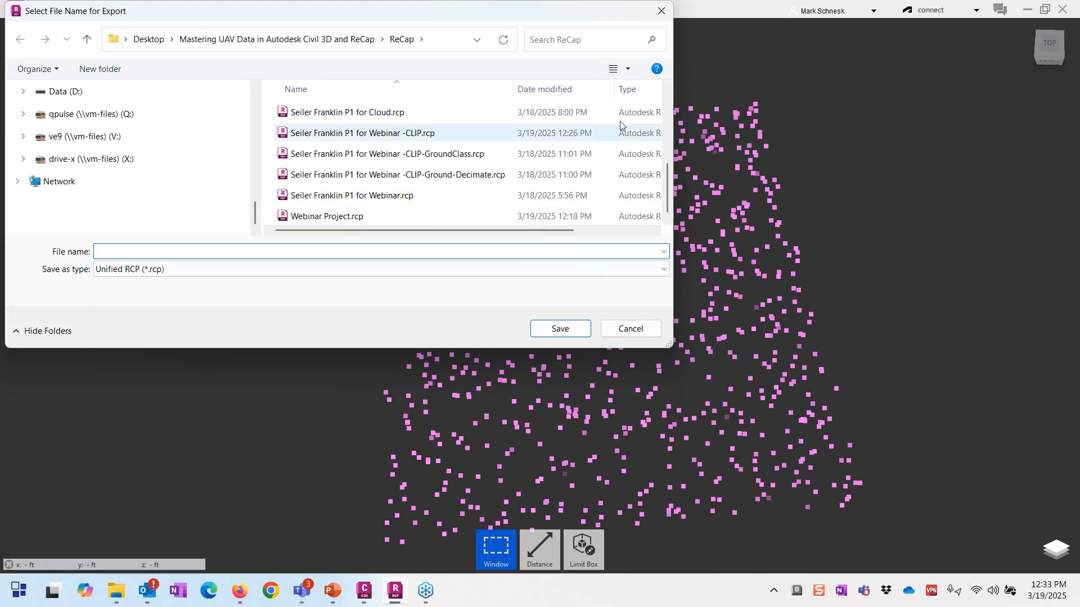
{"action": "left_click", "coordinate": [619, 336]}
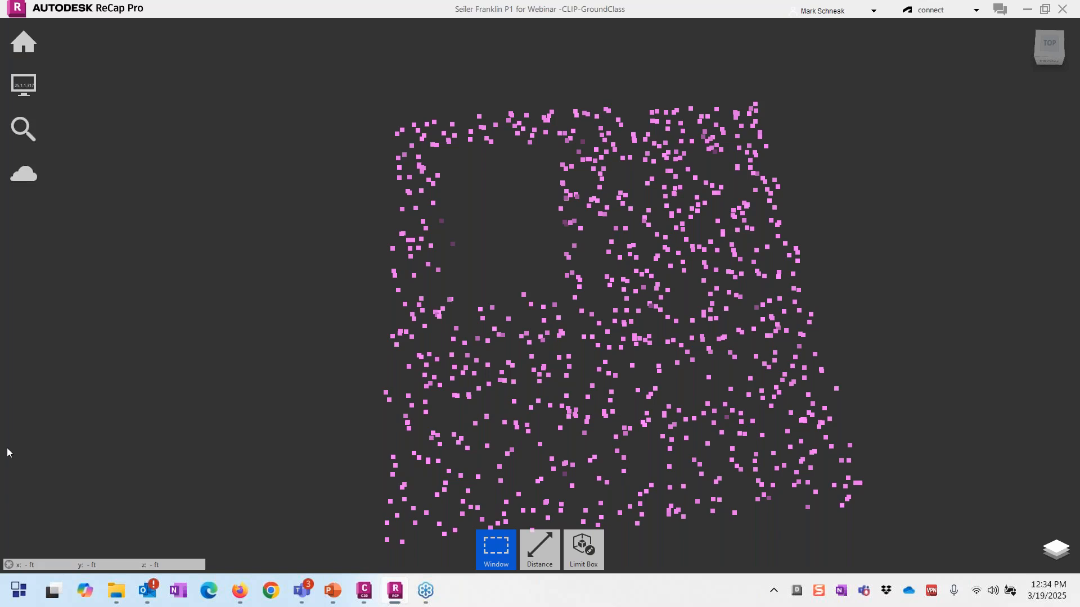
{"action": "key", "text": "alt+Tab"}
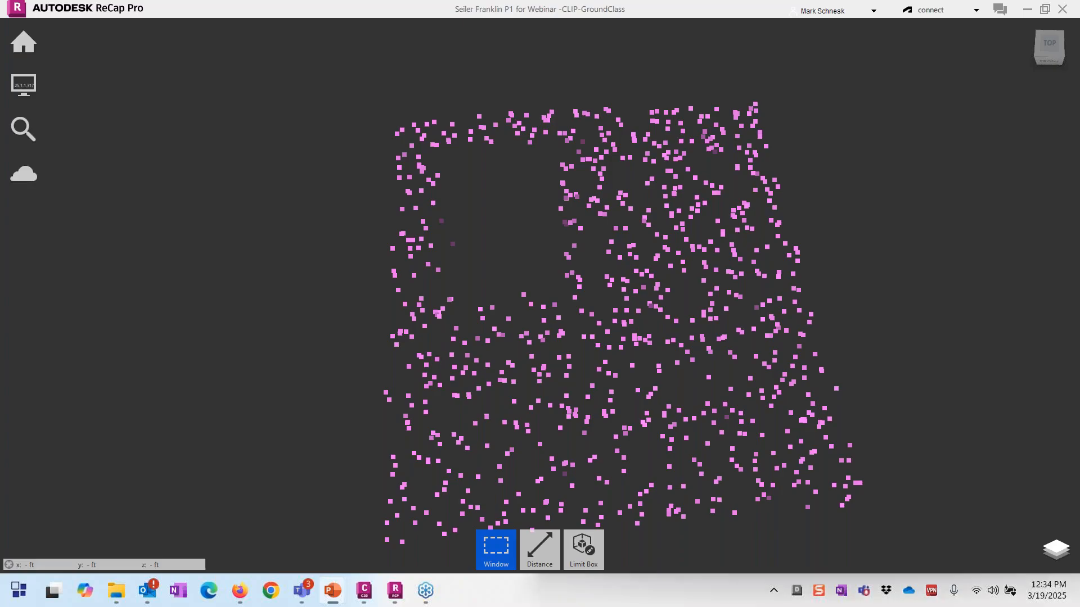
{"action": "key", "text": "Right"}
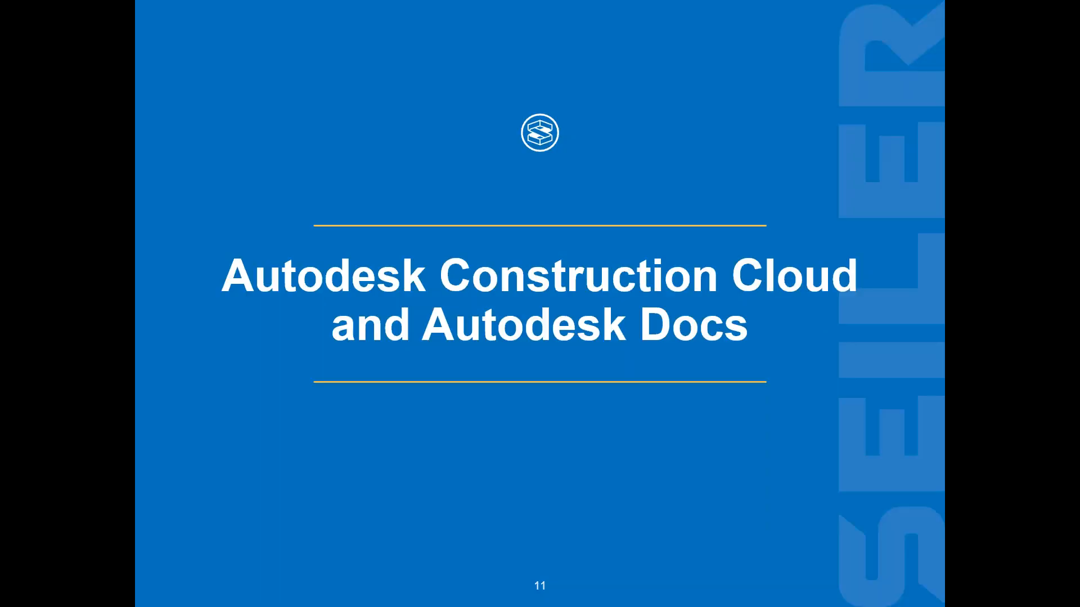
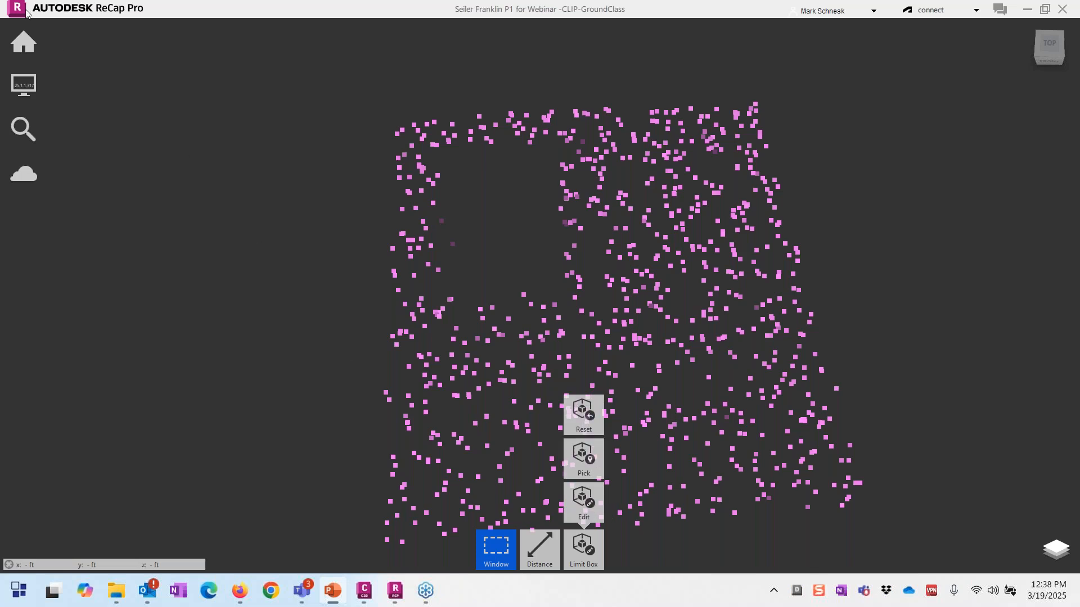
Step: Unhide point classes 4, 2 and 1 in the Layers list
{"action": "mouse_move", "coordinate": [13, 39]}
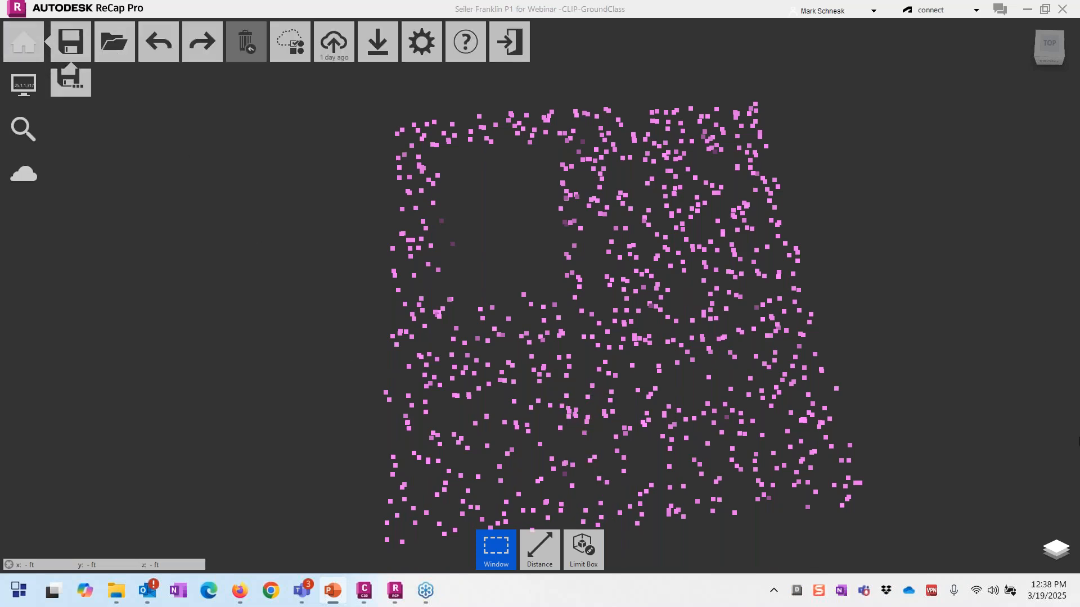
{"action": "left_click", "coordinate": [1047, 543]}
{"action": "left_click", "coordinate": [1029, 482]}
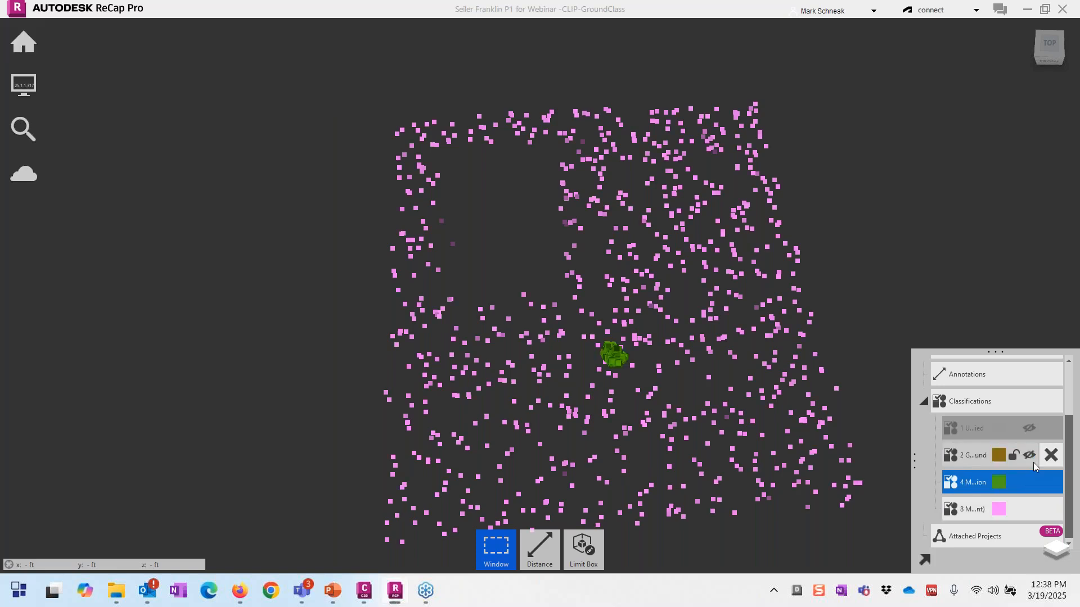
{"action": "left_click", "coordinate": [1029, 453]}
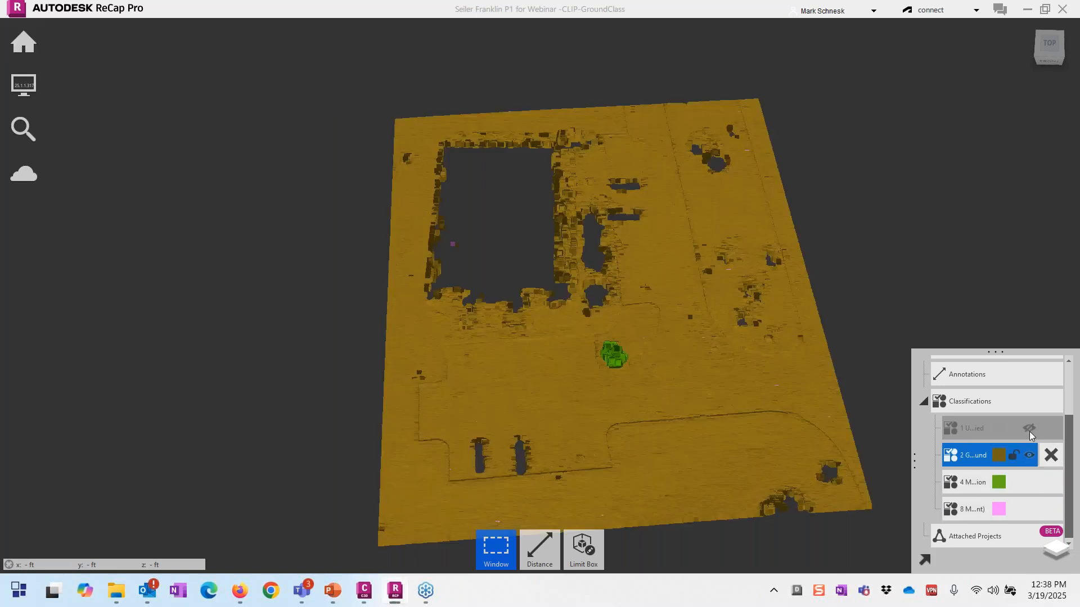
{"action": "left_click", "coordinate": [1029, 430]}
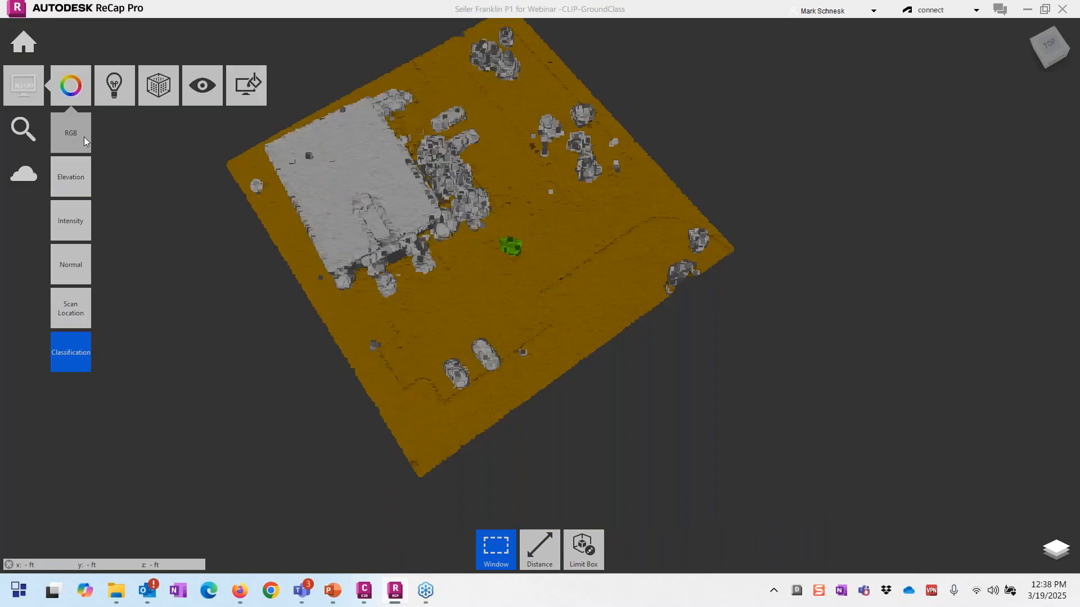
Step: Colour points by RGB, reduce point size from 8 to 3, and return to Construction Cloud in Firefox
{"action": "left_click", "coordinate": [85, 139]}
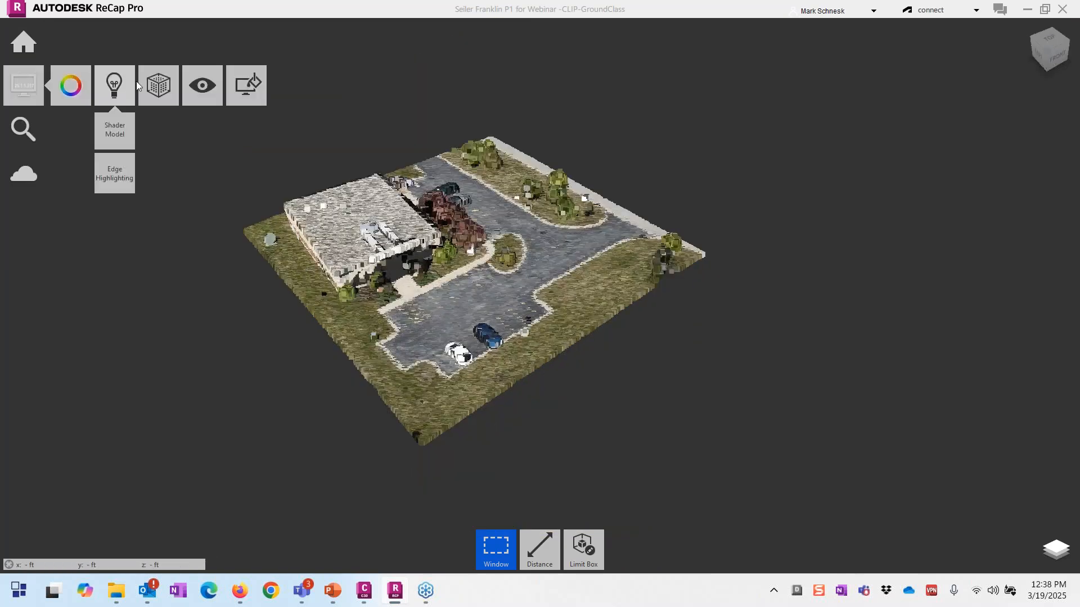
{"action": "mouse_move", "coordinate": [159, 86]}
{"action": "mouse_move", "coordinate": [170, 133]}
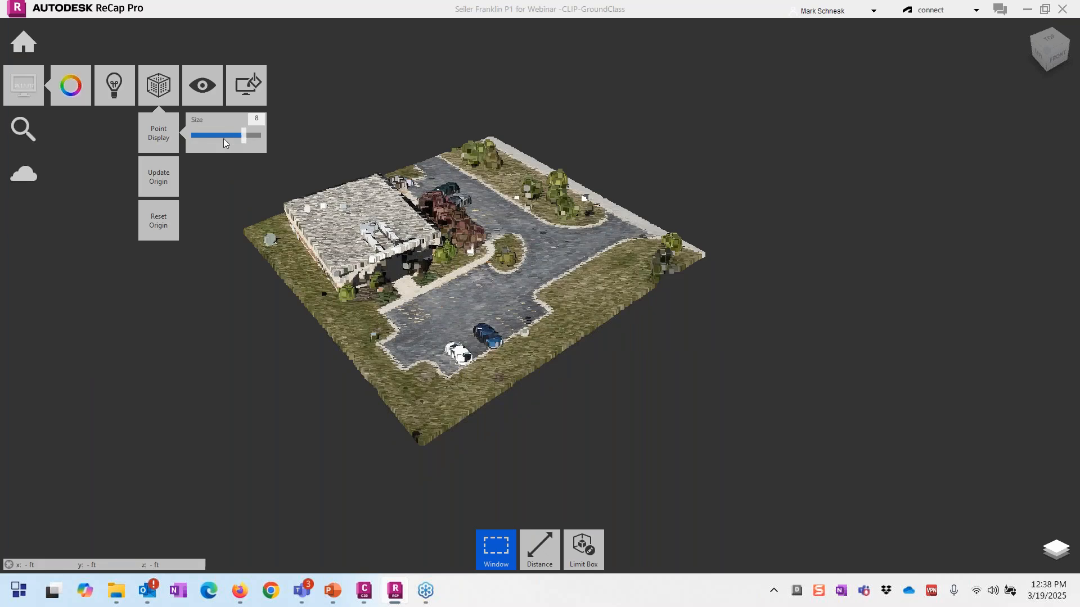
{"action": "left_click_drag", "start_coordinate": [223, 139], "coordinate": [208, 140]}
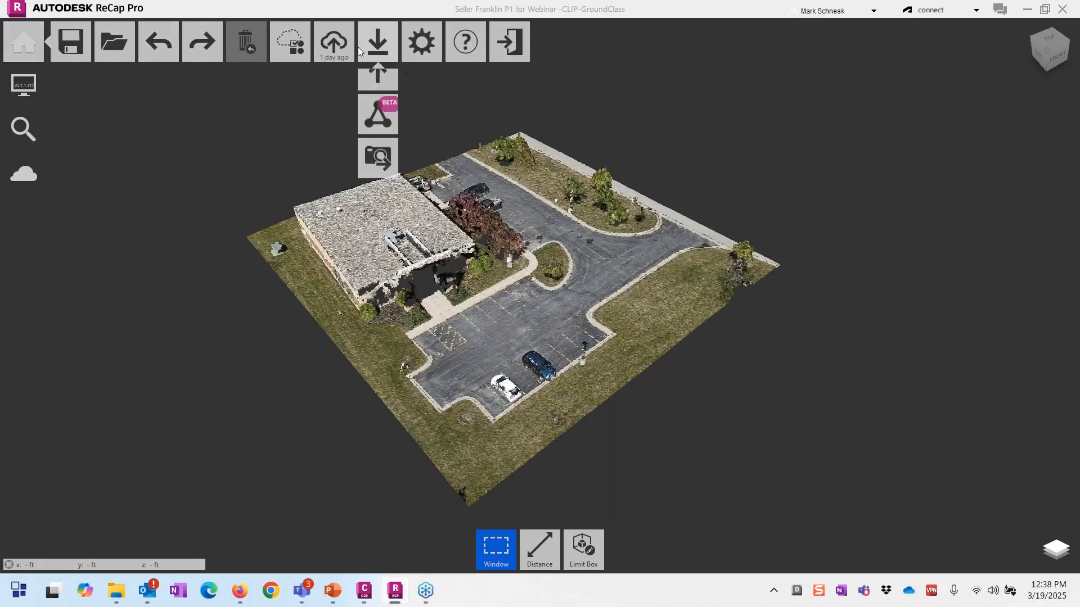
{"action": "mouse_move", "coordinate": [336, 46]}
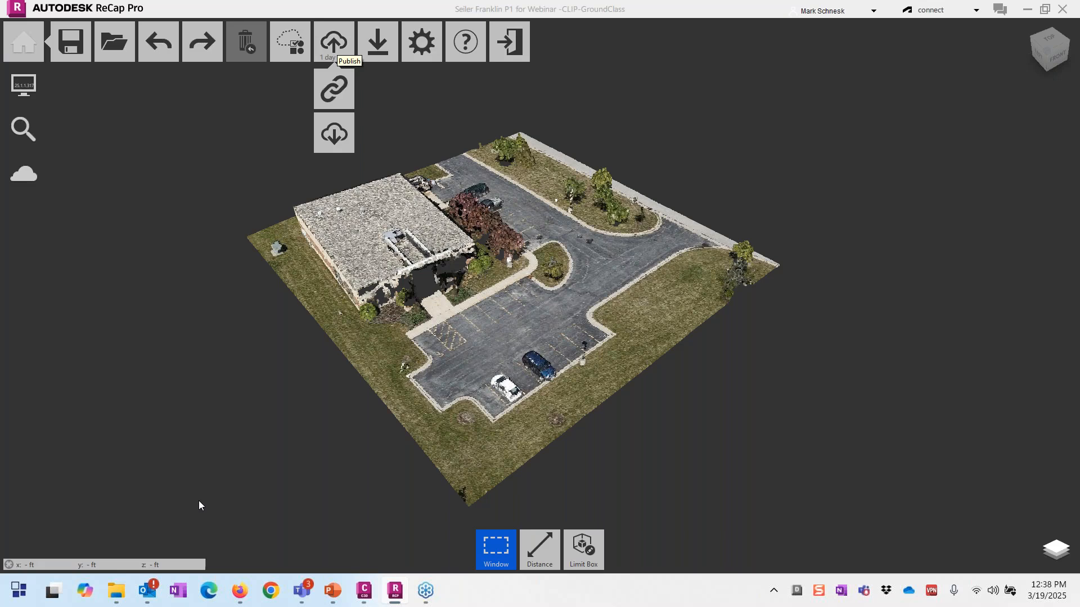
{"action": "left_click", "coordinate": [241, 591]}
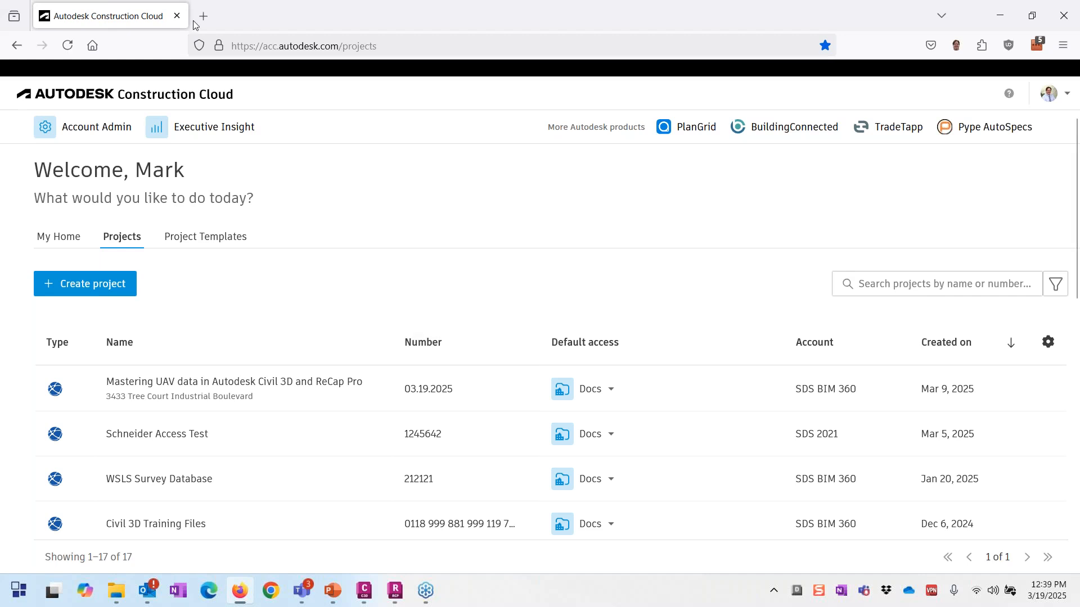
Step: Open the 'Mastering UAV data in Autodesk Civil 3D and ReCap Pro' project from the Projects list
{"action": "scroll", "coordinate": [258, 344], "scroll_direction": "down", "scroll_amount": 7}
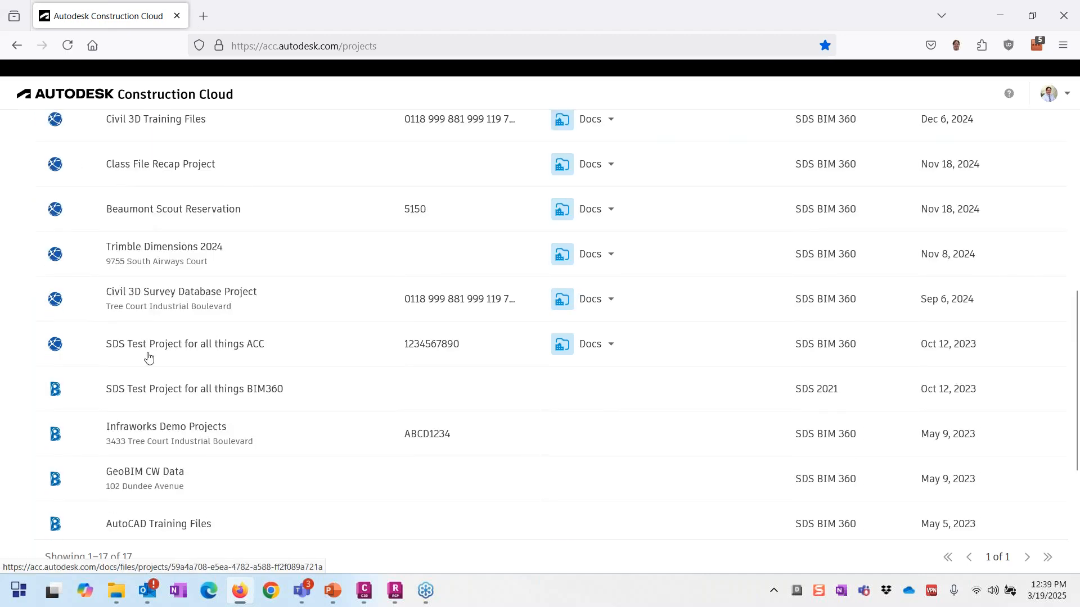
{"action": "scroll", "coordinate": [154, 364], "scroll_direction": "up", "scroll_amount": 5}
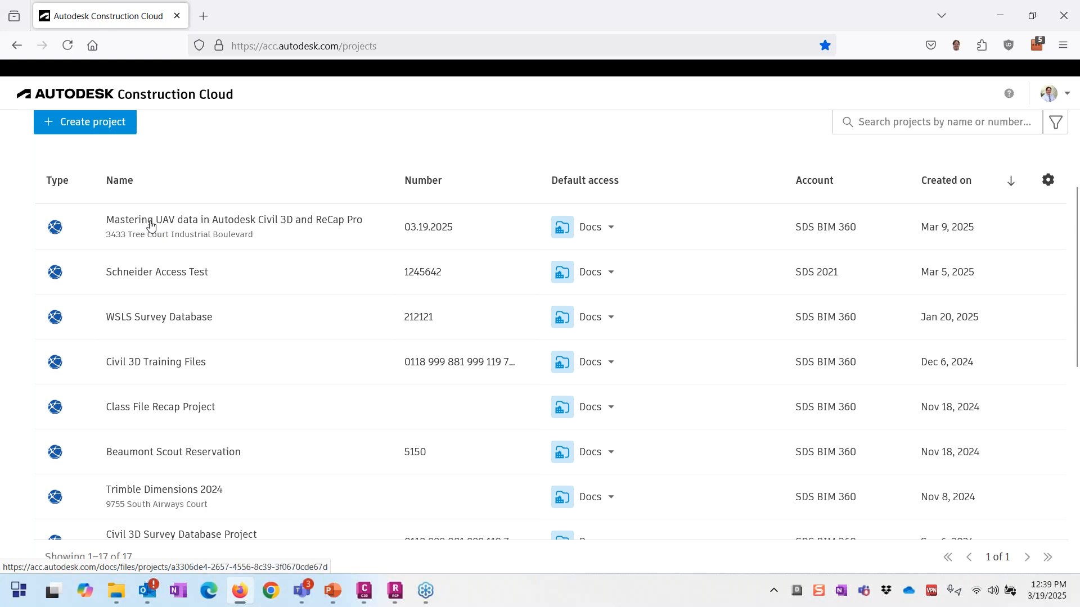
{"action": "left_click", "coordinate": [150, 225]}
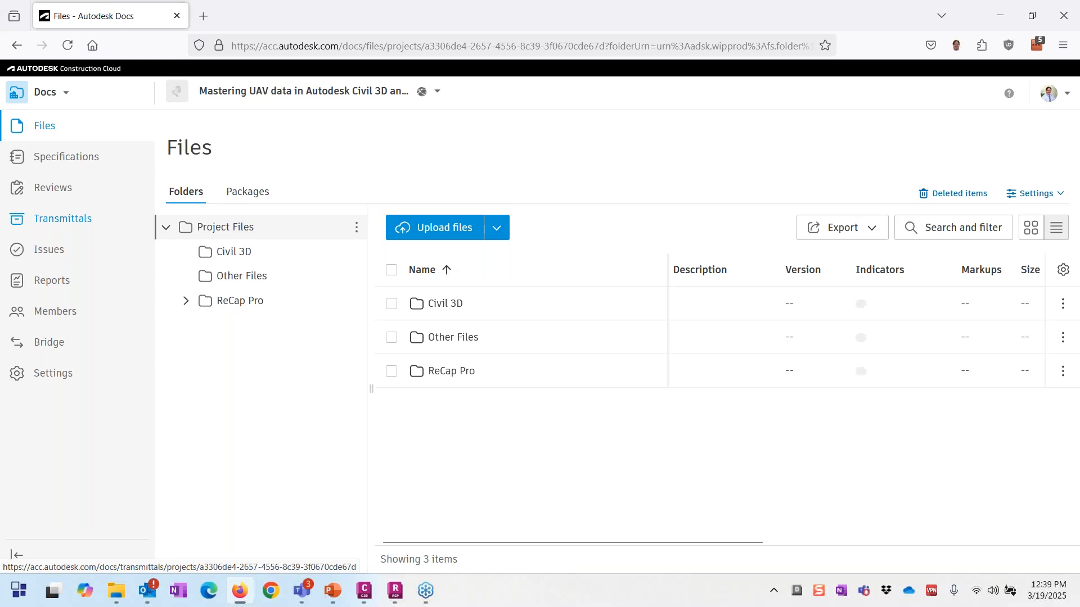
{"action": "left_click", "coordinate": [68, 92]}
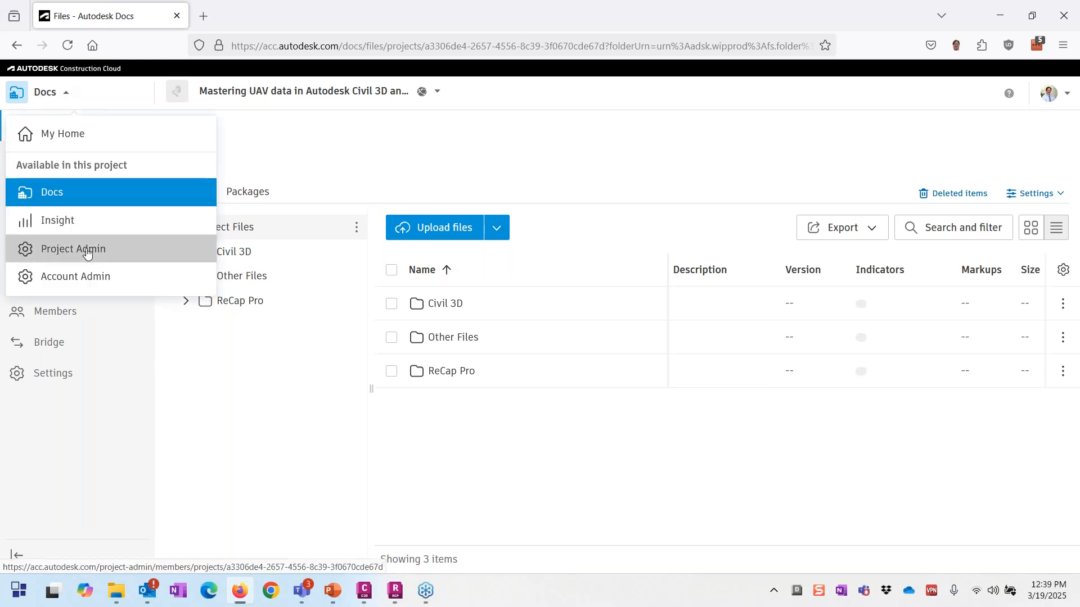
{"action": "left_click", "coordinate": [84, 247]}
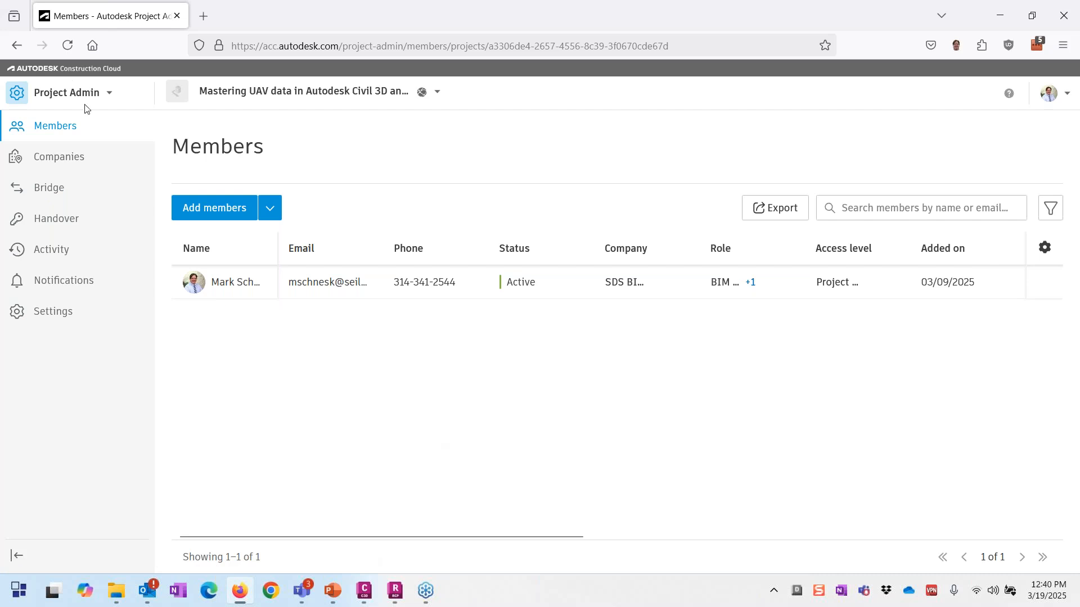
{"action": "left_click", "coordinate": [98, 98]}
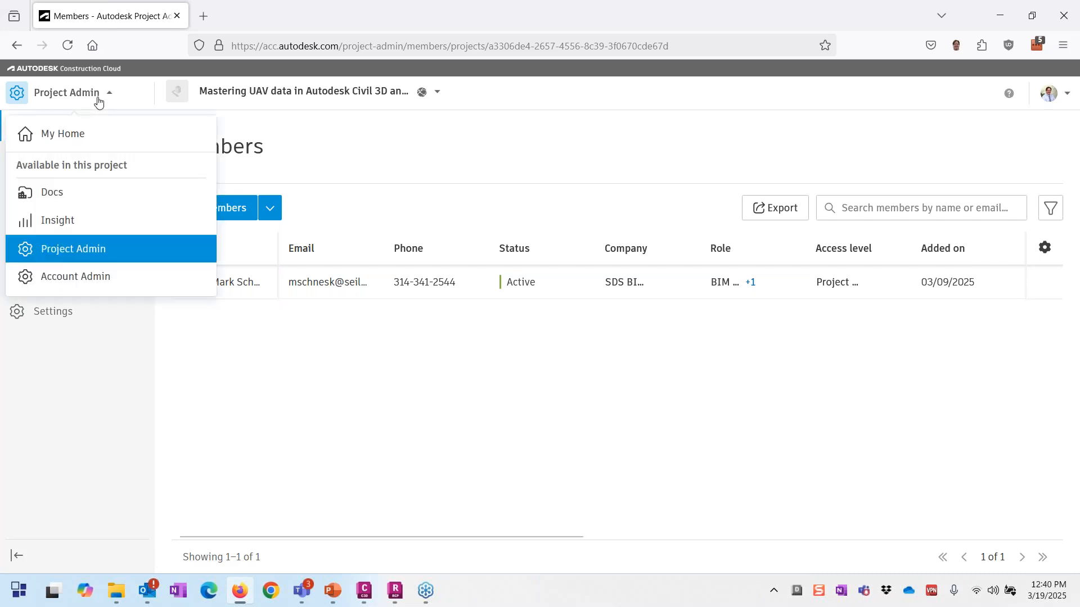
{"action": "left_click", "coordinate": [75, 194]}
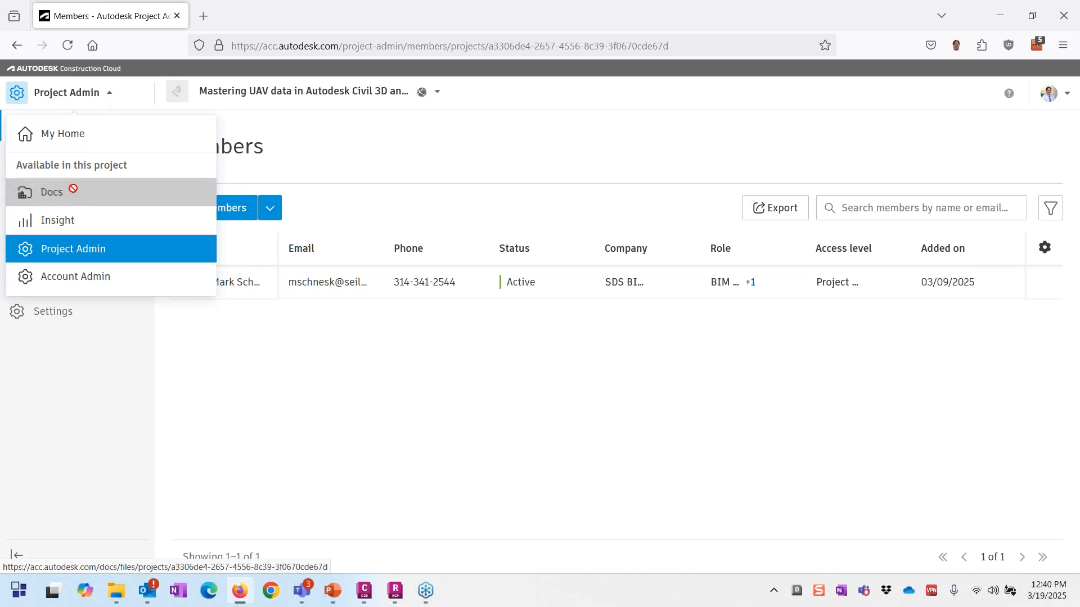
{"action": "left_click", "coordinate": [71, 197]}
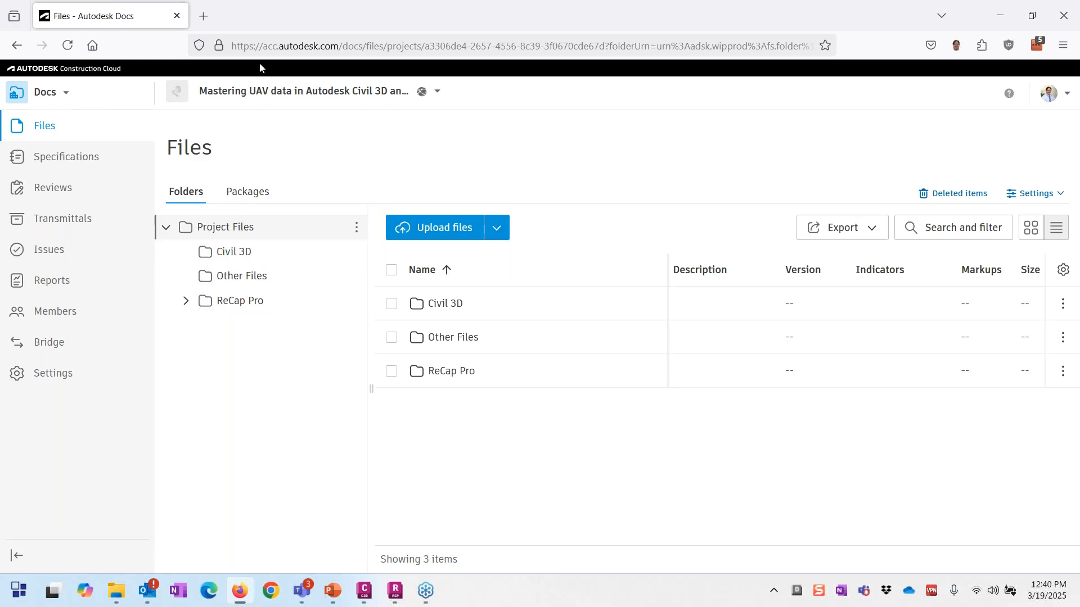
Step: Create a subfolder named Documents under Project Files
{"action": "left_click", "coordinate": [356, 231]}
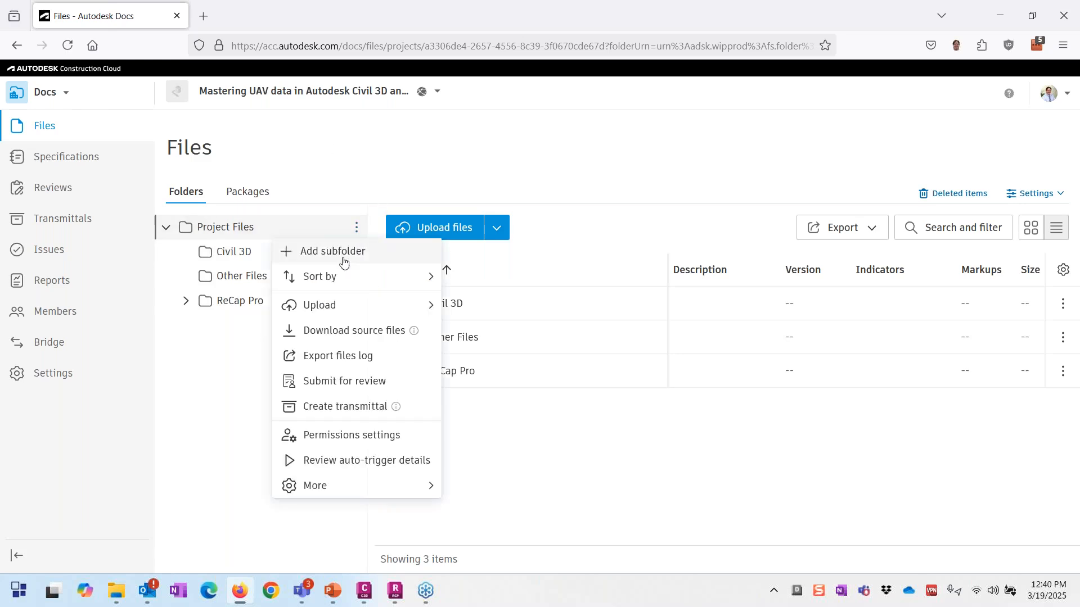
{"action": "left_click", "coordinate": [344, 260]}
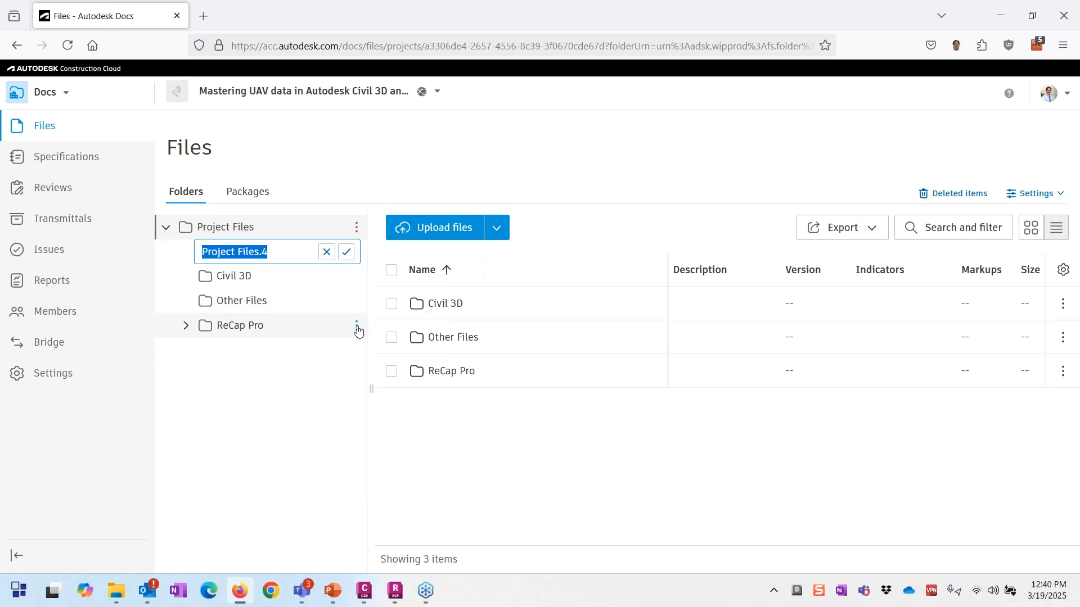
{"action": "type", "text": "Documents"}
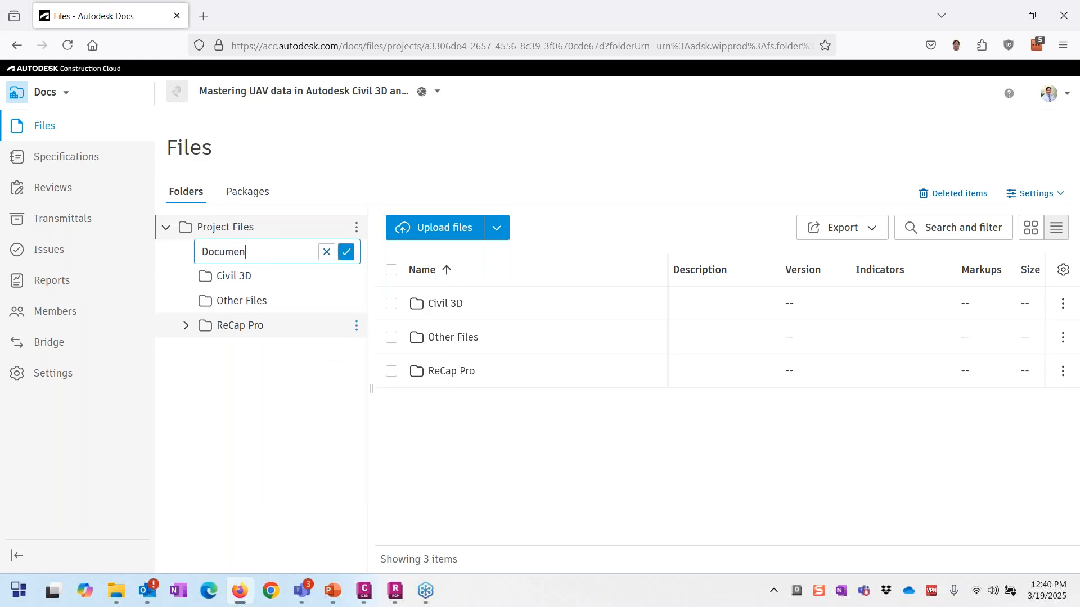
{"action": "key", "text": "Return"}
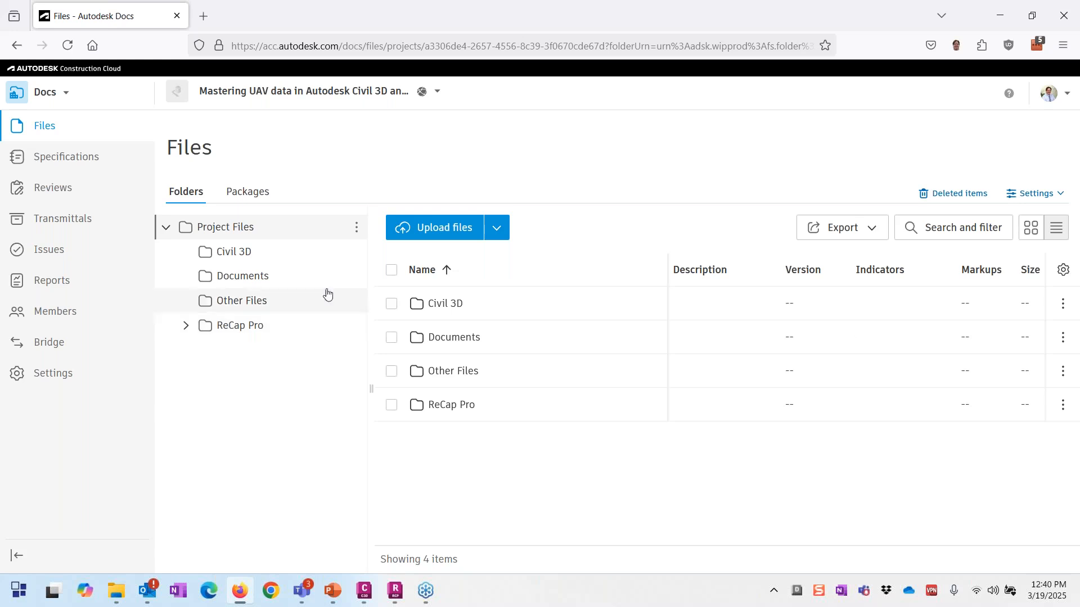
Step: Review the Documents folder's permissions without adding anyone, then go to Project Admin
{"action": "left_click", "coordinate": [356, 276]}
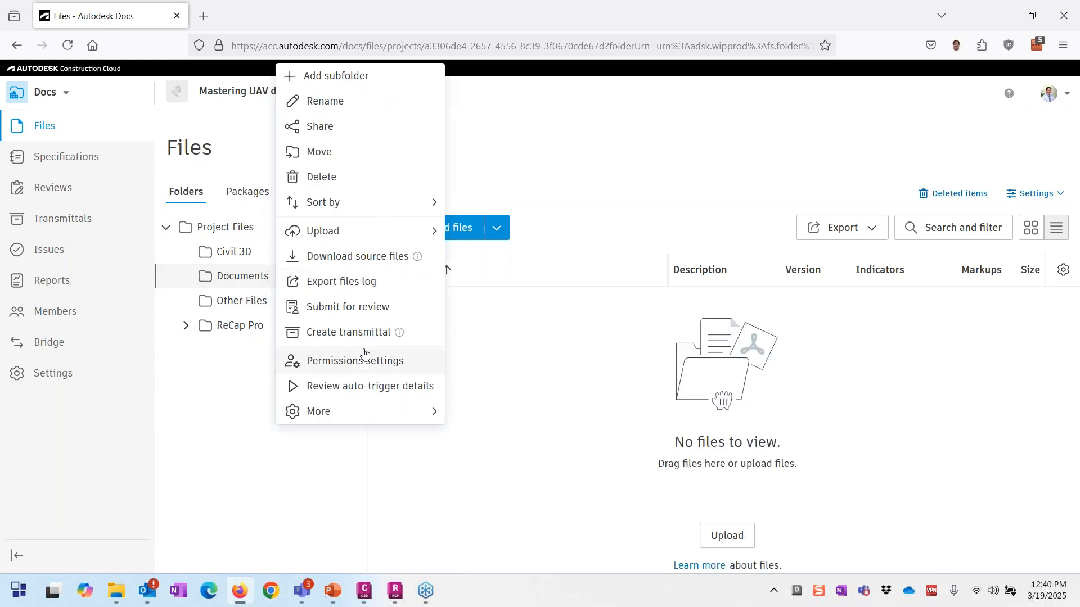
{"action": "left_click", "coordinate": [358, 362]}
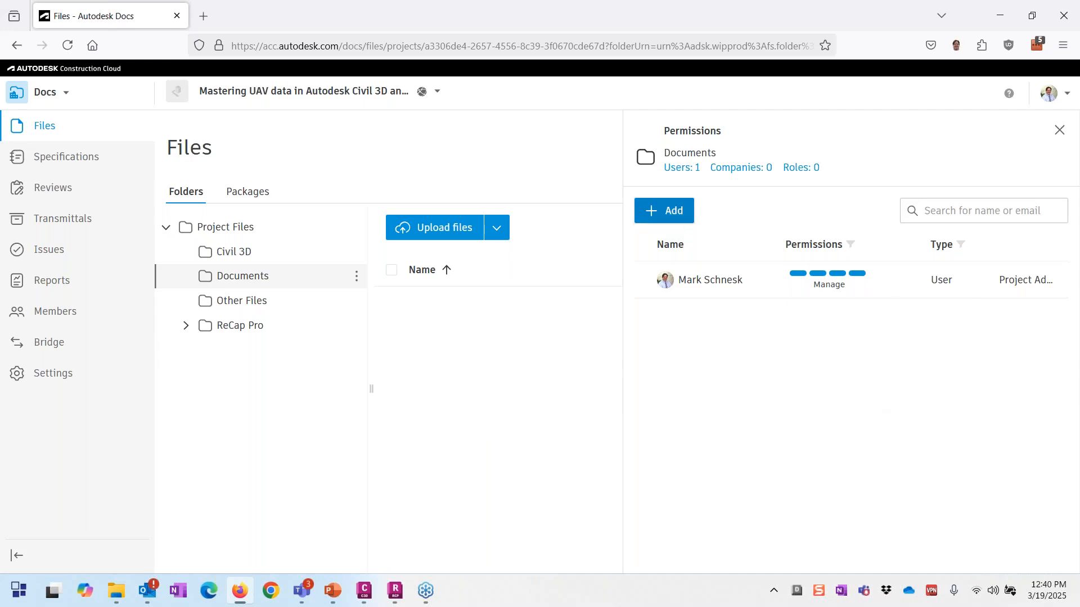
{"action": "left_click", "coordinate": [666, 211]}
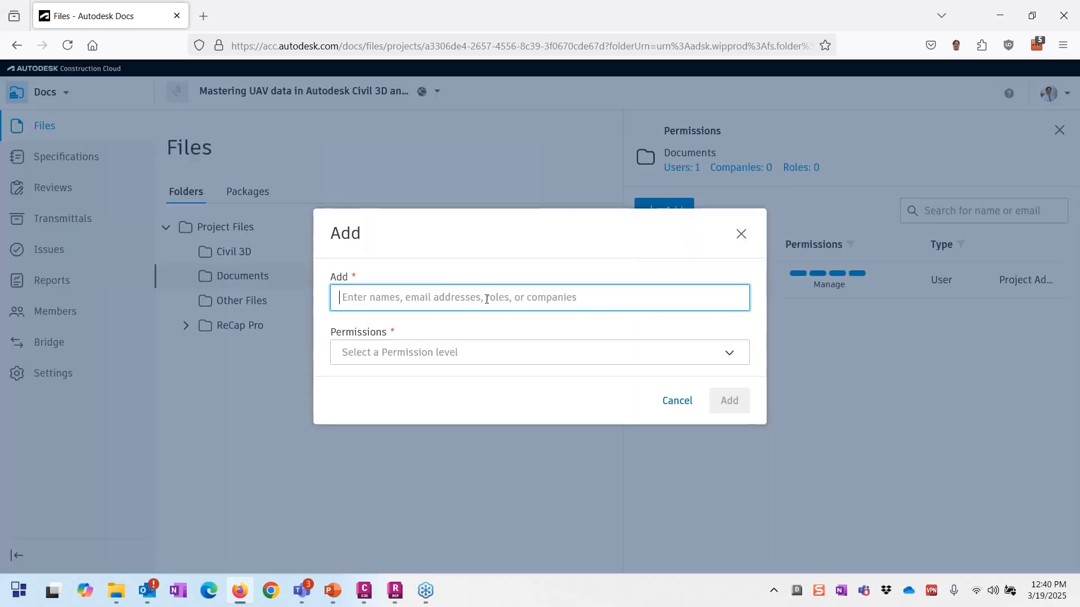
{"action": "type", "text": "aca"}
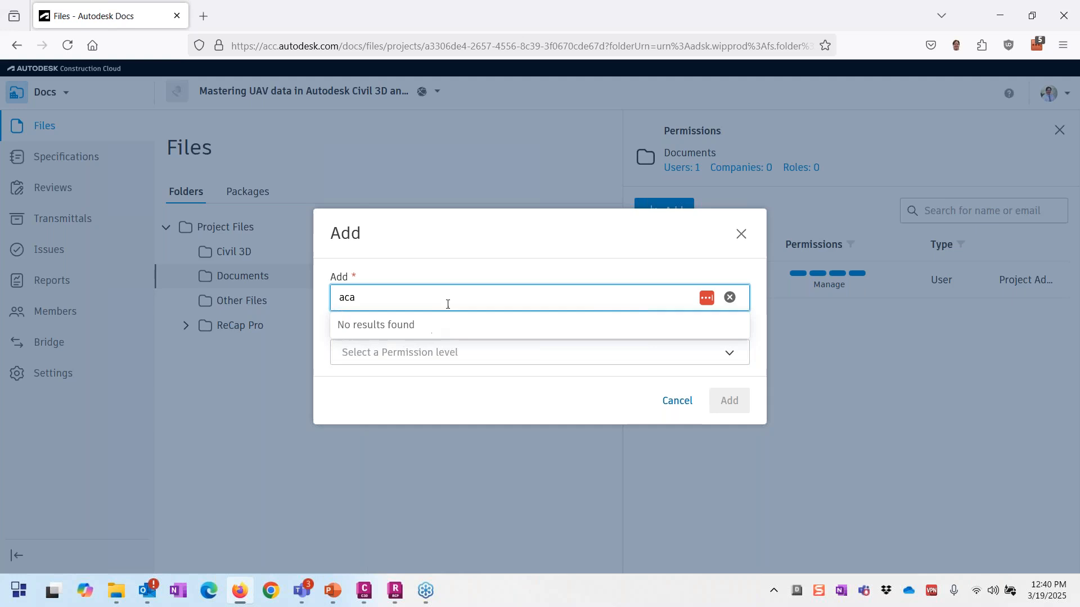
{"action": "left_click", "coordinate": [680, 400]}
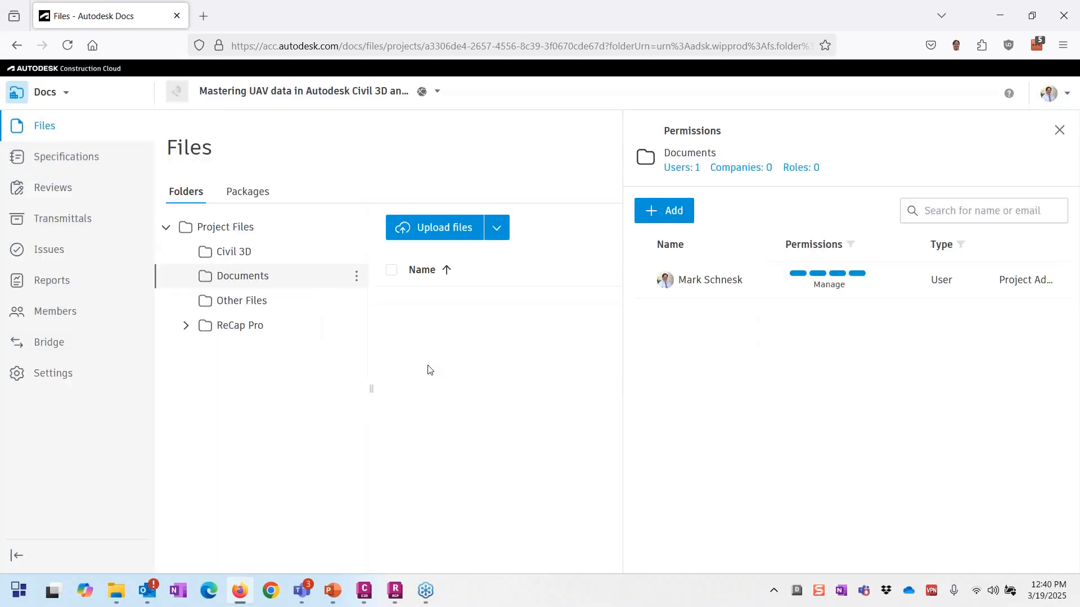
{"action": "left_click", "coordinate": [63, 92]}
{"action": "left_click", "coordinate": [77, 257]}
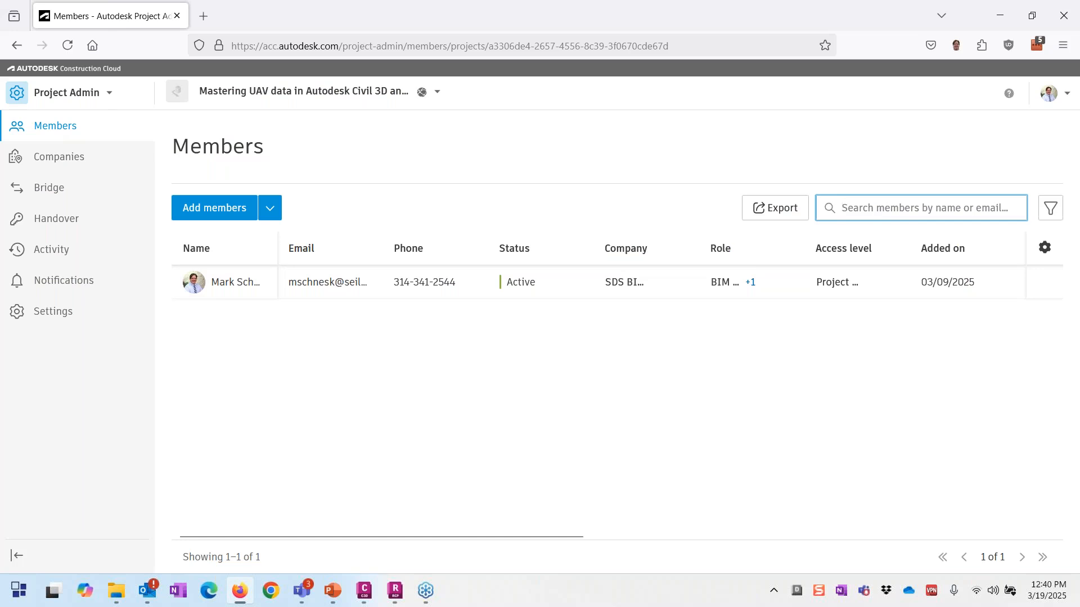
Step: Invite the training account's e-mail address as a Designer project member and send the invitation
{"action": "left_click", "coordinate": [214, 208]}
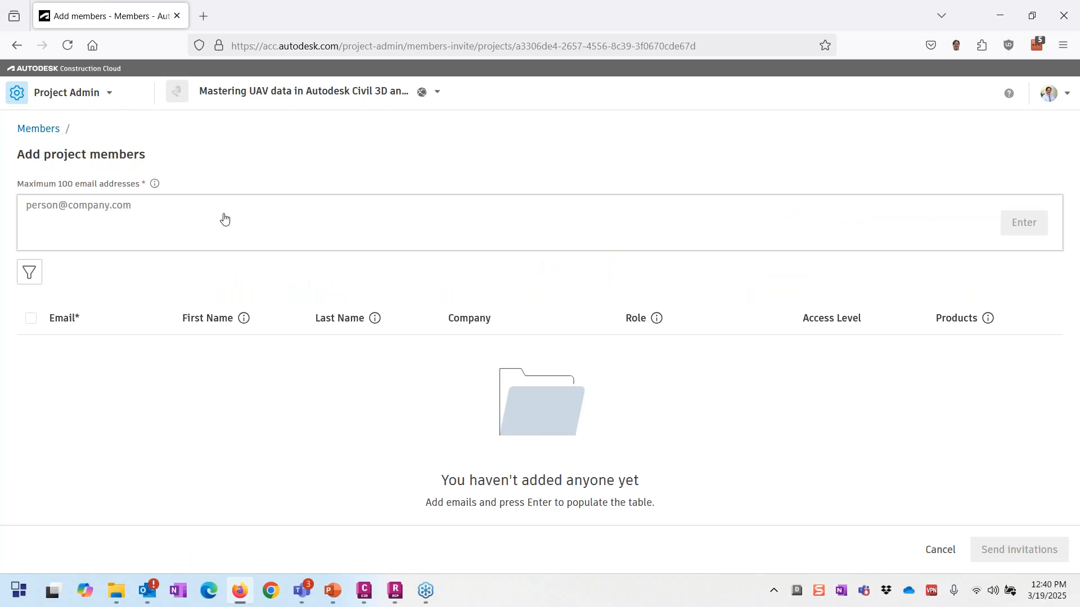
{"action": "left_click", "coordinate": [180, 205]}
{"action": "type", "text": "acad"}
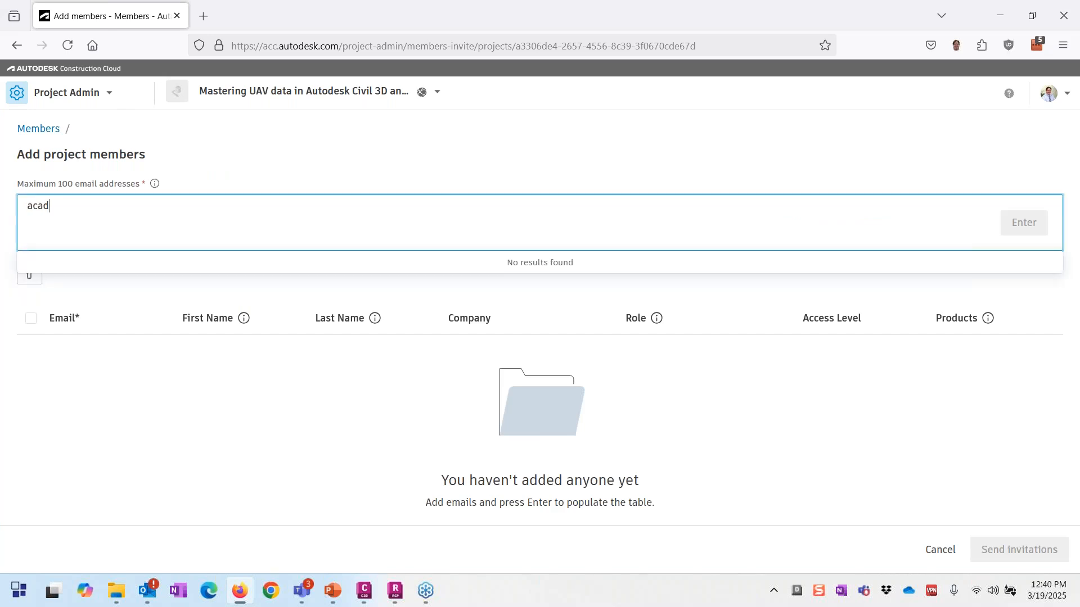
{"action": "type", "text": "train"}
{"action": "key", "text": "BackSpace"}
{"action": "key", "text": "BackSpace"}
{"action": "key", "text": "BackSpace"}
{"action": "key", "text": "BackSpace"}
{"action": "key", "text": "BackSpace"}
{"action": "key", "text": "BackSpace"}
{"action": "key", "text": "BackSpace"}
{"action": "key", "text": "BackSpace"}
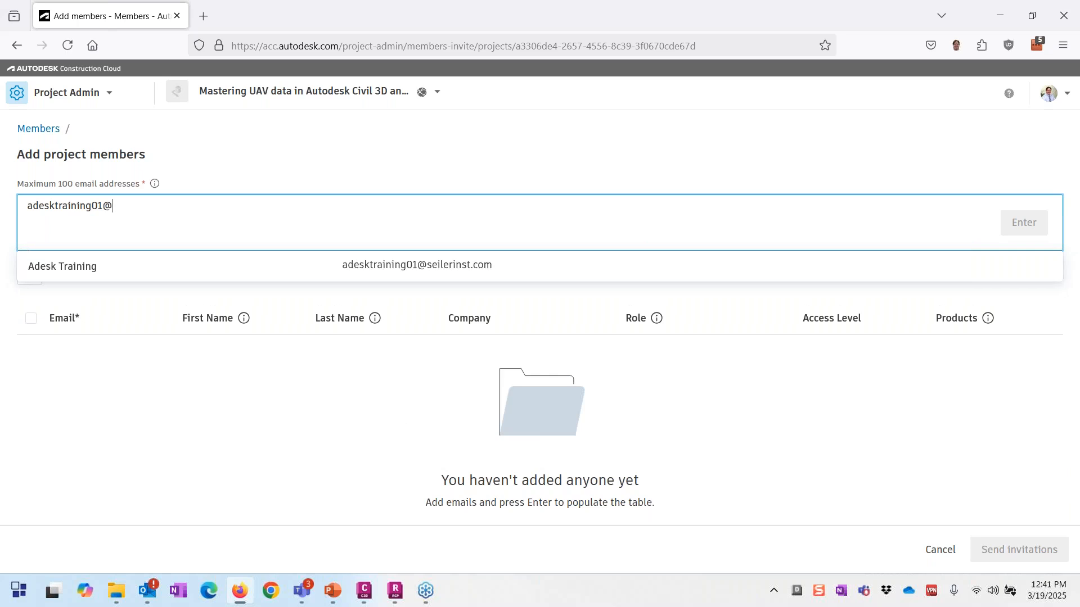
{"action": "left_click", "coordinate": [376, 283]}
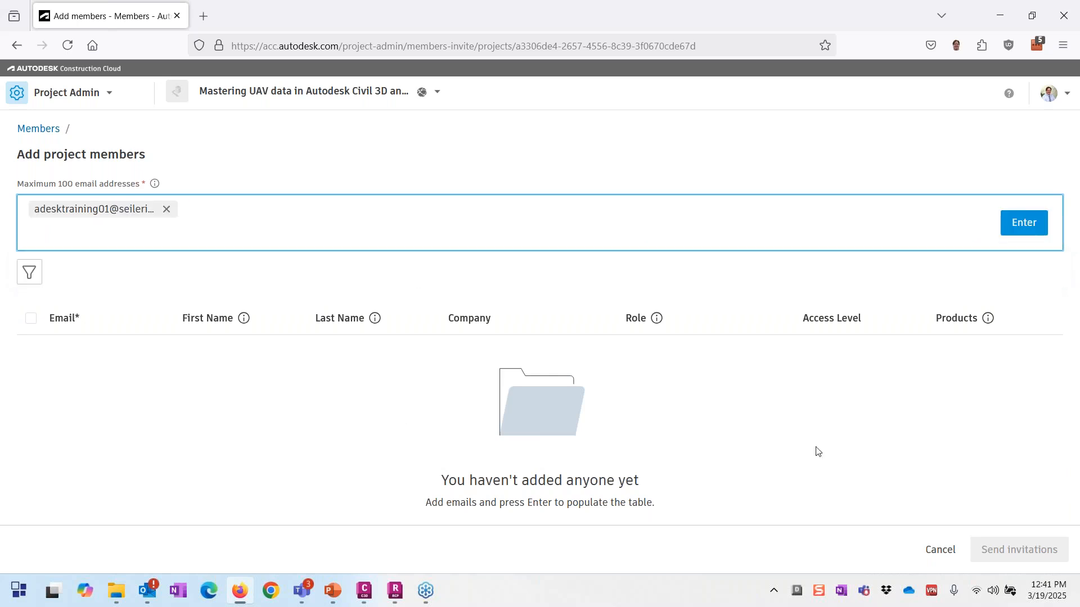
{"action": "left_click", "coordinate": [1025, 224]}
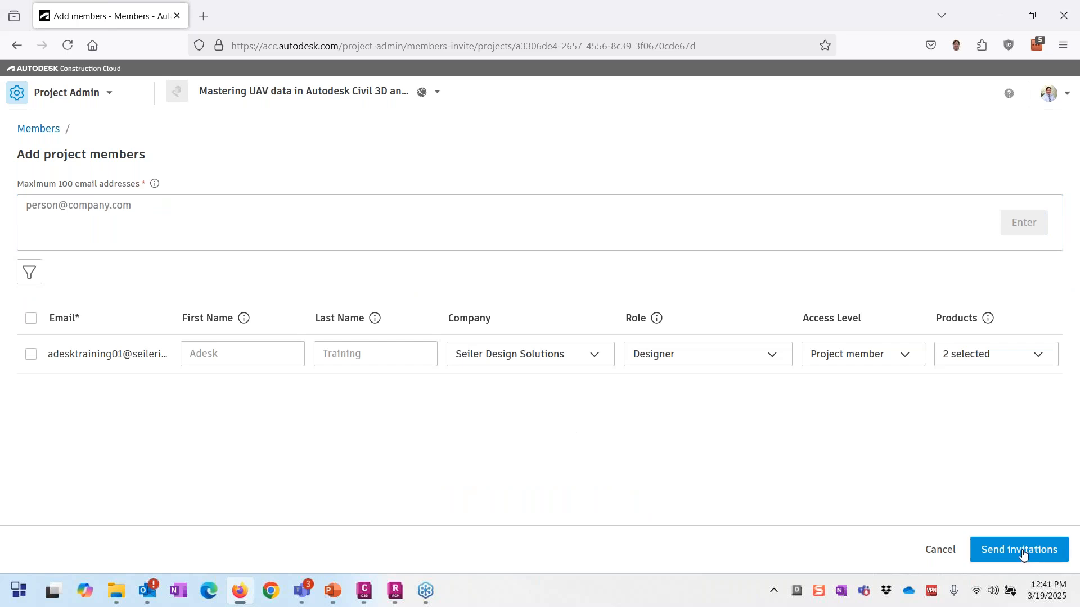
{"action": "left_click", "coordinate": [1021, 551]}
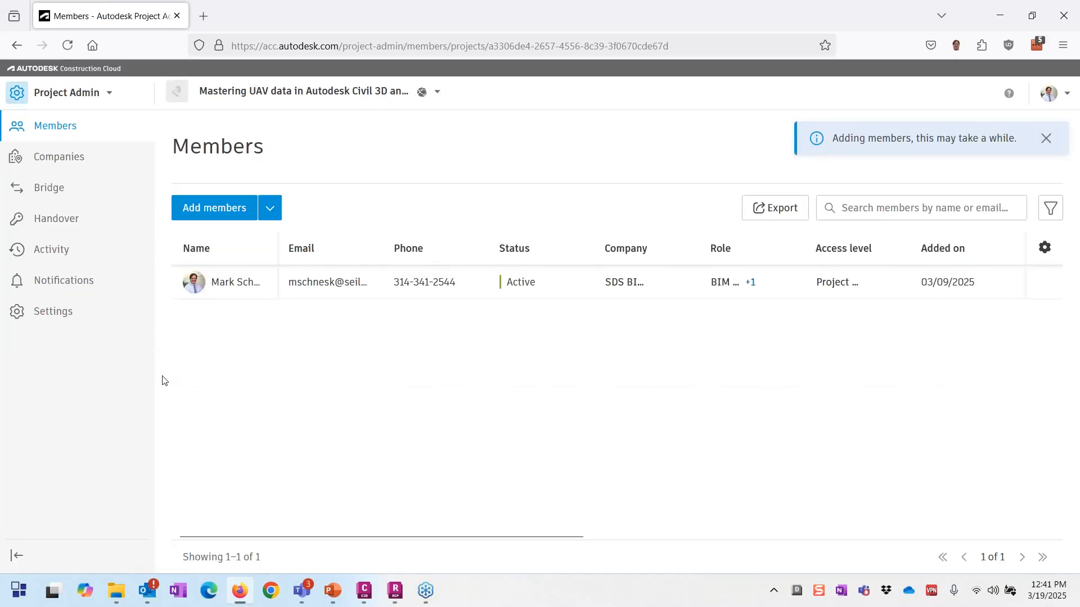
{"action": "left_click", "coordinate": [88, 100]}
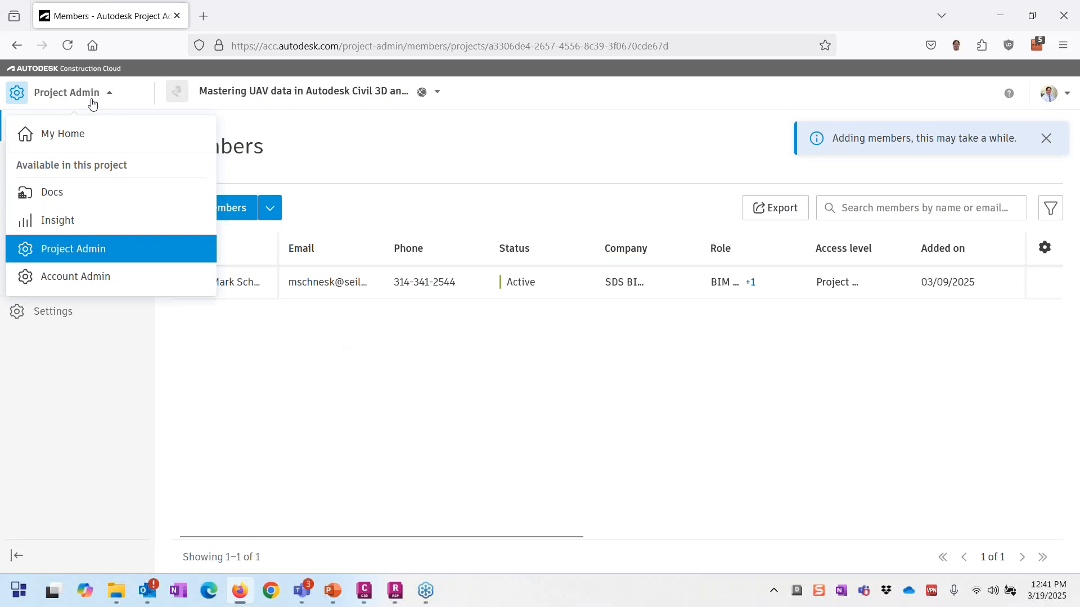
Step: In Docs, add the training user to the Documents folder with View (view and download) permission
{"action": "left_click", "coordinate": [78, 202]}
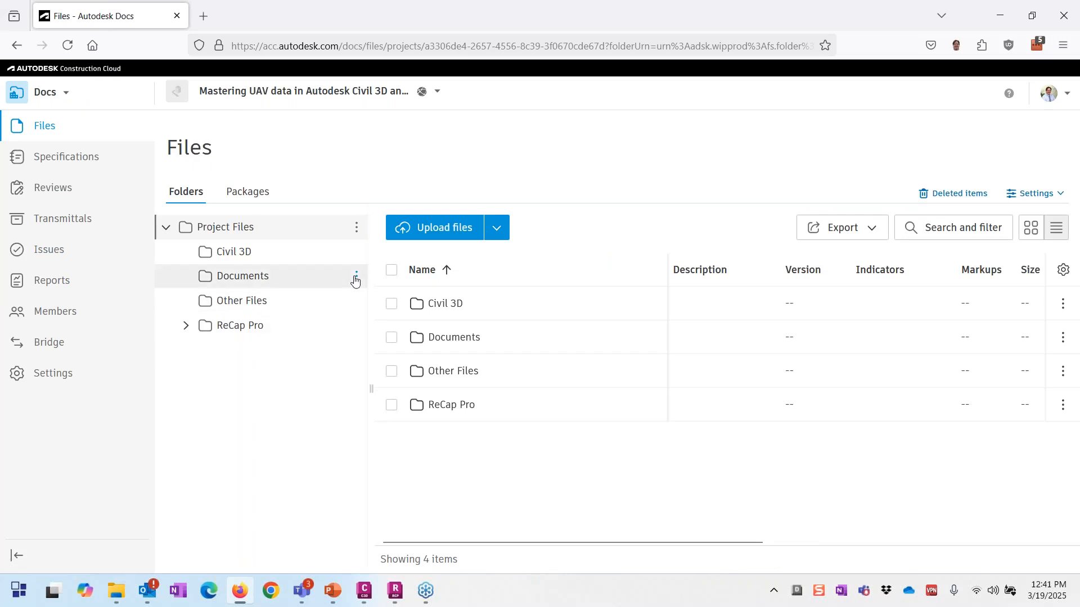
{"action": "left_click", "coordinate": [356, 279]}
{"action": "left_click", "coordinate": [360, 358]}
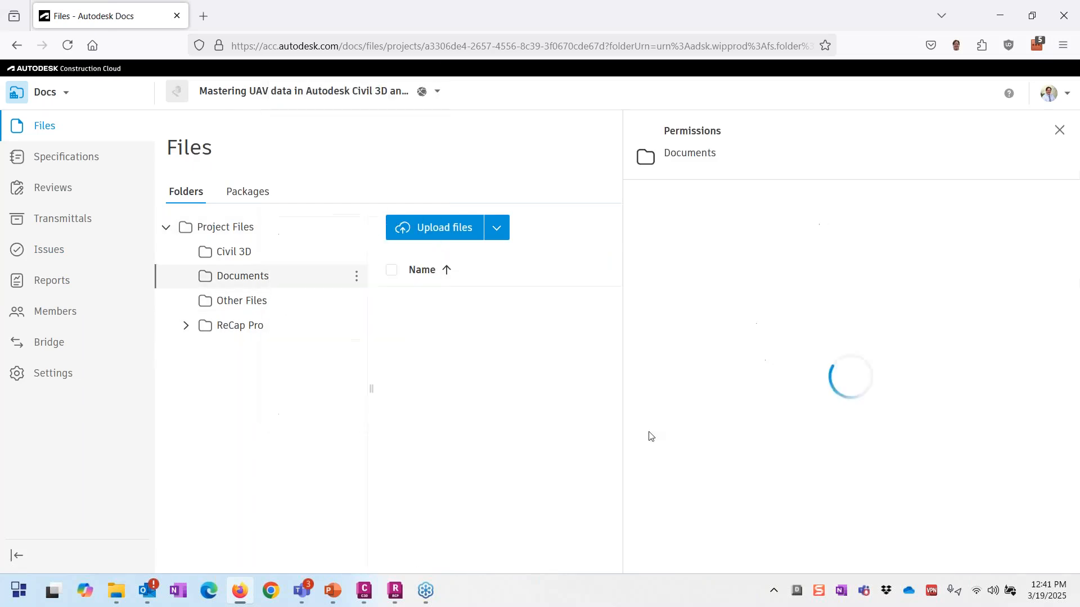
{"action": "left_click", "coordinate": [664, 210]}
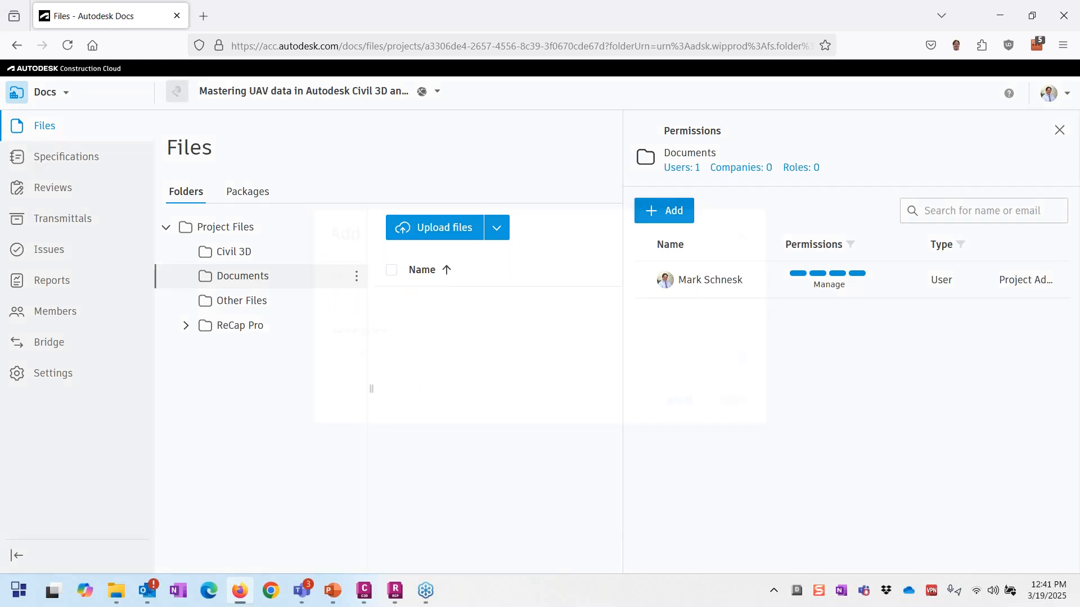
{"action": "type", "text": "ades"}
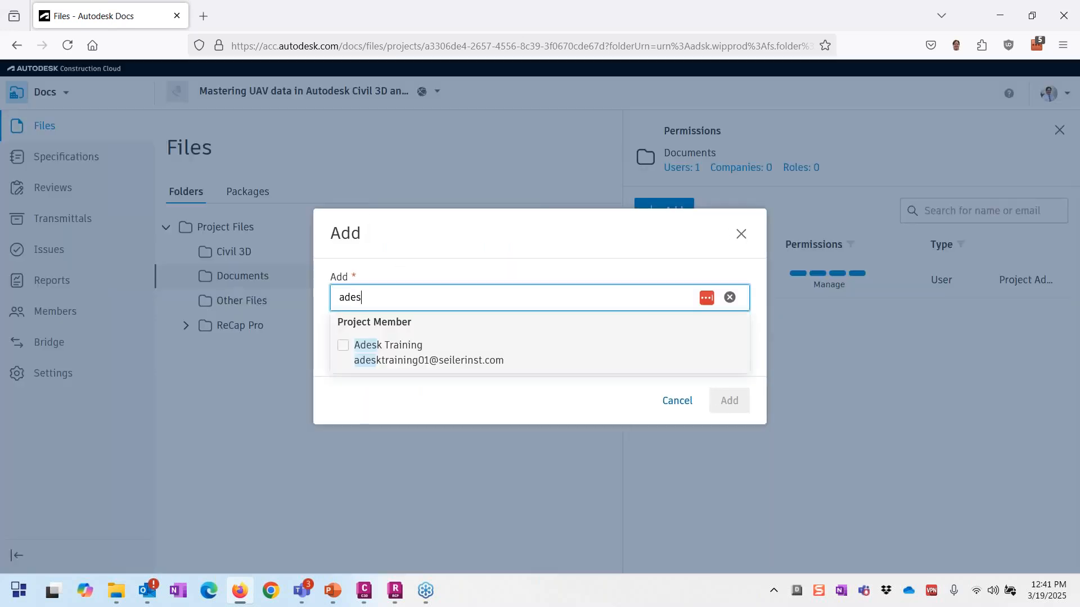
{"action": "left_click", "coordinate": [343, 346]}
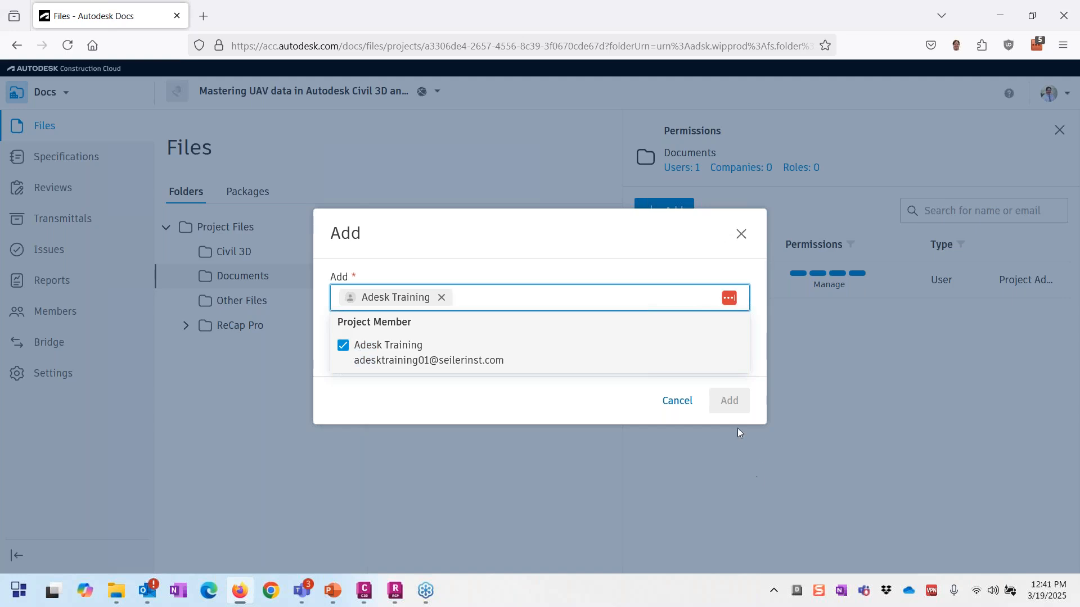
{"action": "left_click", "coordinate": [610, 395]}
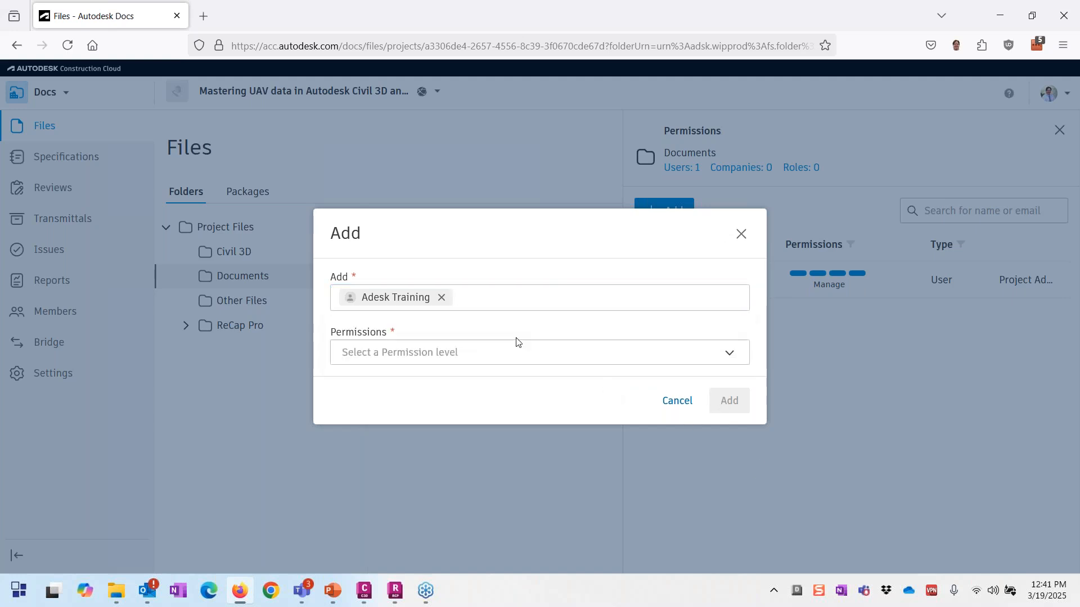
{"action": "left_click", "coordinate": [462, 350]}
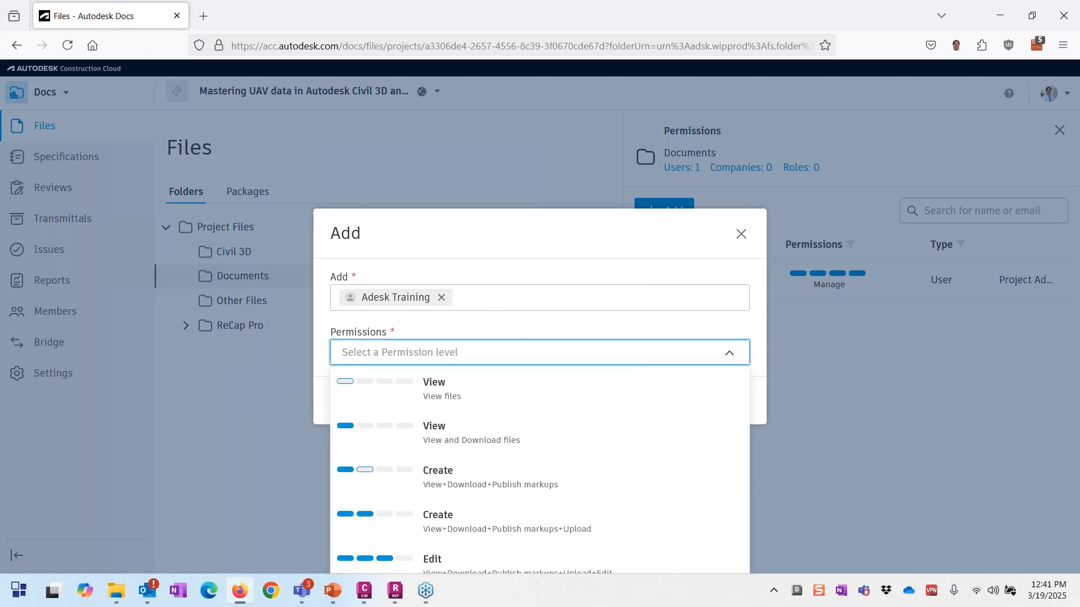
{"action": "left_click", "coordinate": [365, 442]}
{"action": "left_click", "coordinate": [725, 401]}
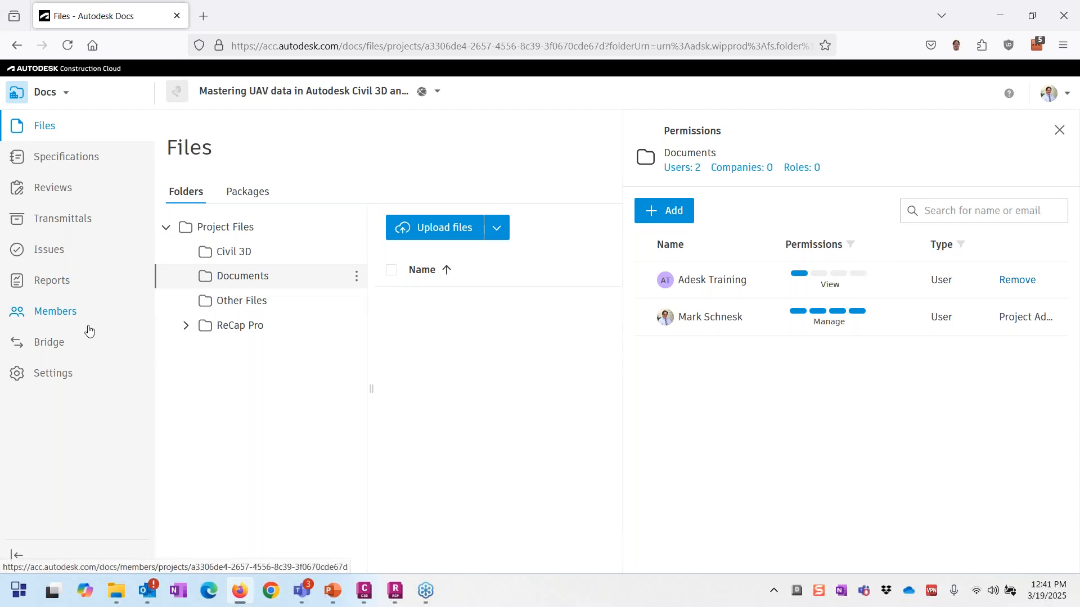
Step: Add the training user to Project Files with Edit permission, then check Documents' inherited permissions
{"action": "left_click", "coordinate": [356, 228]}
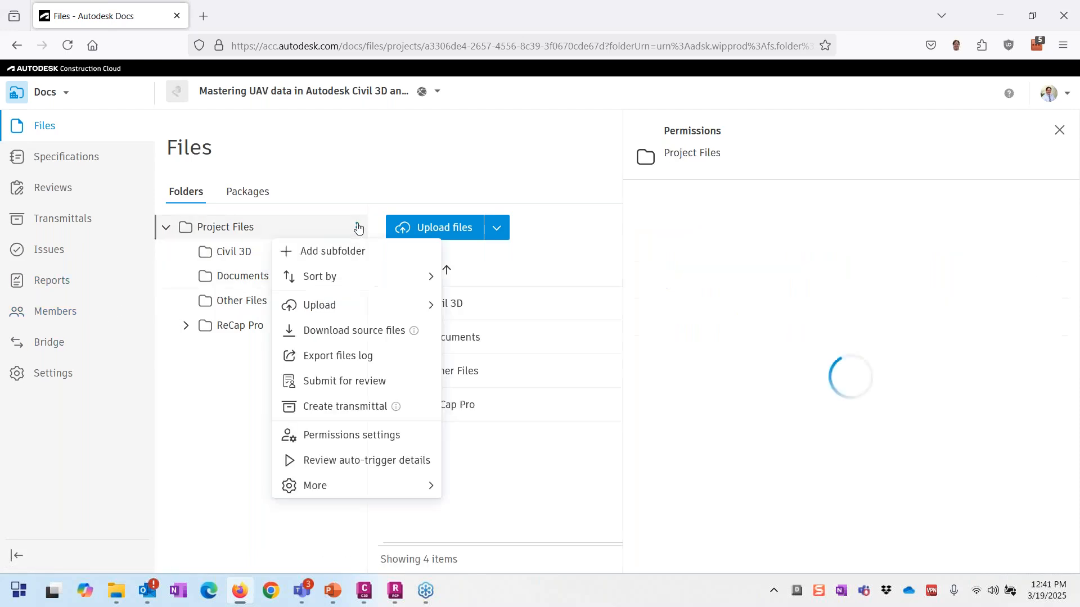
{"action": "left_click", "coordinate": [351, 434]}
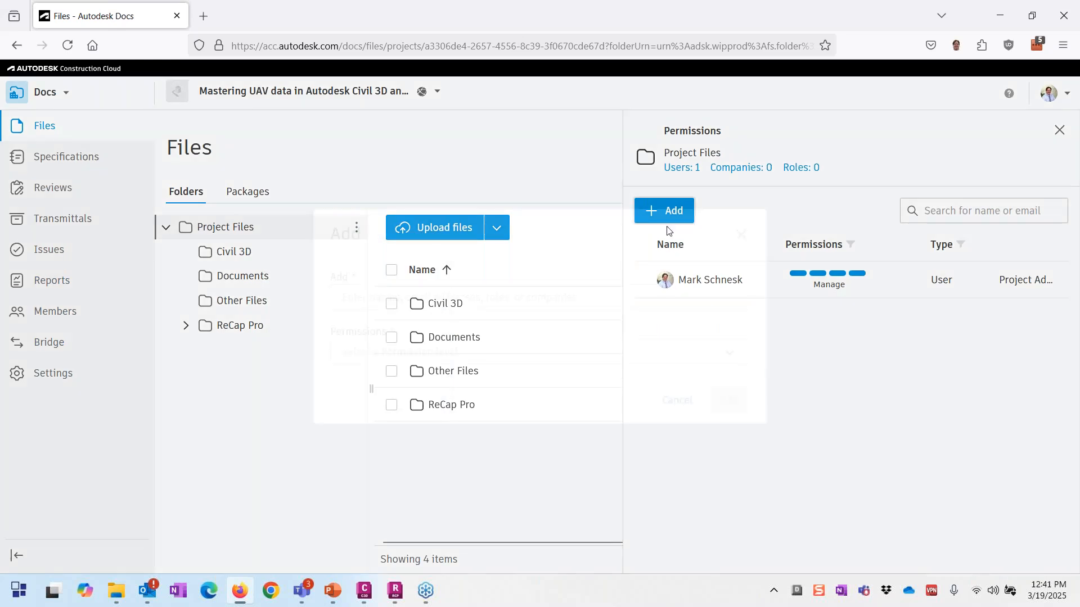
{"action": "left_click", "coordinate": [665, 216]}
{"action": "type", "text": "ade"}
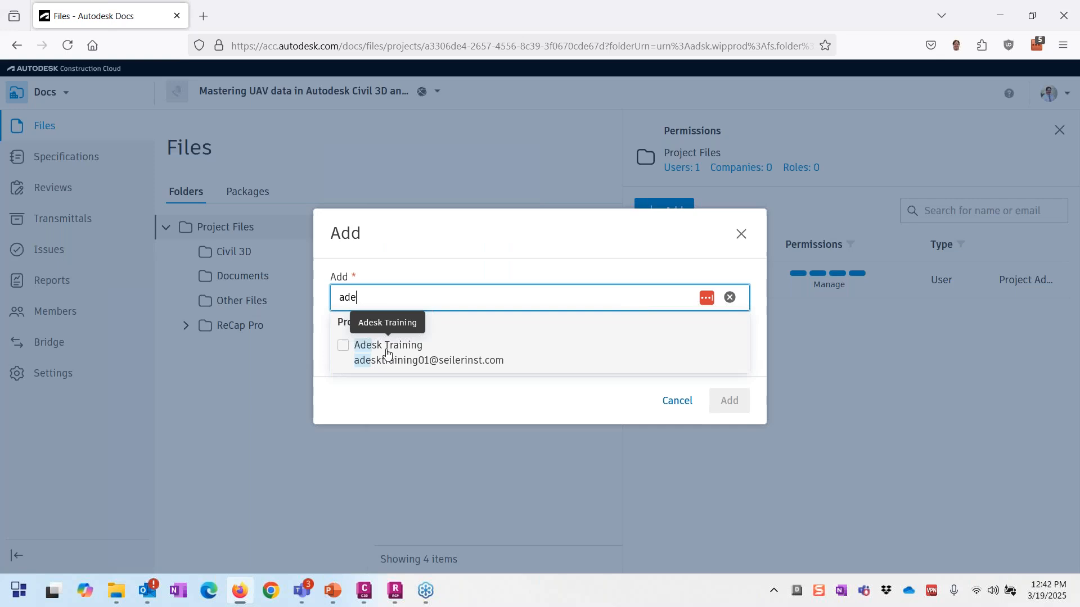
{"action": "left_click", "coordinate": [344, 346]}
{"action": "left_click", "coordinate": [624, 403]}
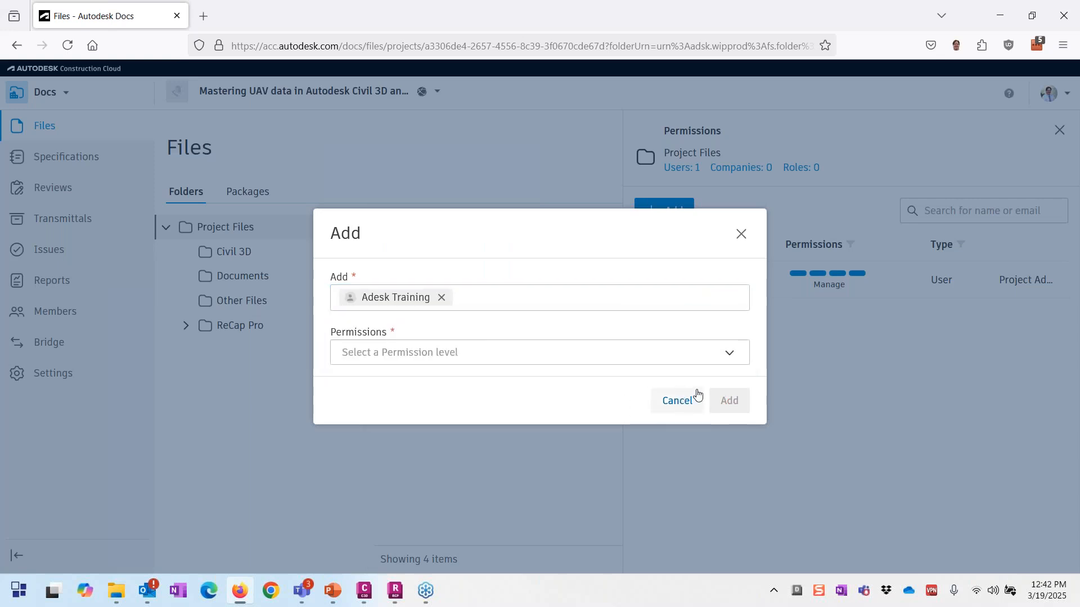
{"action": "left_click", "coordinate": [457, 355]}
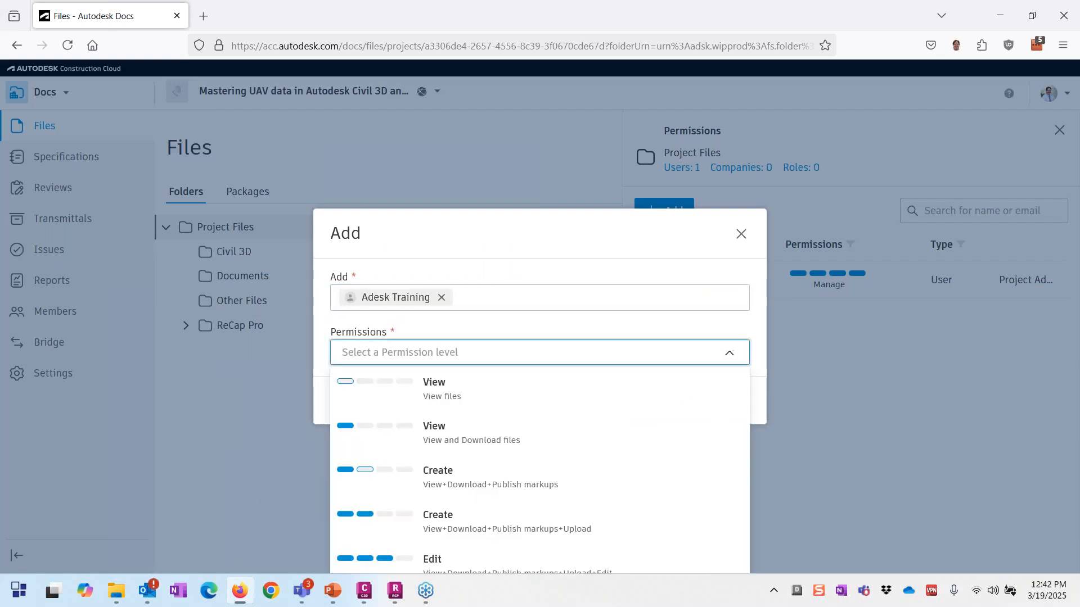
{"action": "left_click", "coordinate": [372, 559]}
{"action": "left_click", "coordinate": [725, 400]}
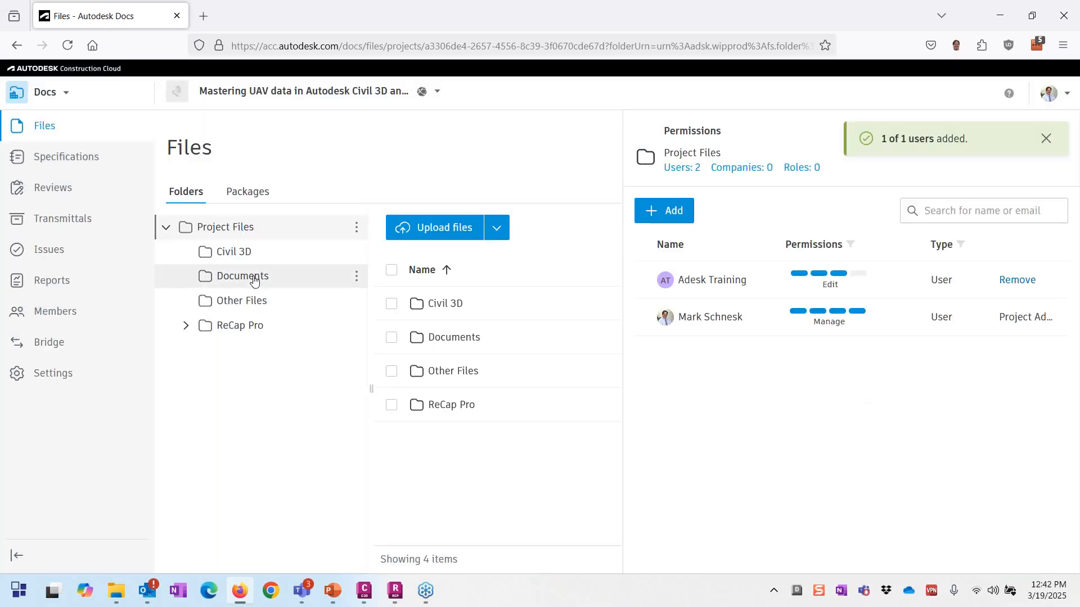
{"action": "left_click", "coordinate": [250, 277]}
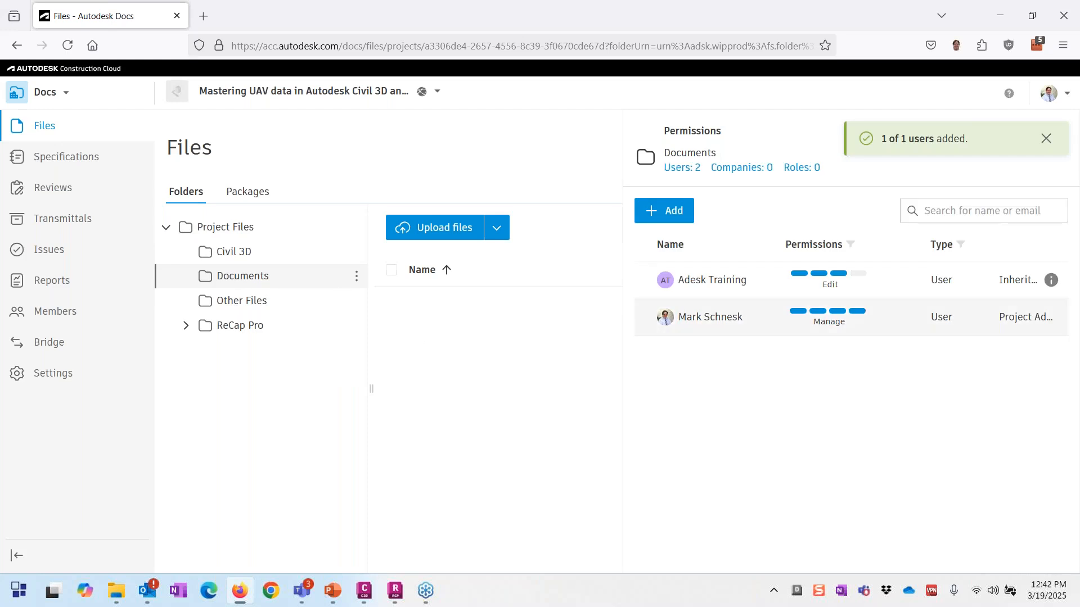
Step: Review the Other Files and Civil 3D folder permissions, then inspect the Desktop Connector tray menu
{"action": "left_click", "coordinate": [248, 303]}
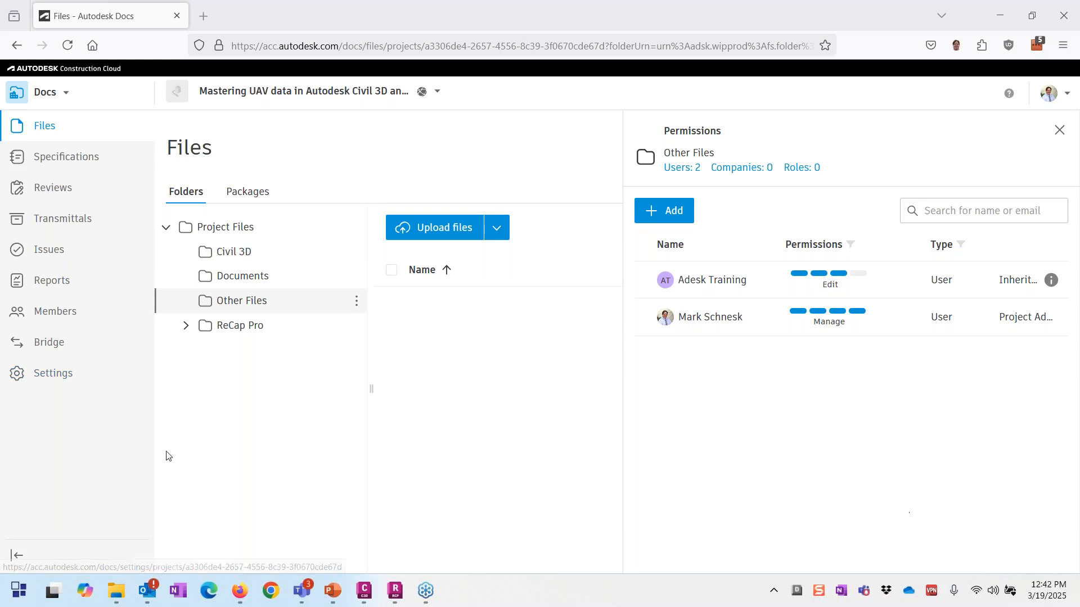
{"action": "left_click", "coordinate": [224, 260]}
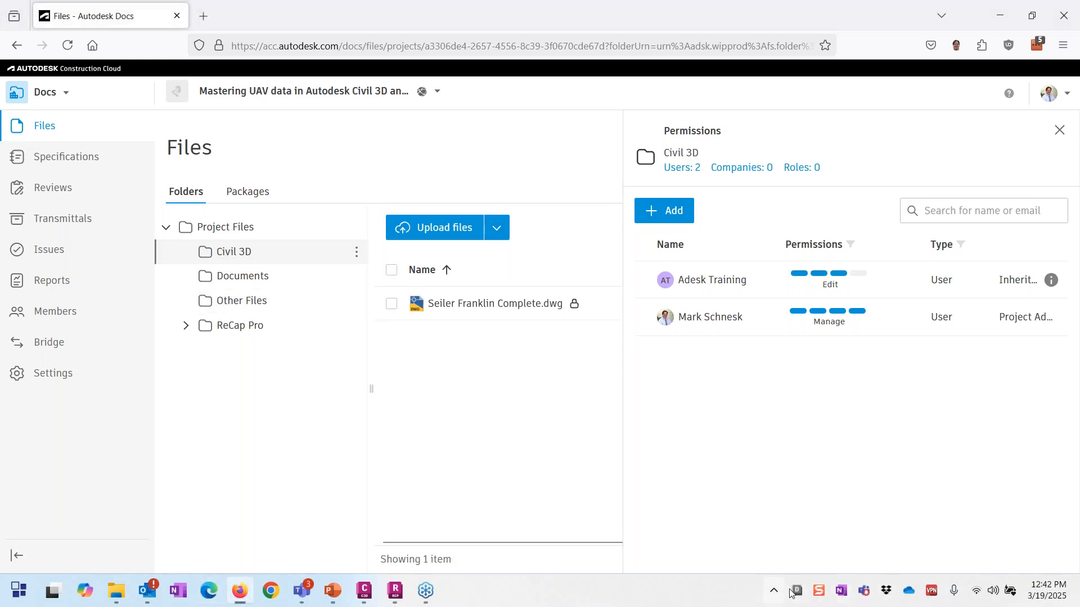
{"action": "left_click", "coordinate": [795, 591]}
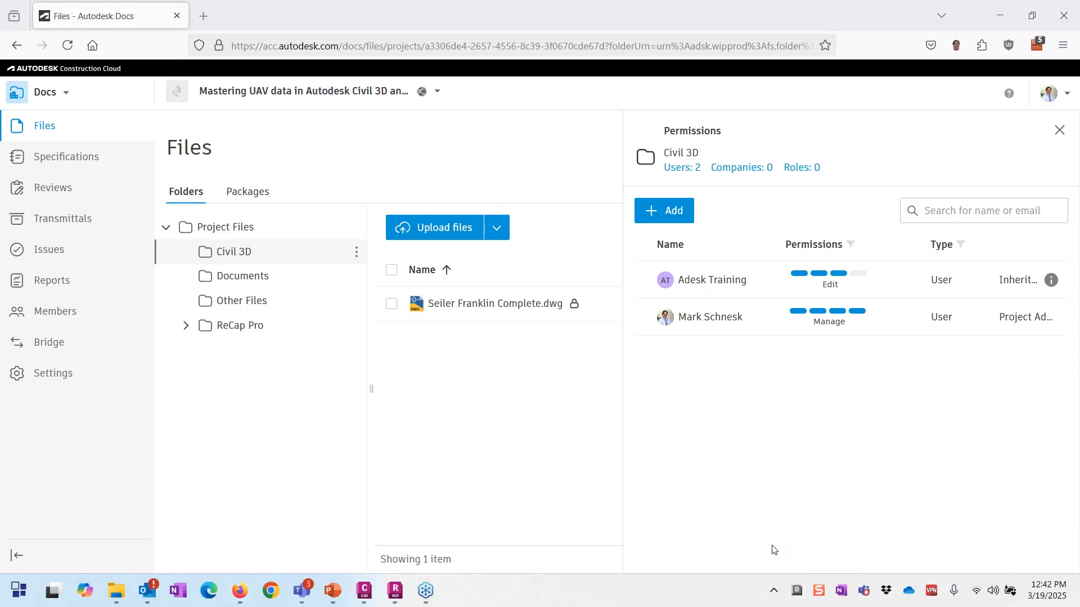
{"action": "right_click", "coordinate": [797, 591]}
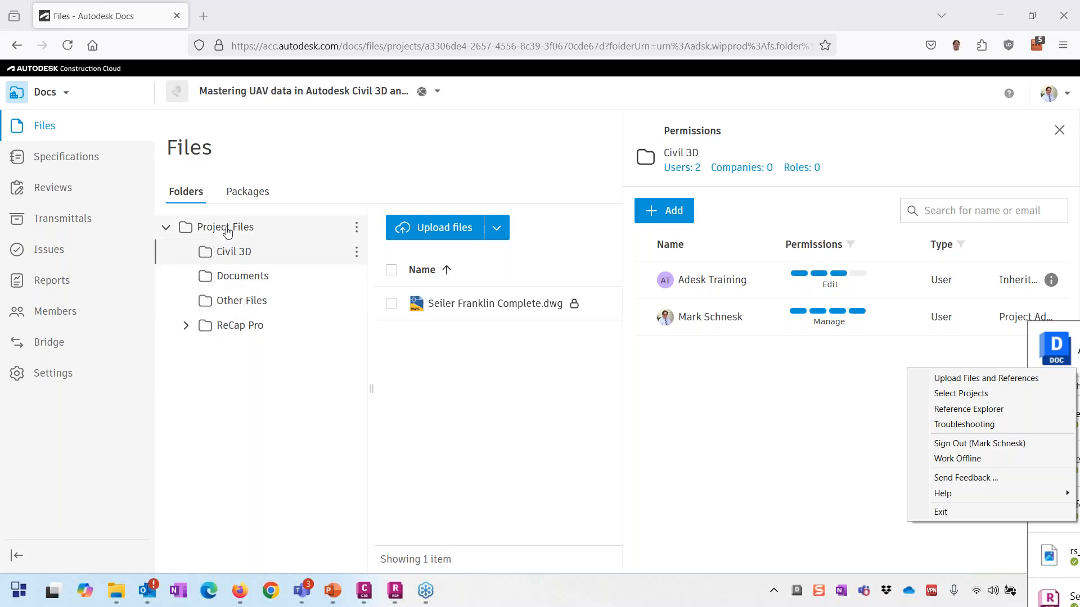
{"action": "left_click", "coordinate": [117, 591]}
{"action": "left_click", "coordinate": [546, 484]}
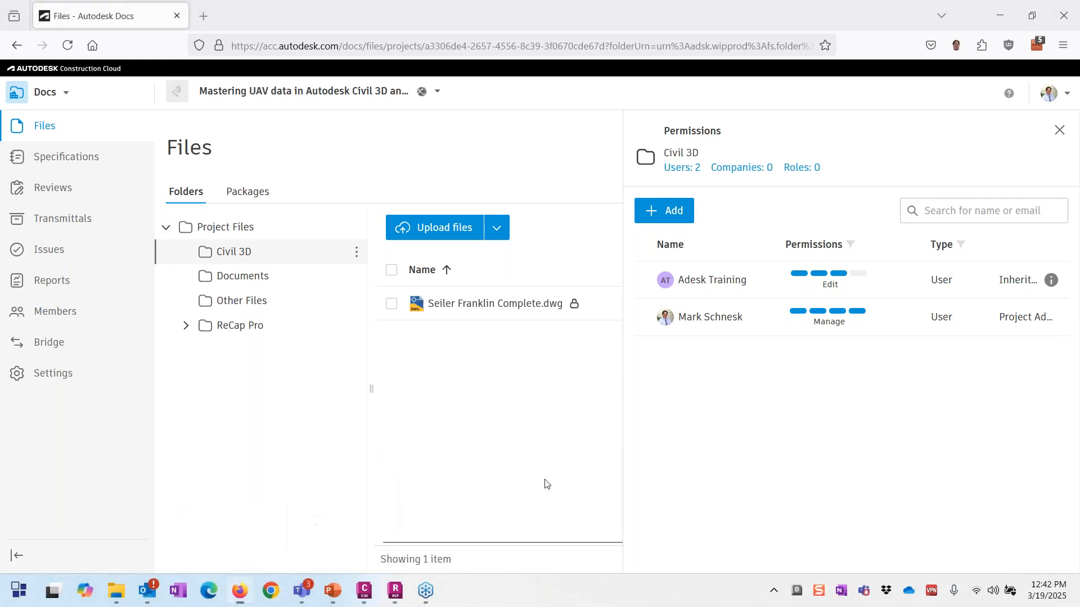
Step: In File Explorer, open the synced Autodesk Docs > SDS BIM 360 > Mastering UAV data > Project Files folder
{"action": "key", "text": "super+e"}
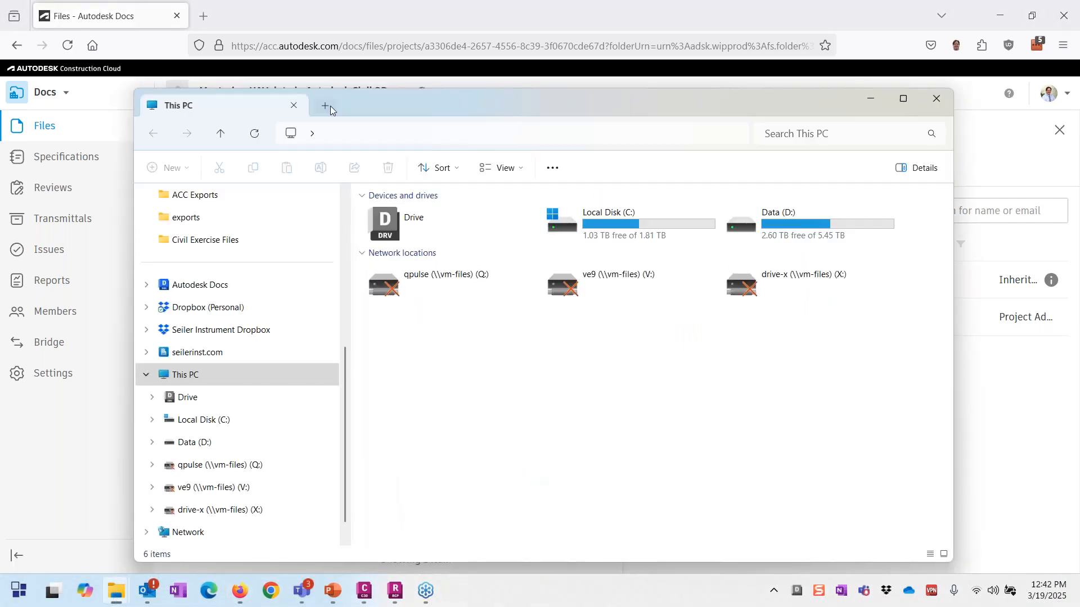
{"action": "left_click_drag", "start_coordinate": [329, 106], "coordinate": [360, 99]}
{"action": "left_click", "coordinate": [211, 278]}
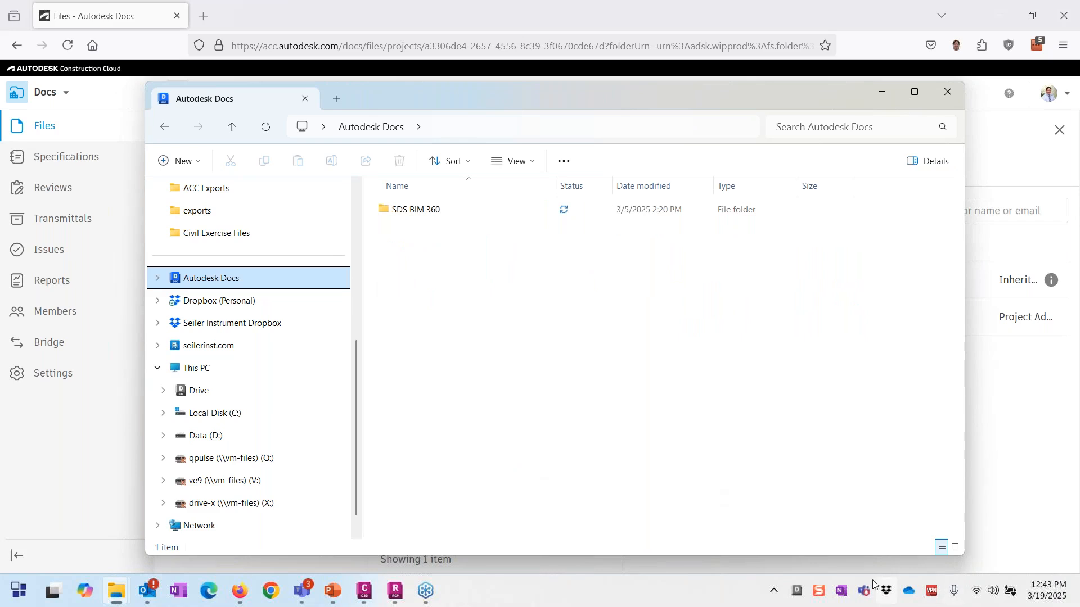
{"action": "left_click", "coordinate": [433, 212]}
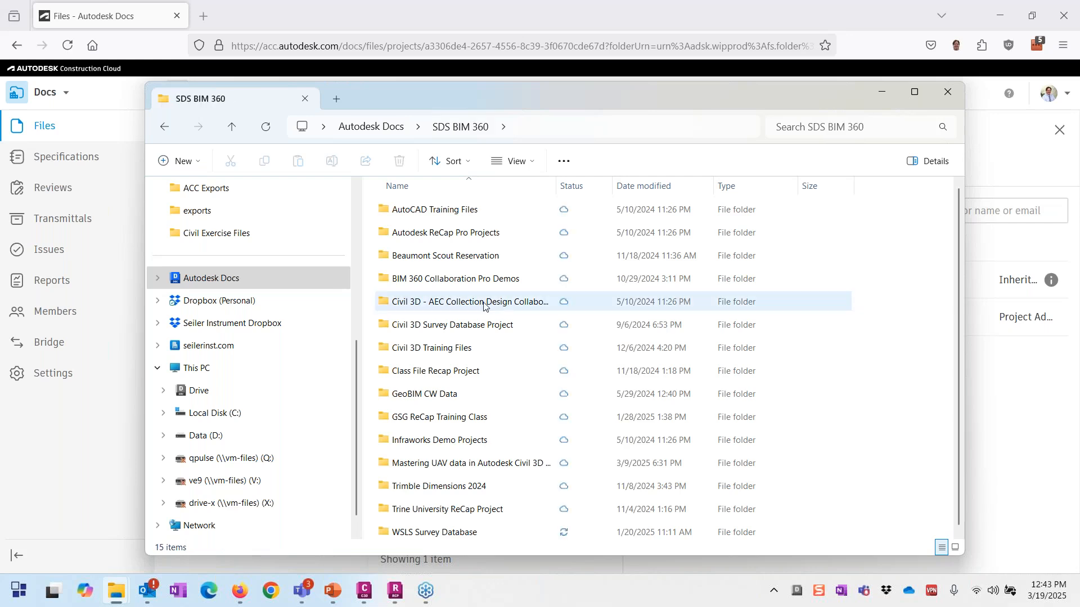
{"action": "double_click", "coordinate": [483, 462]}
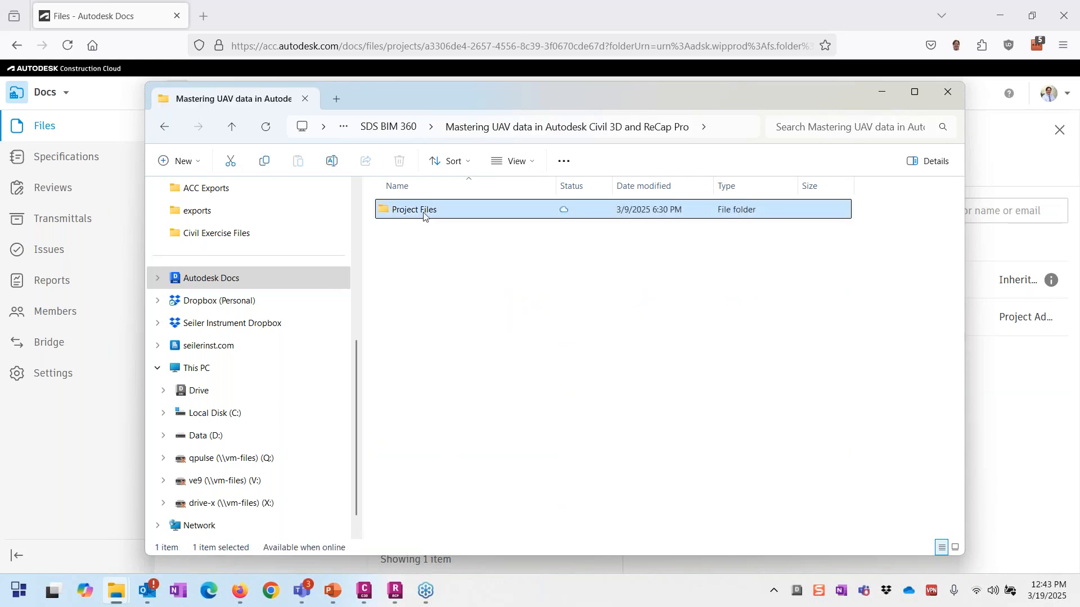
{"action": "double_click", "coordinate": [413, 210]}
Step: Annotate how the web folders map to the four synced Explorer folders, then clear ink and minimize Explorer
{"action": "left_click_drag", "start_coordinate": [433, 101], "coordinate": [742, 107]}
{"action": "mouse_move", "coordinate": [251, 231]}
{"action": "left_mouse_down"}
{"action": "mouse_move", "coordinate": [161, 332]}
{"action": "mouse_move", "coordinate": [260, 188]}
{"action": "left_mouse_up"}
{"action": "mouse_move", "coordinate": [700, 188]}
{"action": "left_mouse_down"}
{"action": "mouse_move", "coordinate": [654, 209]}
{"action": "mouse_move", "coordinate": [722, 185]}
{"action": "mouse_move", "coordinate": [696, 190]}
{"action": "left_mouse_up"}
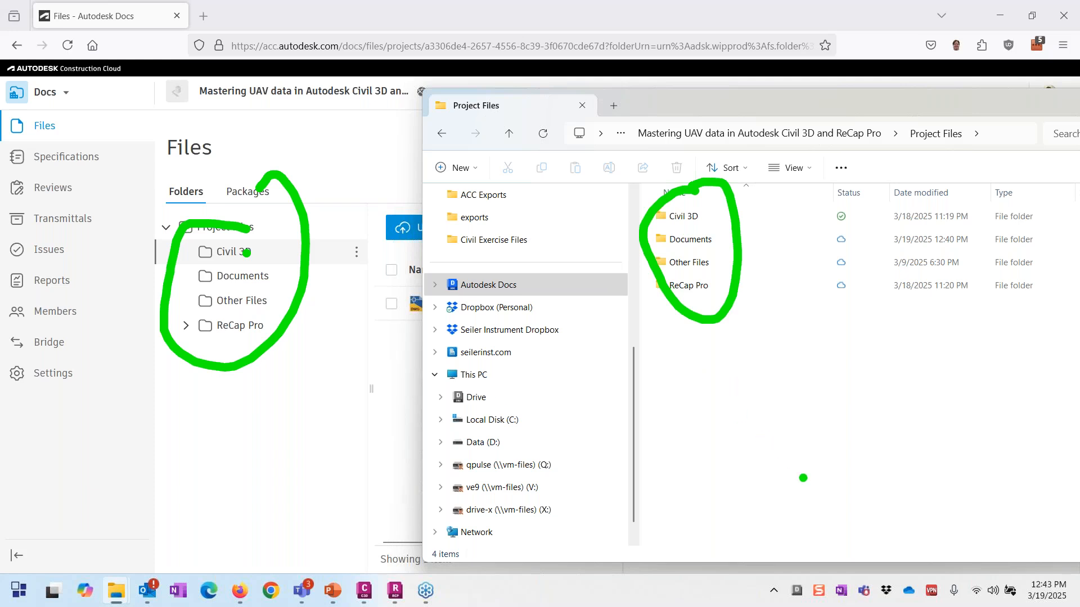
{"action": "mouse_move", "coordinate": [804, 477]}
{"action": "left_mouse_down"}
{"action": "mouse_move", "coordinate": [709, 289]}
{"action": "mouse_move", "coordinate": [707, 309]}
{"action": "mouse_move", "coordinate": [627, 383]}
{"action": "mouse_move", "coordinate": [447, 384]}
{"action": "mouse_move", "coordinate": [309, 318]}
{"action": "left_mouse_up"}
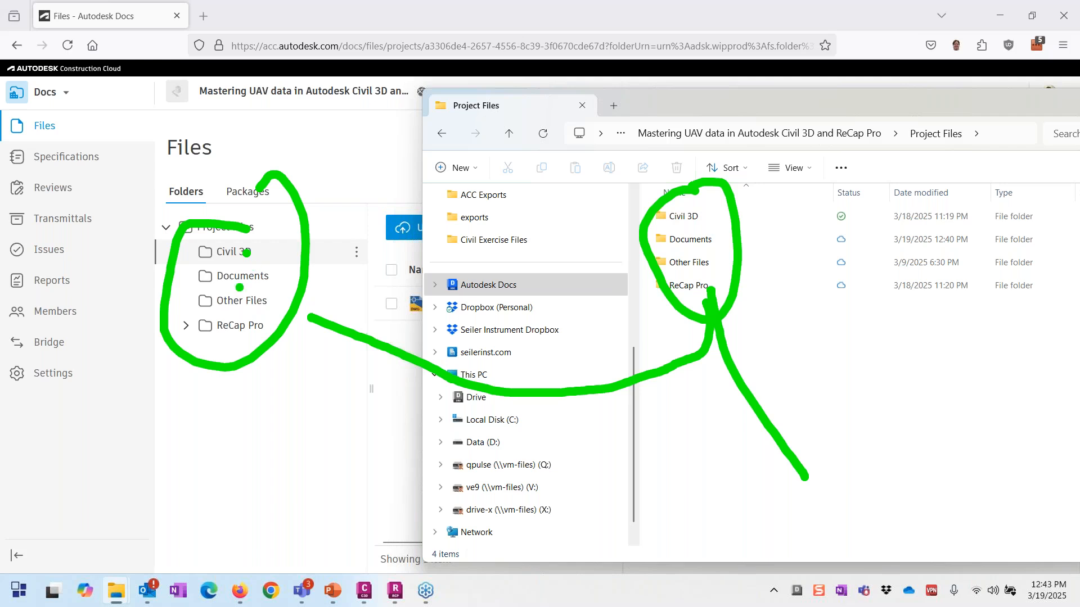
{"action": "mouse_move", "coordinate": [238, 279]}
{"action": "left_mouse_down"}
{"action": "mouse_move", "coordinate": [260, 350]}
{"action": "mouse_move", "coordinate": [718, 445]}
{"action": "mouse_move", "coordinate": [661, 451]}
{"action": "left_mouse_up"}
{"action": "left_click_drag", "start_coordinate": [686, 442], "coordinate": [690, 478]}
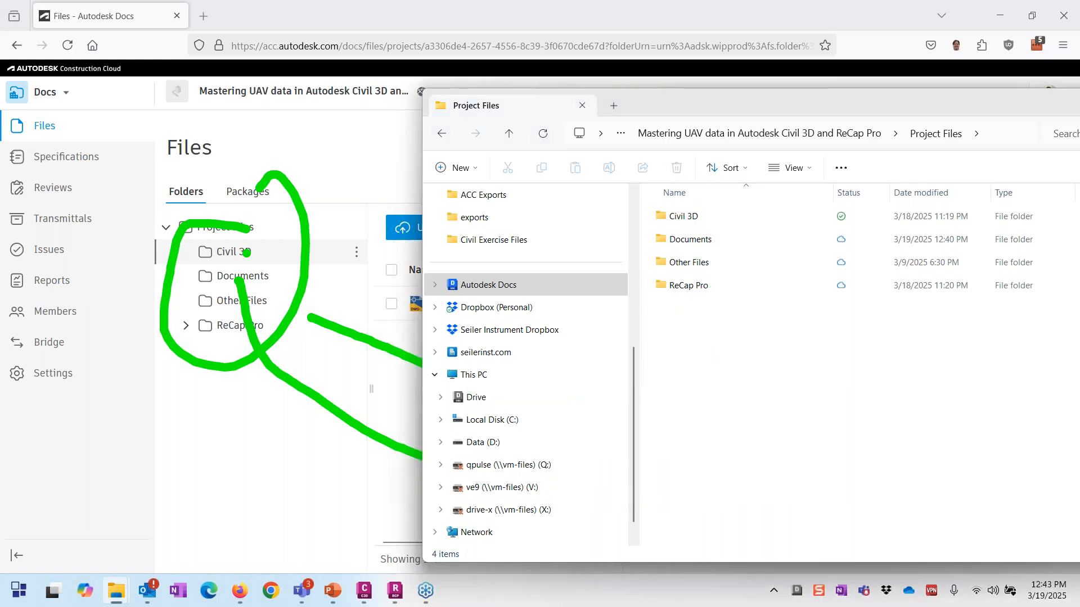
{"action": "key", "text": "Escape"}
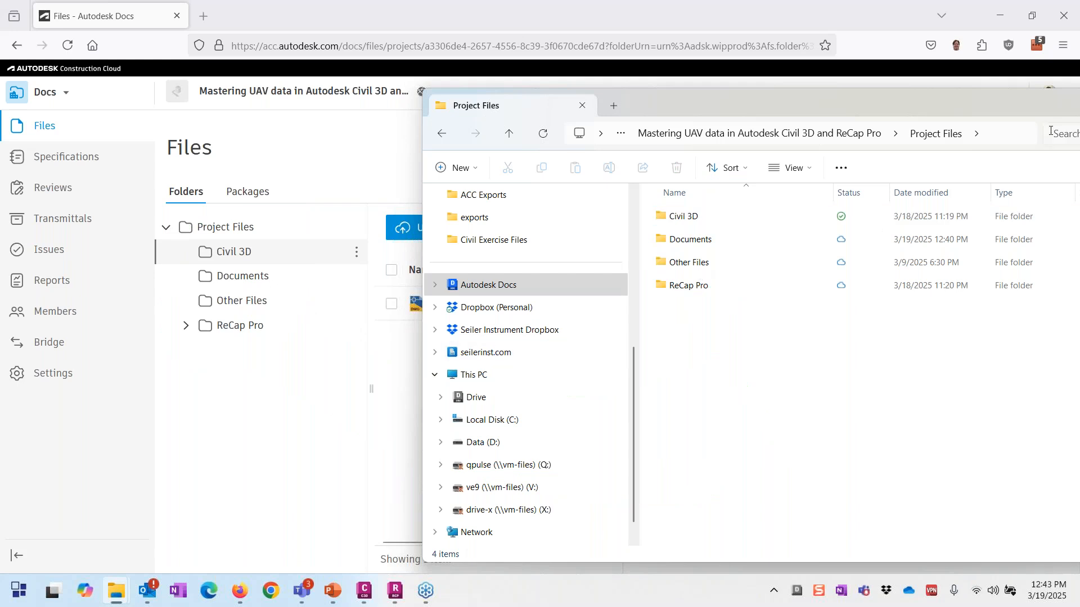
{"action": "left_click_drag", "start_coordinate": [934, 112], "coordinate": [536, 170]}
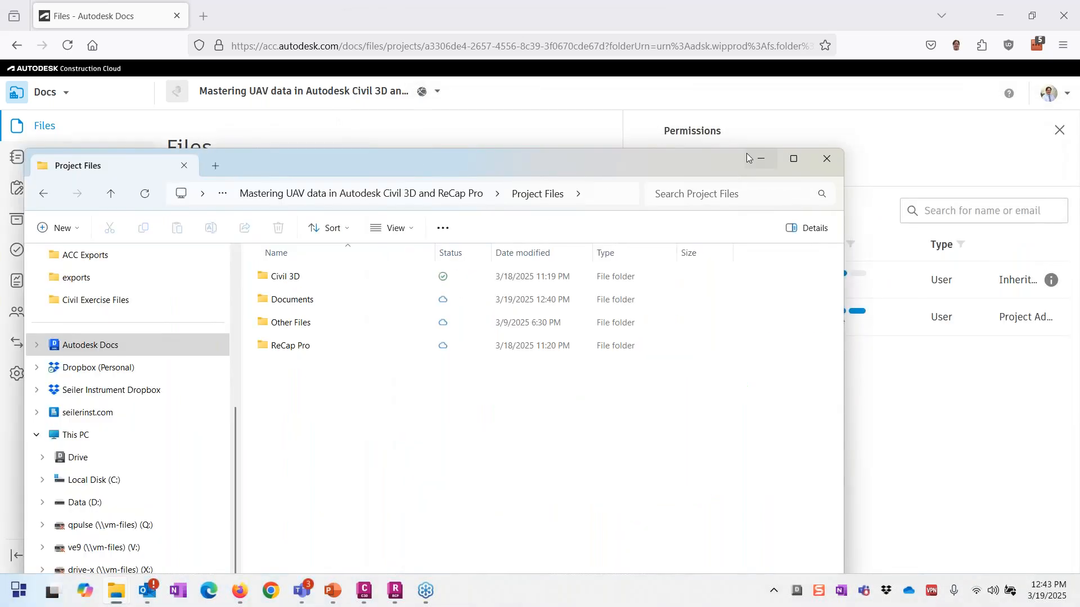
{"action": "left_click", "coordinate": [748, 155]}
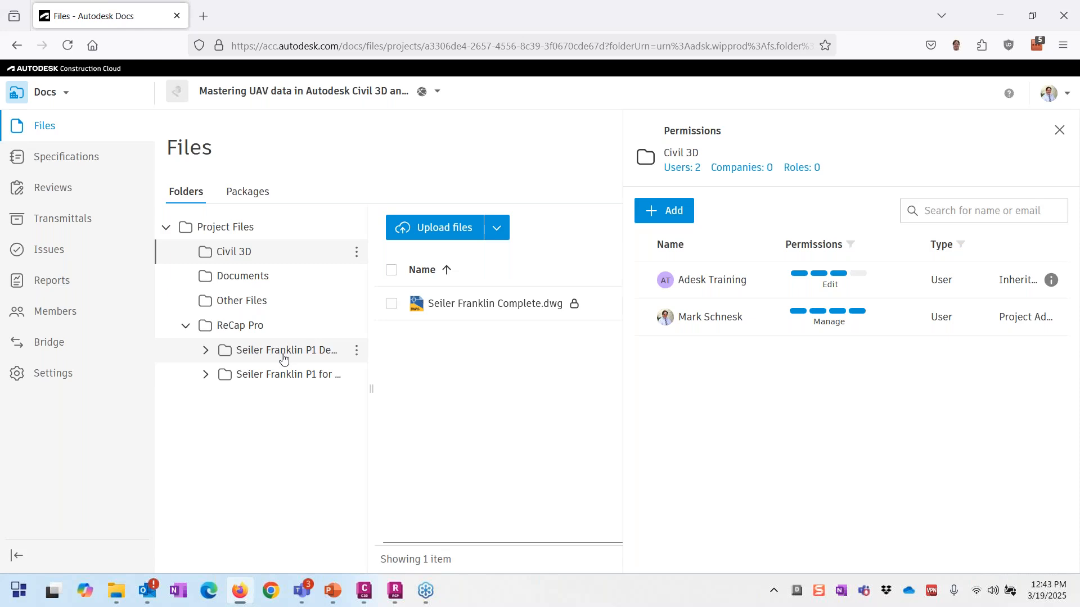
Step: Open Seiler Franklin P1 for Cloud.rcp in the viewer after the P1 Demo file fails to load
{"action": "left_click", "coordinate": [284, 359]}
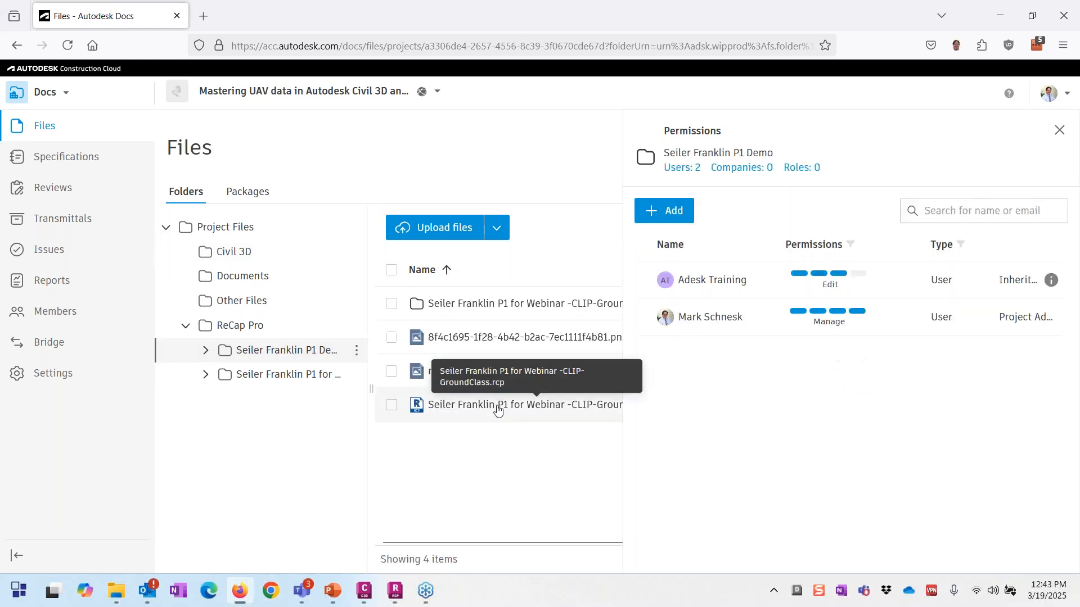
{"action": "left_click", "coordinate": [497, 405]}
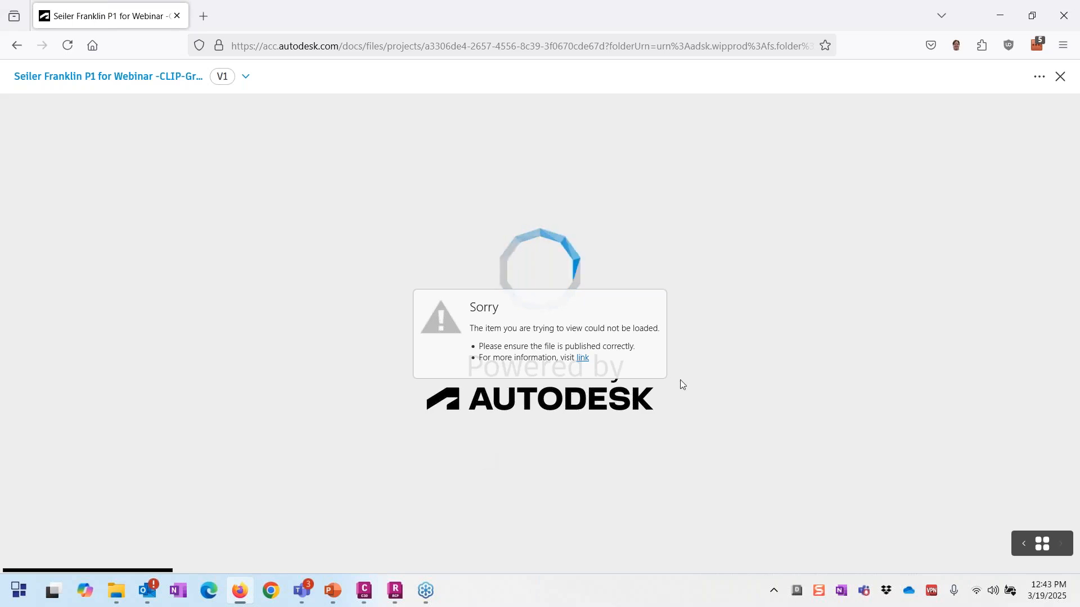
{"action": "left_click", "coordinate": [16, 45]}
{"action": "left_click", "coordinate": [270, 374]}
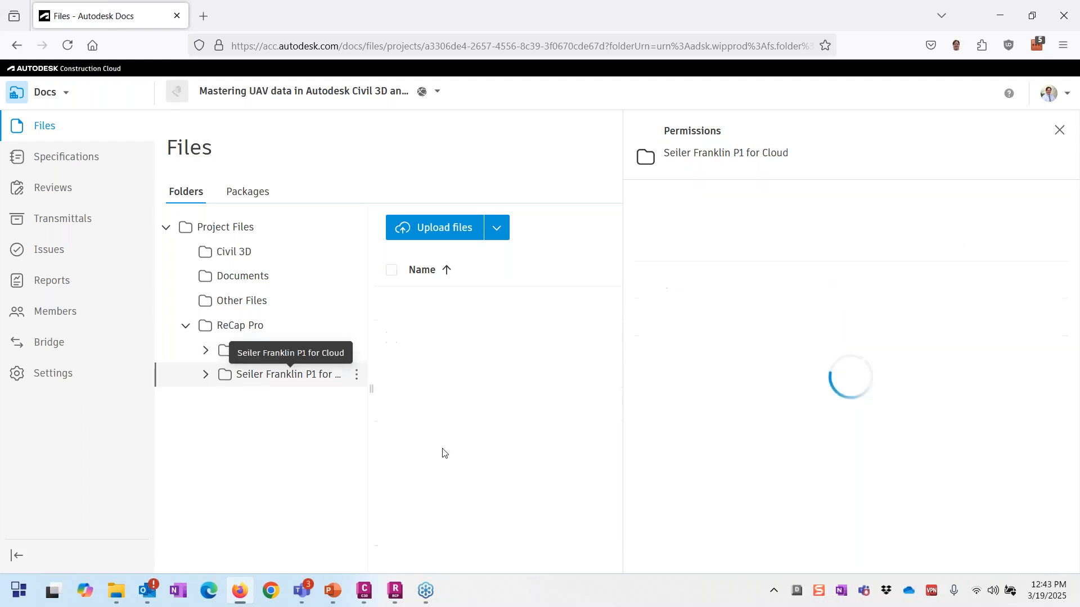
{"action": "left_click", "coordinate": [459, 414]}
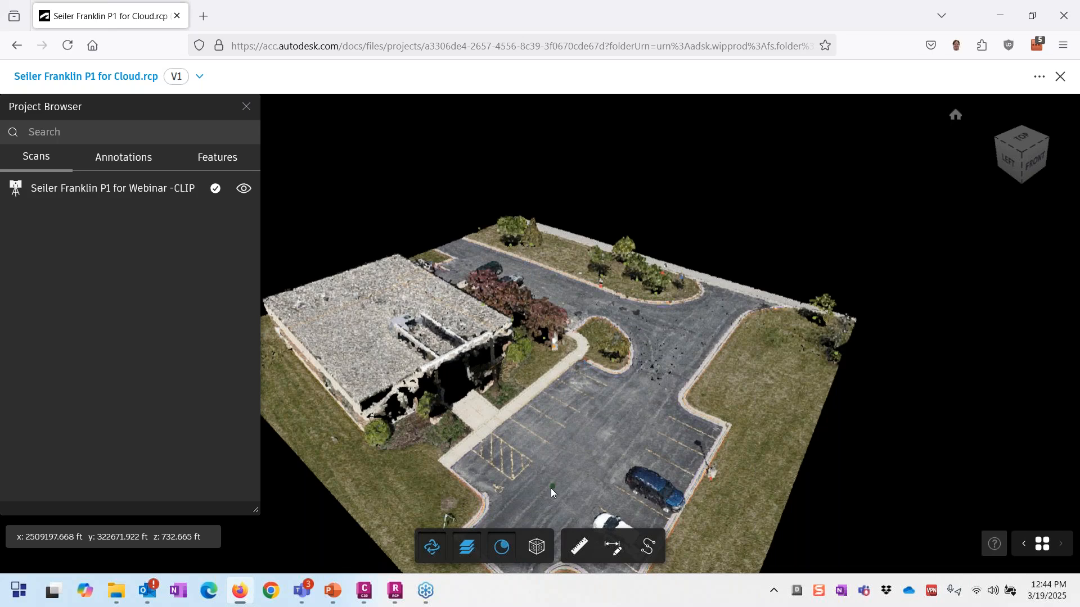
Step: Orbit the loaded building and parking lot point cloud into an oblique overview
{"action": "left_click_drag", "start_coordinate": [551, 488], "coordinate": [651, 309]}
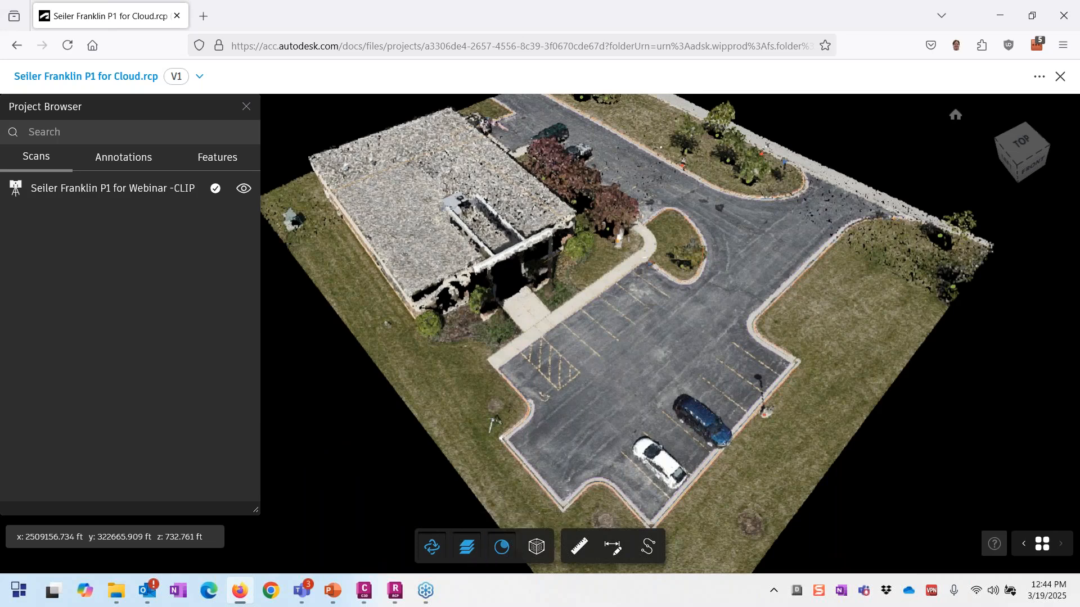
Step: Preview the point cloud coloured by intensity, elevation, grey shading and surface normals
{"action": "left_click", "coordinate": [537, 546]}
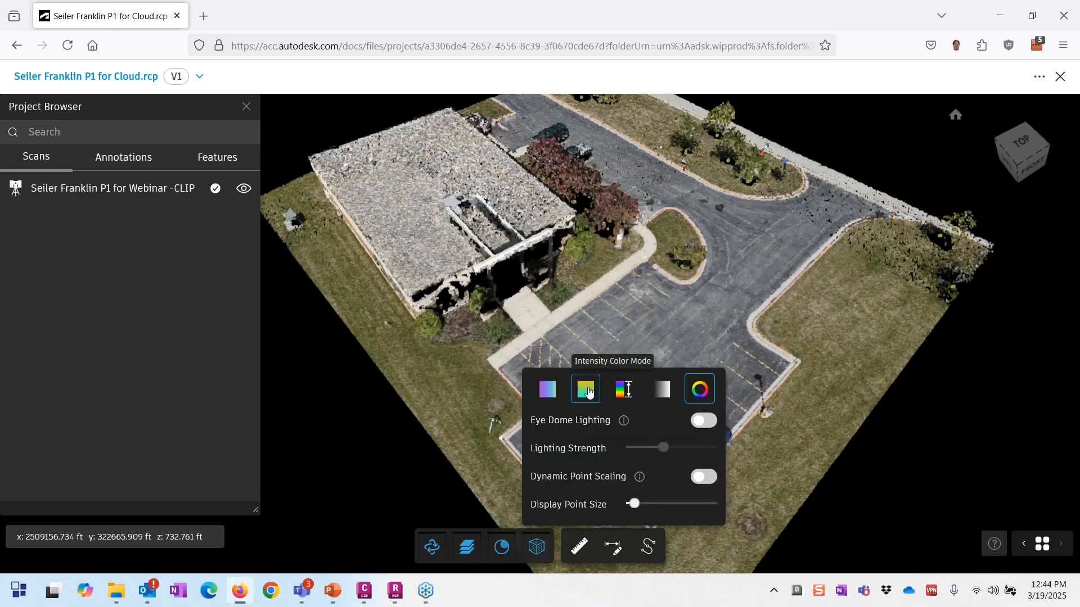
{"action": "left_click", "coordinate": [588, 392]}
{"action": "left_click", "coordinate": [625, 394]}
{"action": "left_click", "coordinate": [625, 394]}
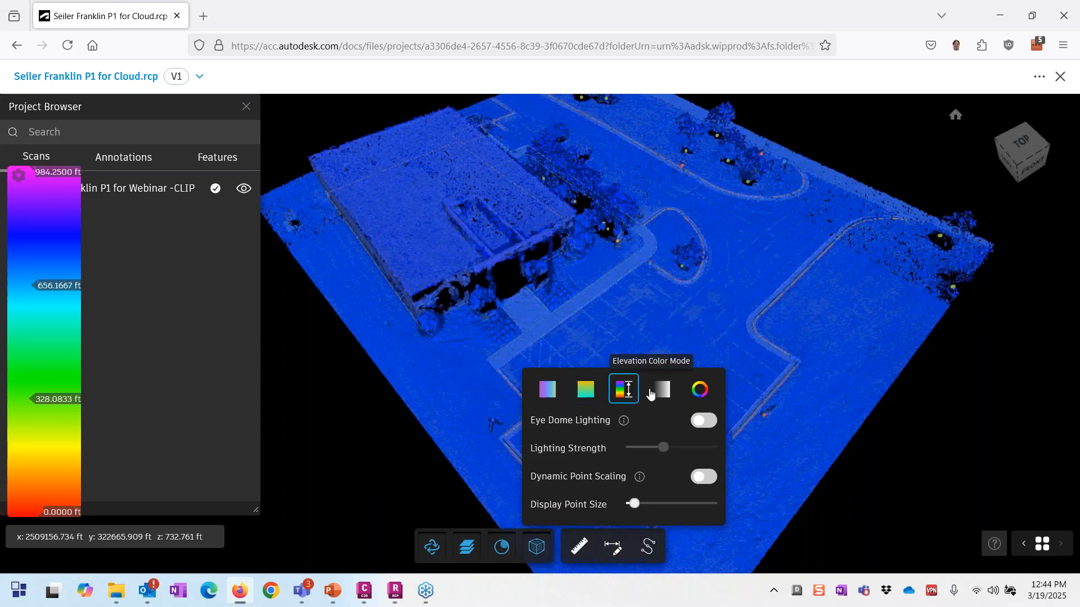
{"action": "left_click", "coordinate": [659, 393]}
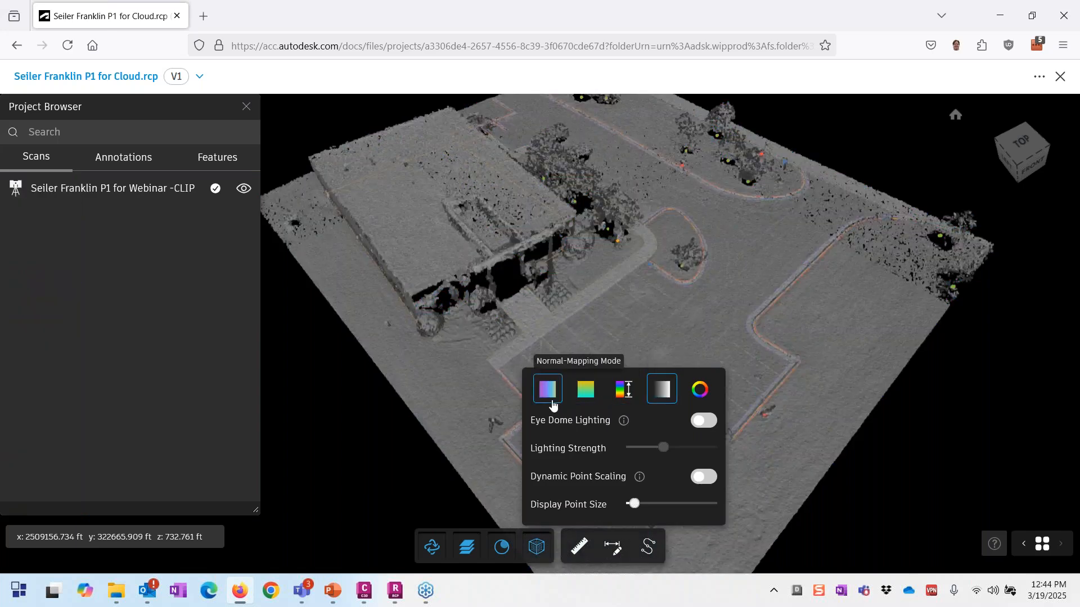
{"action": "left_click", "coordinate": [549, 396]}
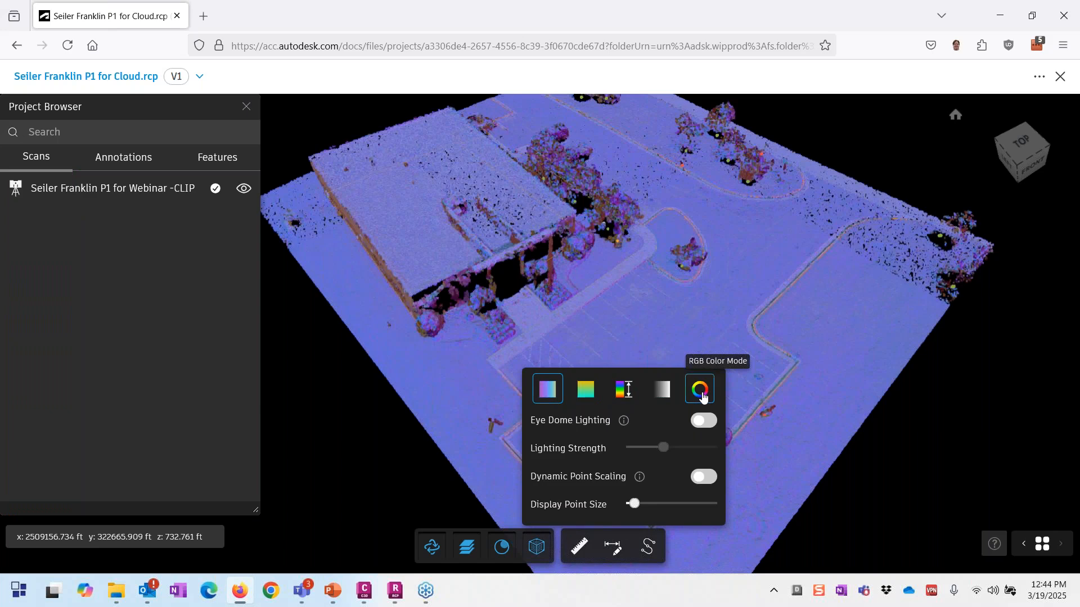
Step: Switch the cloud back to RGB colour and enable Eye Dome Lighting at 35% strength
{"action": "left_click", "coordinate": [701, 392]}
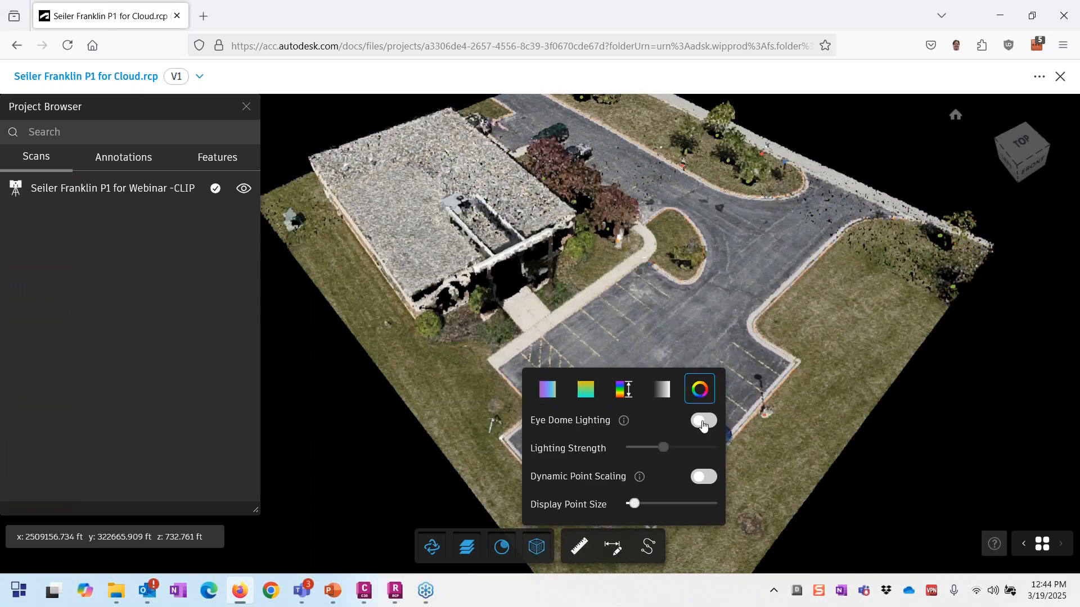
{"action": "left_click", "coordinate": [702, 421]}
{"action": "left_click_drag", "start_coordinate": [665, 452], "coordinate": [650, 454]}
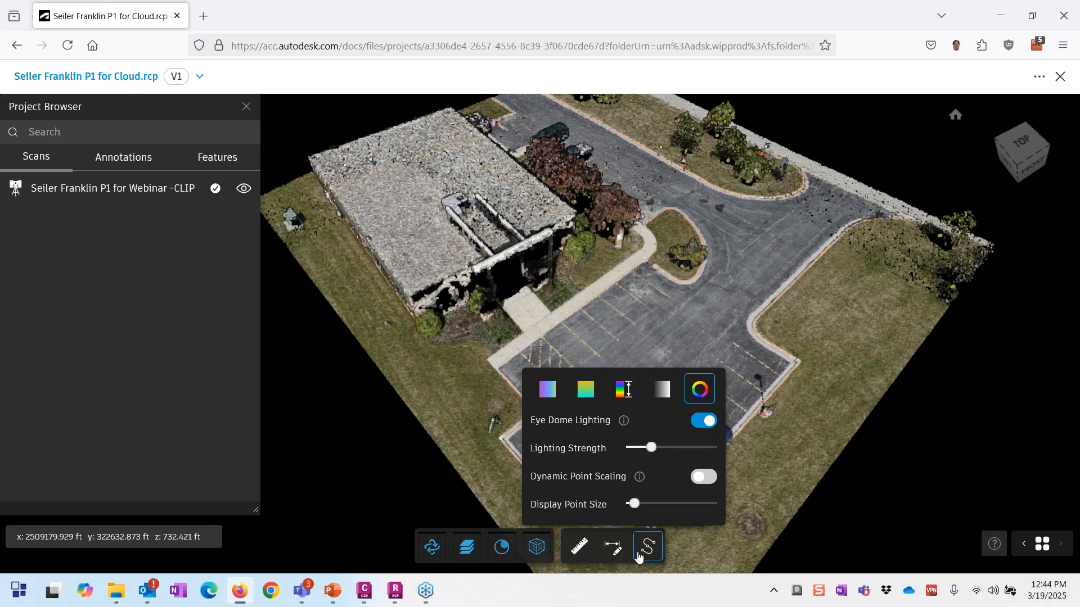
Step: Start a distance annotation, cancel it, and zoom in toward the parking stripes
{"action": "left_click", "coordinate": [613, 549]}
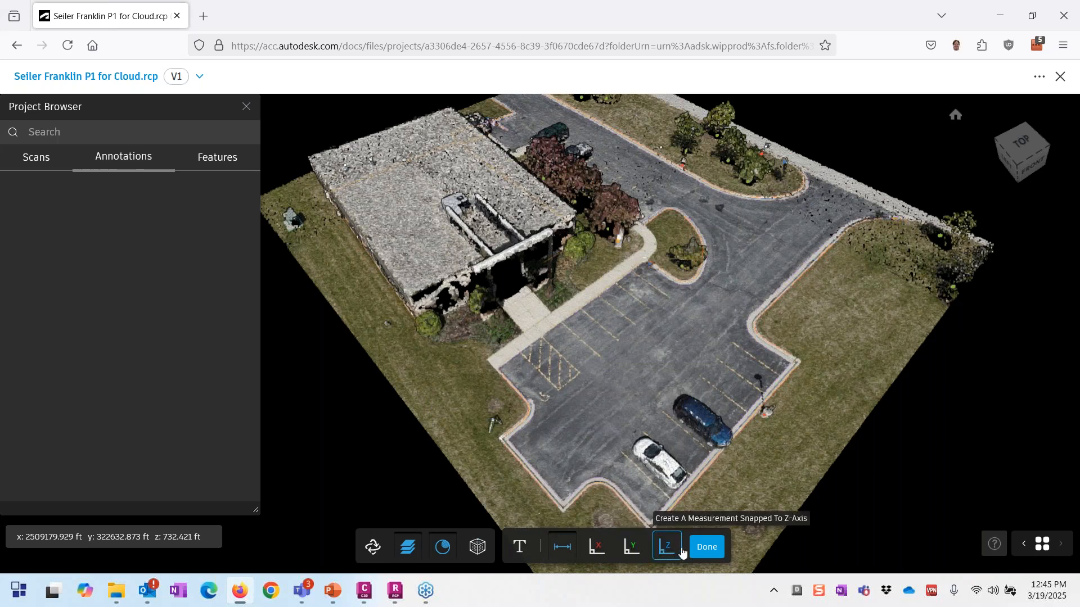
{"action": "left_click", "coordinate": [605, 342]}
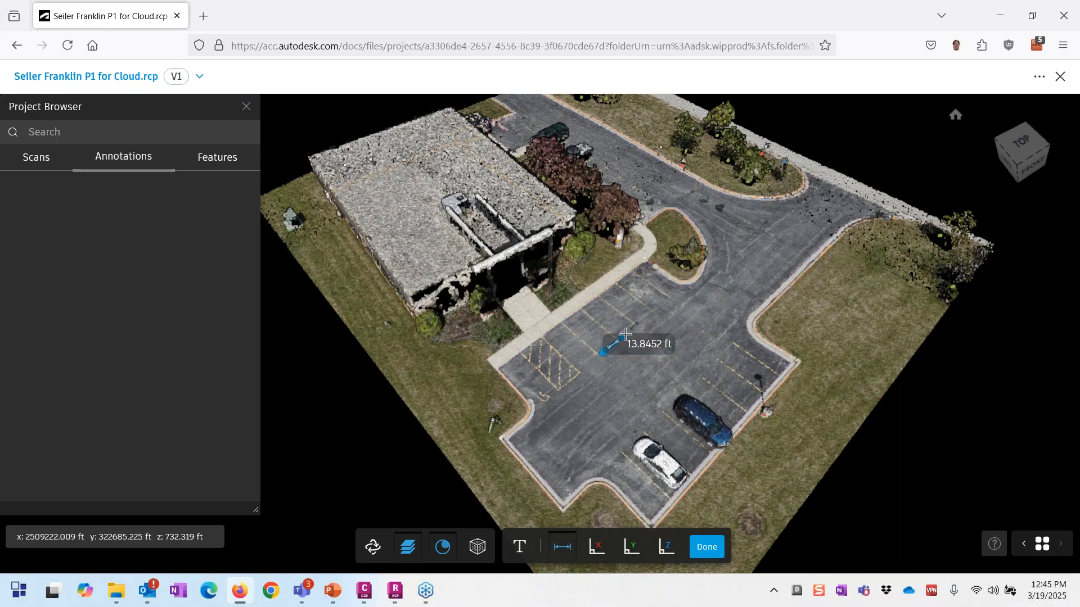
{"action": "key", "text": "Escape"}
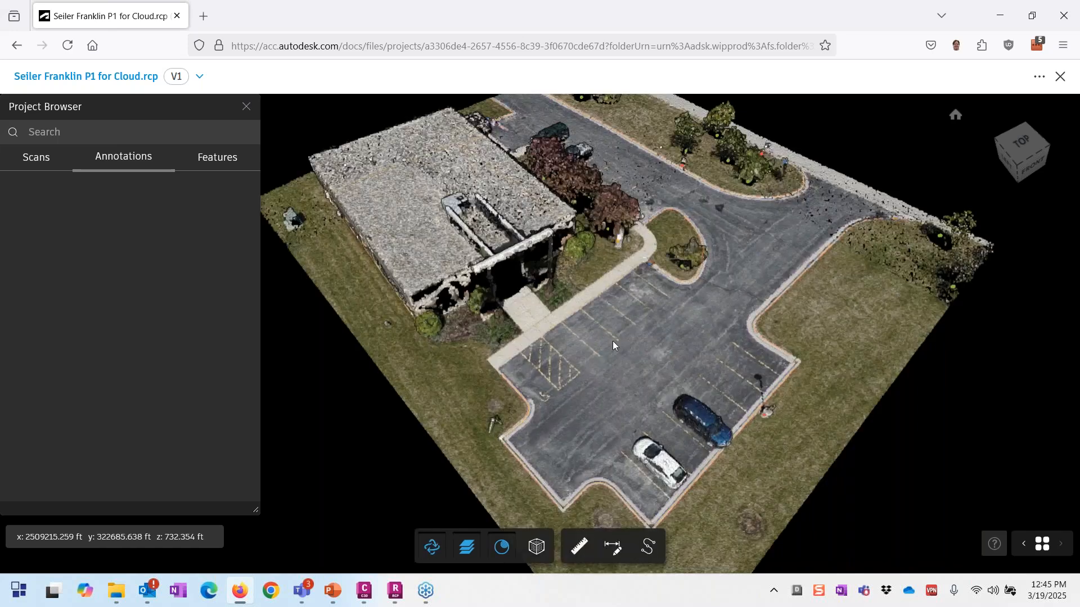
{"action": "scroll", "coordinate": [612, 341], "scroll_direction": "up", "scroll_amount": 1}
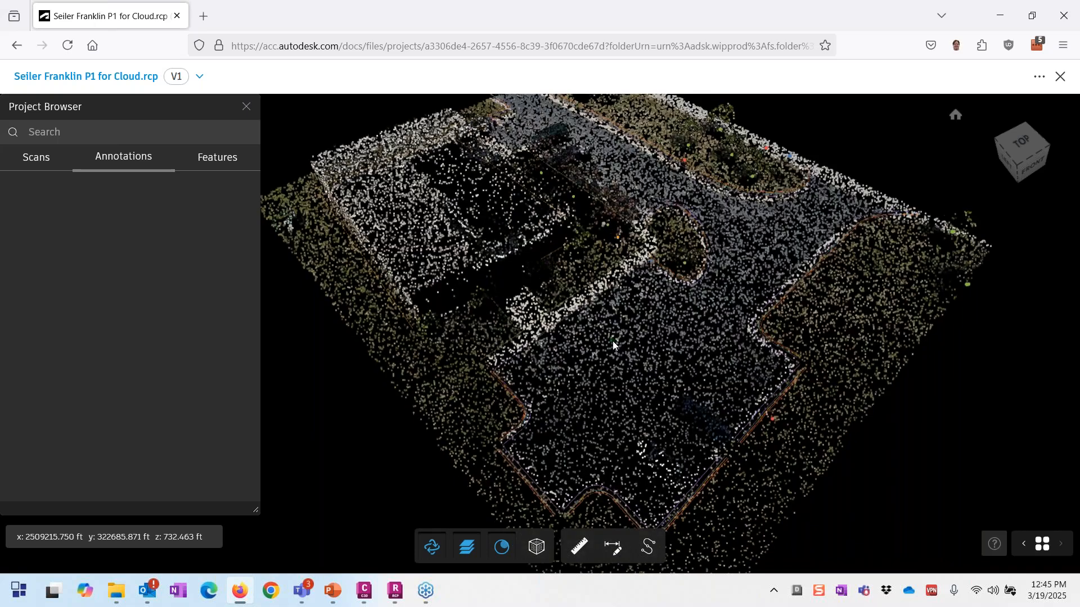
{"action": "scroll", "coordinate": [612, 340], "scroll_direction": "up", "scroll_amount": 3}
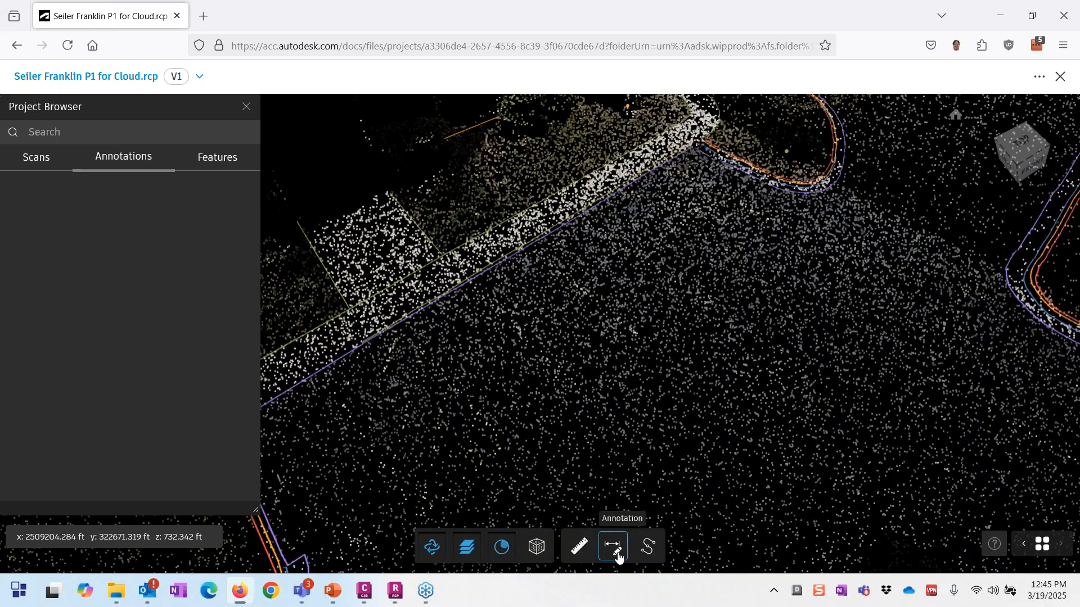
{"action": "left_click", "coordinate": [617, 555]}
{"action": "left_click", "coordinate": [665, 547]}
{"action": "left_click", "coordinate": [706, 547]}
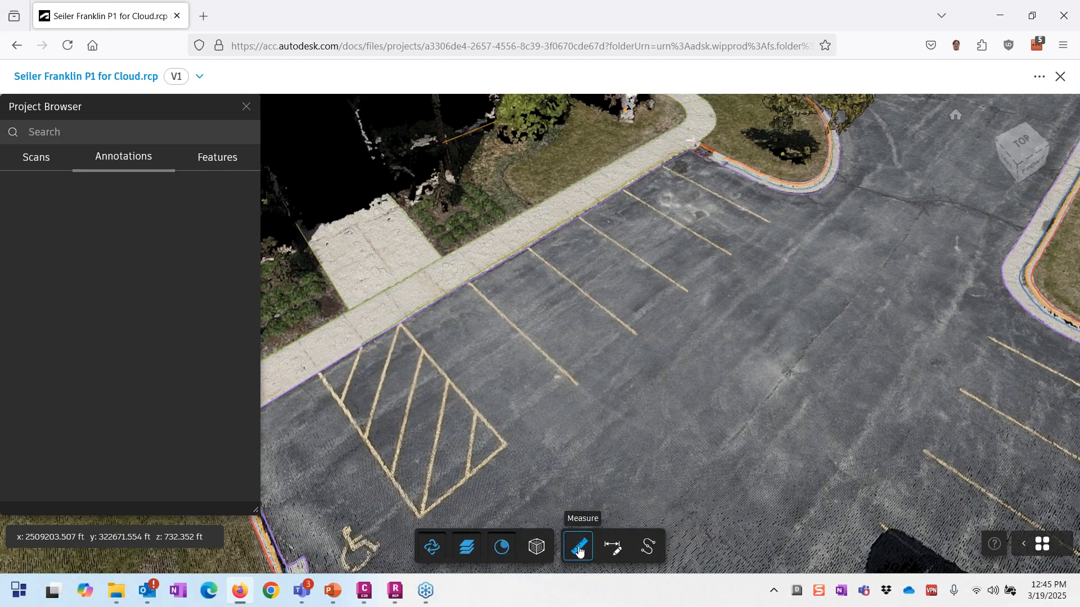
Step: Measure the distance between two parking stripes, about 9' 1-1/4", then close the measurement
{"action": "left_click", "coordinate": [579, 551]}
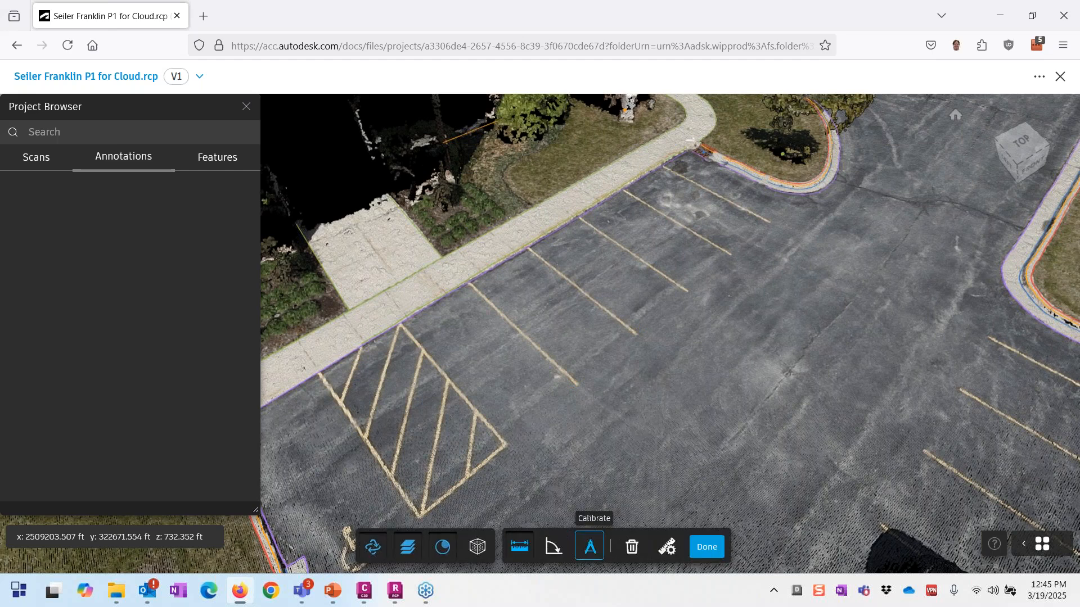
{"action": "left_click", "coordinate": [575, 383]}
{"action": "left_click", "coordinate": [635, 334]}
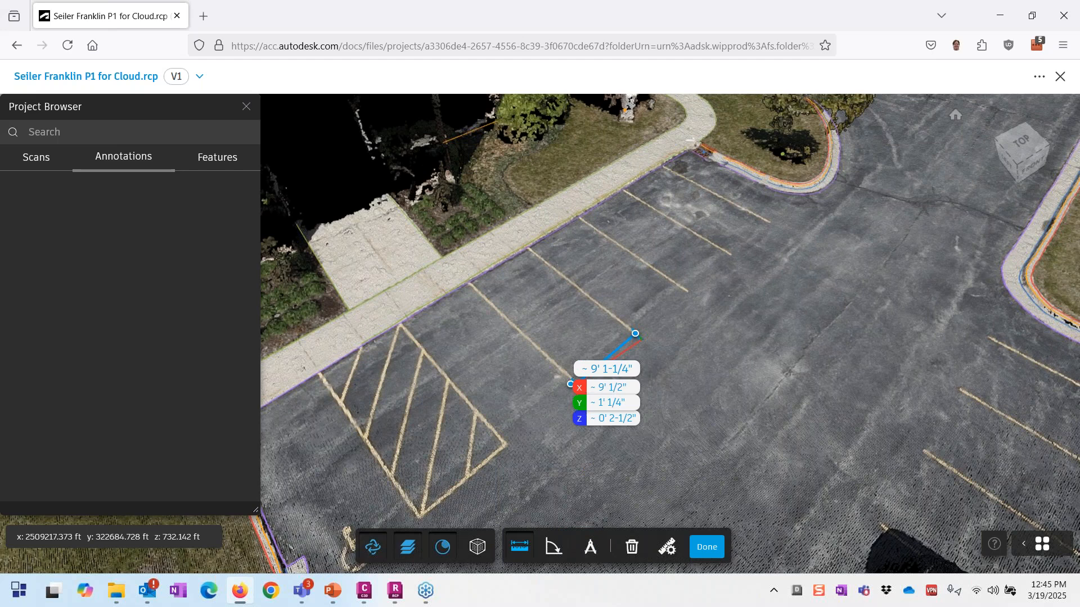
{"action": "left_click", "coordinate": [697, 547]}
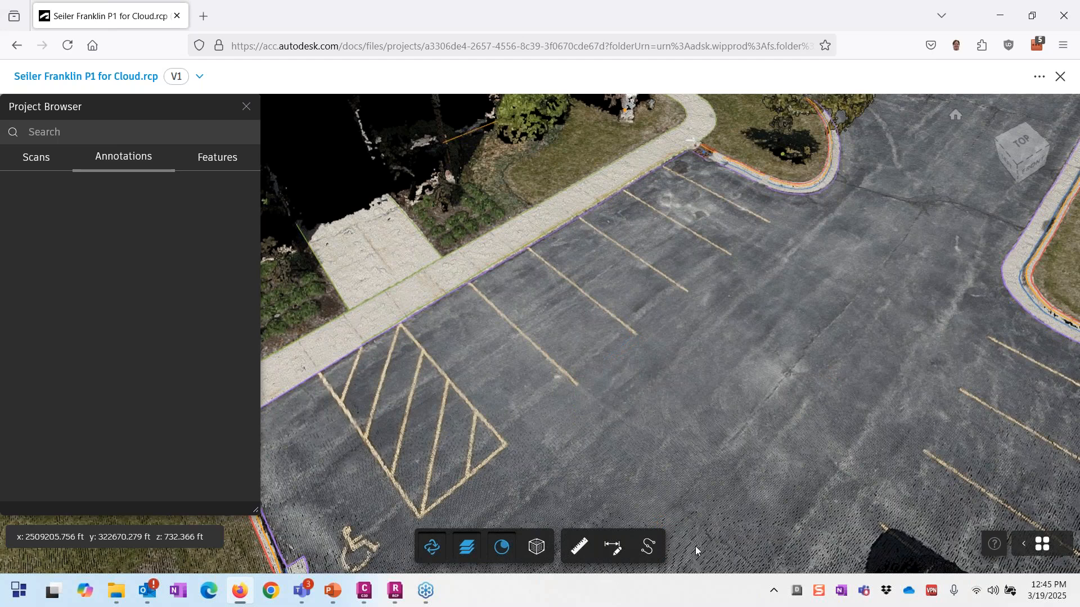
Step: Zoom and orbit to a low, close view of the driveway curb and storm drain inlet
{"action": "scroll", "coordinate": [580, 374], "scroll_direction": "down", "scroll_amount": 5}
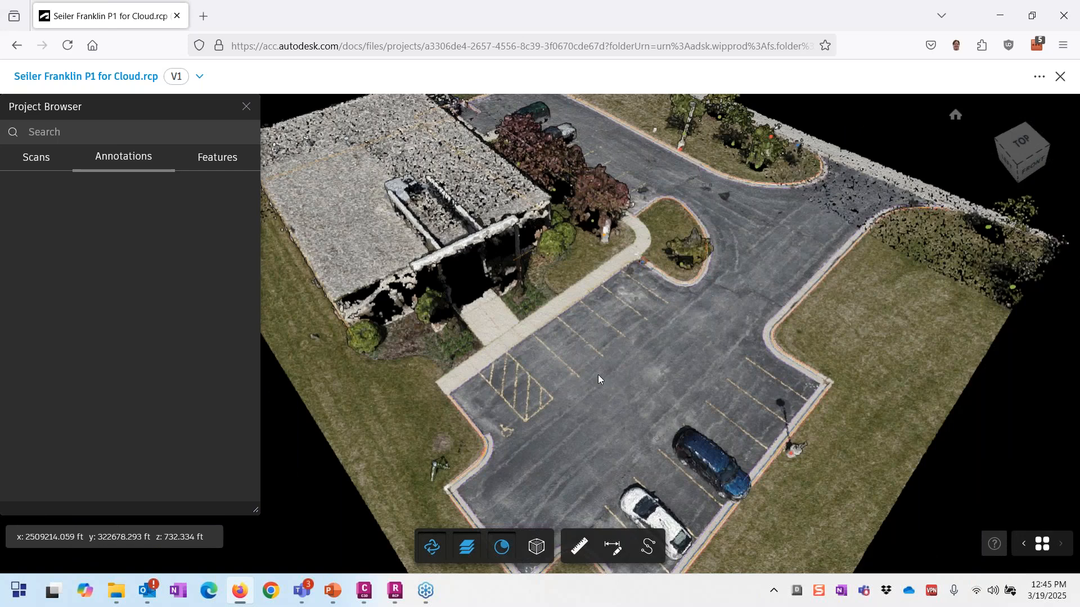
{"action": "scroll", "coordinate": [598, 375], "scroll_direction": "down", "scroll_amount": 1}
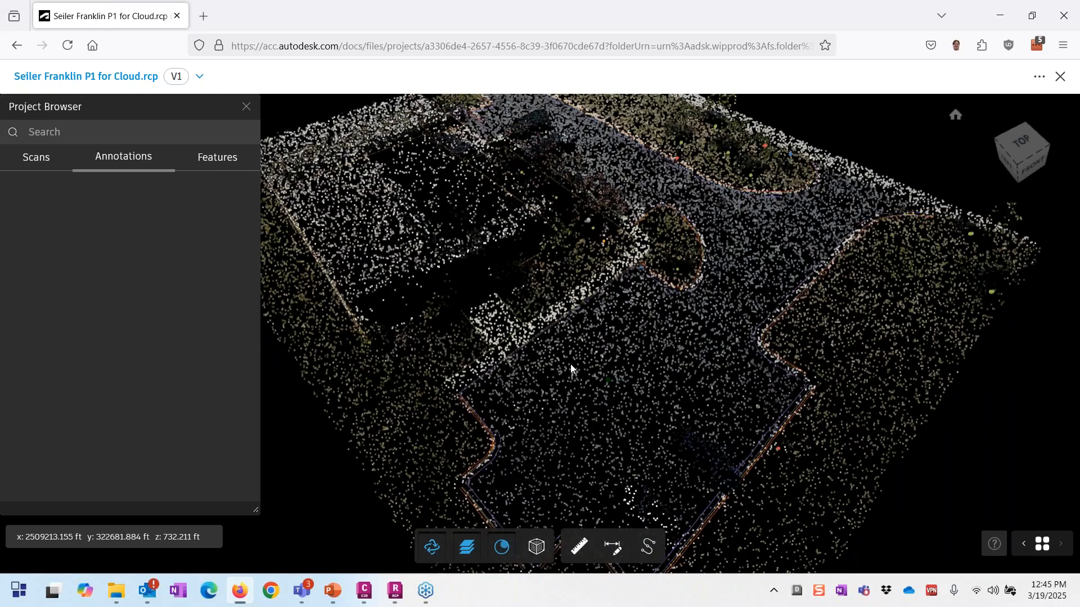
{"action": "left_click_drag", "start_coordinate": [570, 369], "coordinate": [798, 354]}
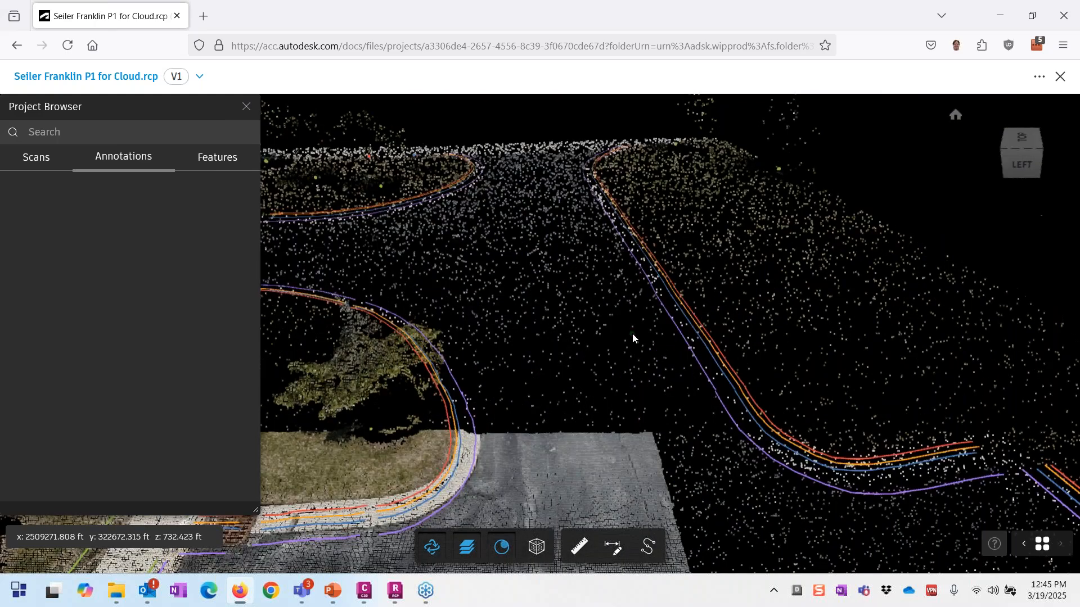
{"action": "scroll", "coordinate": [632, 336], "scroll_direction": "up", "scroll_amount": 1}
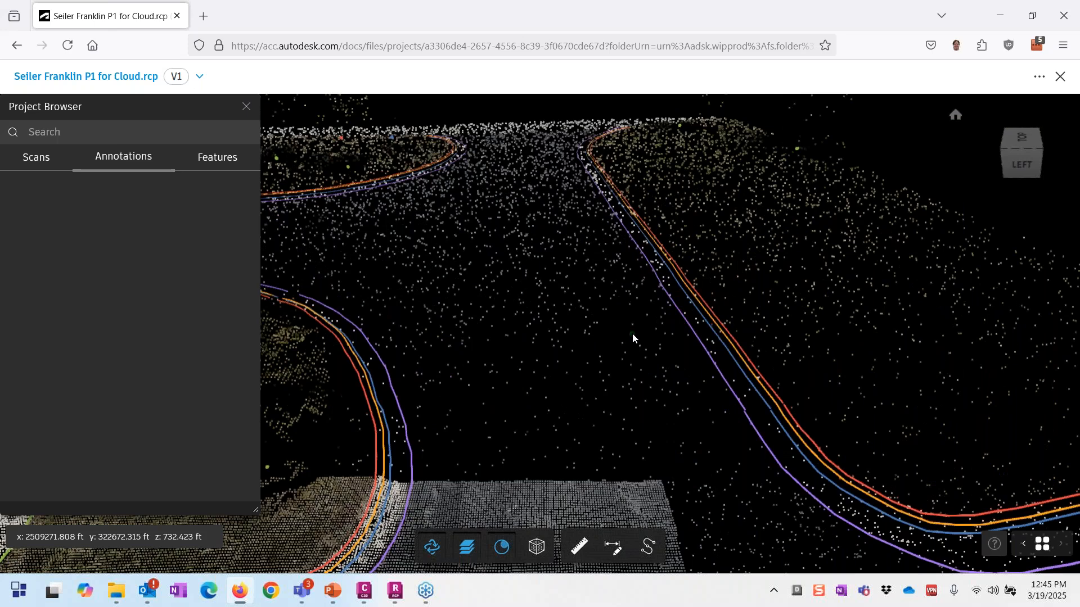
{"action": "scroll", "coordinate": [632, 336], "scroll_direction": "down", "scroll_amount": 1}
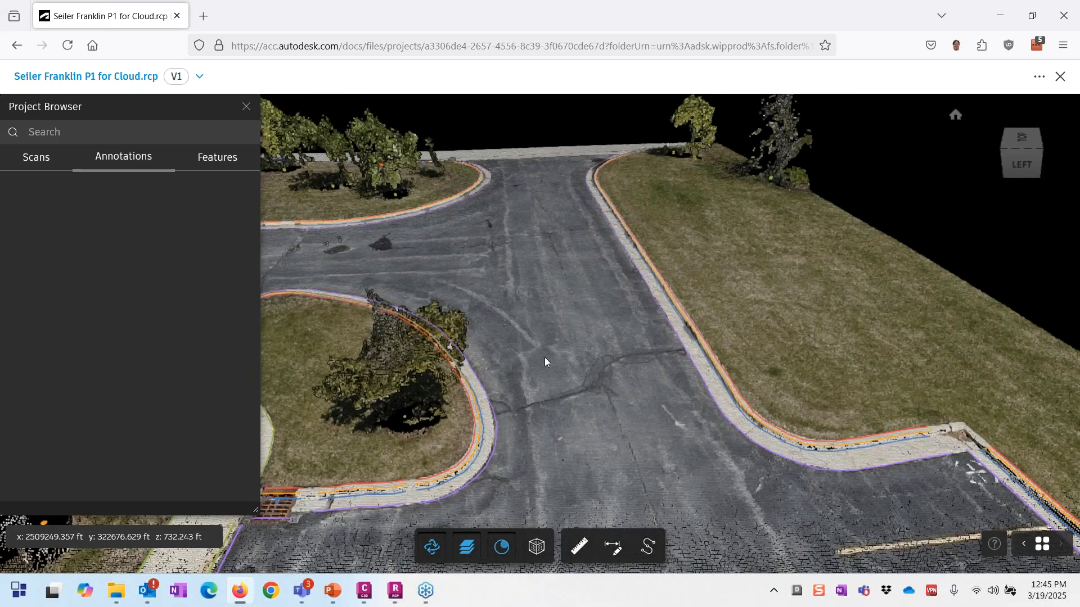
{"action": "left_click_drag", "start_coordinate": [544, 357], "coordinate": [513, 276]}
{"action": "scroll", "coordinate": [513, 276], "scroll_direction": "up", "scroll_amount": 4}
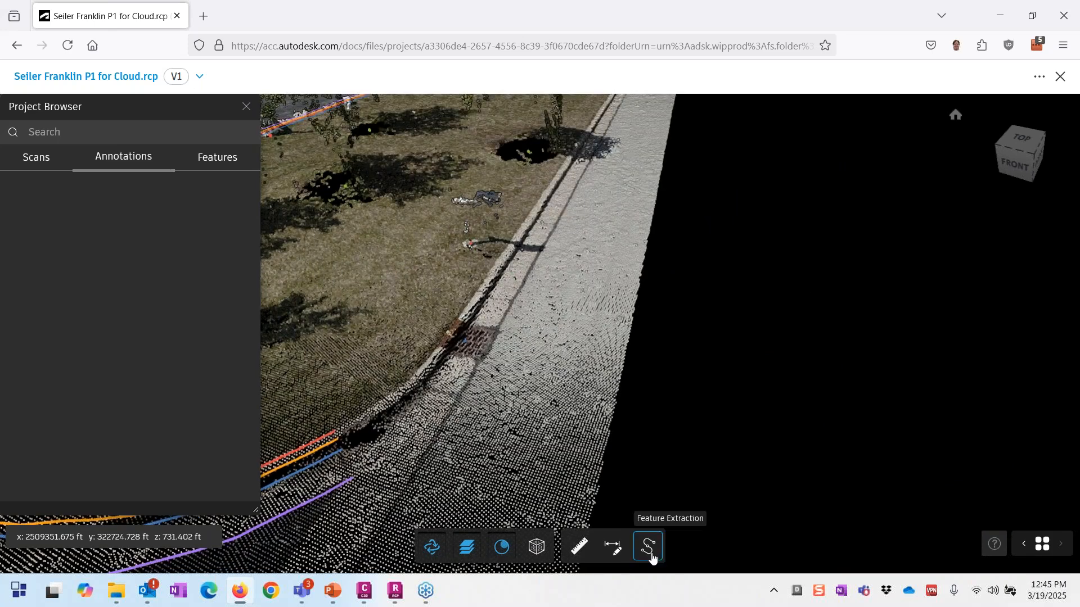
Step: Open the feature extraction tools, switch to Point templates, and open the Manage Schema dialog
{"action": "left_click", "coordinate": [651, 555]}
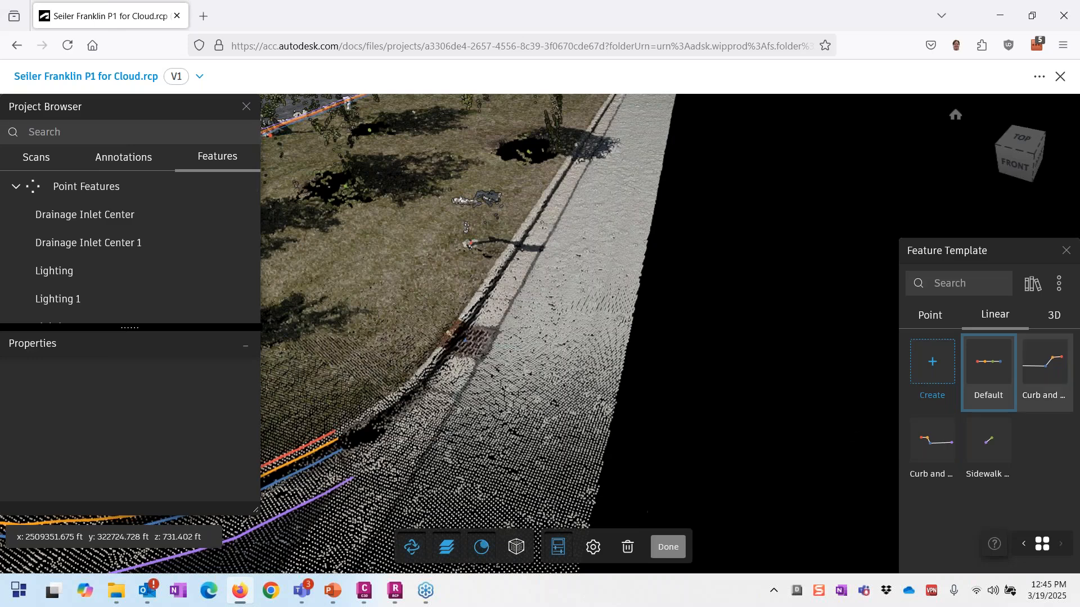
{"action": "left_click", "coordinate": [1048, 319]}
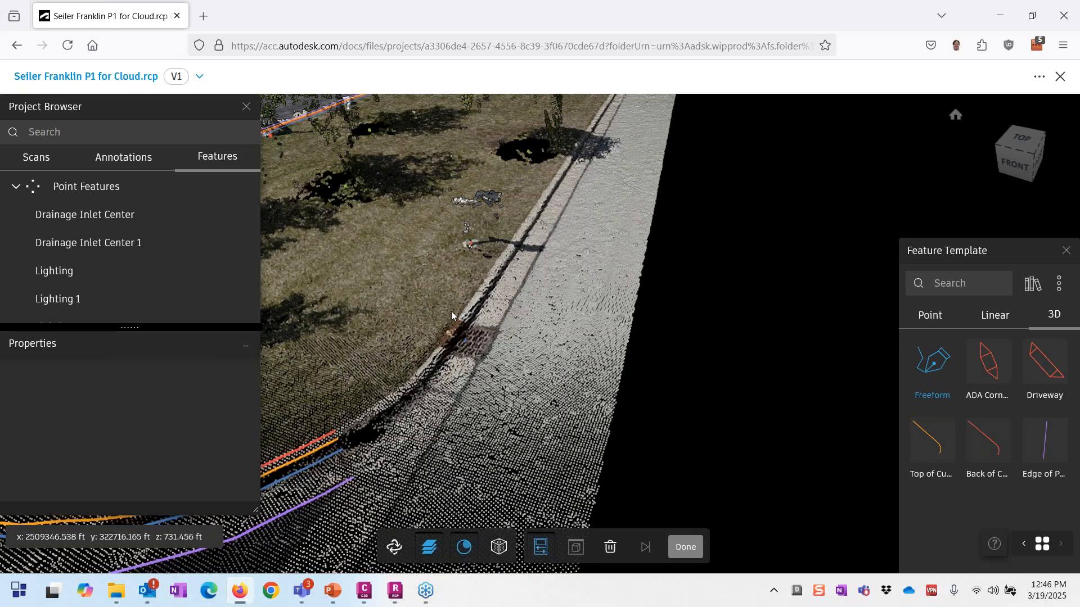
{"action": "left_click", "coordinate": [933, 323]}
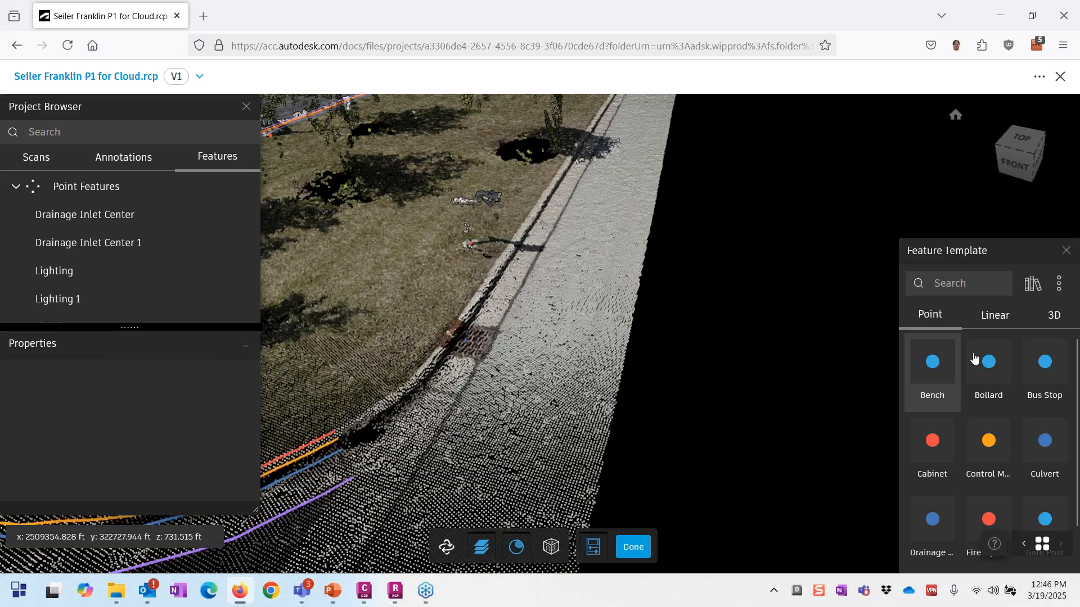
{"action": "left_click", "coordinate": [1032, 285]}
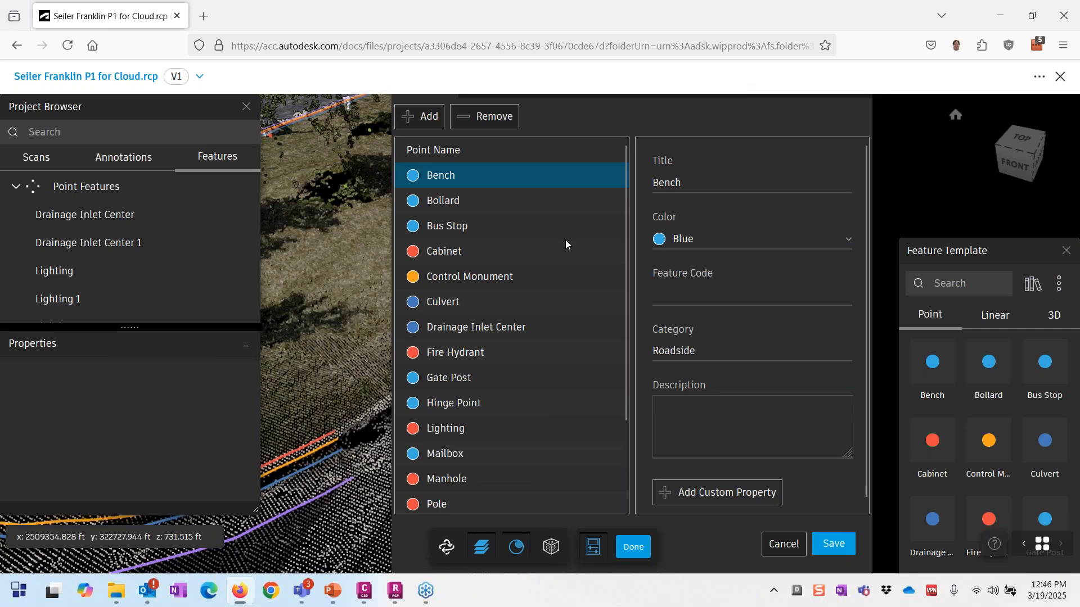
Step: Review the Bollard, Cabinet and Fire Hydrant point types, checking Fire Hydrant's feature code HYD
{"action": "left_click", "coordinate": [442, 201]}
{"action": "left_click", "coordinate": [437, 228]}
{"action": "left_click", "coordinate": [439, 254]}
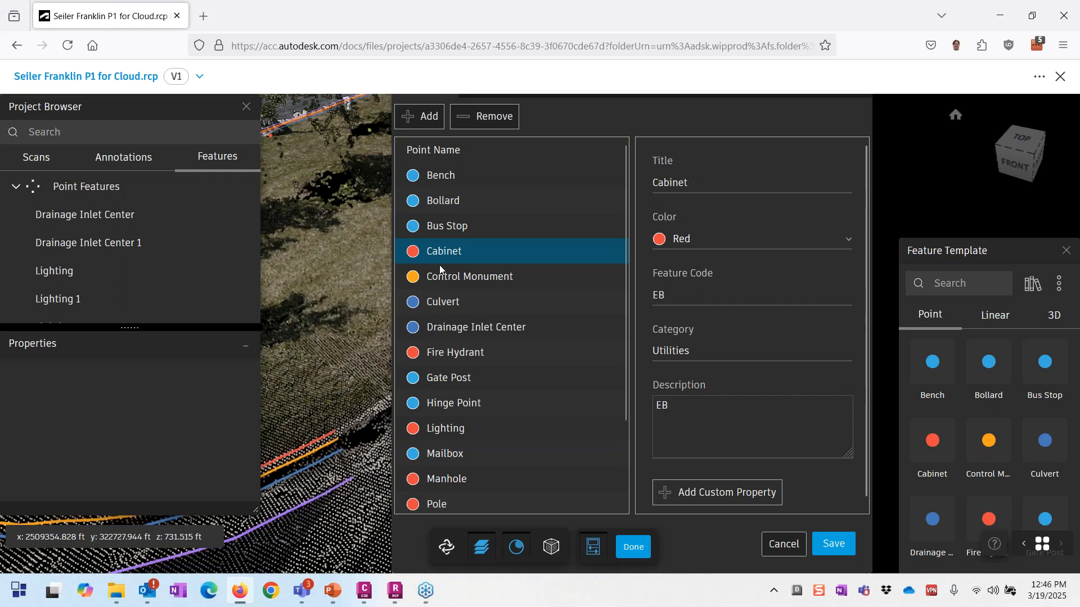
{"action": "left_click", "coordinate": [437, 375]}
{"action": "left_click", "coordinate": [451, 352]}
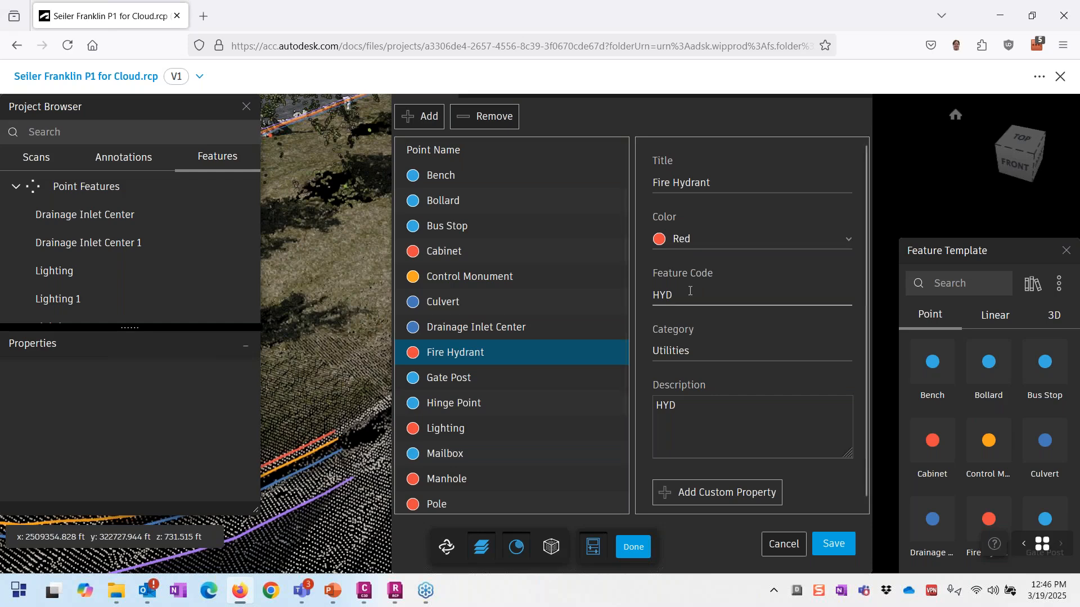
{"action": "left_click_drag", "start_coordinate": [690, 295], "coordinate": [645, 300]}
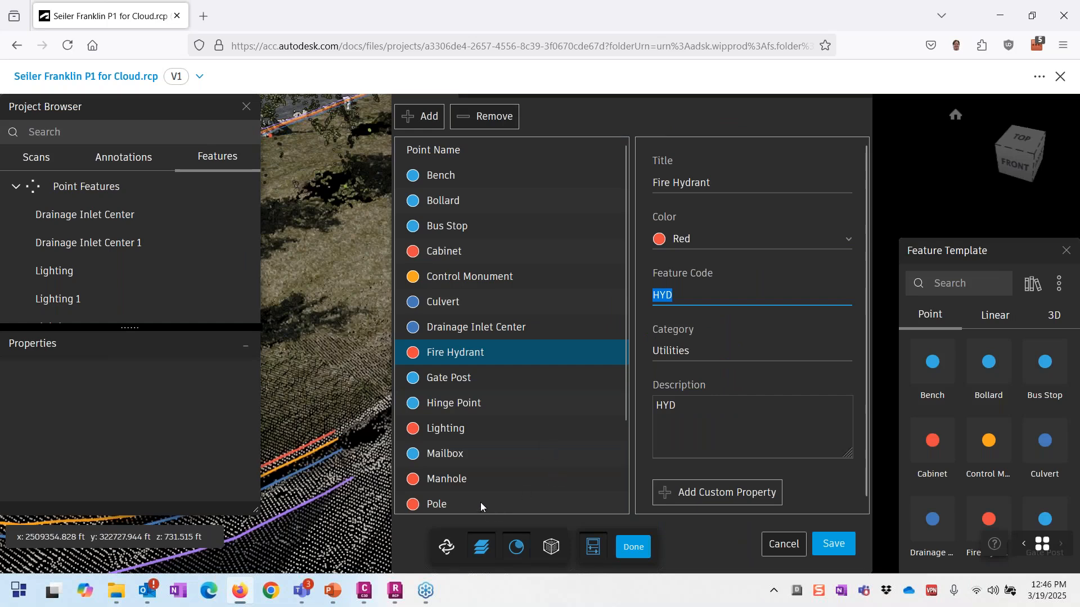
Step: Clear the selection and cancel the schema dialog without saving changes
{"action": "scroll", "coordinate": [788, 234], "scroll_direction": "down", "scroll_amount": 1}
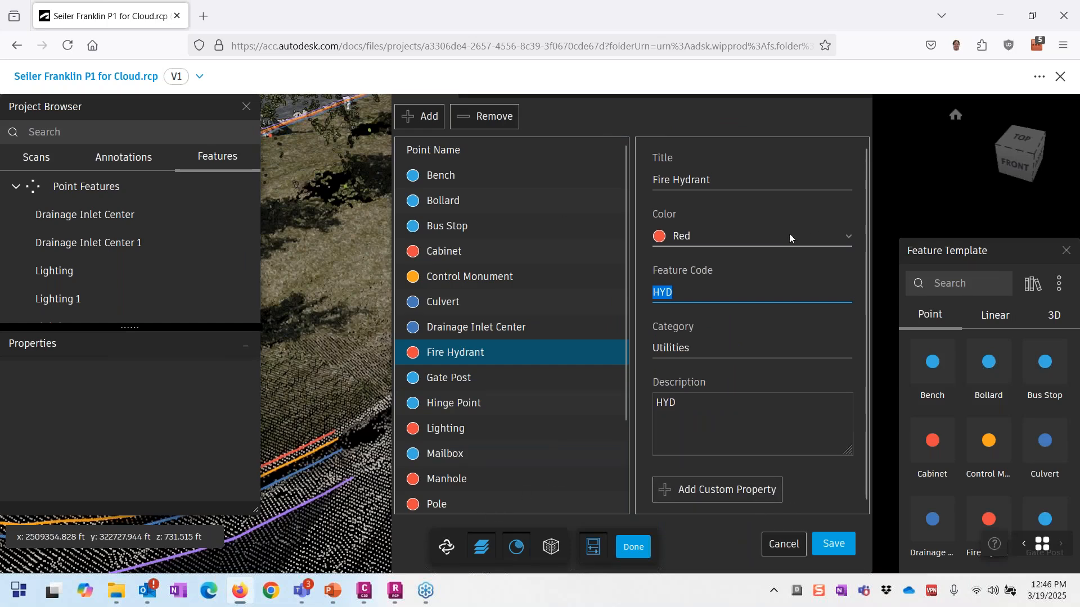
{"action": "key", "text": "Escape"}
{"action": "left_click", "coordinate": [713, 122]}
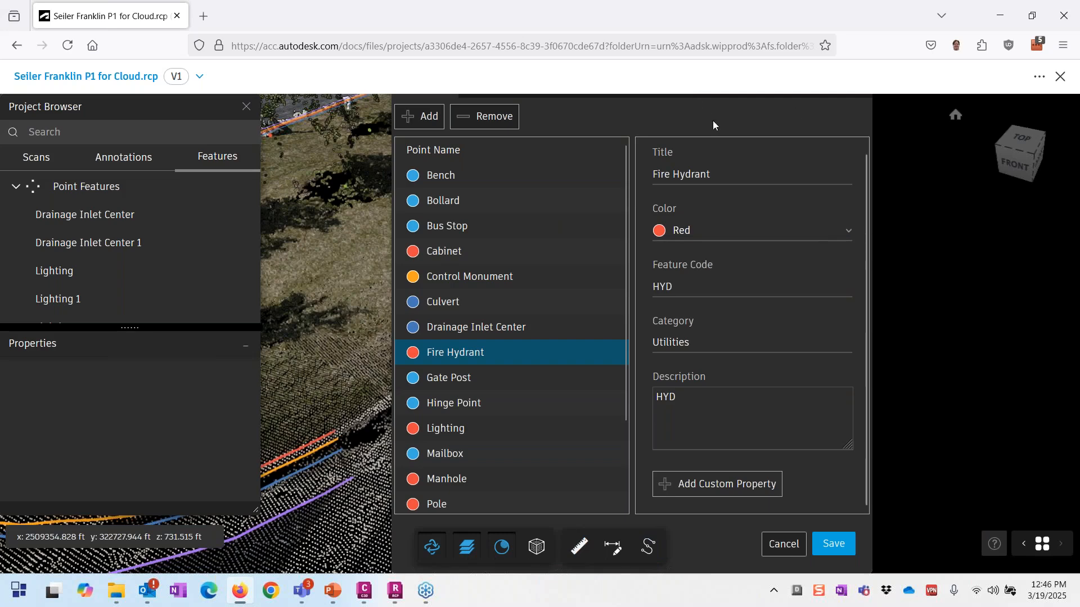
{"action": "left_click", "coordinate": [784, 544]}
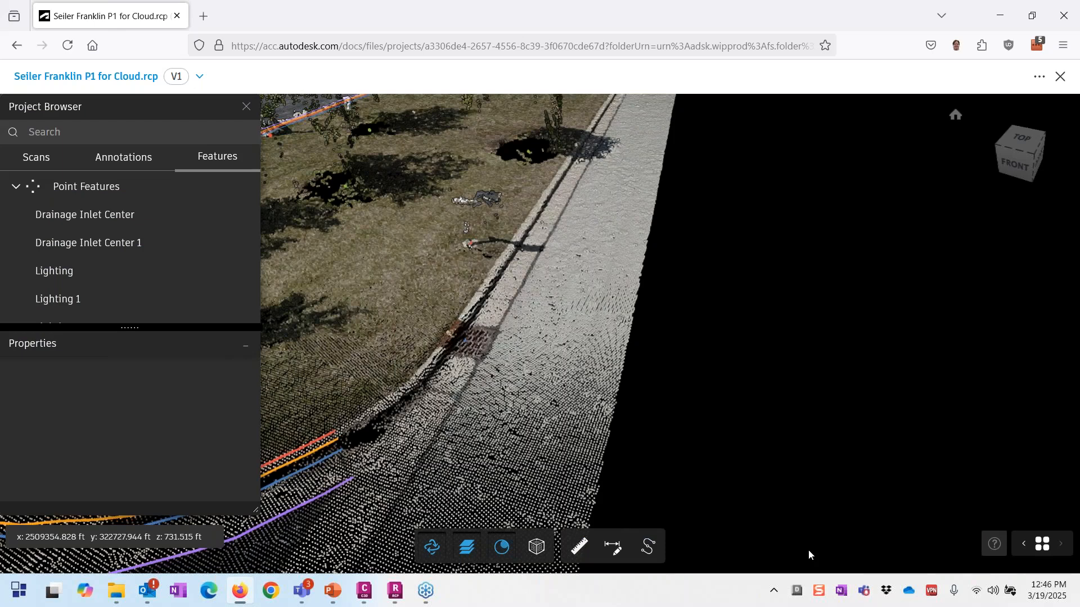
Step: Zoom in on the curb by the drainage inlet and start a linear feature from the Default template
{"action": "scroll", "coordinate": [678, 366], "scroll_direction": "down", "scroll_amount": 3}
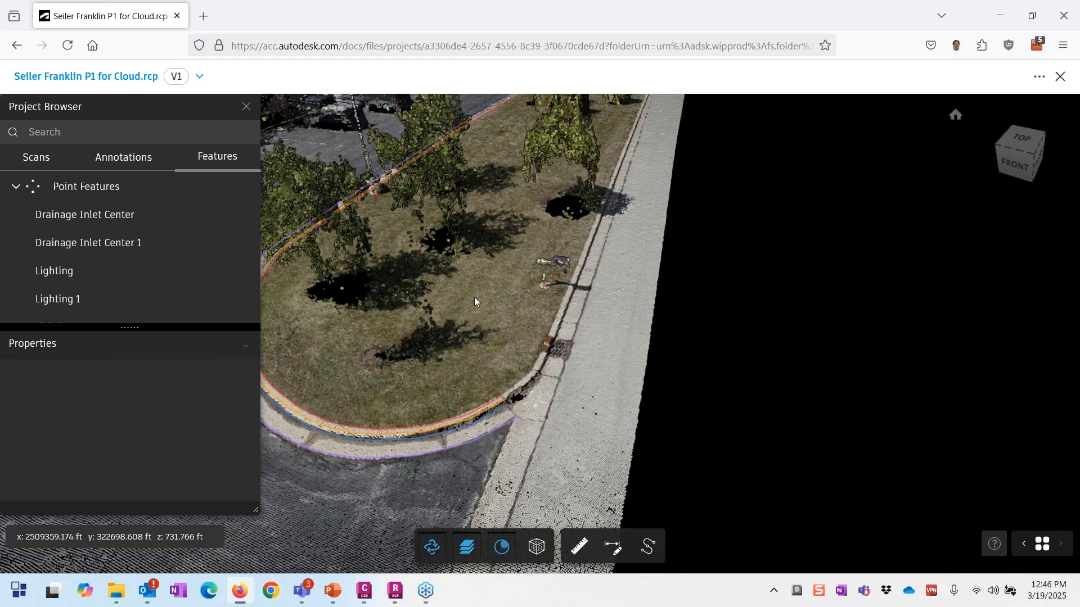
{"action": "scroll", "coordinate": [557, 326], "scroll_direction": "up", "scroll_amount": 1}
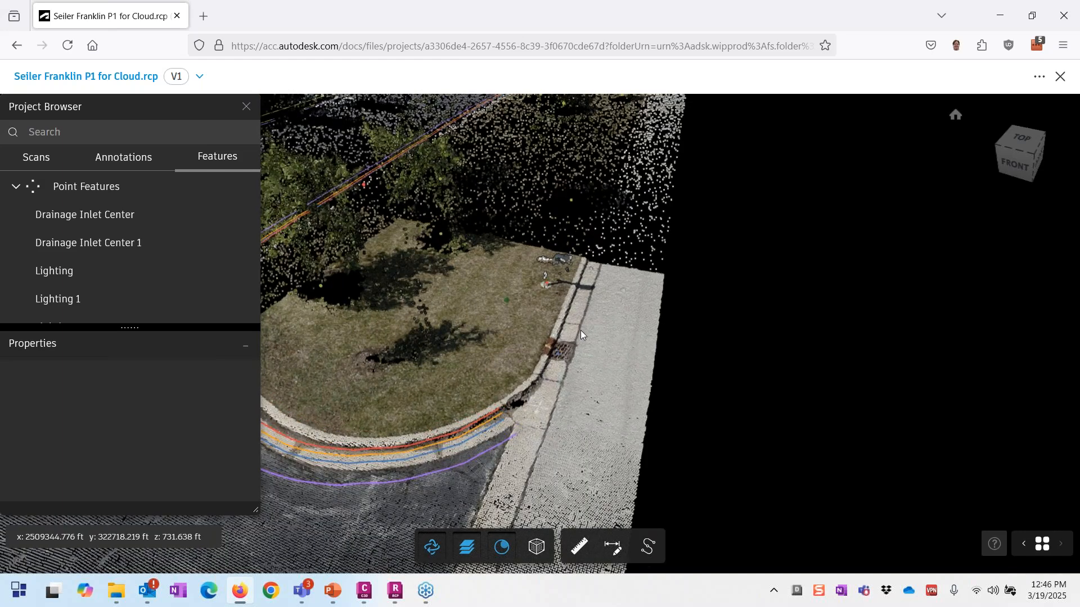
{"action": "scroll", "coordinate": [580, 332], "scroll_direction": "up", "scroll_amount": 3}
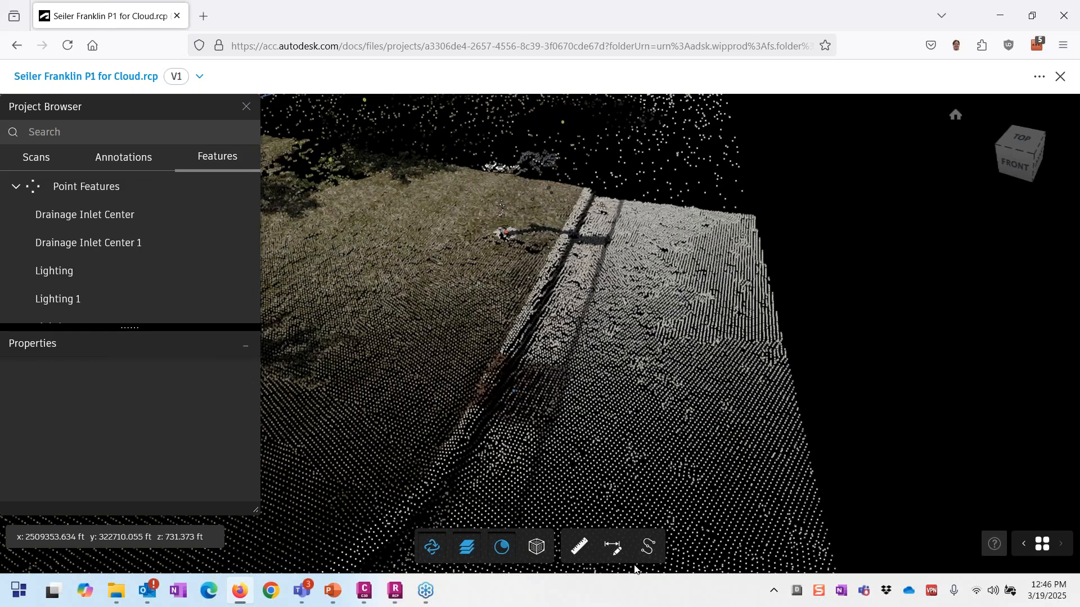
{"action": "left_click", "coordinate": [647, 547]}
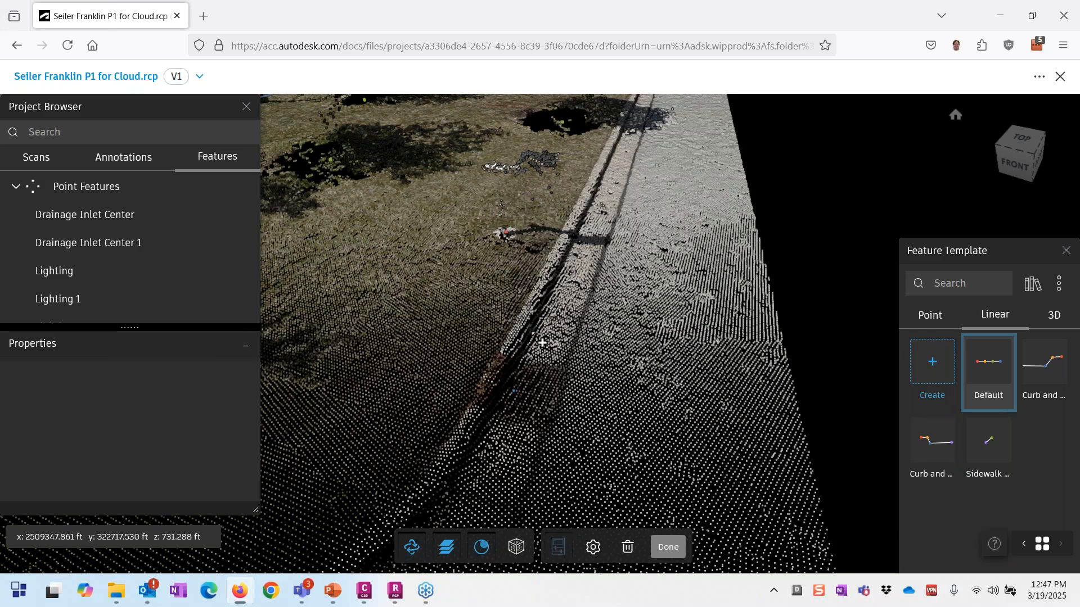
Step: Place a cross section across the curb and mark four profile nodes from curb to road surface
{"action": "left_click", "coordinate": [534, 335]}
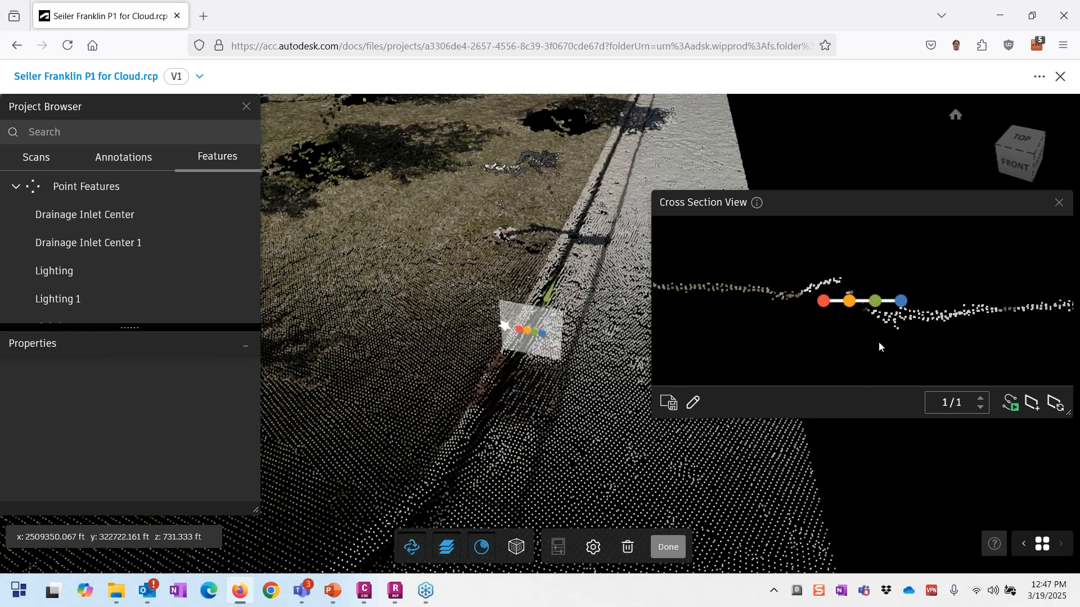
{"action": "left_click", "coordinate": [820, 288]}
{"action": "left_click", "coordinate": [842, 280]}
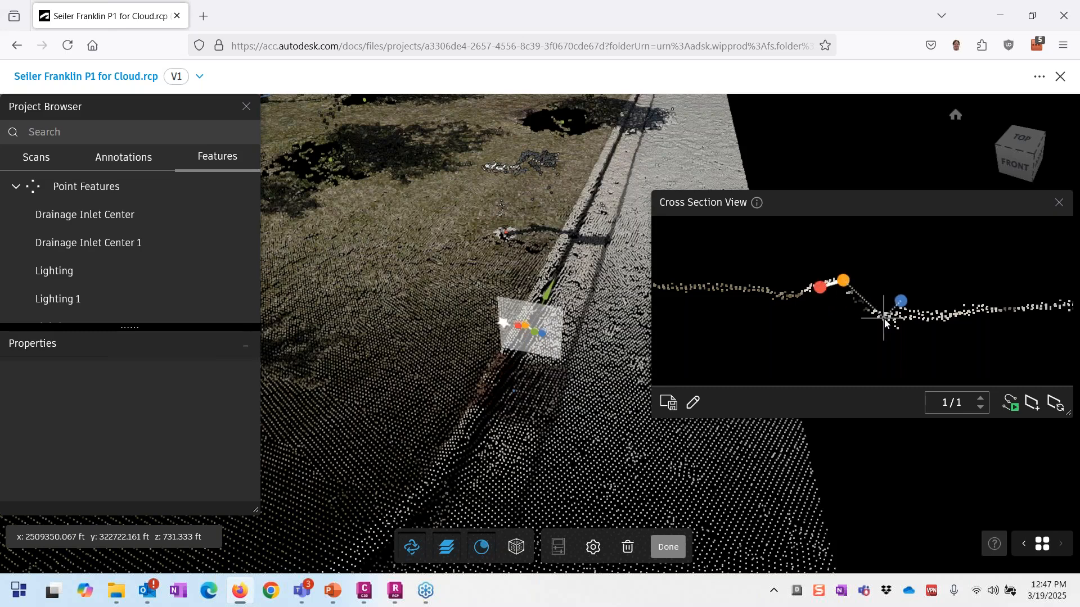
{"action": "left_click", "coordinate": [884, 318]}
{"action": "left_click", "coordinate": [995, 310]}
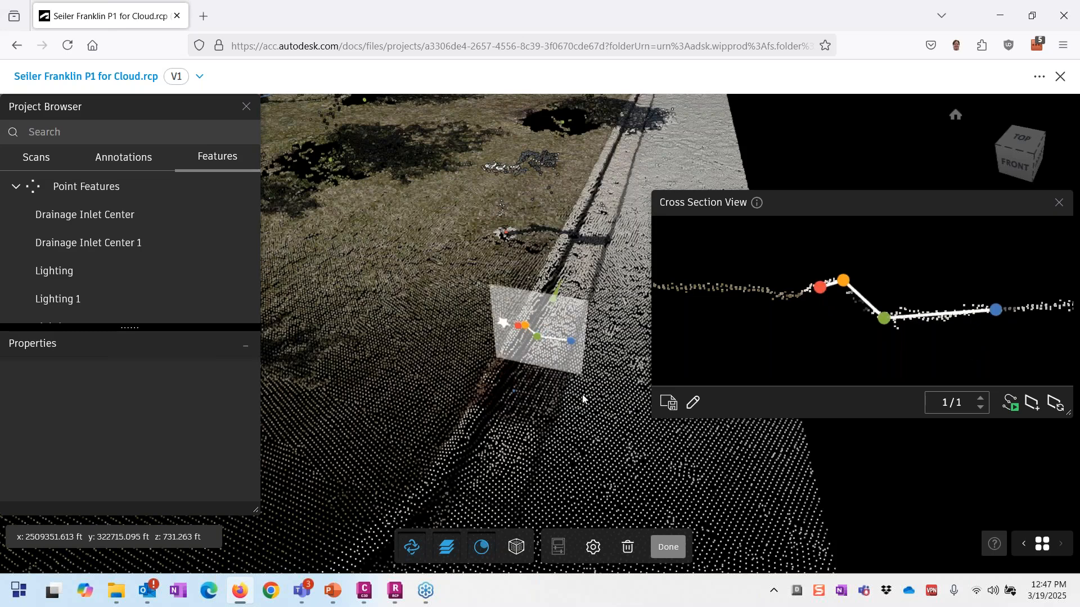
Step: Adjust the profile nodes onto the curb top and pavement, then open the extraction settings
{"action": "left_click_drag", "start_coordinate": [524, 325], "coordinate": [524, 327]}
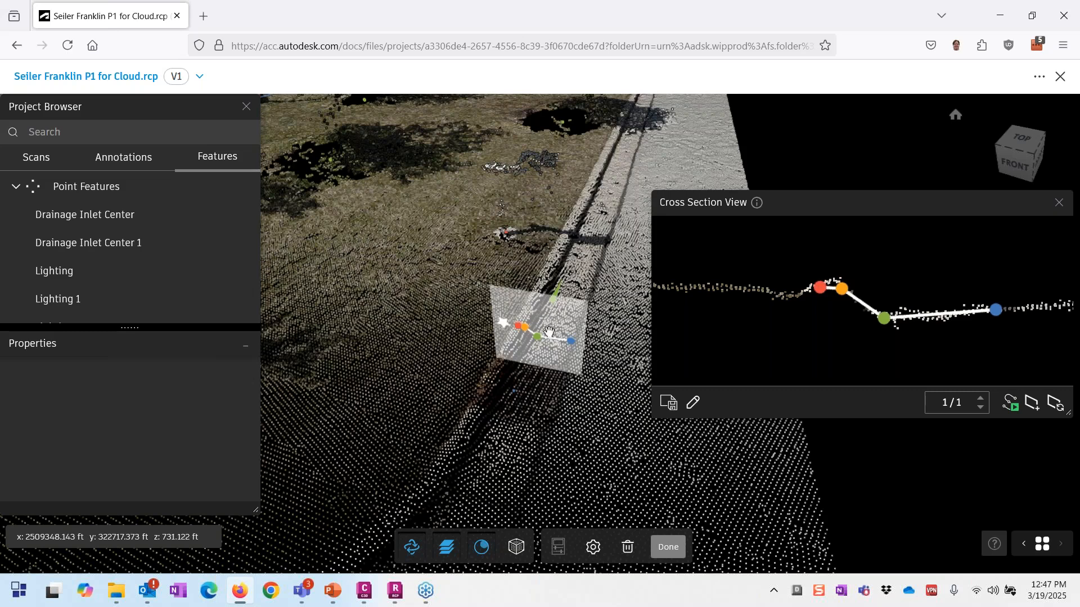
{"action": "left_click_drag", "start_coordinate": [549, 332], "coordinate": [554, 307]}
{"action": "mouse_move", "coordinate": [810, 290]}
{"action": "left_mouse_down"}
{"action": "mouse_move", "coordinate": [784, 280]}
{"action": "mouse_move", "coordinate": [814, 281]}
{"action": "left_mouse_up"}
{"action": "left_click_drag", "start_coordinate": [861, 315], "coordinate": [840, 300]}
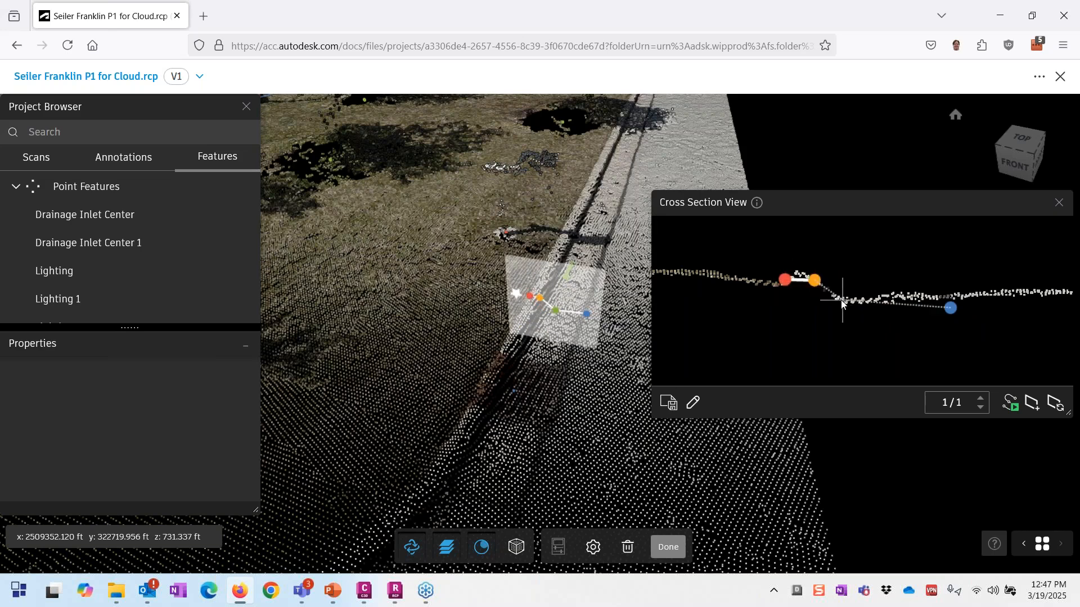
{"action": "left_click_drag", "start_coordinate": [950, 308], "coordinate": [933, 297]}
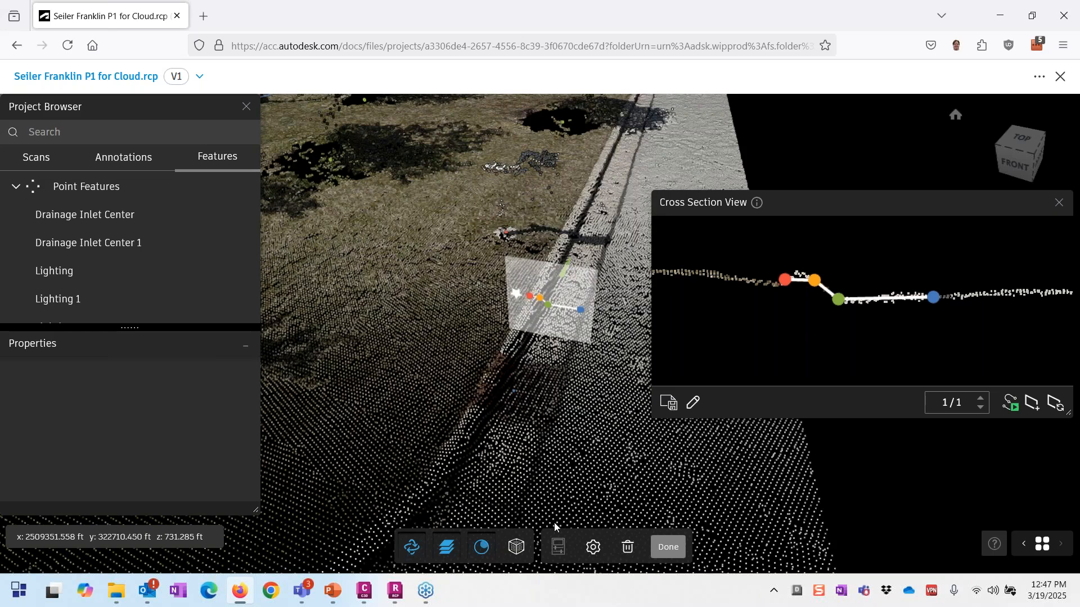
{"action": "left_click", "coordinate": [593, 547]}
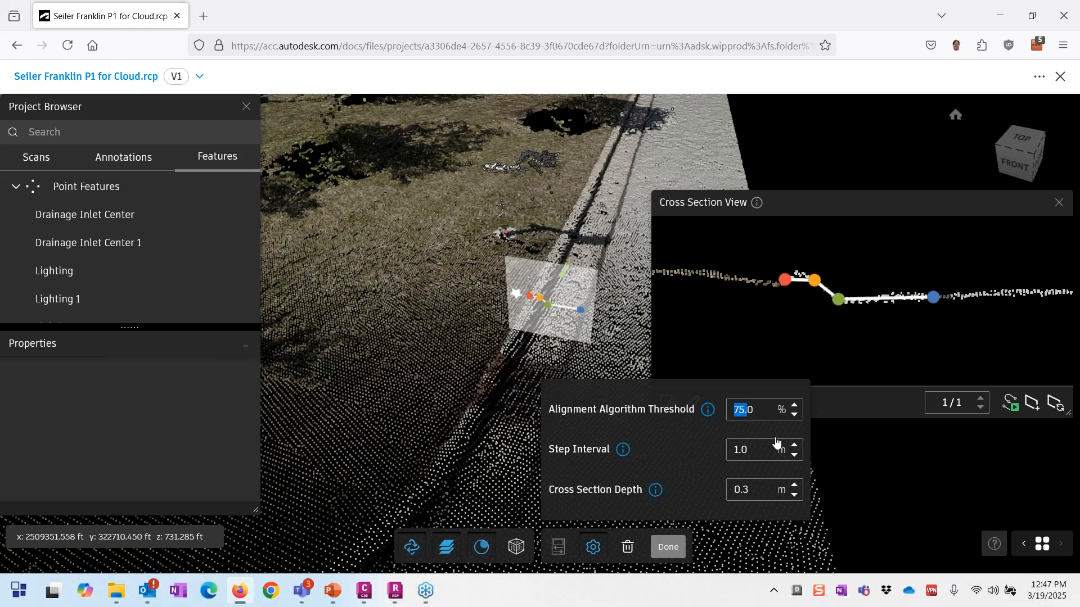
Step: Extract the next cross section and run automatic extraction along the curb until the low-confidence warning
{"action": "key", "text": "Tab"}
{"action": "left_click", "coordinate": [794, 494]}
{"action": "left_click", "coordinate": [1032, 404]}
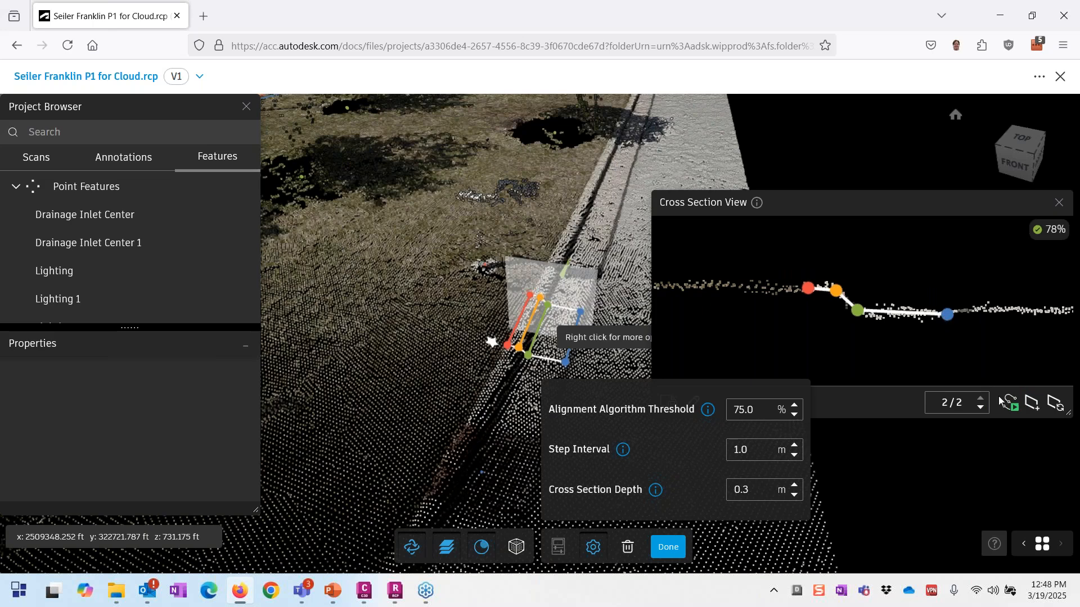
{"action": "left_click", "coordinate": [1010, 405]}
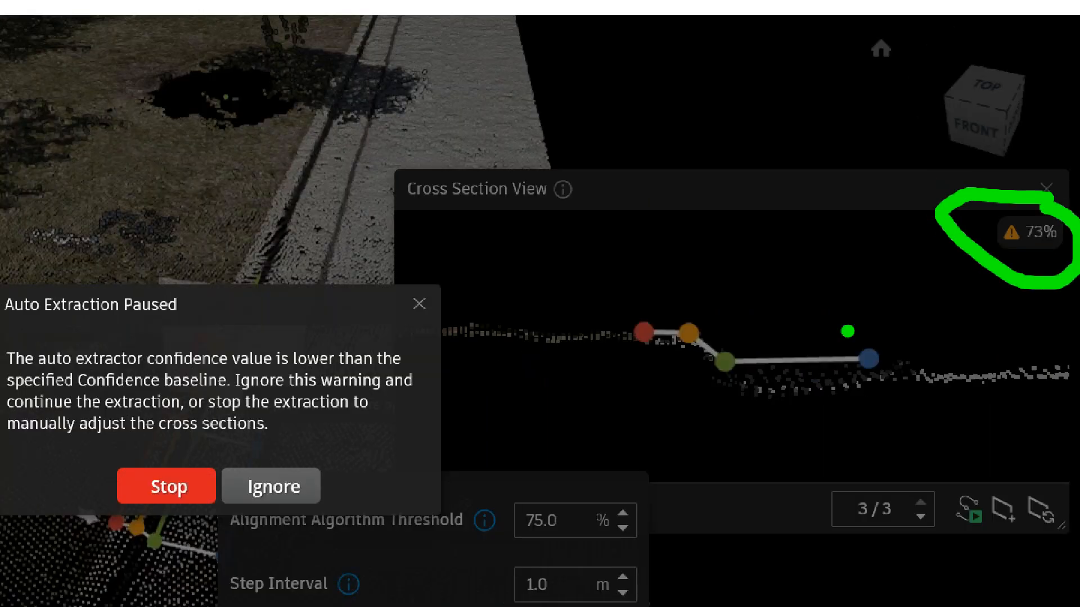
{"action": "key", "text": "Escape"}
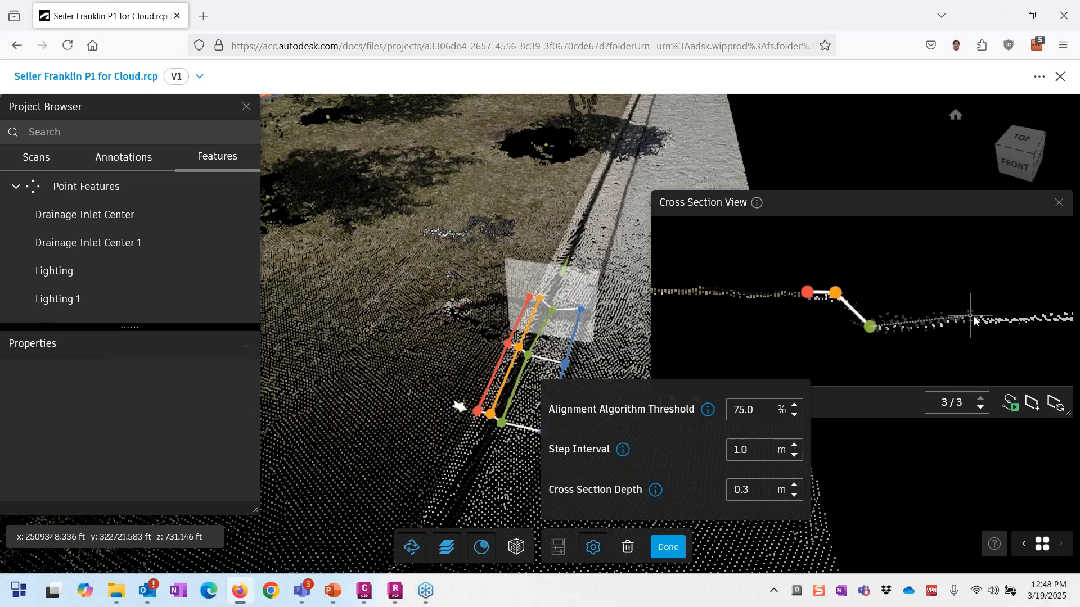
{"action": "left_click", "coordinate": [1015, 406]}
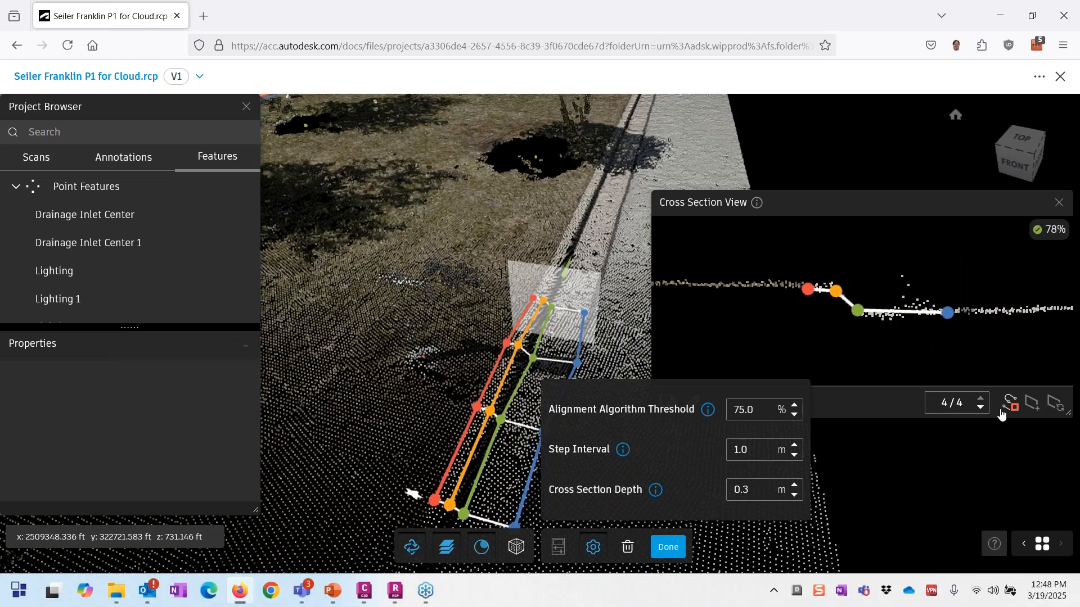
{"action": "left_click", "coordinate": [1002, 411]}
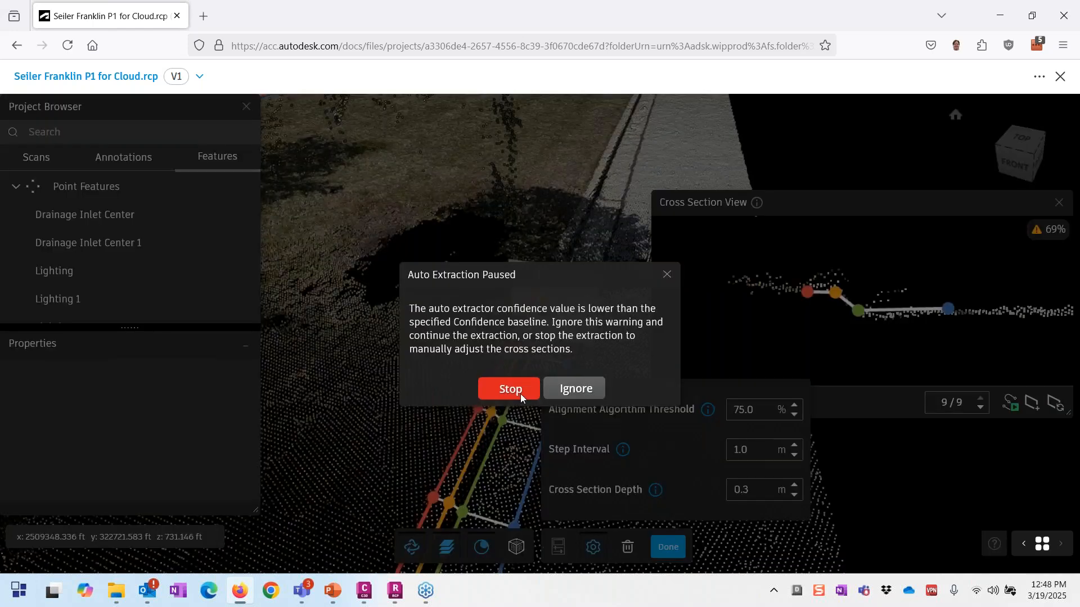
{"action": "left_click", "coordinate": [520, 394]}
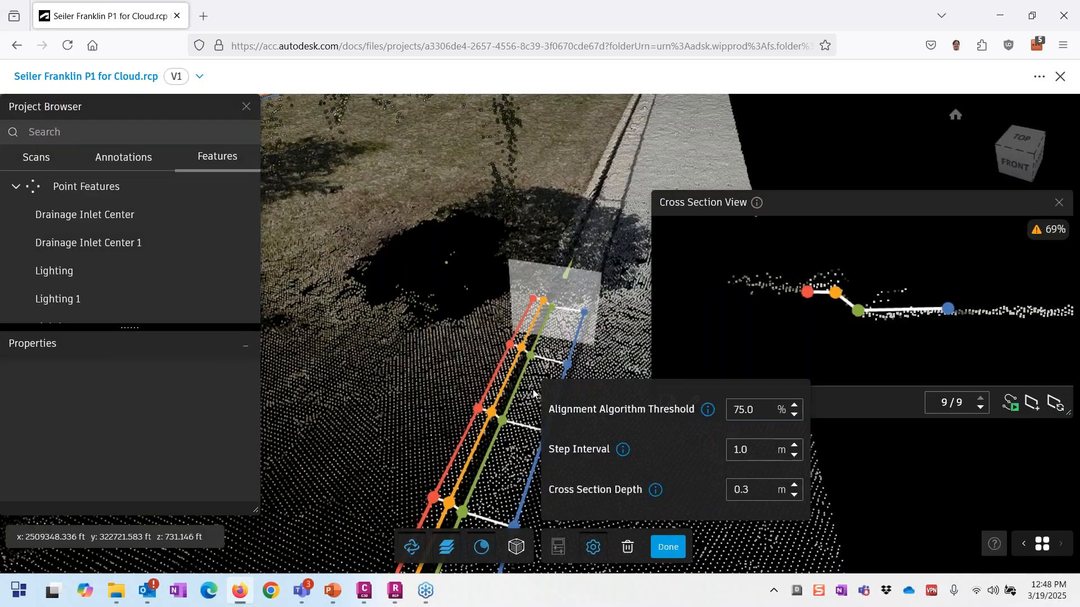
Step: Add four more cross sections manually, restart auto extraction until it stops at 72% confidence, then view the traced lines
{"action": "left_click", "coordinate": [1034, 411]}
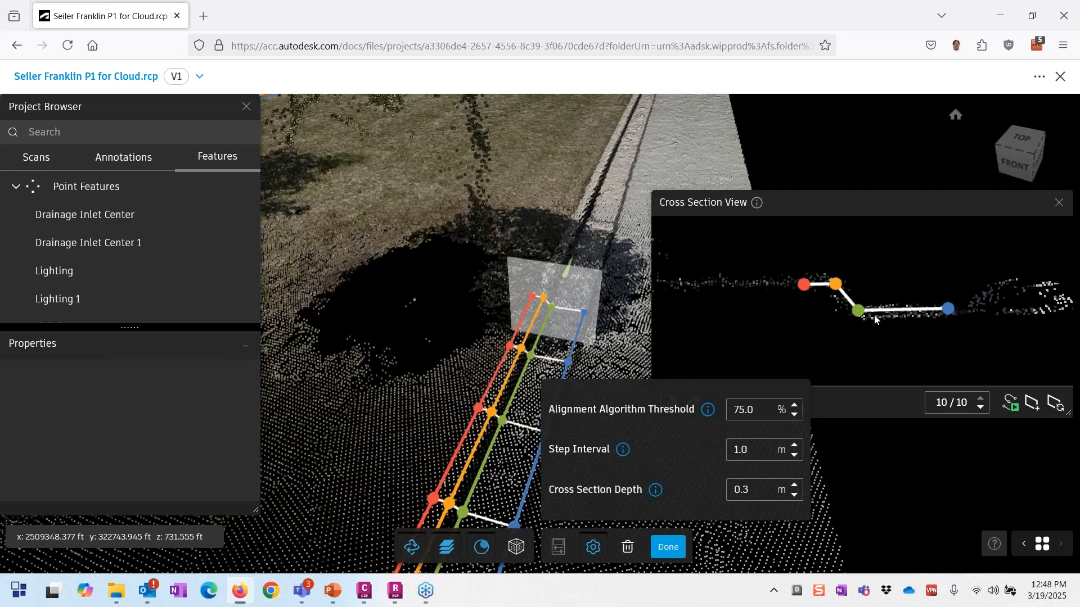
{"action": "left_click", "coordinate": [1039, 412]}
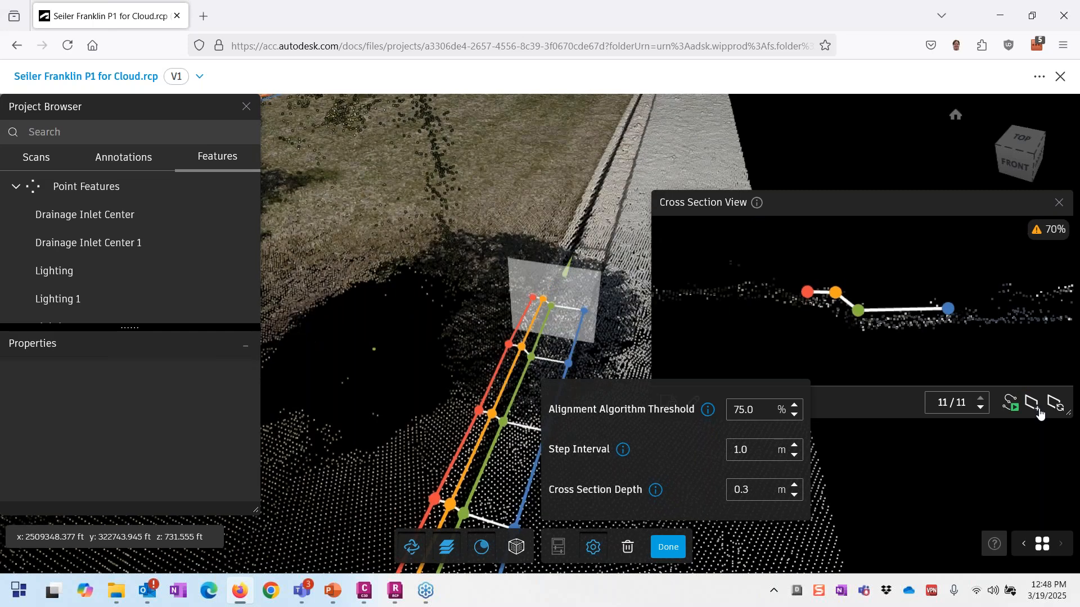
{"action": "left_click", "coordinate": [1039, 413]}
{"action": "left_click", "coordinate": [1040, 412]}
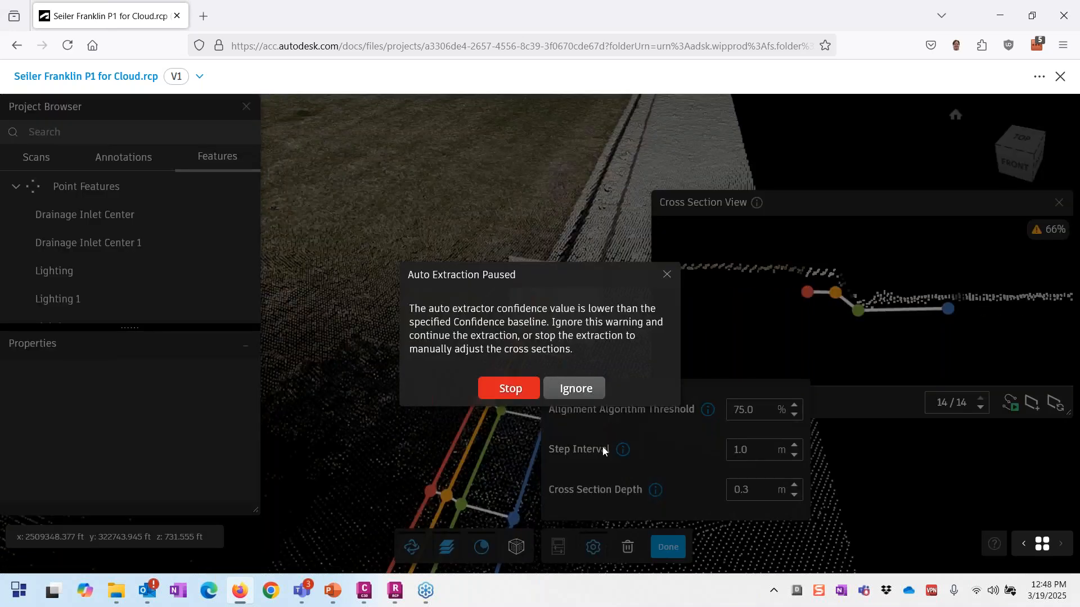
{"action": "left_click", "coordinate": [518, 397]}
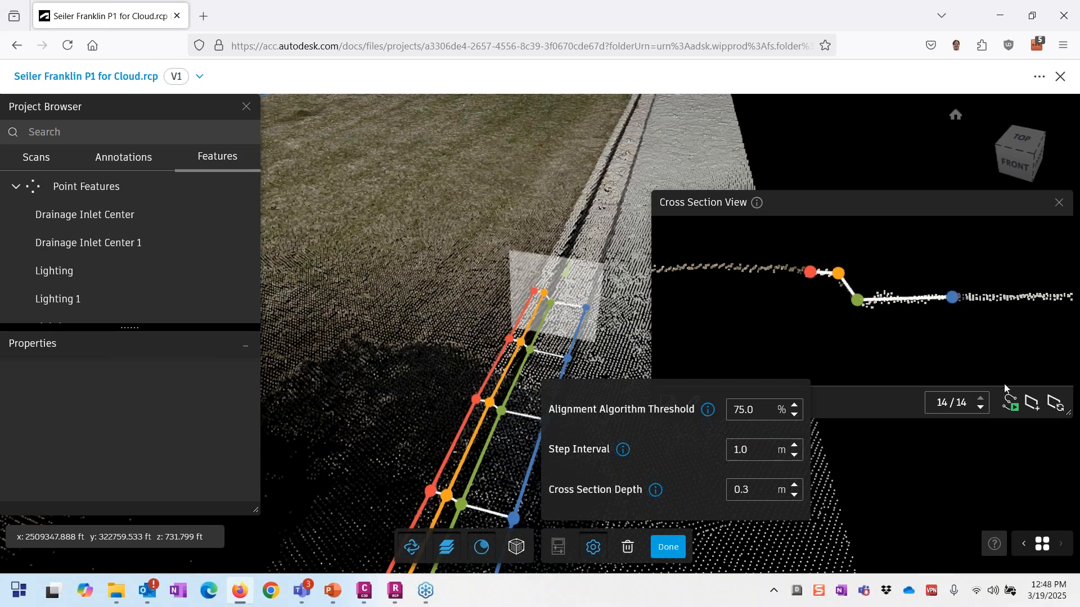
{"action": "left_click", "coordinate": [1009, 404]}
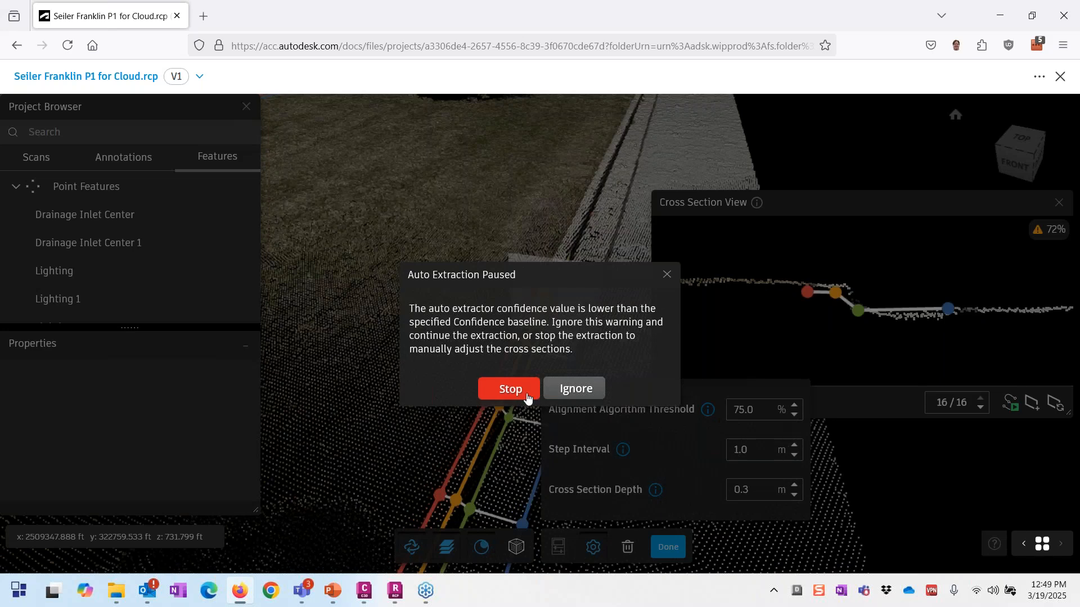
{"action": "left_click", "coordinate": [510, 389]}
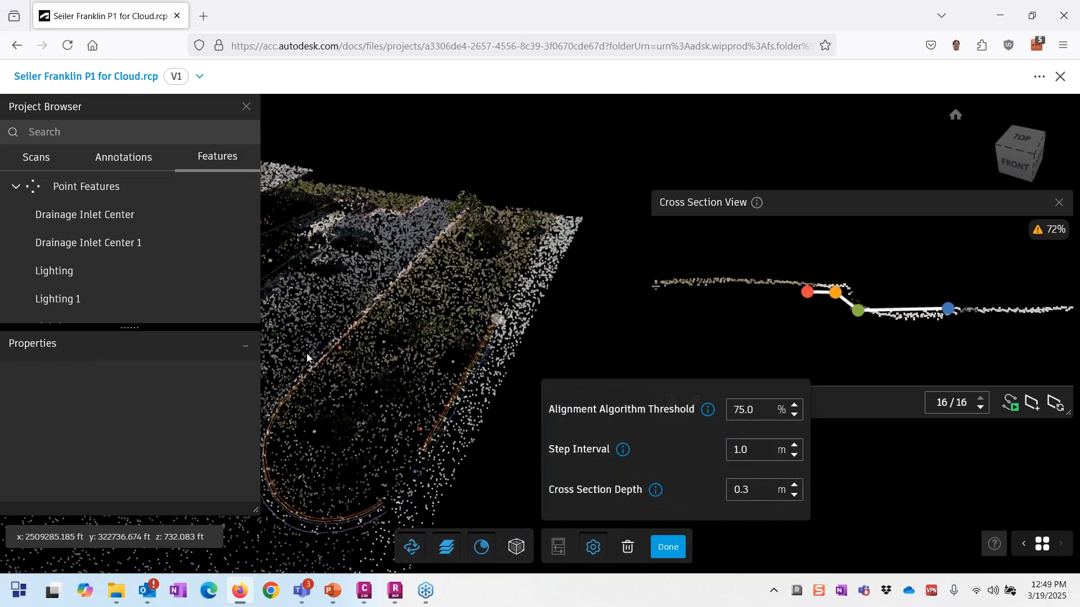
{"action": "left_click_drag", "start_coordinate": [306, 356], "coordinate": [297, 496]}
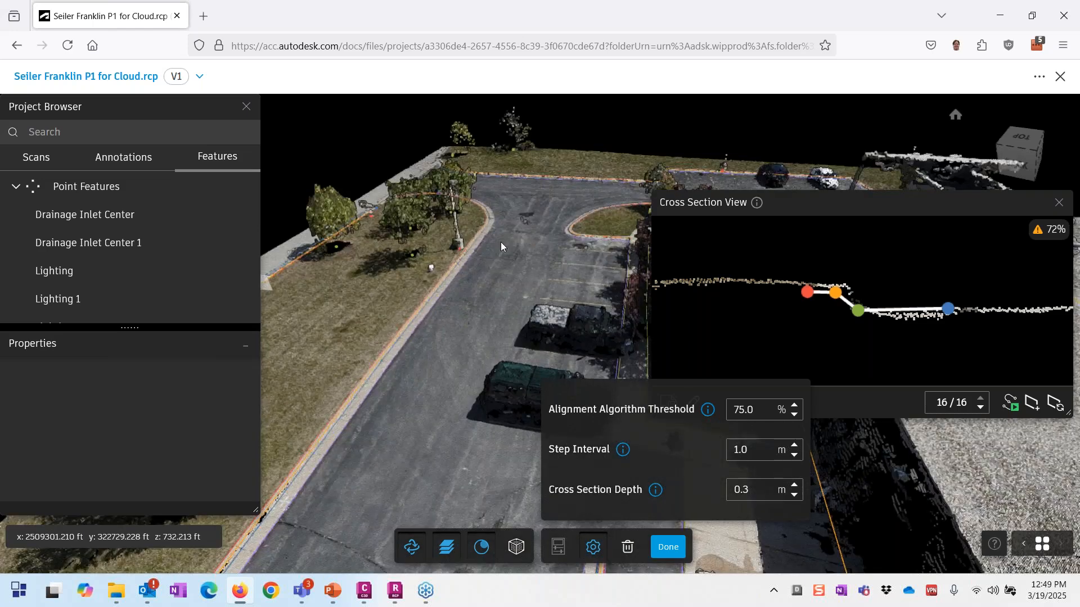
{"action": "scroll", "coordinate": [501, 247], "scroll_direction": "up", "scroll_amount": 3}
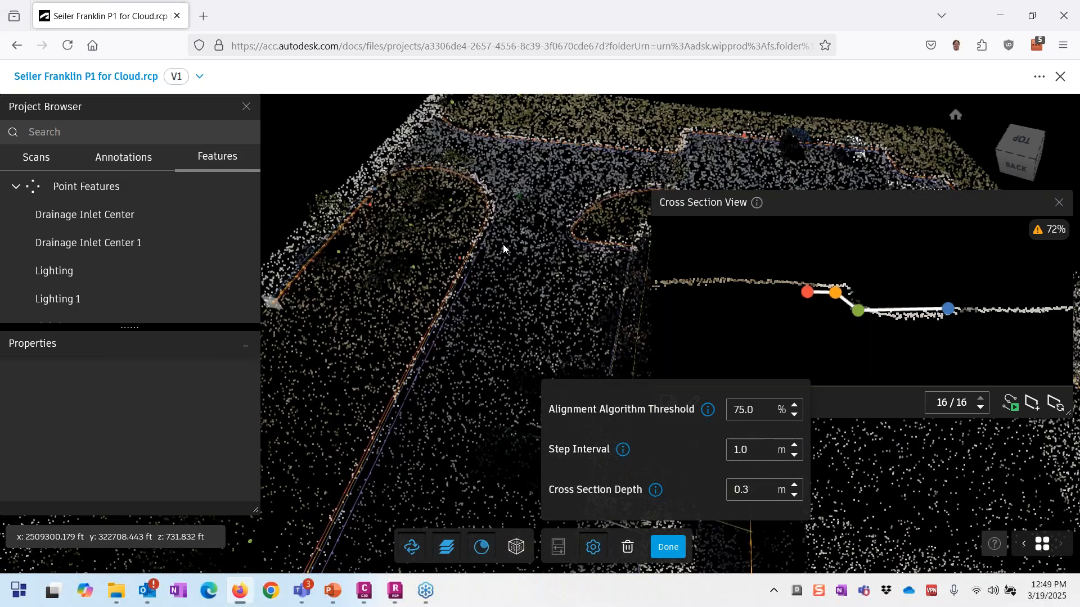
{"action": "scroll", "coordinate": [503, 244], "scroll_direction": "up", "scroll_amount": 3}
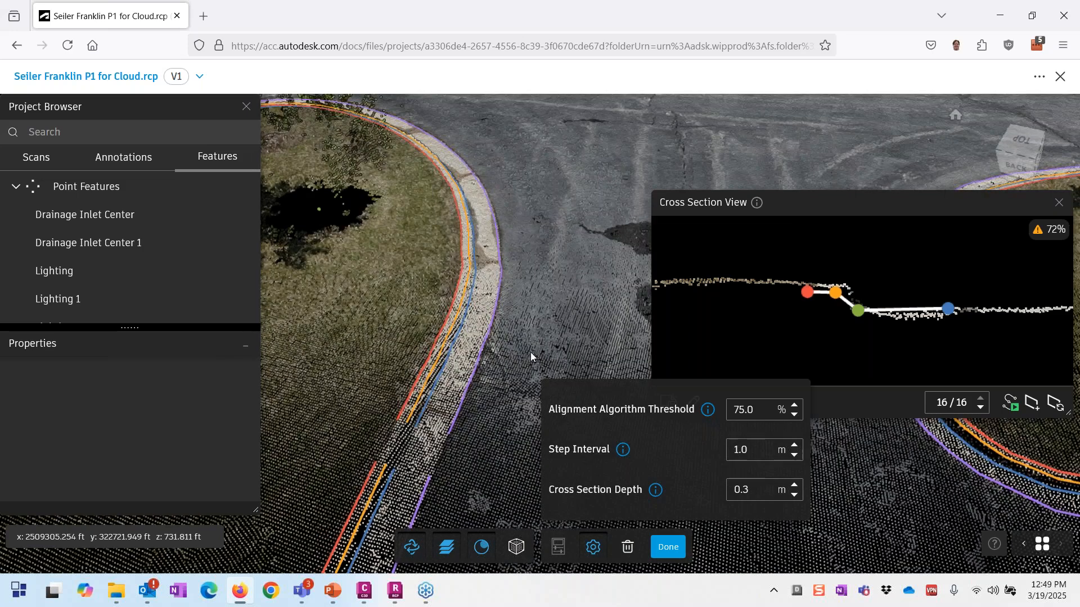
Step: Finish the curb feature, collapse Point Features, and show Curb and Gutter Right's Flow Line properties
{"action": "left_click", "coordinate": [667, 546]}
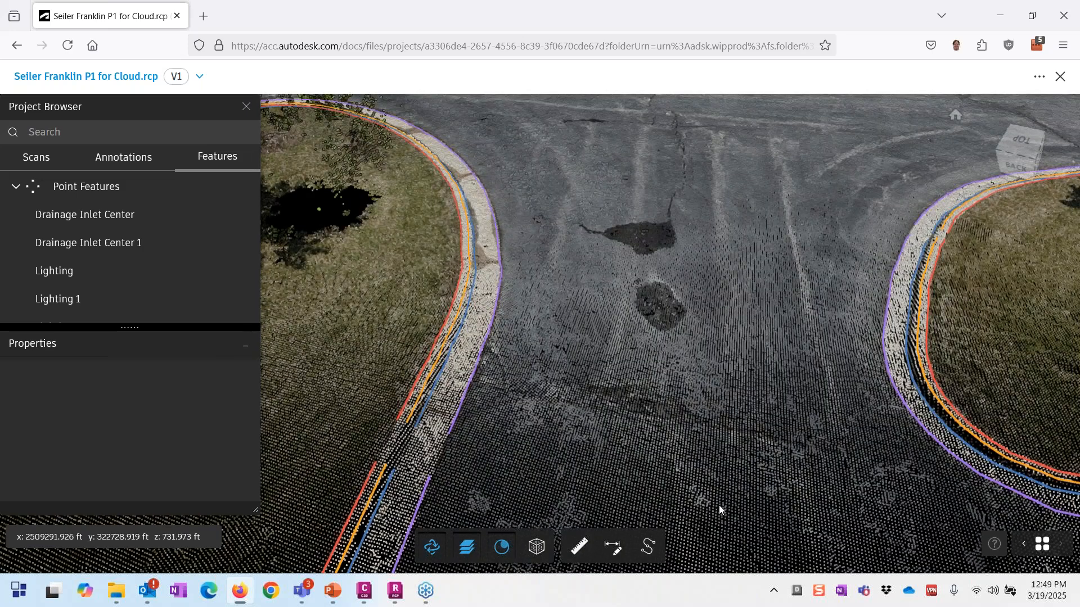
{"action": "left_click", "coordinate": [16, 186]}
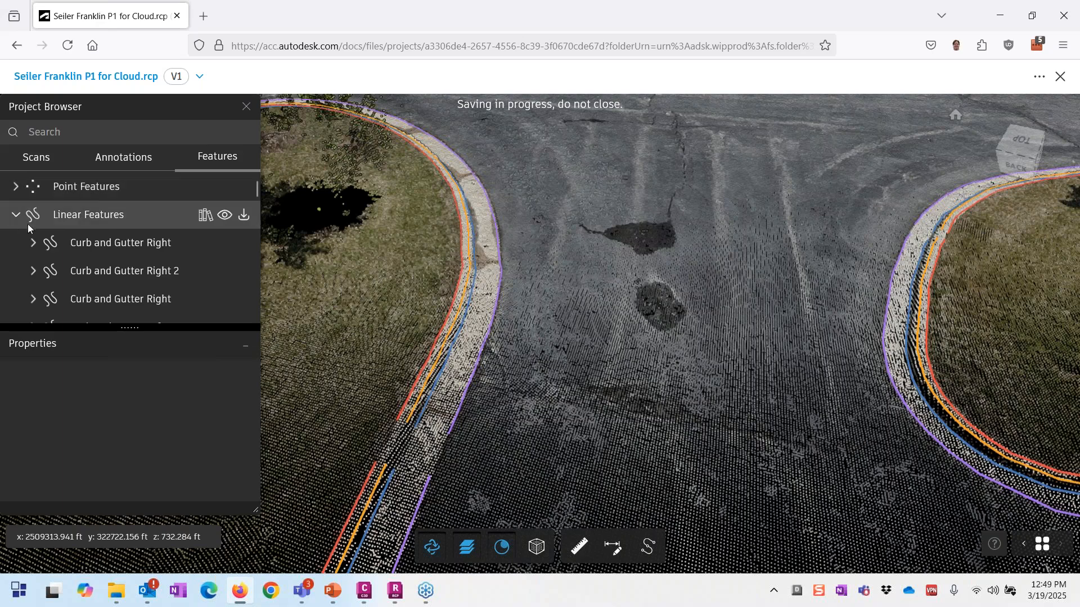
{"action": "left_click", "coordinate": [95, 241]}
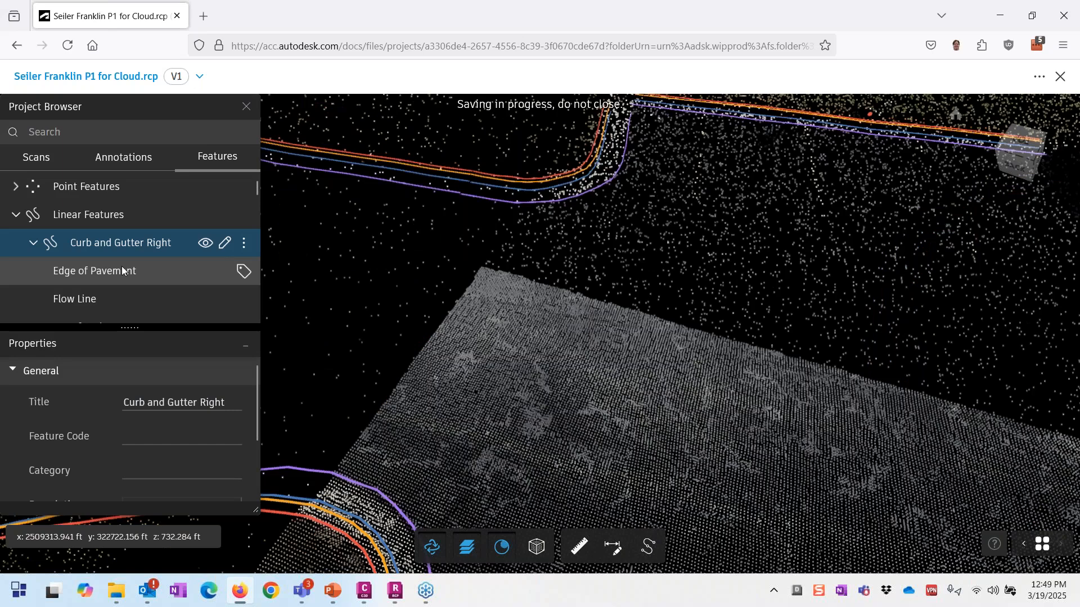
{"action": "left_click", "coordinate": [112, 298]}
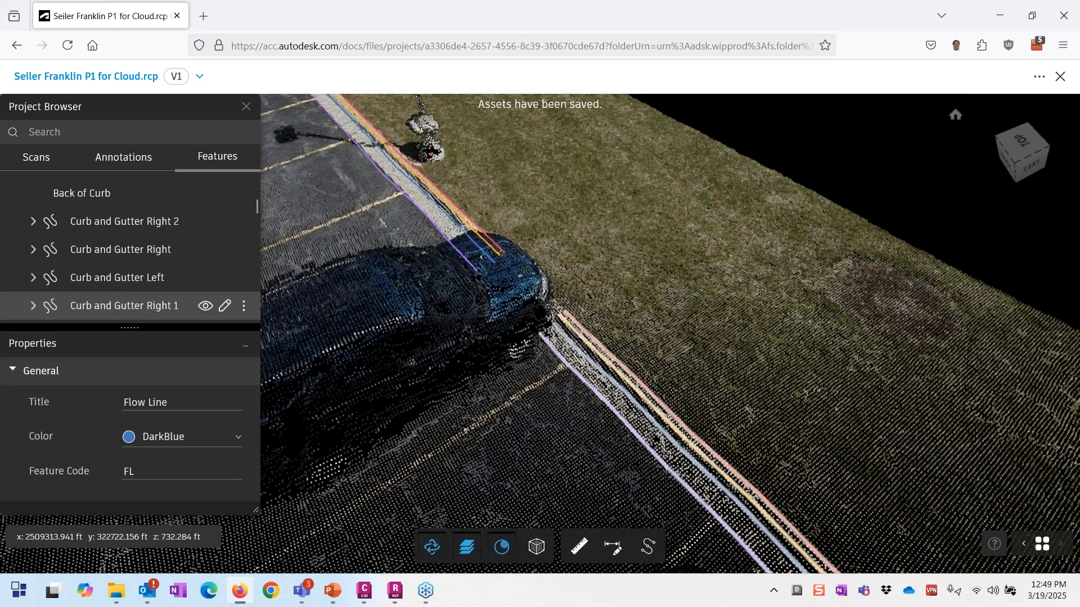
Step: Step through Curb and Gutter Right 1 and Left 2, ending on Curb and Gutter Right 4
{"action": "left_click", "coordinate": [113, 306]}
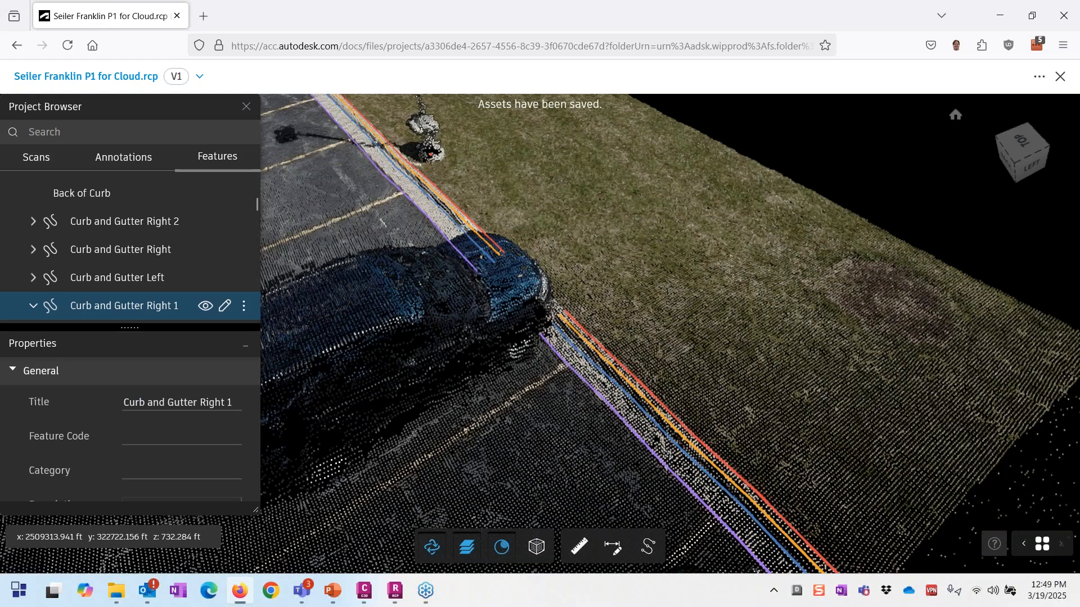
{"action": "scroll", "coordinate": [104, 227], "scroll_direction": "down", "scroll_amount": 2}
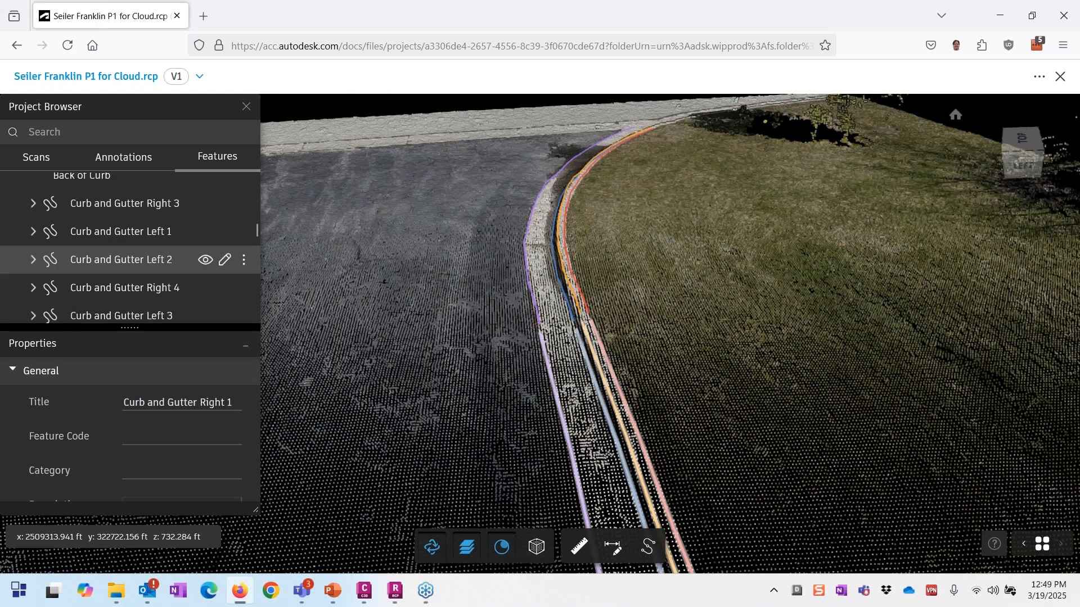
{"action": "left_click", "coordinate": [132, 260]}
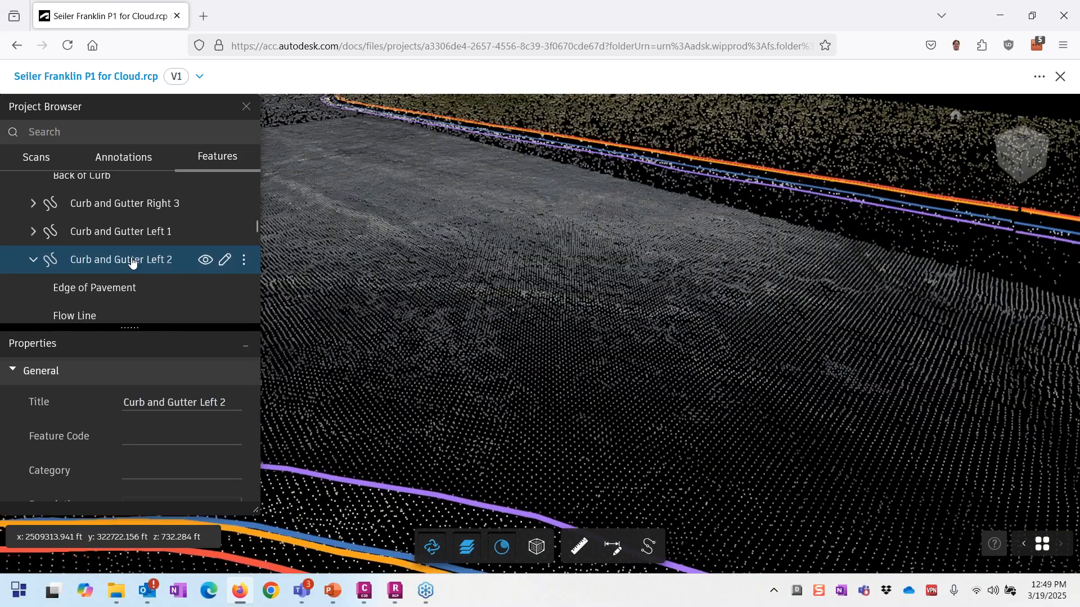
{"action": "scroll", "coordinate": [124, 267], "scroll_direction": "down", "scroll_amount": 3}
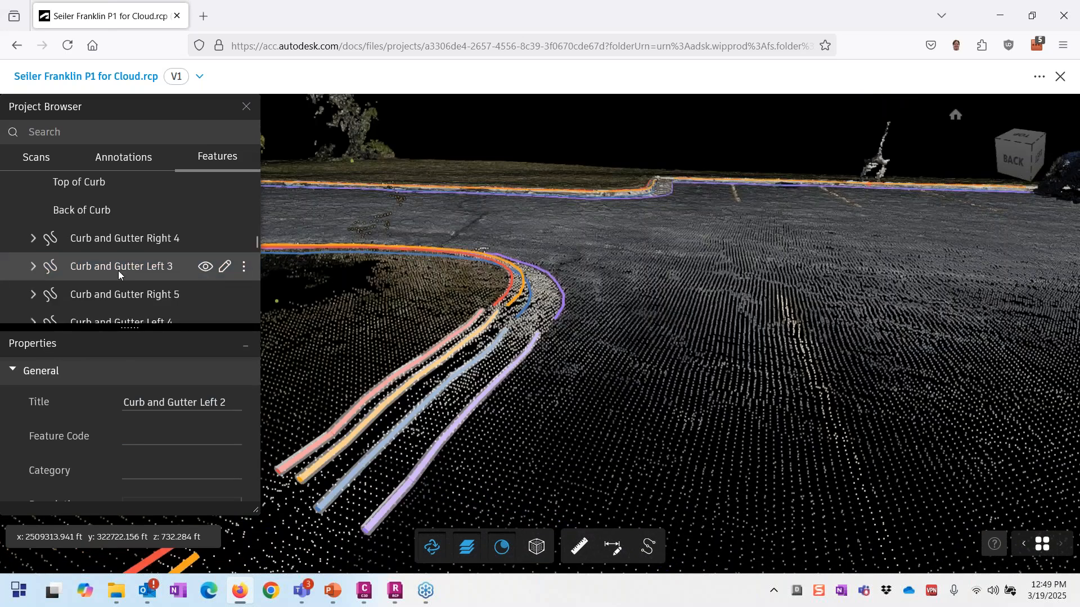
{"action": "left_click", "coordinate": [118, 239]}
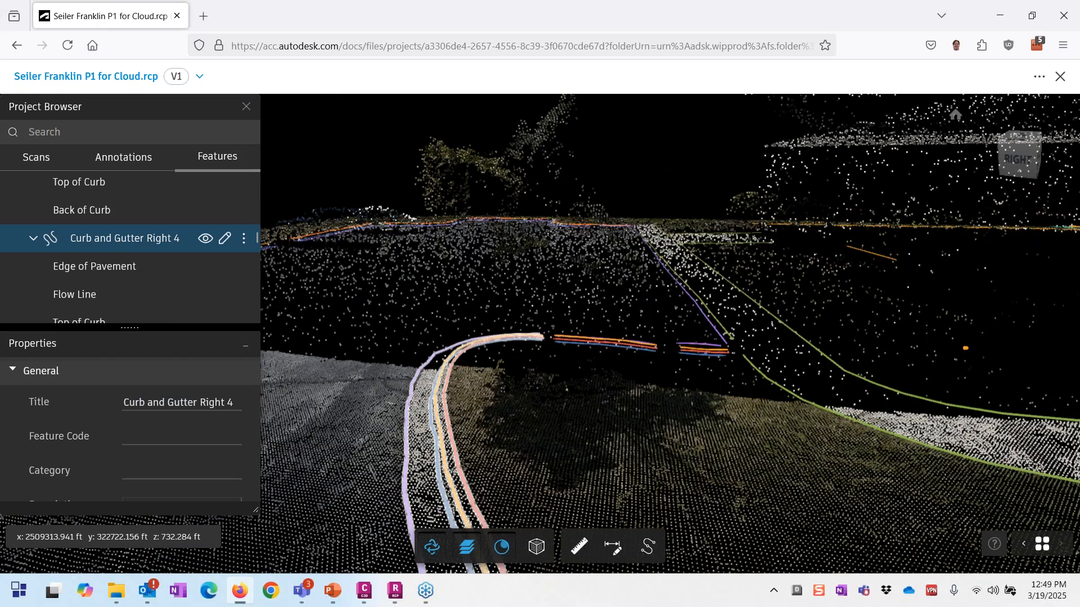
Step: Start editing Curb and Gutter Right 4 and move the view to the curb bend
{"action": "left_click", "coordinate": [224, 238]}
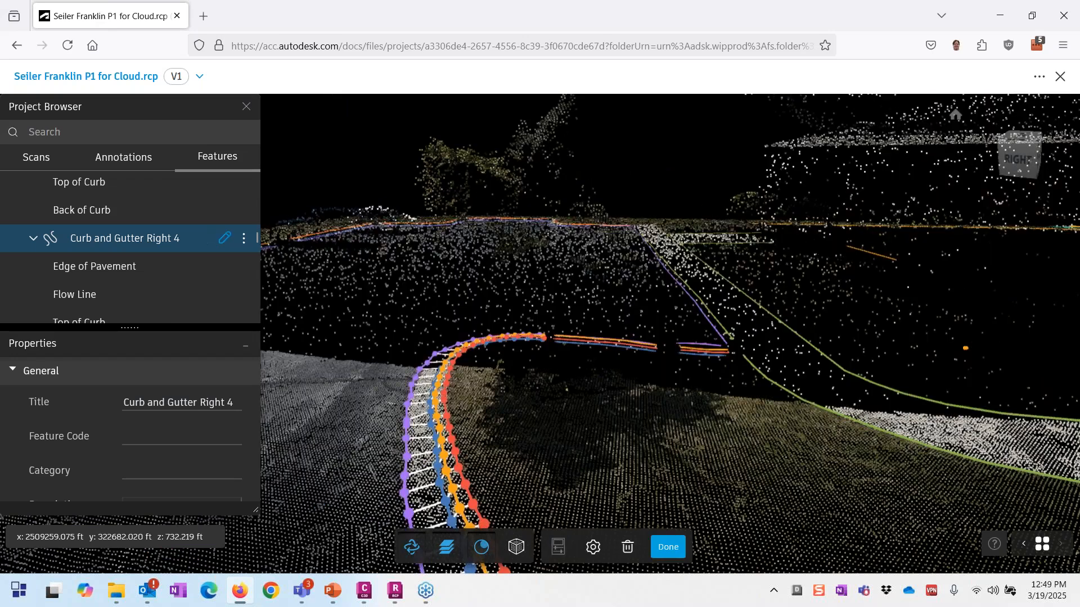
{"action": "middle_click_drag", "start_coordinate": [534, 456], "coordinate": [658, 501]}
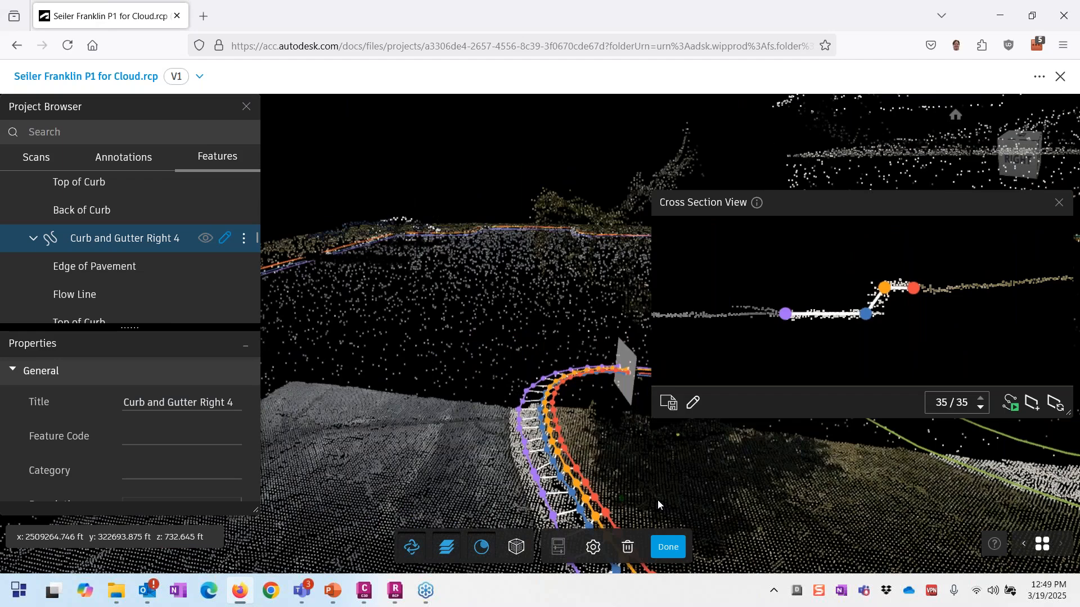
{"action": "left_click_drag", "start_coordinate": [658, 502], "coordinate": [630, 534]}
{"action": "scroll", "coordinate": [390, 369], "scroll_direction": "down", "scroll_amount": 1}
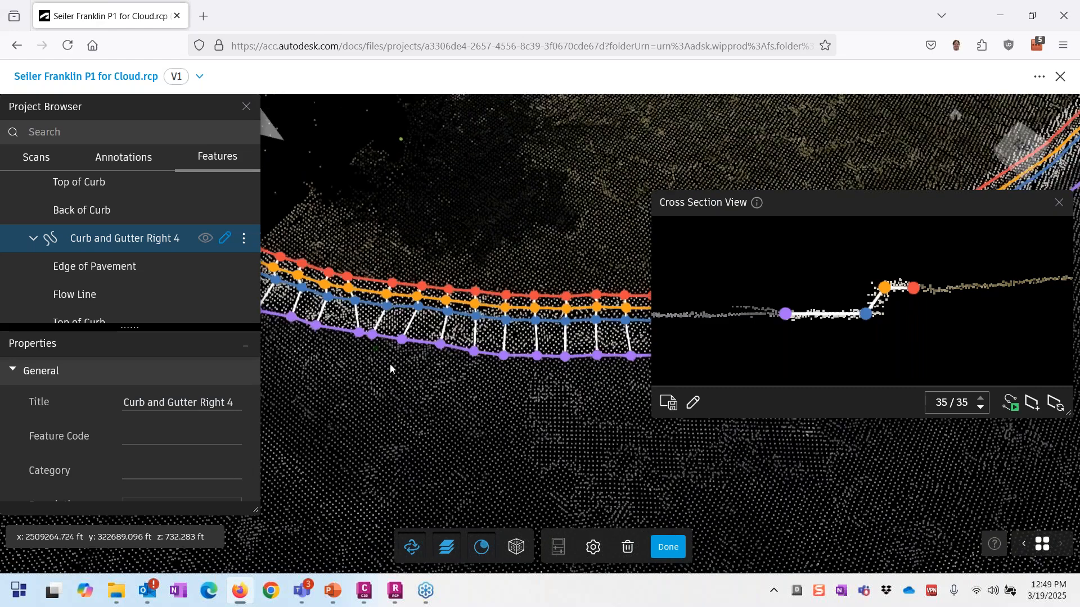
{"action": "left_click_drag", "start_coordinate": [391, 369], "coordinate": [529, 275]}
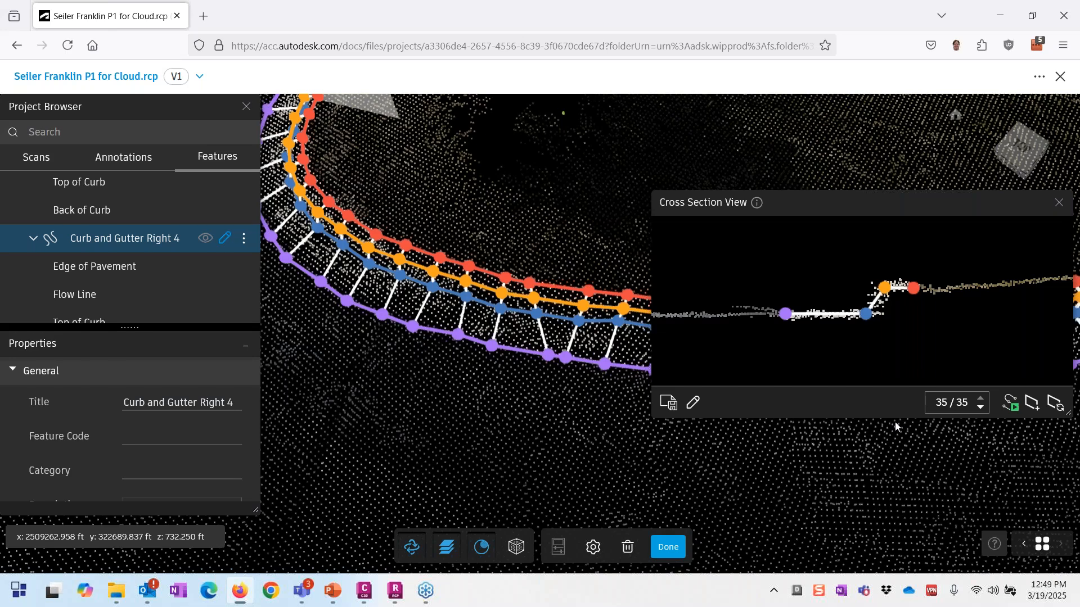
Step: Rotate, pan and zoom along the curb to inspect its cross-section points out to the right end
{"action": "scroll", "coordinate": [442, 426], "scroll_direction": "down", "scroll_amount": 1}
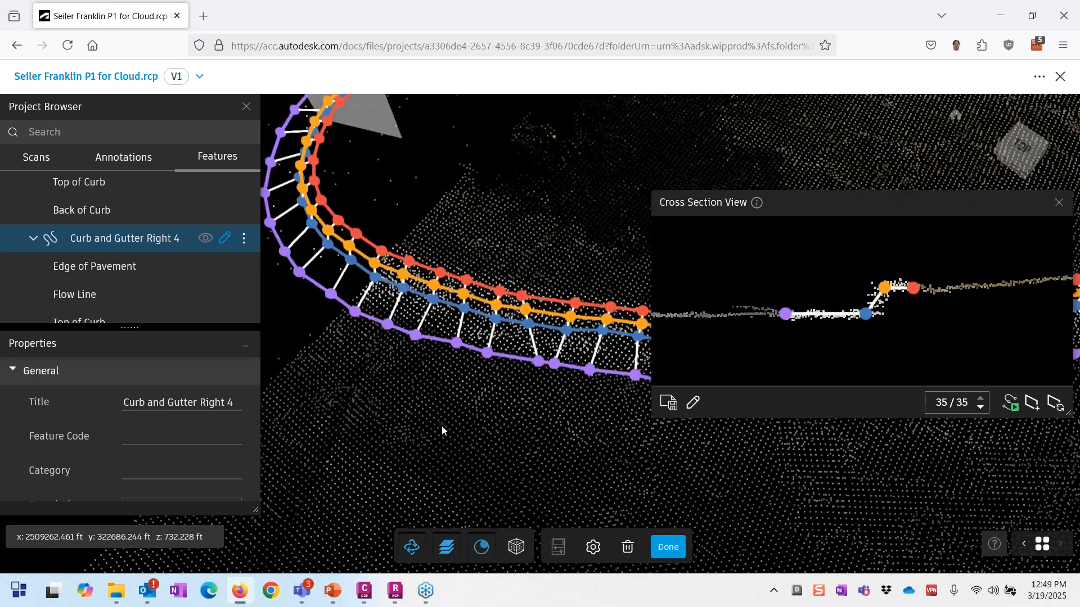
{"action": "left_click_drag", "start_coordinate": [441, 426], "coordinate": [360, 407]}
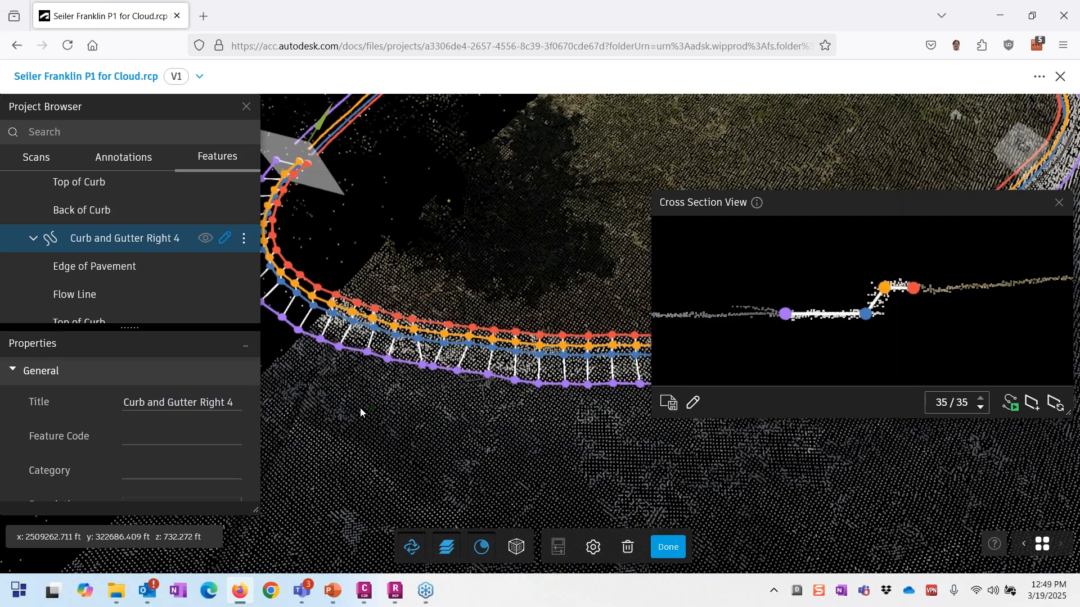
{"action": "middle_click_drag", "start_coordinate": [610, 341], "coordinate": [315, 351]}
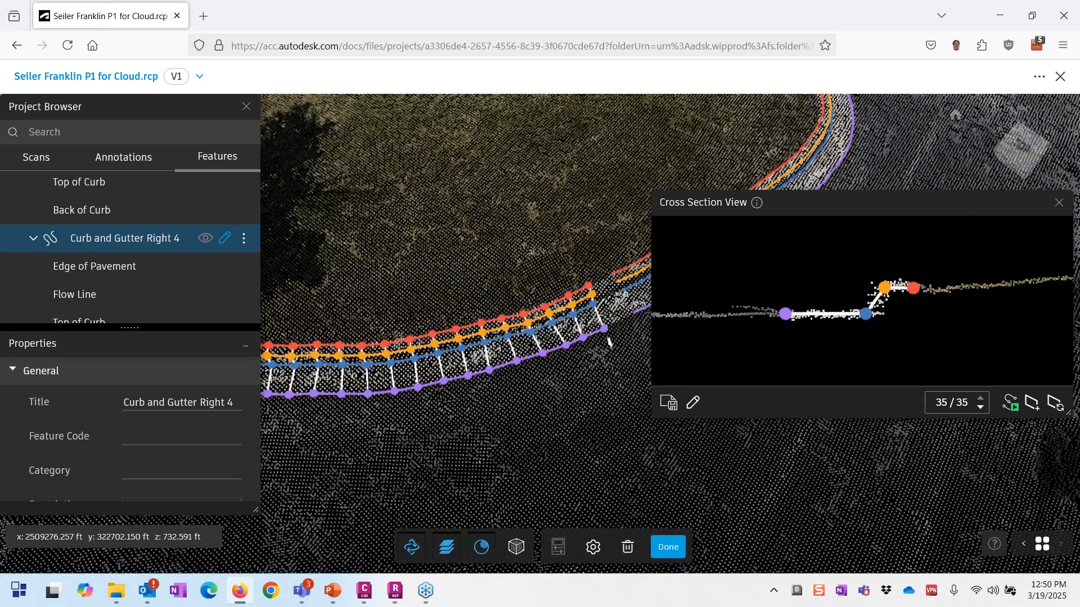
{"action": "middle_click_drag", "start_coordinate": [713, 460], "coordinate": [627, 510]}
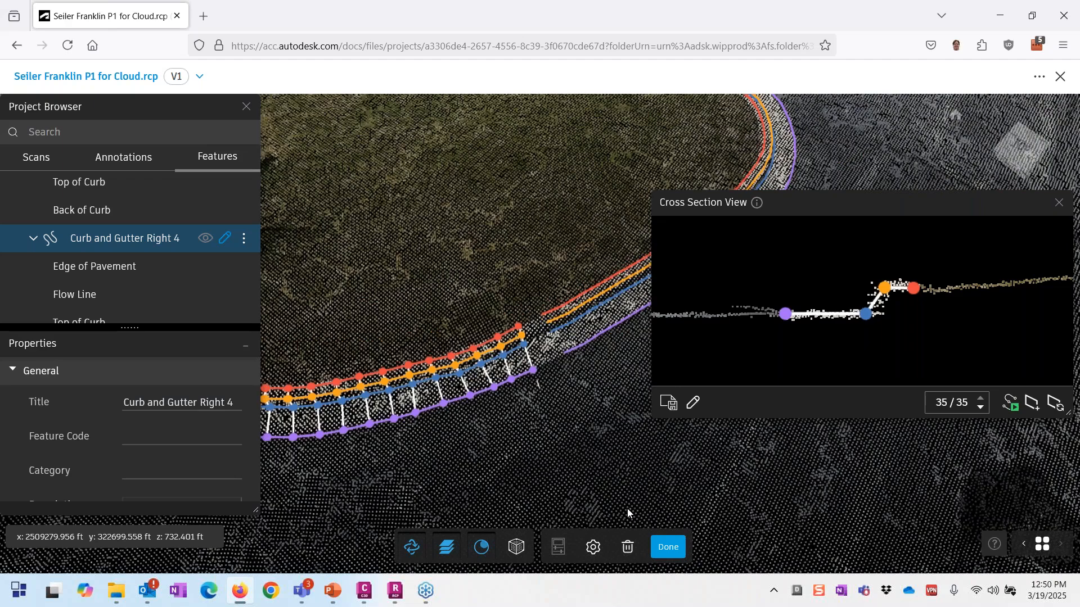
{"action": "scroll", "coordinate": [541, 336], "scroll_direction": "up", "scroll_amount": 2}
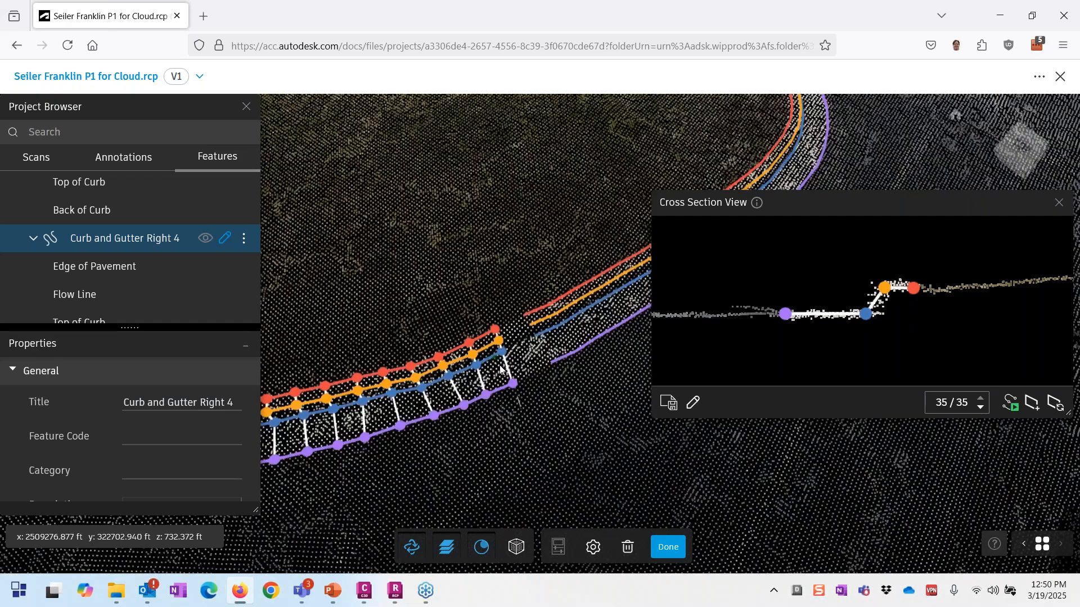
{"action": "scroll", "coordinate": [648, 433], "scroll_direction": "down", "scroll_amount": 5}
{"action": "left_click_drag", "start_coordinate": [648, 433], "coordinate": [350, 393]}
{"action": "scroll", "coordinate": [527, 412], "scroll_direction": "down", "scroll_amount": 2}
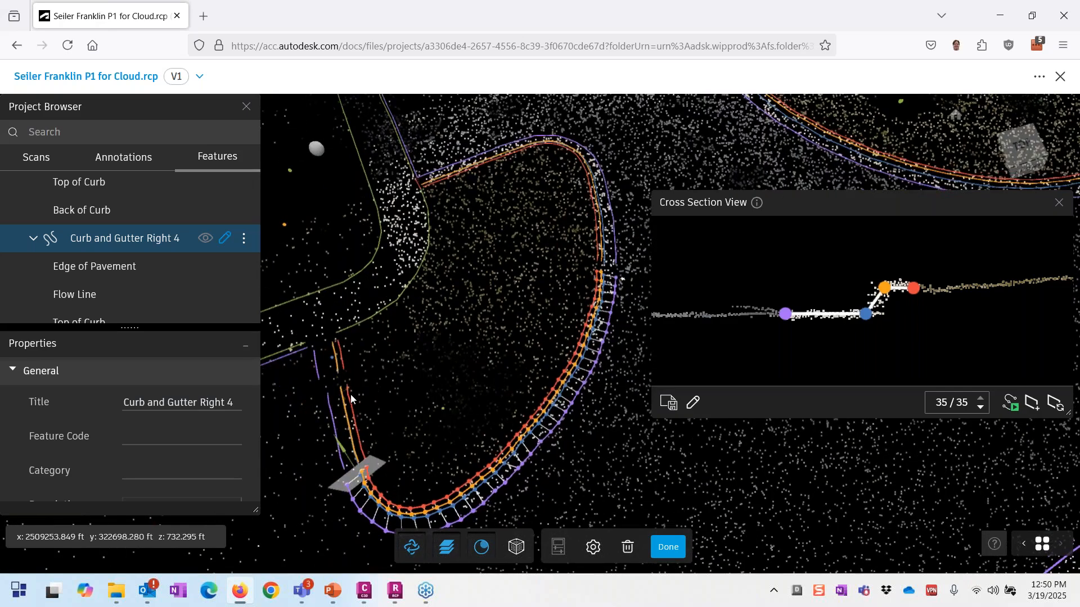
{"action": "scroll", "coordinate": [350, 393], "scroll_direction": "up", "scroll_amount": 5}
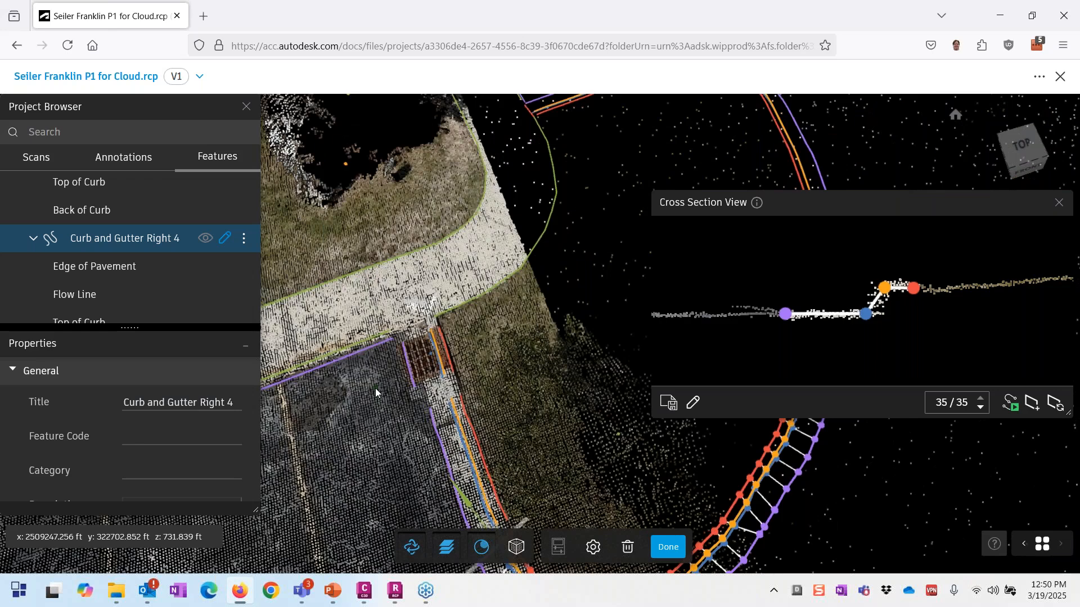
{"action": "scroll", "coordinate": [376, 391], "scroll_direction": "up", "scroll_amount": 3}
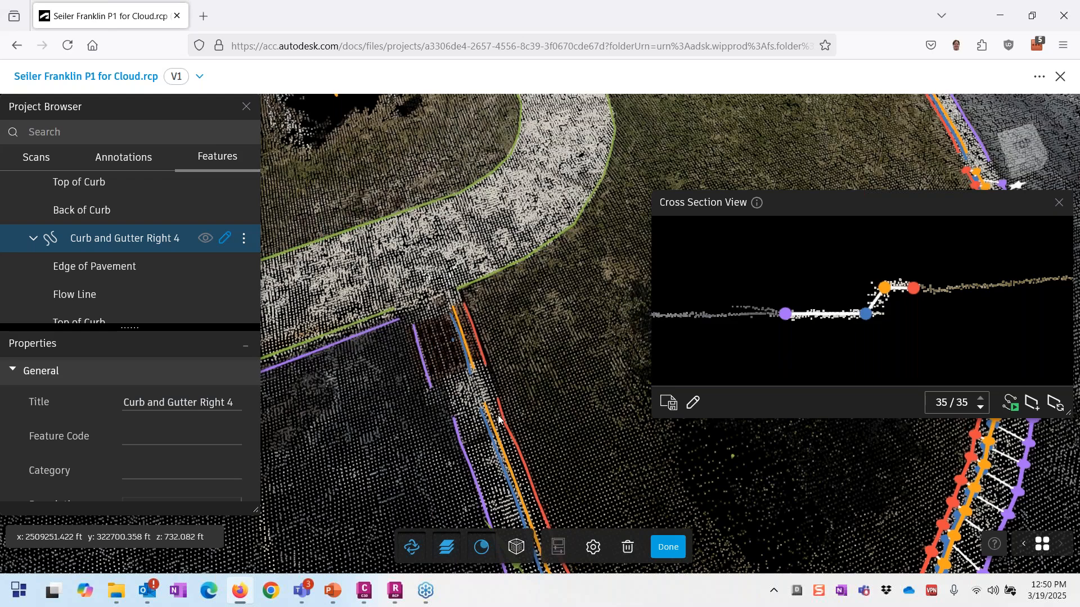
{"action": "scroll", "coordinate": [498, 419], "scroll_direction": "down", "scroll_amount": 5}
Step: Discard the curb edits and draw a two-point 3D freeform line across the sidewalk near the drain
{"action": "key", "text": "Escape"}
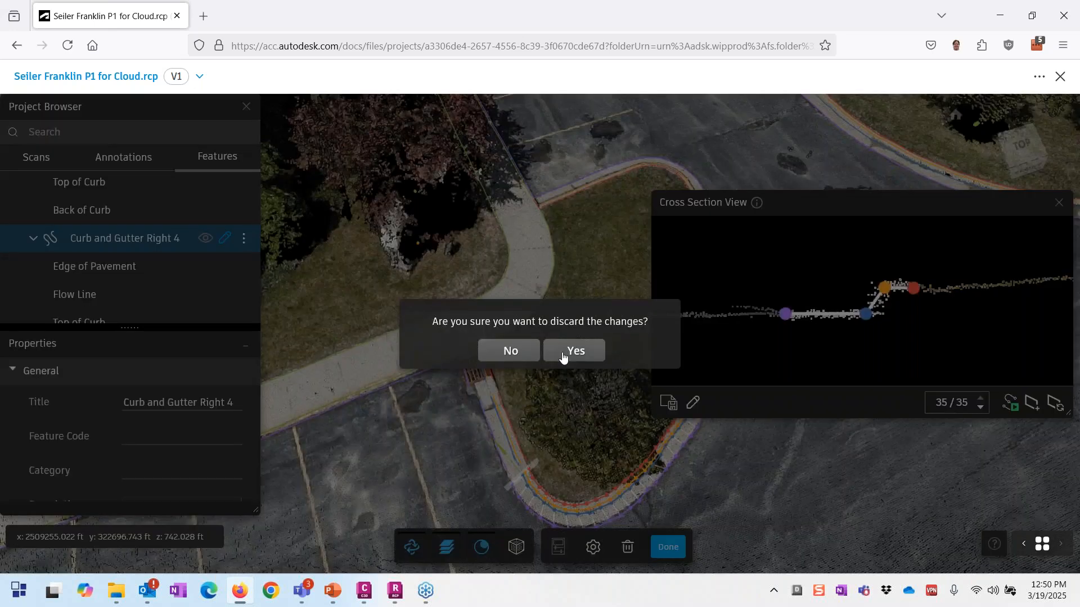
{"action": "left_click", "coordinate": [563, 352]}
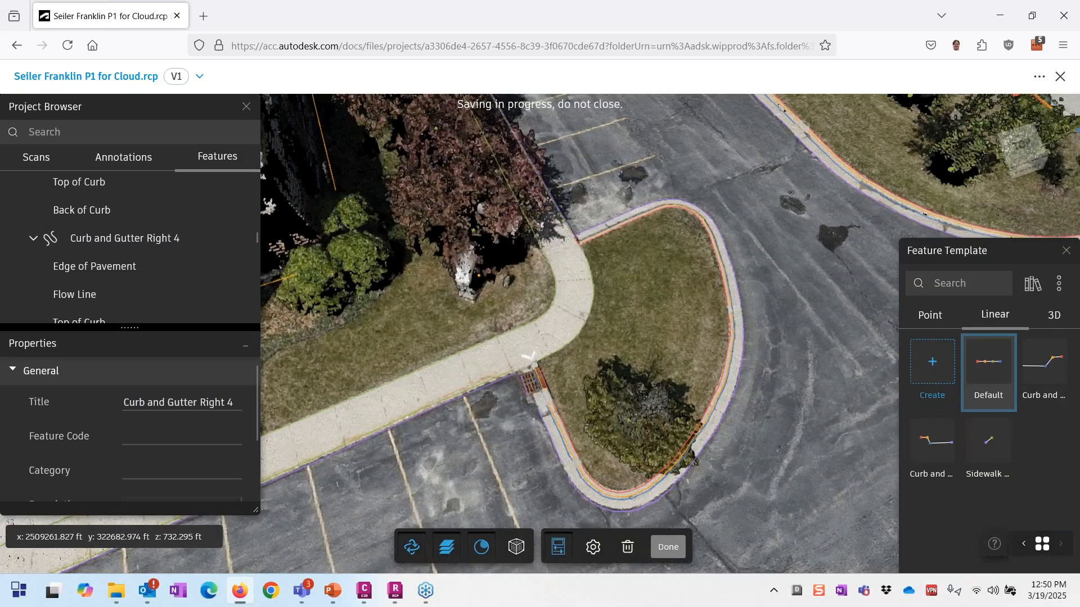
{"action": "left_click", "coordinate": [1053, 314]}
{"action": "left_click", "coordinate": [931, 363]}
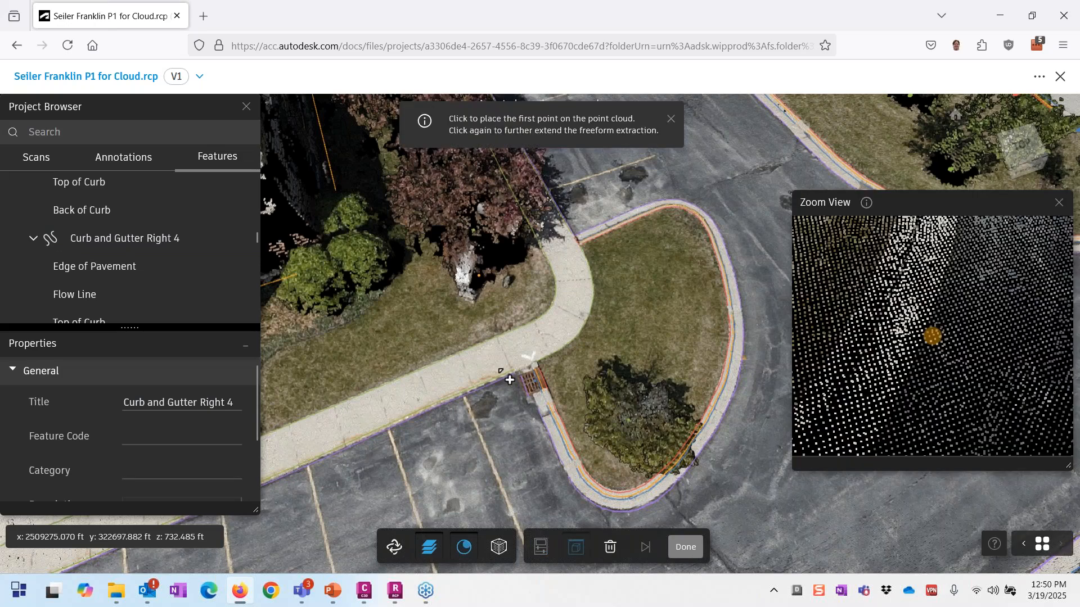
{"action": "scroll", "coordinate": [510, 380], "scroll_direction": "up", "scroll_amount": 5}
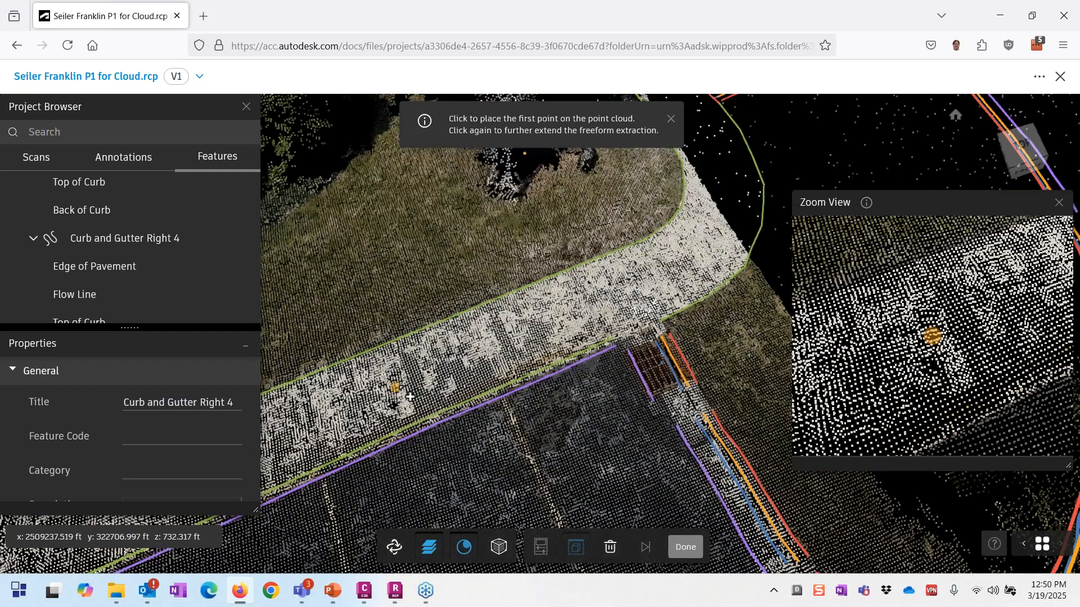
{"action": "left_click", "coordinate": [410, 397]}
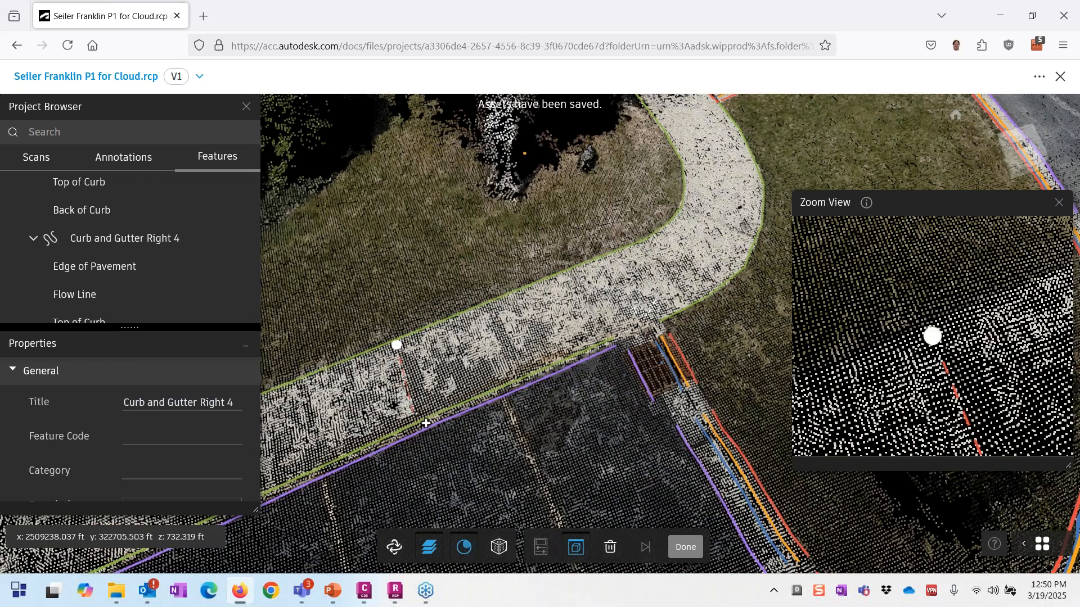
{"action": "left_click", "coordinate": [418, 411]}
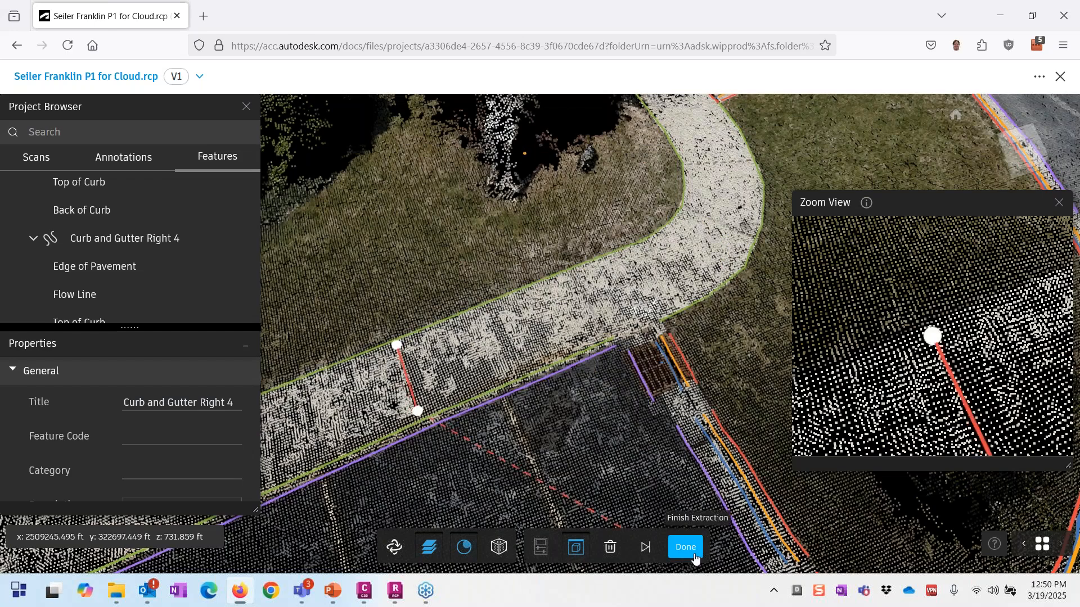
{"action": "left_click", "coordinate": [685, 547]}
{"action": "scroll", "coordinate": [408, 369], "scroll_direction": "up", "scroll_amount": 3}
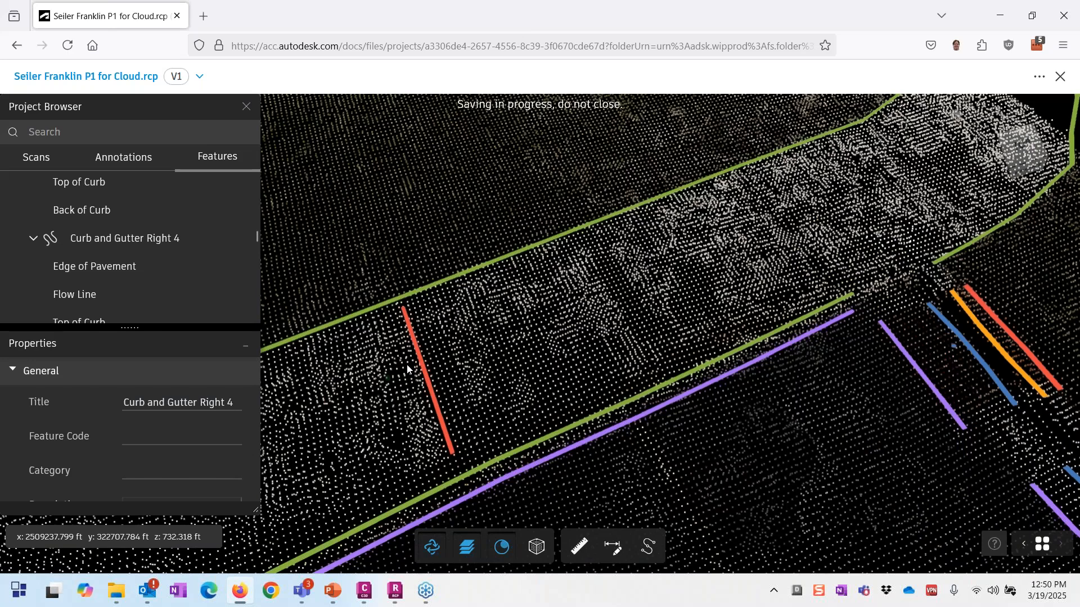
Step: Pan, tilt and zoom the point cloud to an oblique close view of the light pole by the parking-lot curb
{"action": "scroll", "coordinate": [428, 367], "scroll_direction": "down", "scroll_amount": 1}
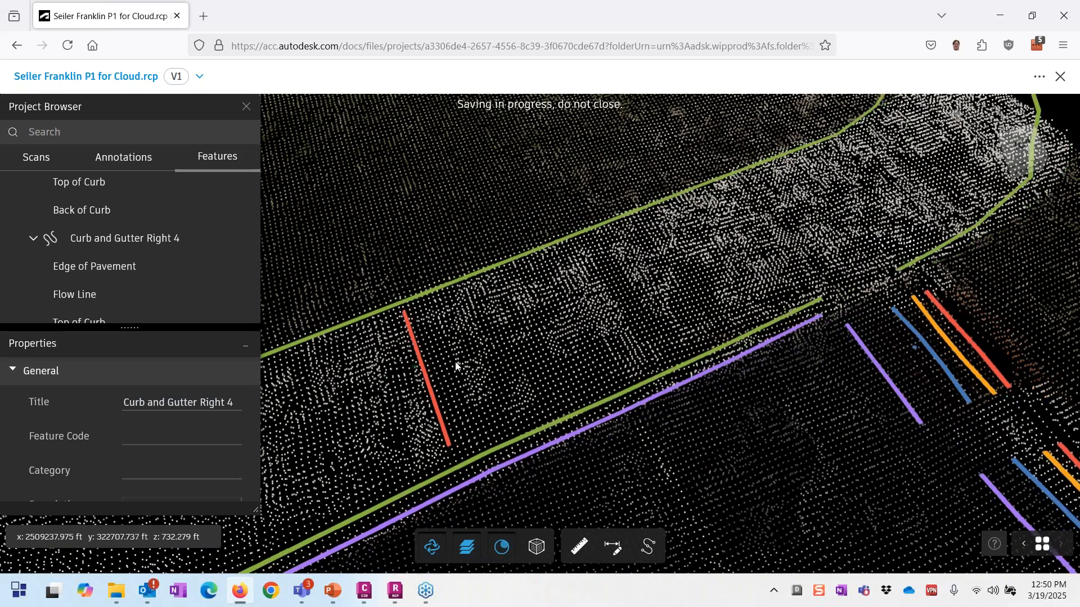
{"action": "scroll", "coordinate": [455, 367], "scroll_direction": "down", "scroll_amount": 5}
{"action": "middle_click_drag", "start_coordinate": [281, 381], "coordinate": [460, 340]}
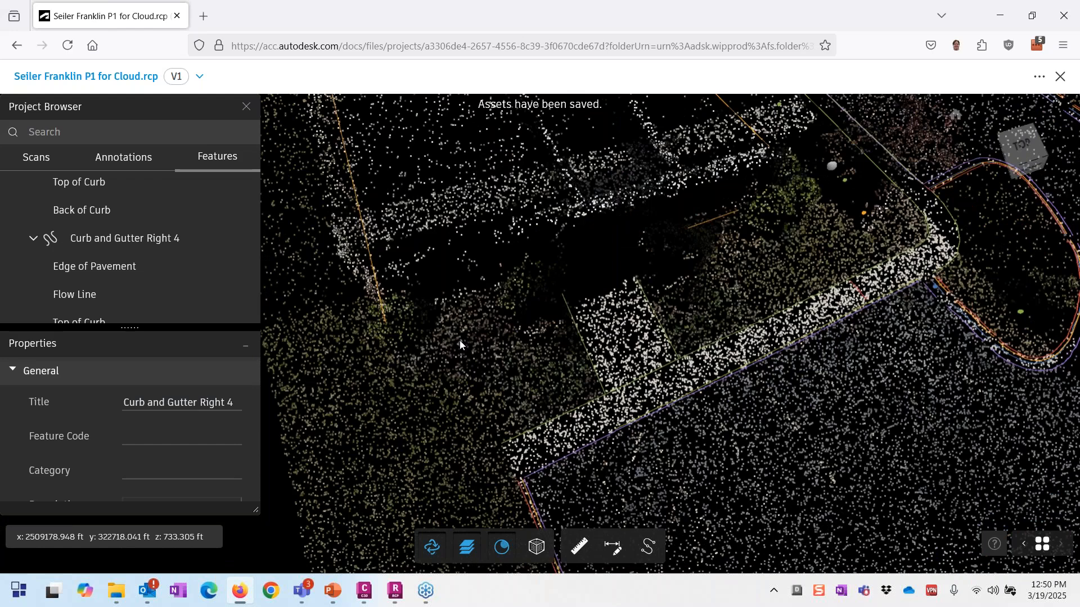
{"action": "middle_click_drag", "start_coordinate": [451, 298], "coordinate": [460, 301]}
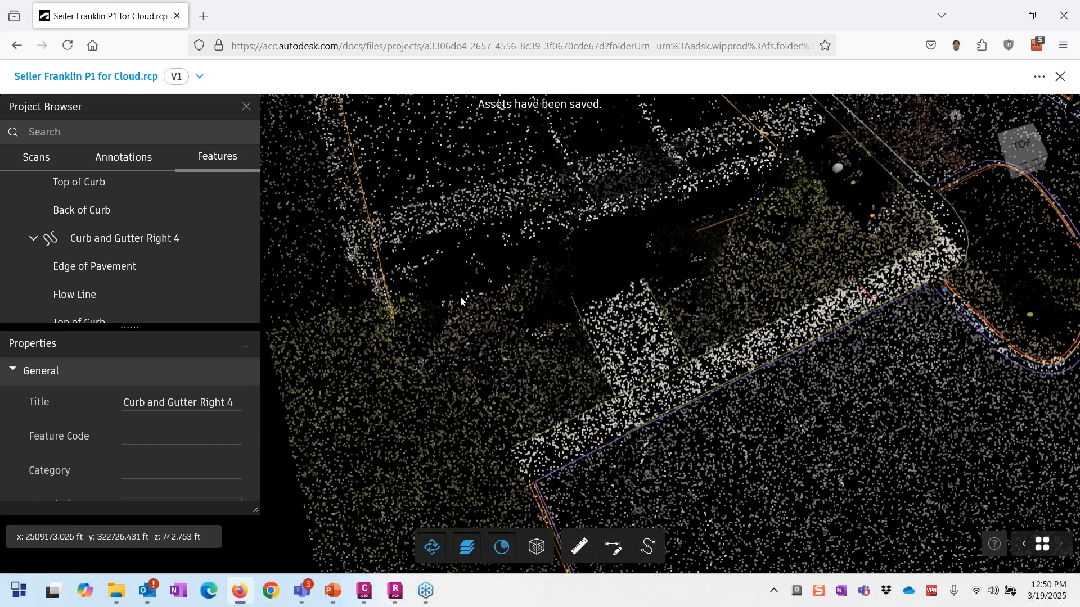
{"action": "left_click_drag", "start_coordinate": [460, 300], "coordinate": [465, 223]}
{"action": "middle_click_drag", "start_coordinate": [762, 417], "coordinate": [510, 293]}
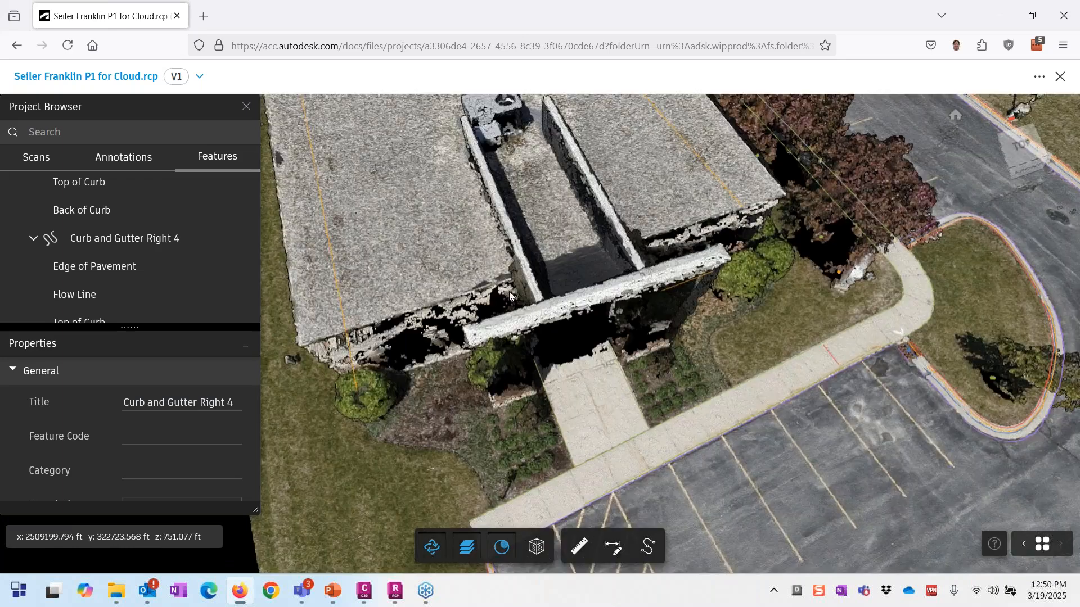
{"action": "middle_click_drag", "start_coordinate": [472, 366], "coordinate": [481, 359]}
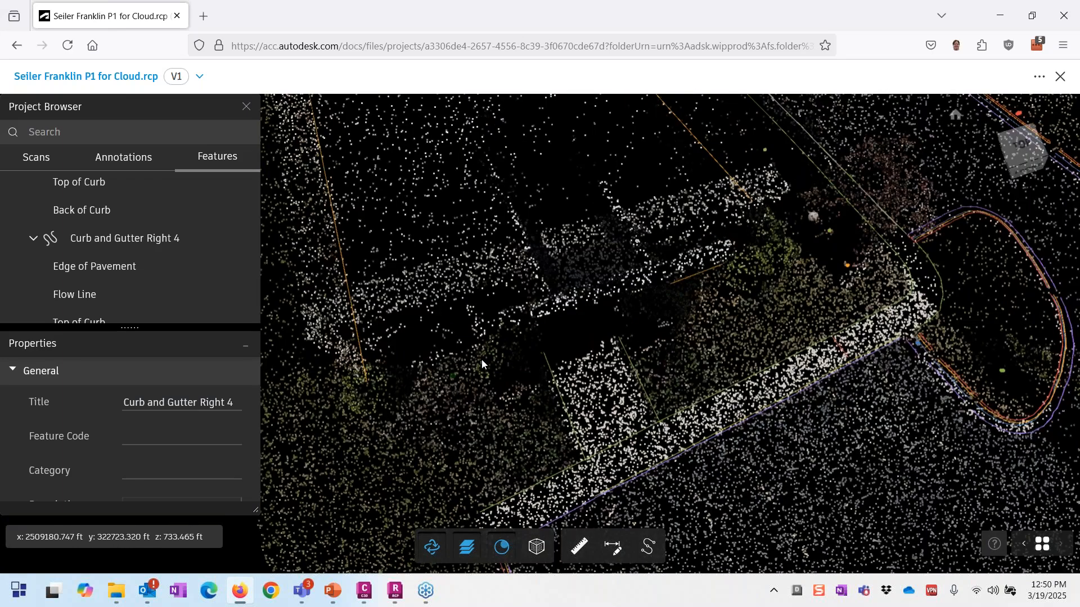
{"action": "scroll", "coordinate": [482, 359], "scroll_direction": "down", "scroll_amount": 5}
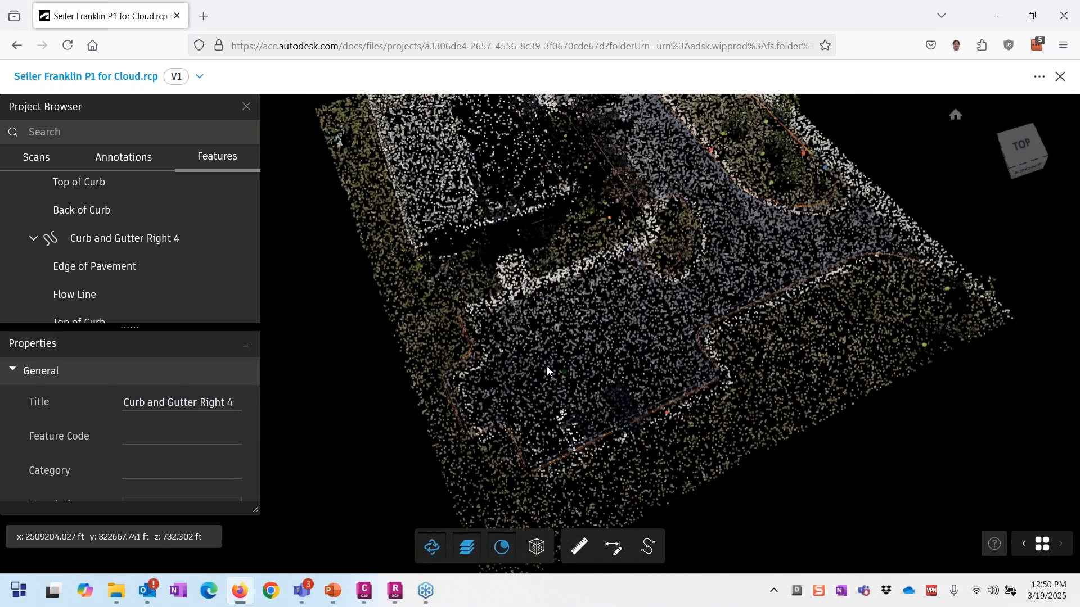
{"action": "scroll", "coordinate": [547, 370], "scroll_direction": "up", "scroll_amount": 5}
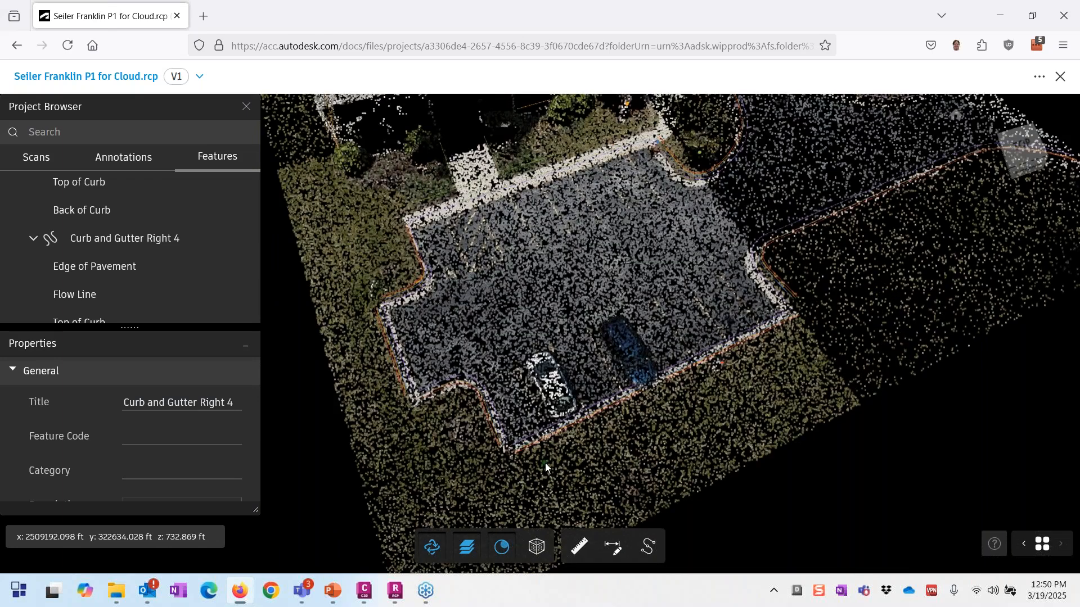
{"action": "middle_click_drag", "start_coordinate": [544, 463], "coordinate": [573, 458]}
{"action": "scroll", "coordinate": [810, 397], "scroll_direction": "up", "scroll_amount": 5}
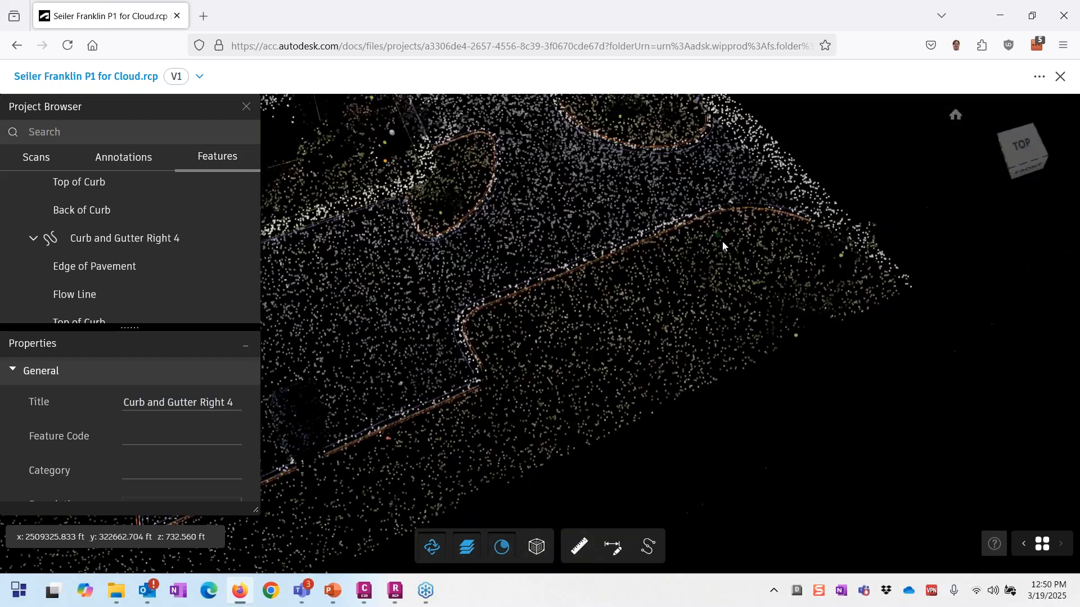
{"action": "scroll", "coordinate": [738, 279], "scroll_direction": "down", "scroll_amount": 3}
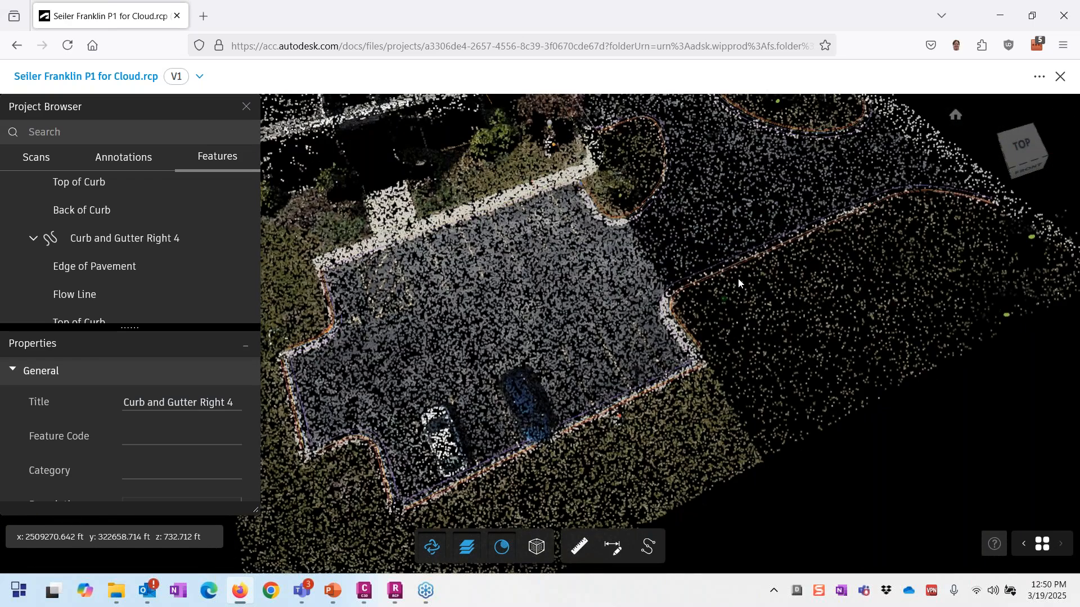
{"action": "scroll", "coordinate": [607, 421], "scroll_direction": "up", "scroll_amount": 5}
Step: Place a red Lighting point feature, Lighting 3 with code LP, on the light pole base
{"action": "left_click", "coordinate": [648, 546]}
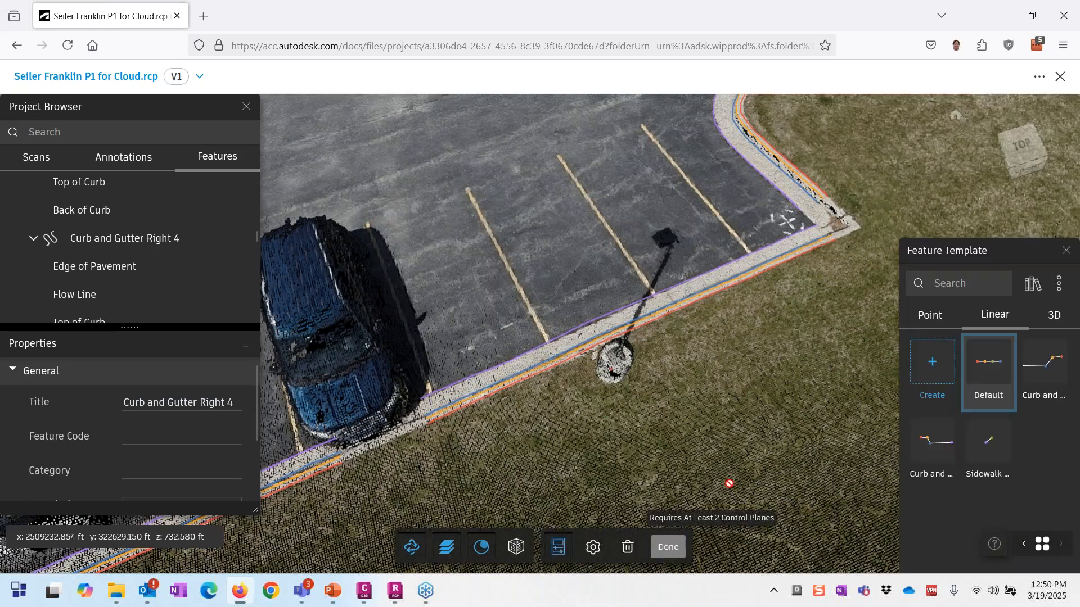
{"action": "left_click", "coordinate": [929, 314]}
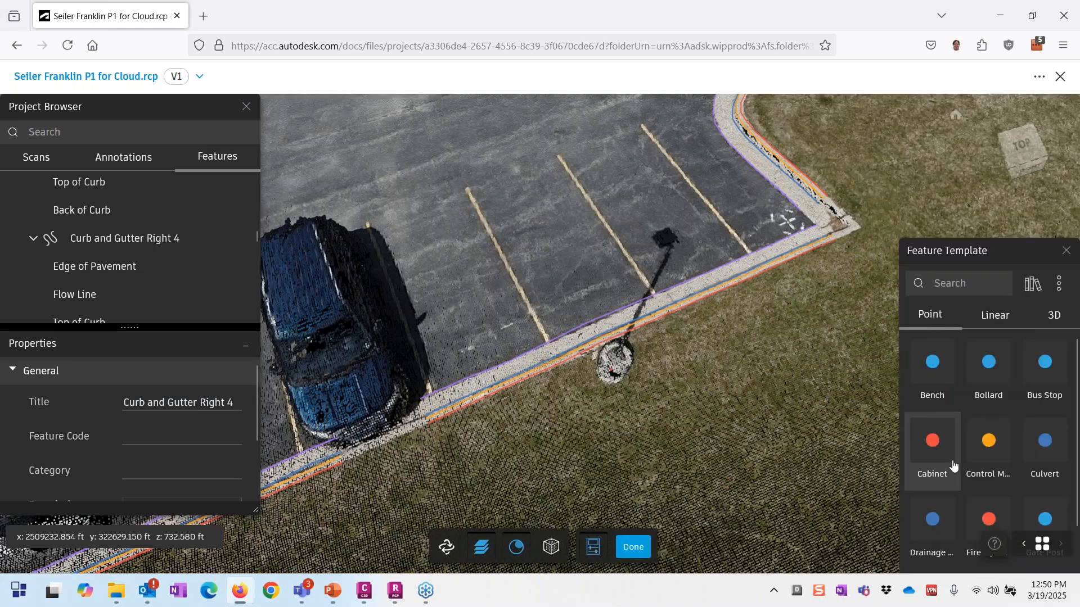
{"action": "scroll", "coordinate": [989, 442], "scroll_direction": "down", "scroll_amount": 3}
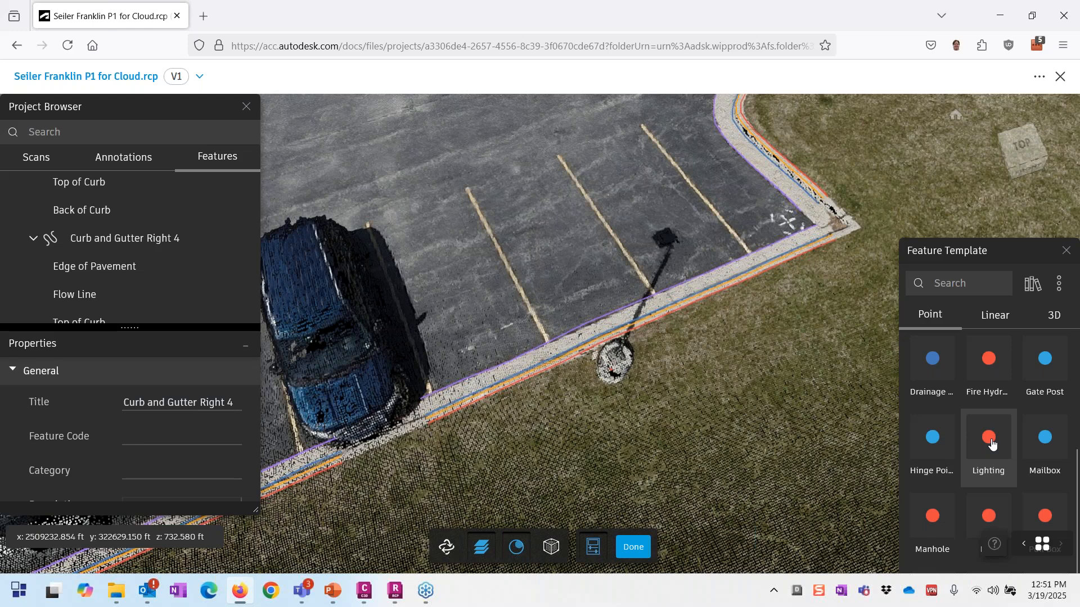
{"action": "left_click", "coordinate": [987, 443]}
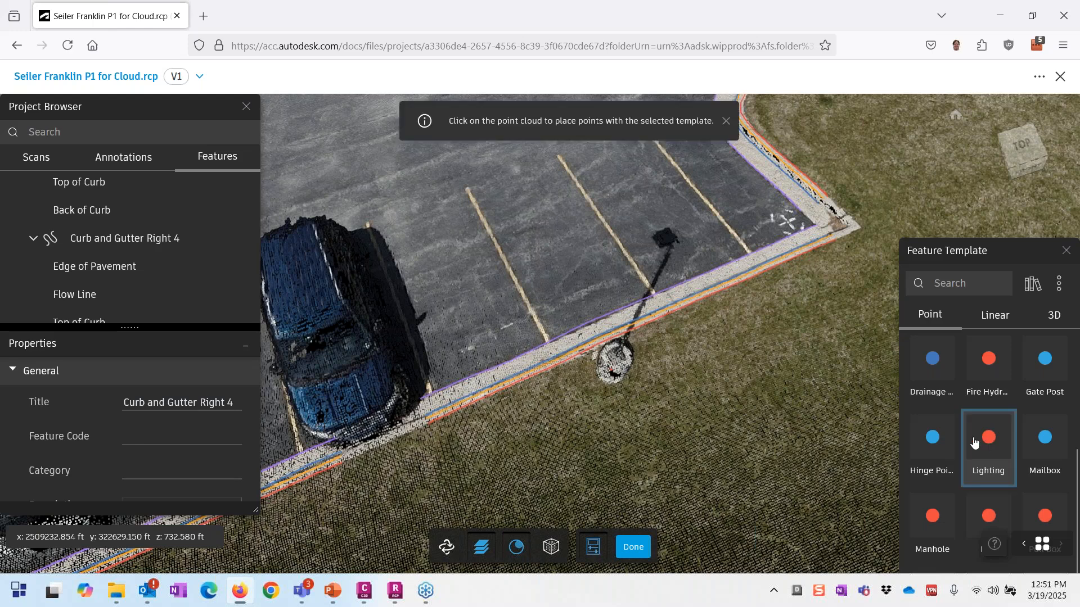
{"action": "left_click", "coordinate": [593, 381]}
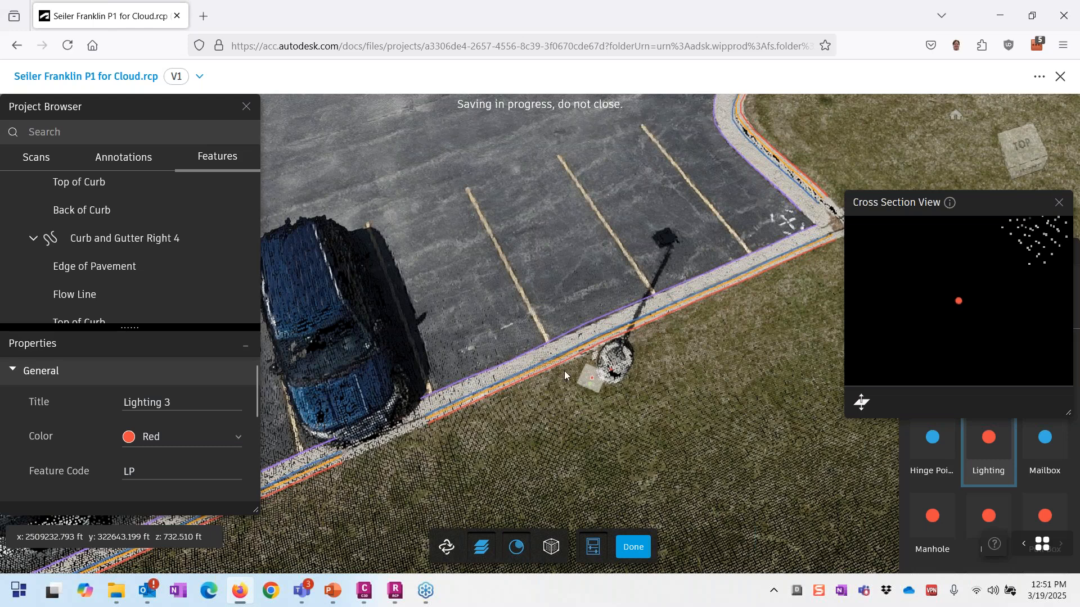
{"action": "scroll", "coordinate": [949, 325], "scroll_direction": "down", "scroll_amount": 2}
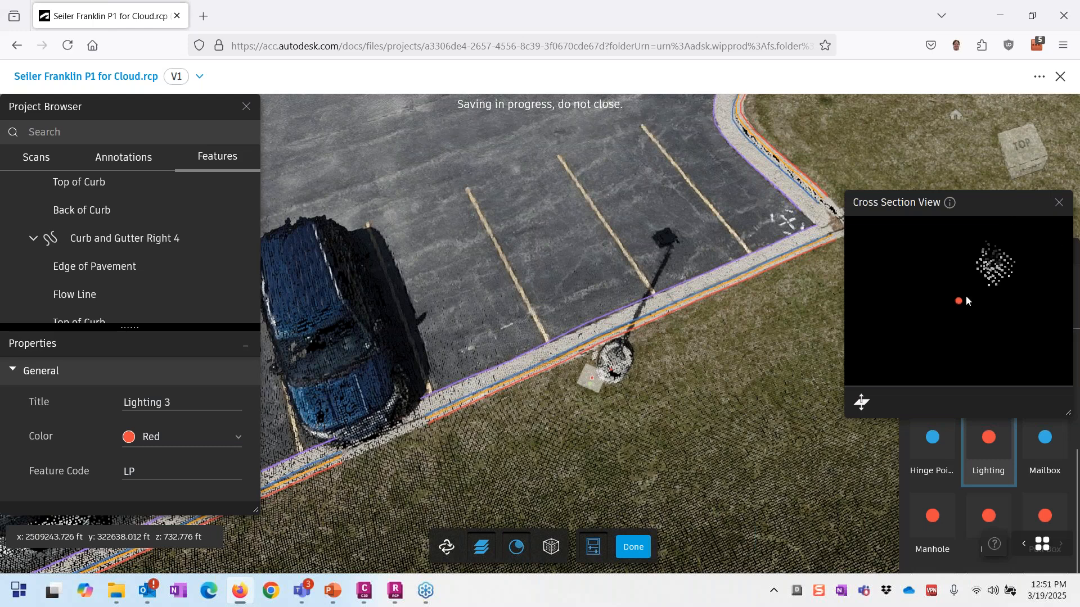
{"action": "left_click_drag", "start_coordinate": [959, 300], "coordinate": [993, 265]}
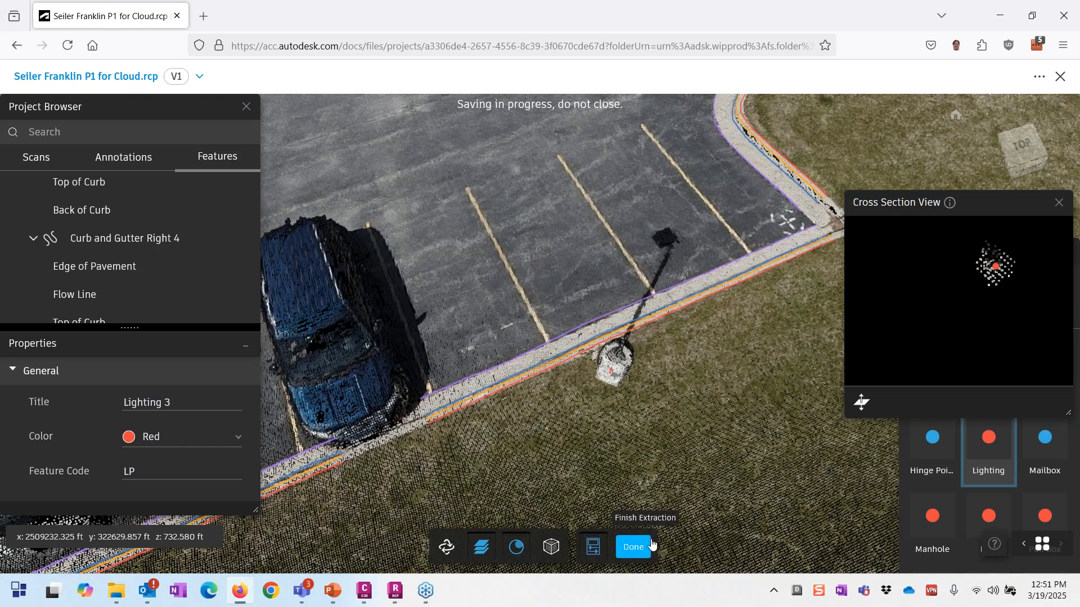
Step: Finish the lighting point and zoom out to a top-down overview of the parking lot and building
{"action": "left_click", "coordinate": [633, 547]}
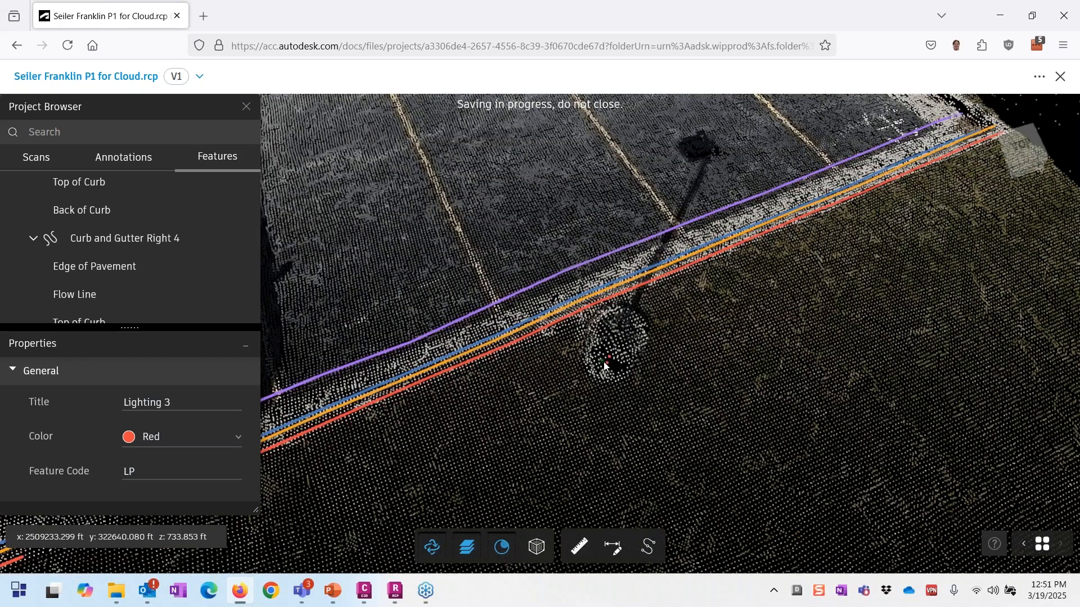
{"action": "left_click_drag", "start_coordinate": [603, 362], "coordinate": [650, 416]}
{"action": "scroll", "coordinate": [650, 416], "scroll_direction": "down", "scroll_amount": 3}
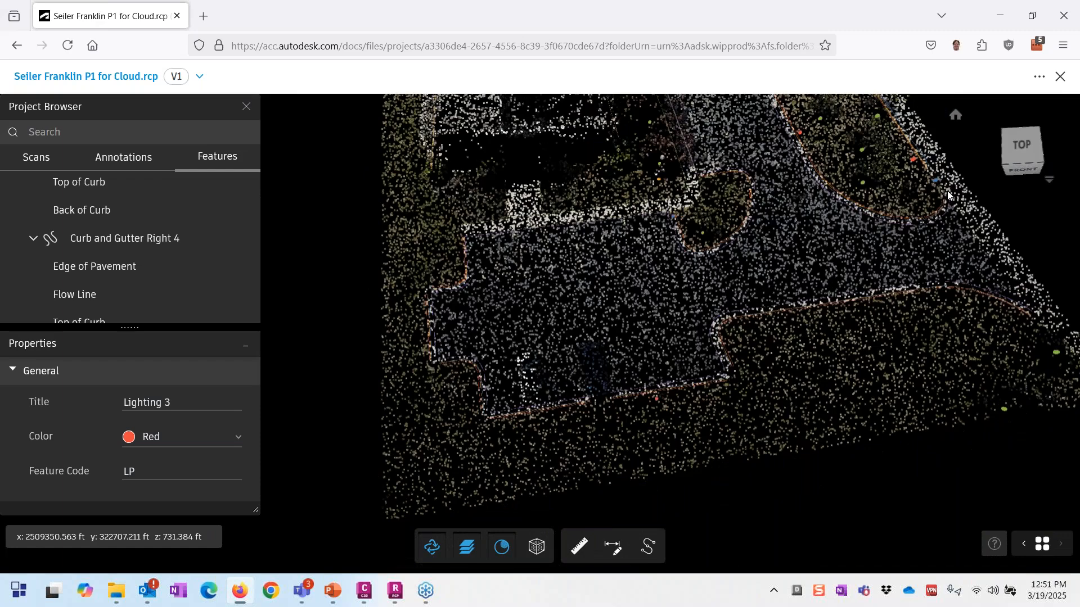
{"action": "scroll", "coordinate": [948, 195], "scroll_direction": "up", "scroll_amount": 2}
{"action": "scroll", "coordinate": [815, 487], "scroll_direction": "down", "scroll_amount": 2}
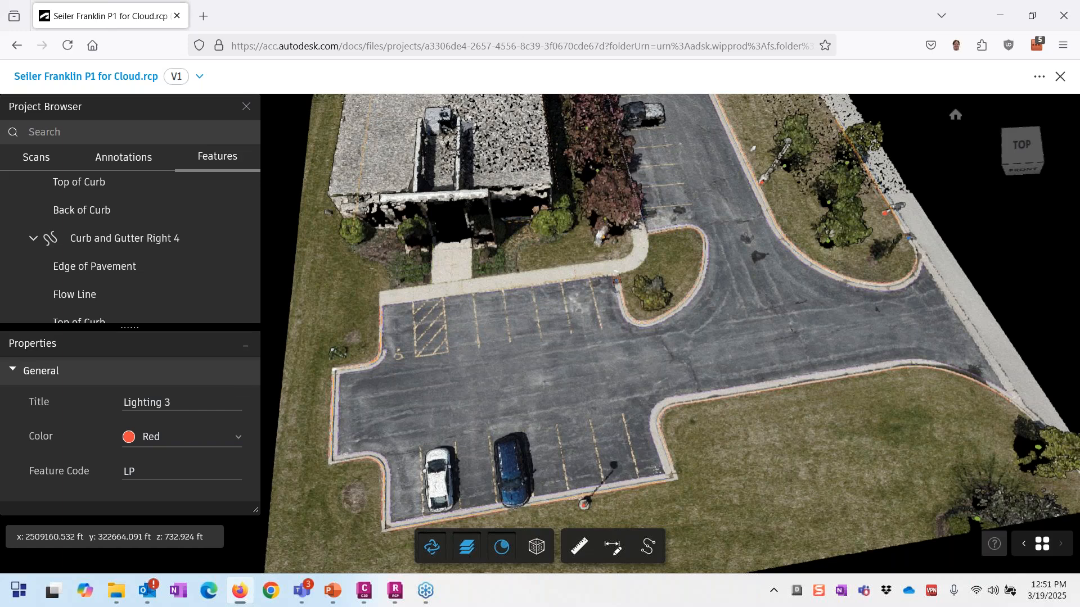
{"action": "scroll", "coordinate": [137, 278], "scroll_direction": "down", "scroll_amount": 3}
{"action": "scroll", "coordinate": [157, 234], "scroll_direction": "down", "scroll_amount": 8}
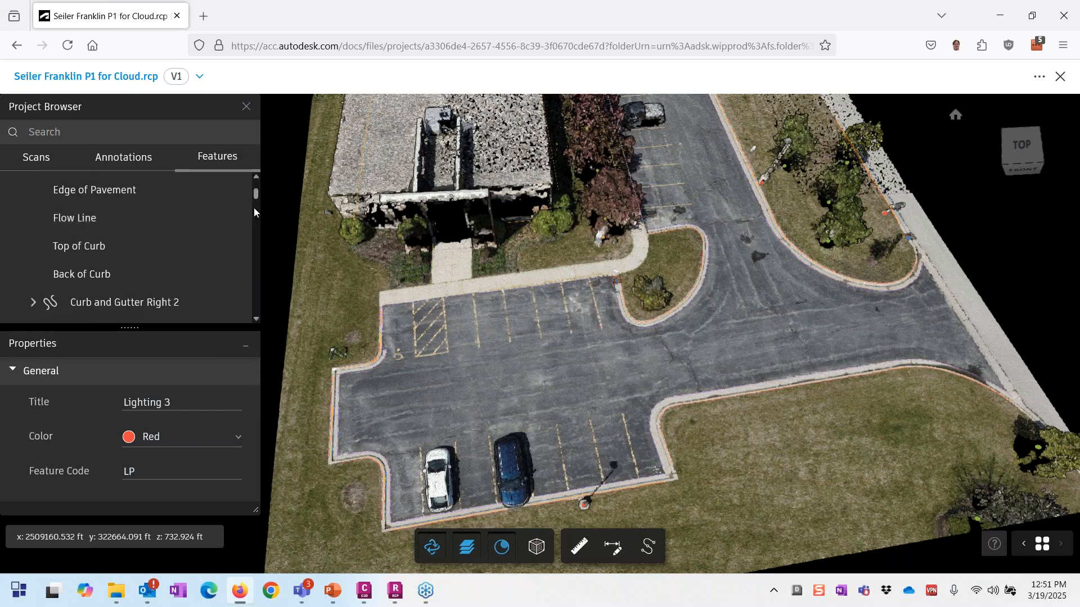
{"action": "scroll", "coordinate": [243, 214], "scroll_direction": "up", "scroll_amount": 3}
{"action": "left_click", "coordinate": [244, 190]}
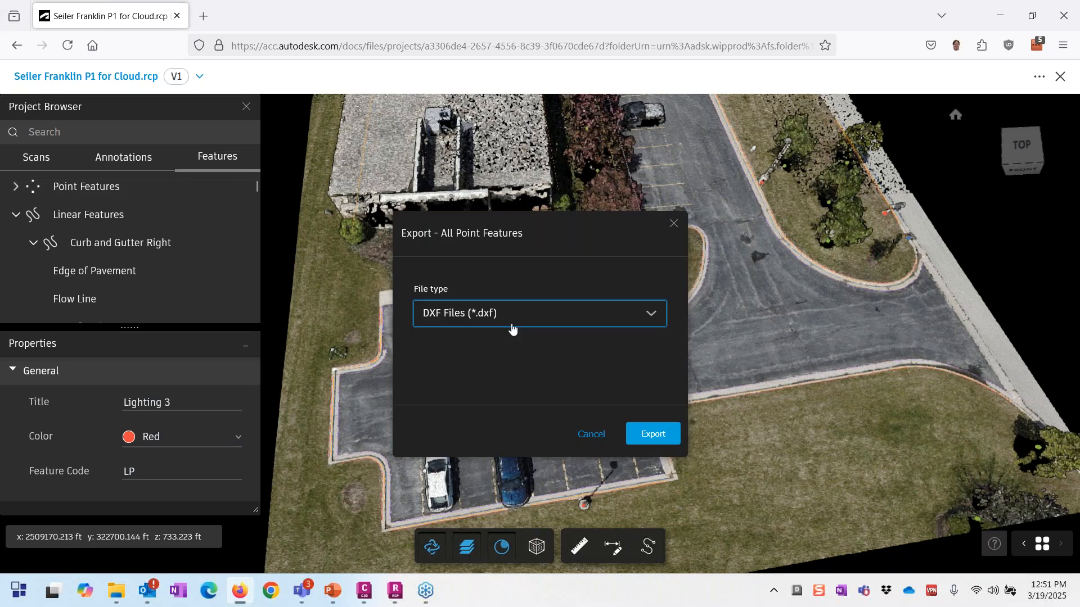
{"action": "left_click", "coordinate": [462, 313]}
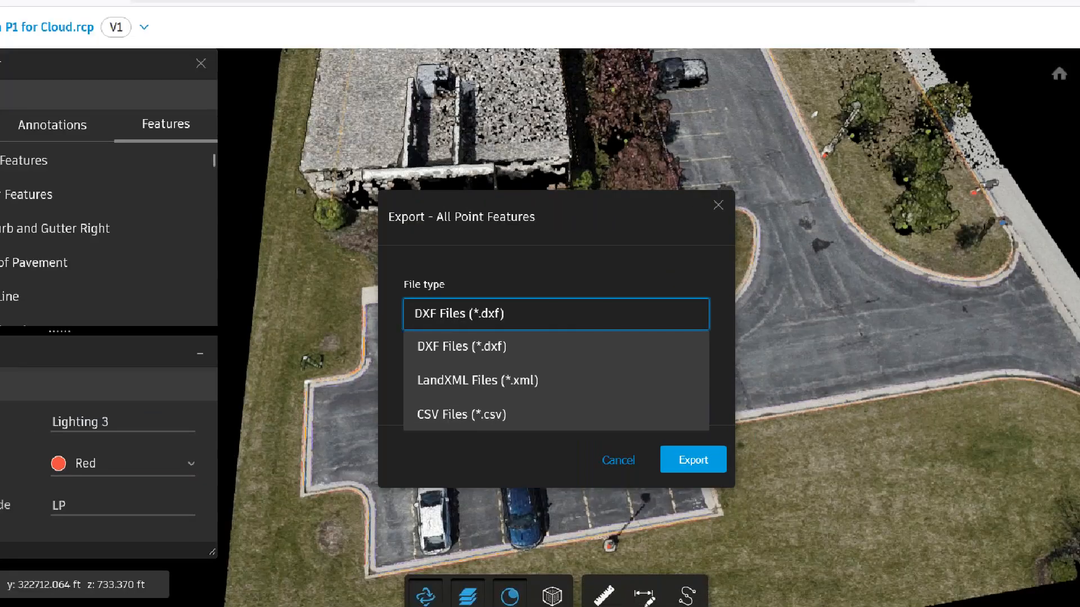
{"action": "mouse_move", "coordinate": [593, 364]}
{"action": "left_mouse_down"}
{"action": "mouse_move", "coordinate": [408, 382]}
{"action": "mouse_move", "coordinate": [453, 450]}
{"action": "mouse_move", "coordinate": [553, 415]}
{"action": "left_mouse_up"}
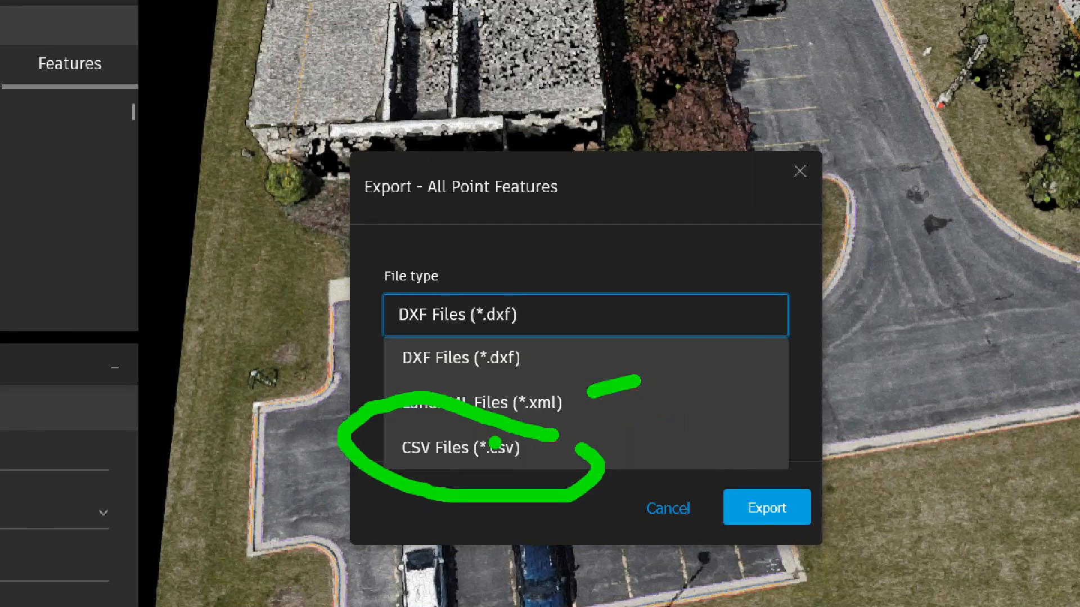
{"action": "left_click", "coordinate": [494, 482]}
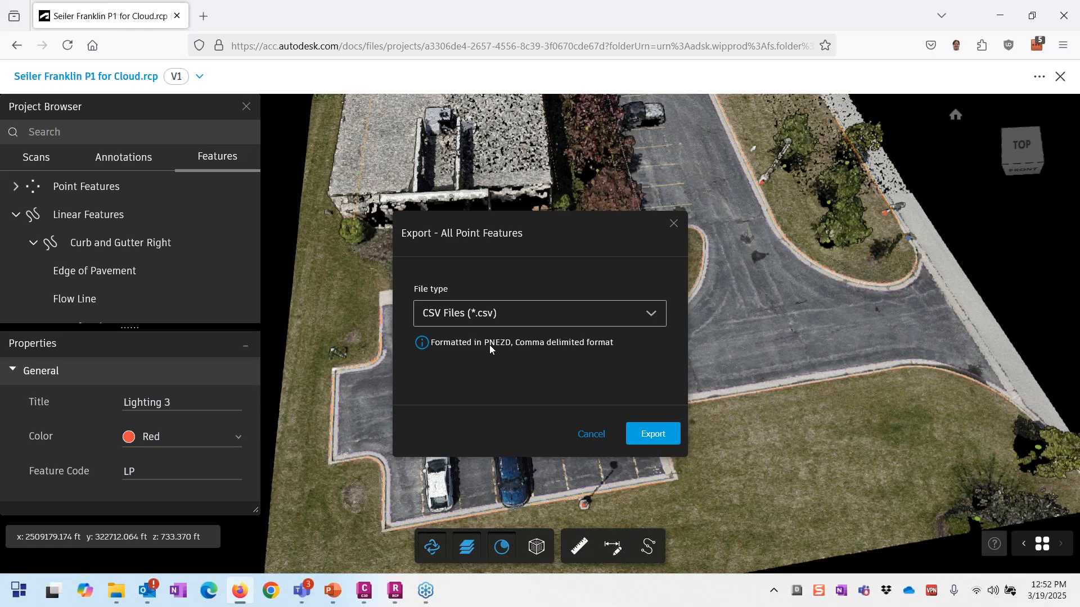
{"action": "left_click", "coordinate": [592, 434]}
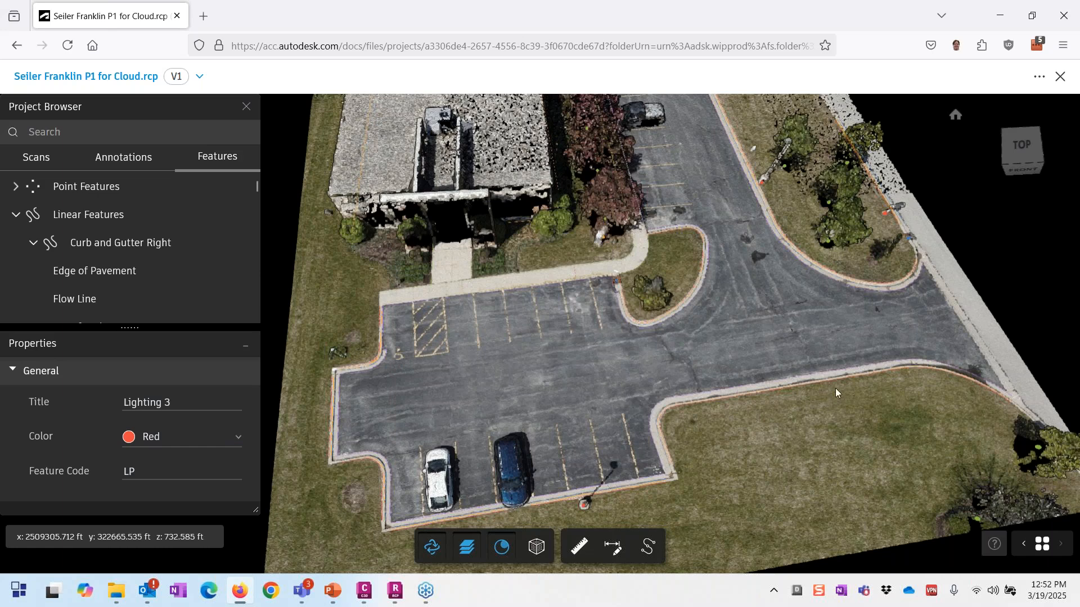
{"action": "scroll", "coordinate": [835, 387], "scroll_direction": "down", "scroll_amount": 3}
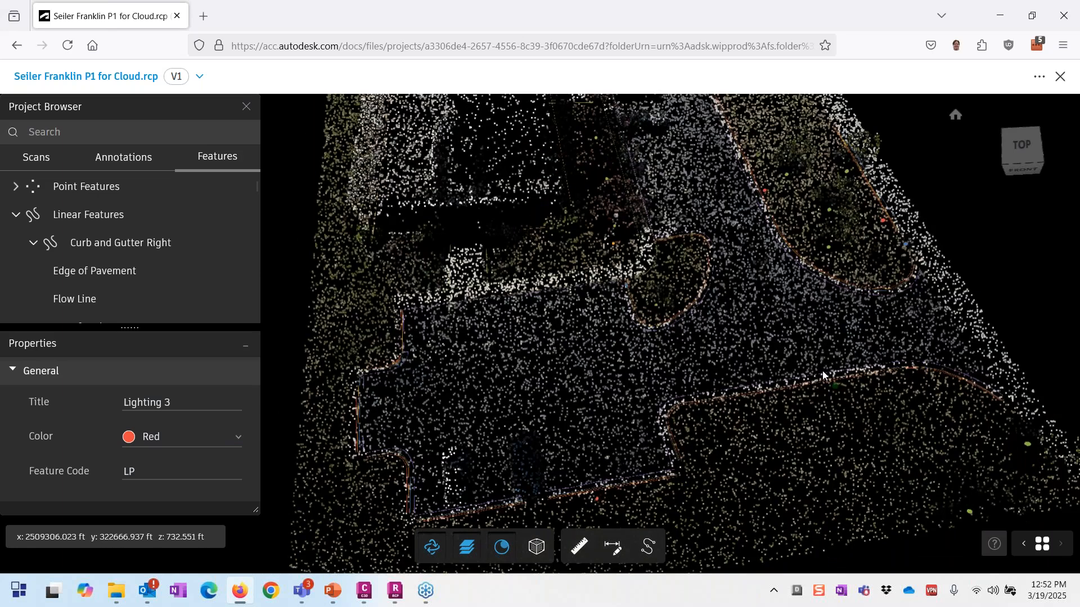
{"action": "left_click", "coordinate": [333, 591]}
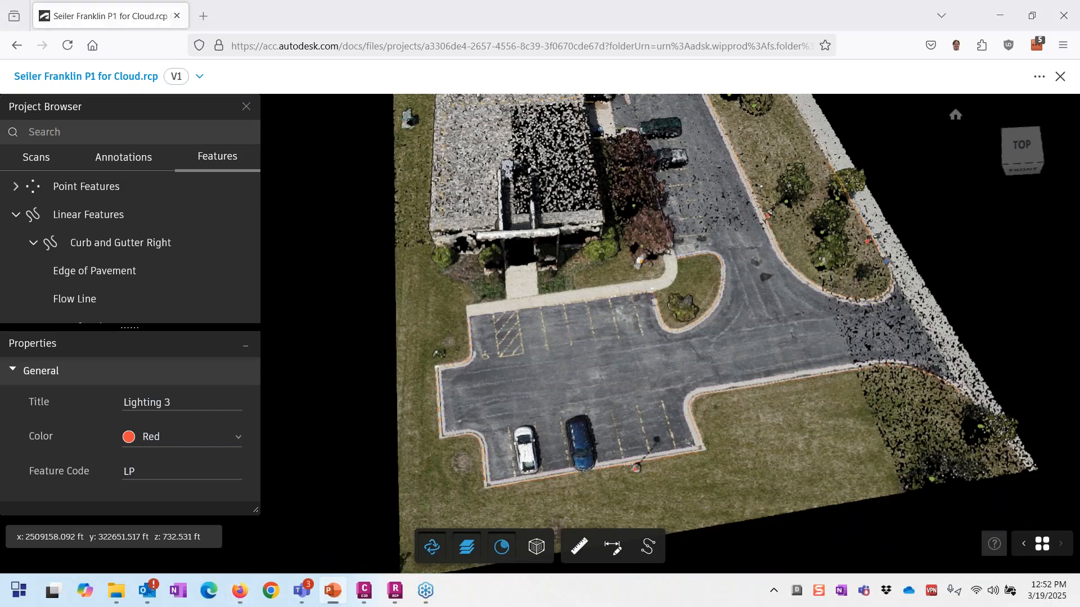
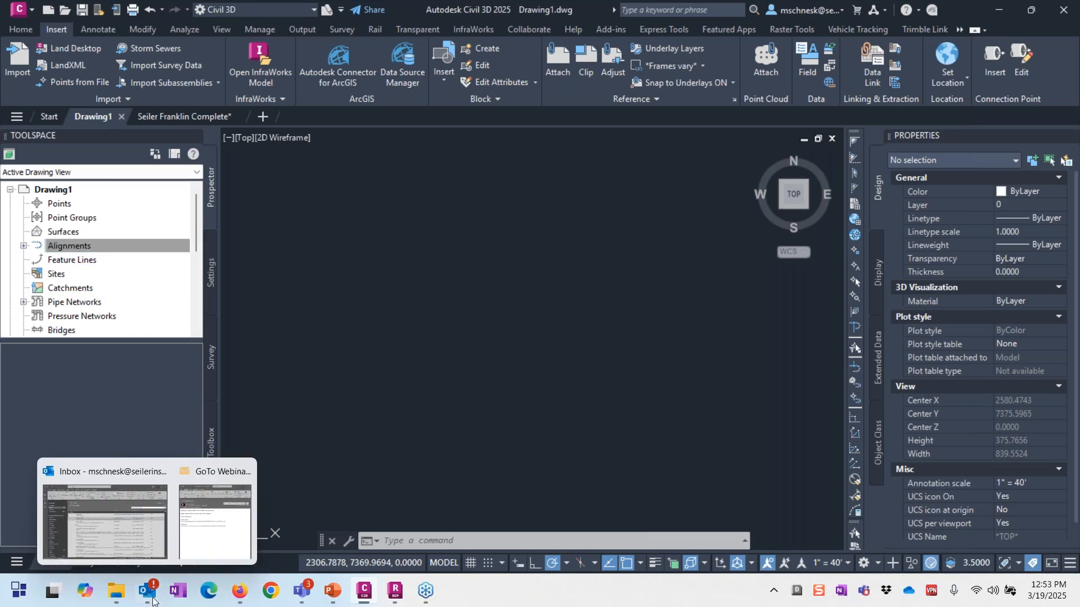
Step: Assign Drawing1 the WI83-SF coordinate system (NAD83 Wisconsin South Zone, US Foot) in its drawing settings
{"action": "key", "text": "Escape"}
{"action": "left_click", "coordinate": [99, 172]}
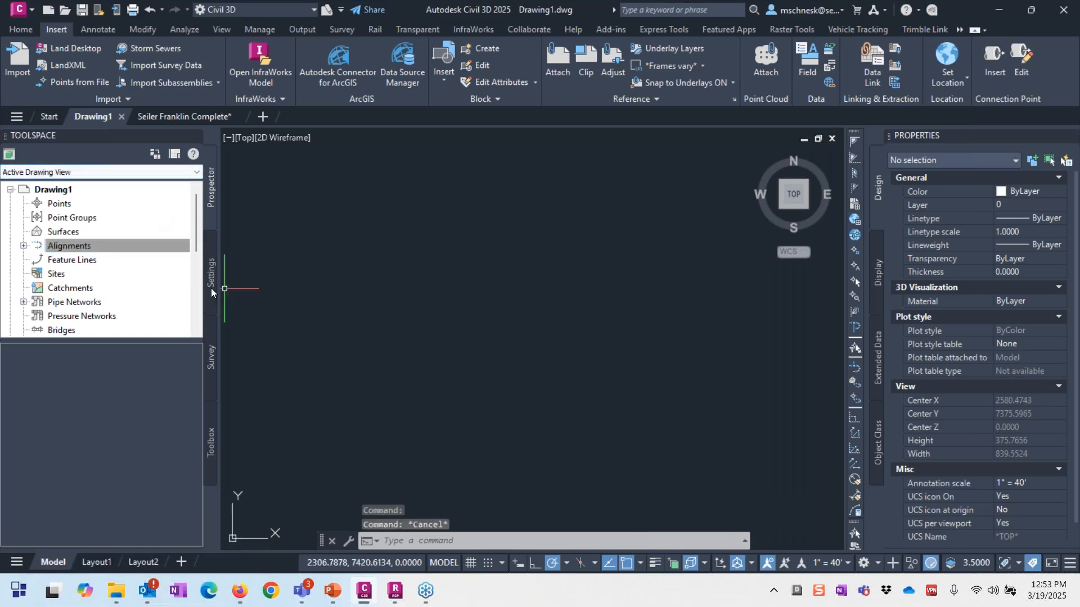
{"action": "left_click", "coordinate": [34, 183]}
{"action": "right_click", "coordinate": [56, 190]}
{"action": "left_click", "coordinate": [95, 202]}
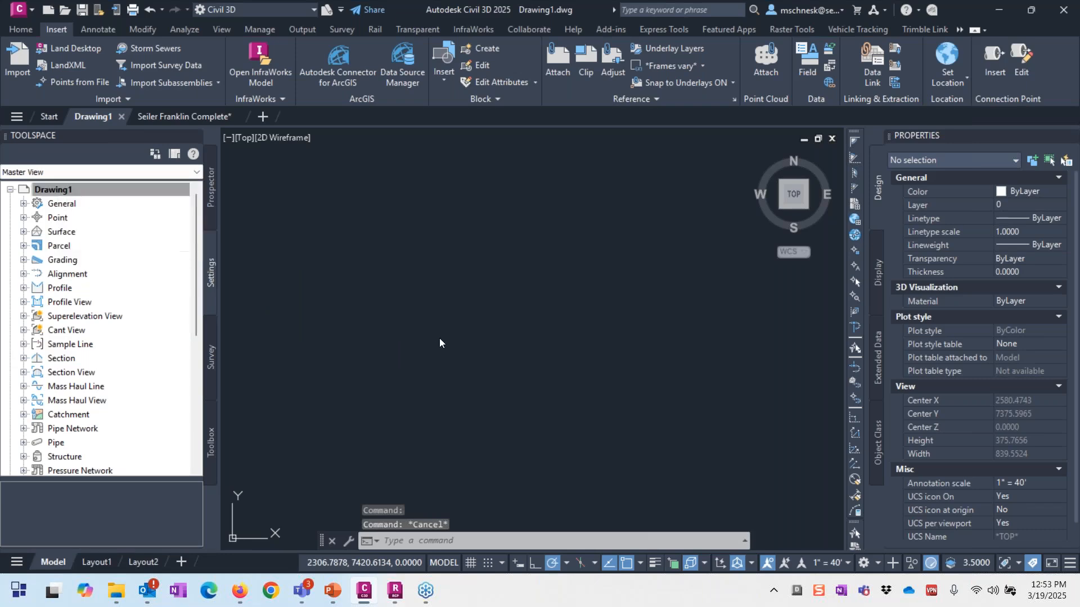
{"action": "key", "text": "Tab"}
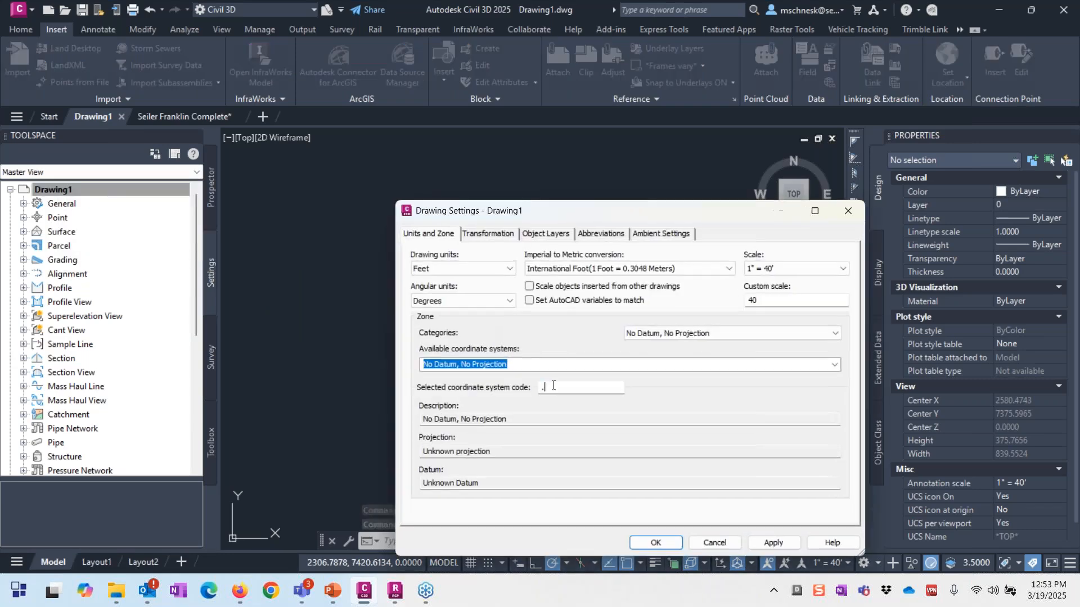
{"action": "type", "text": "wi8"}
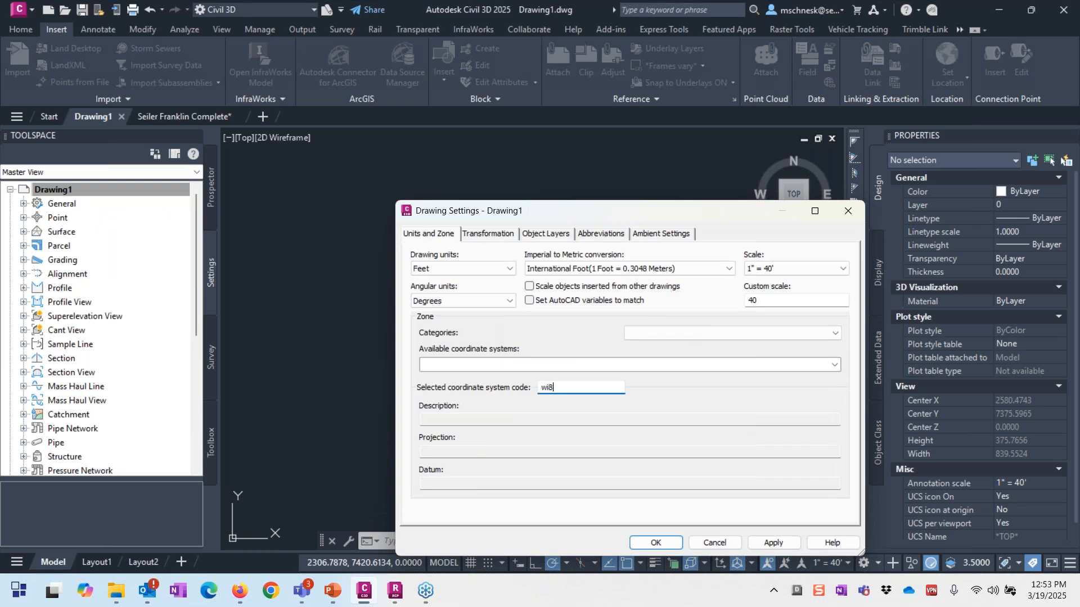
{"action": "type", "text": "3-sf"}
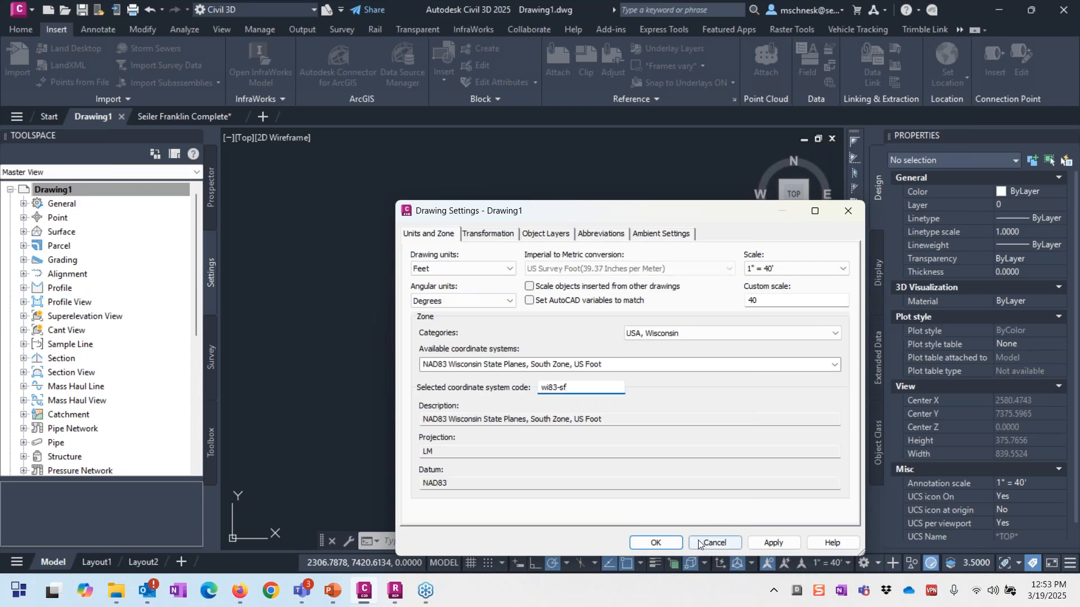
{"action": "left_click", "coordinate": [656, 543]}
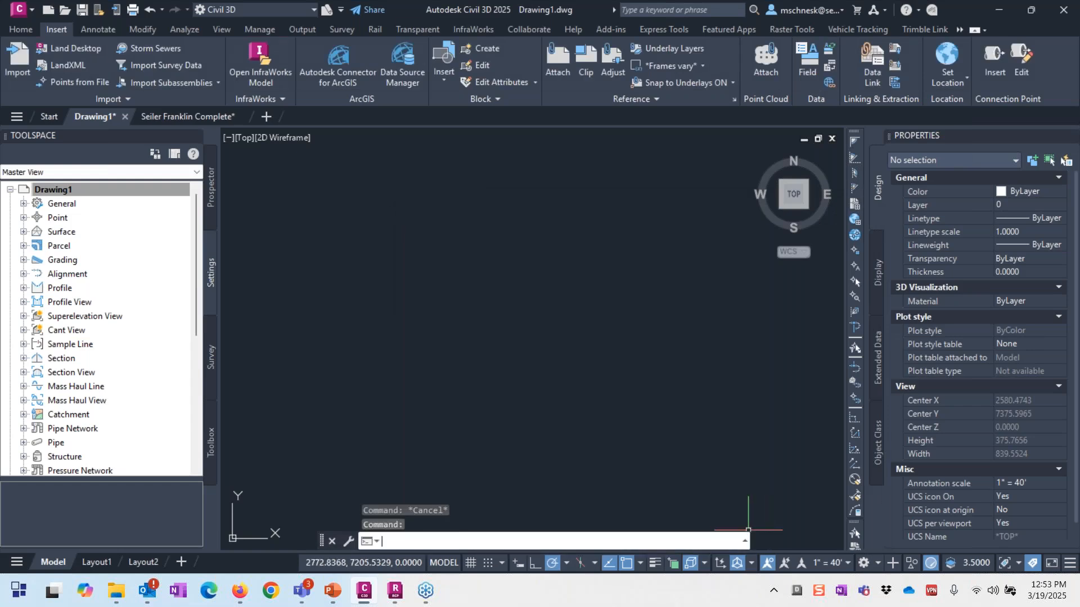
Step: Set the drawing's insertion scale units to US Survey Feet with the UNITS command
{"action": "type", "text": "units"}
{"action": "key", "text": "Return"}
{"action": "left_click", "coordinate": [576, 375]}
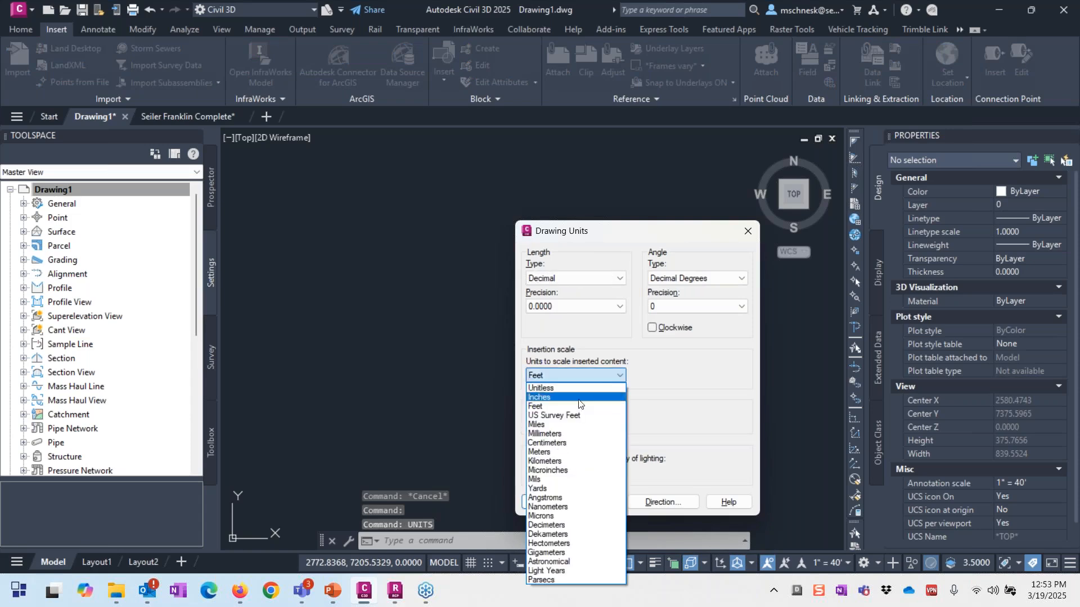
{"action": "left_click", "coordinate": [561, 417]}
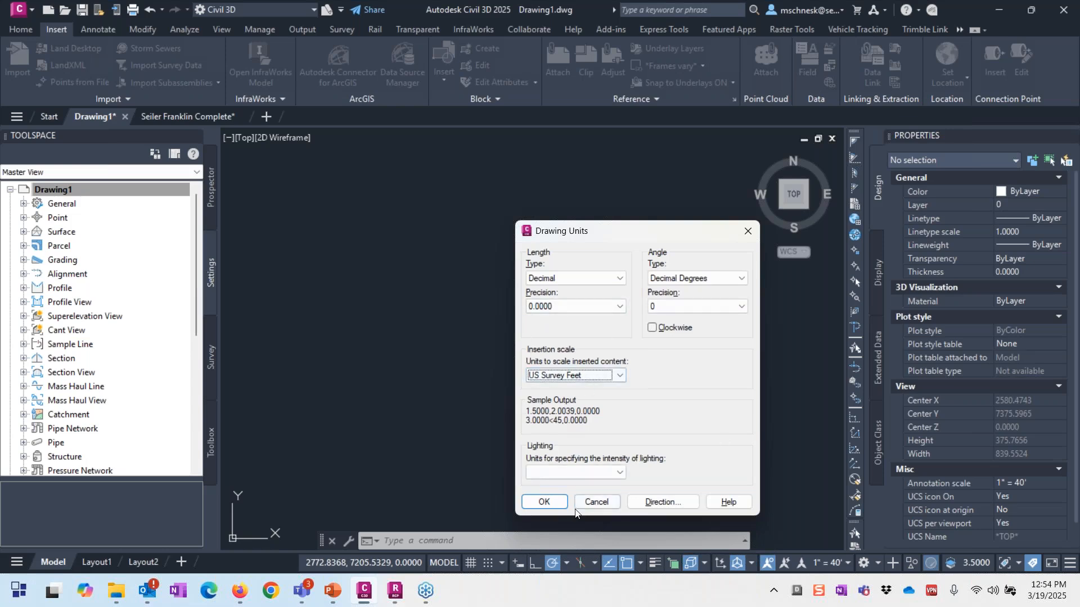
{"action": "left_click", "coordinate": [558, 506]}
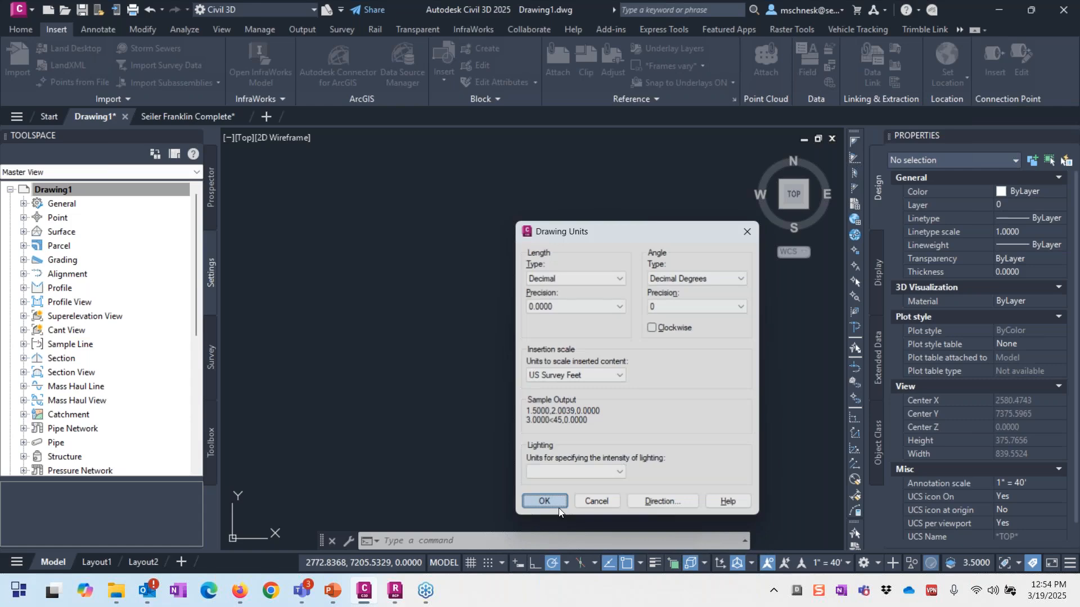
{"action": "left_click", "coordinate": [766, 61]}
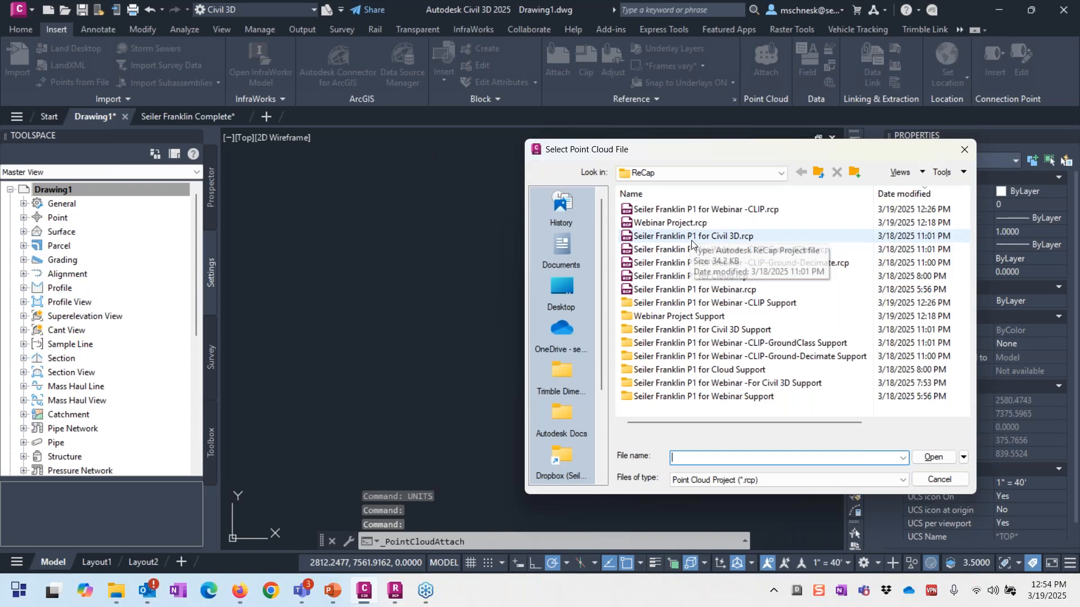
Step: Attach the Seiler Franklin P1 for Civil 3D.rcp point cloud to the drawing
{"action": "left_click", "coordinate": [692, 237]}
{"action": "double_click", "coordinate": [693, 238]}
{"action": "left_click", "coordinate": [548, 354]}
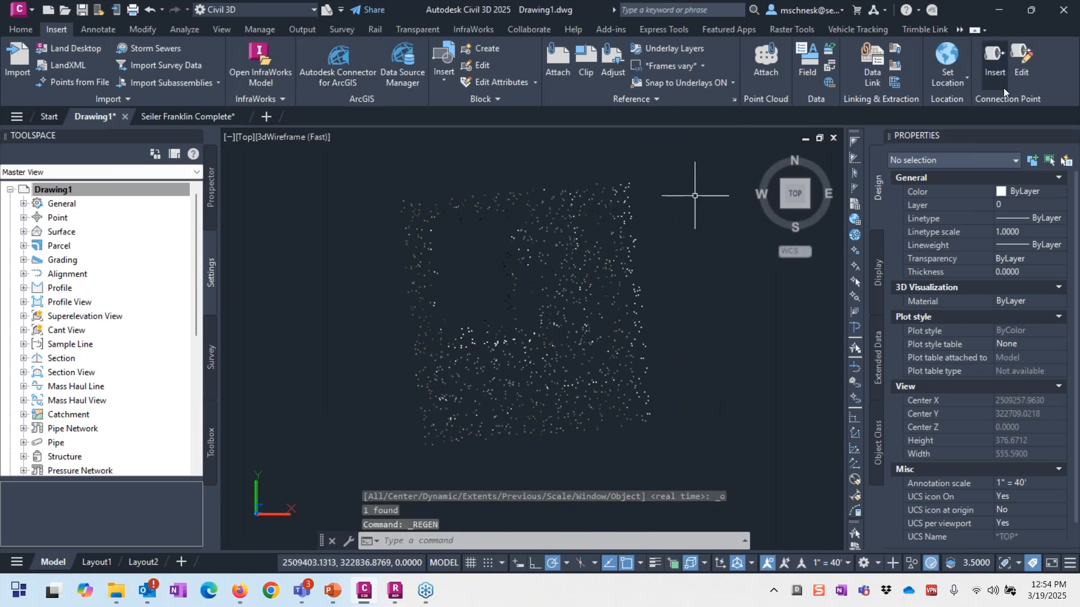
Step: Show an Esri OpenStreetMap basemap behind the drawing and window-select the point cloud
{"action": "left_click", "coordinate": [959, 29]}
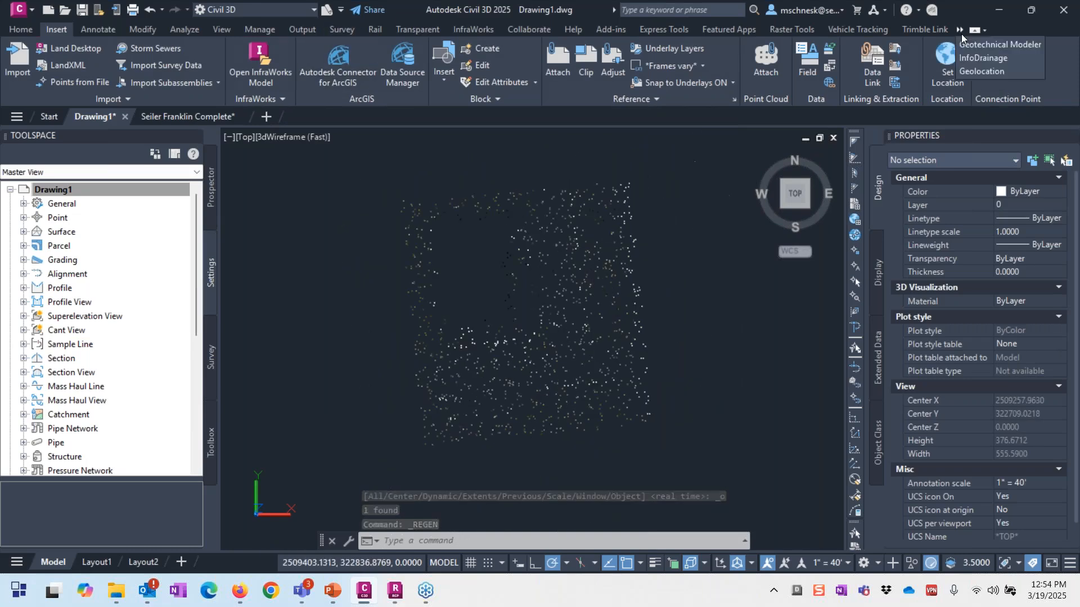
{"action": "left_click", "coordinate": [967, 70]}
{"action": "left_click", "coordinate": [196, 84]}
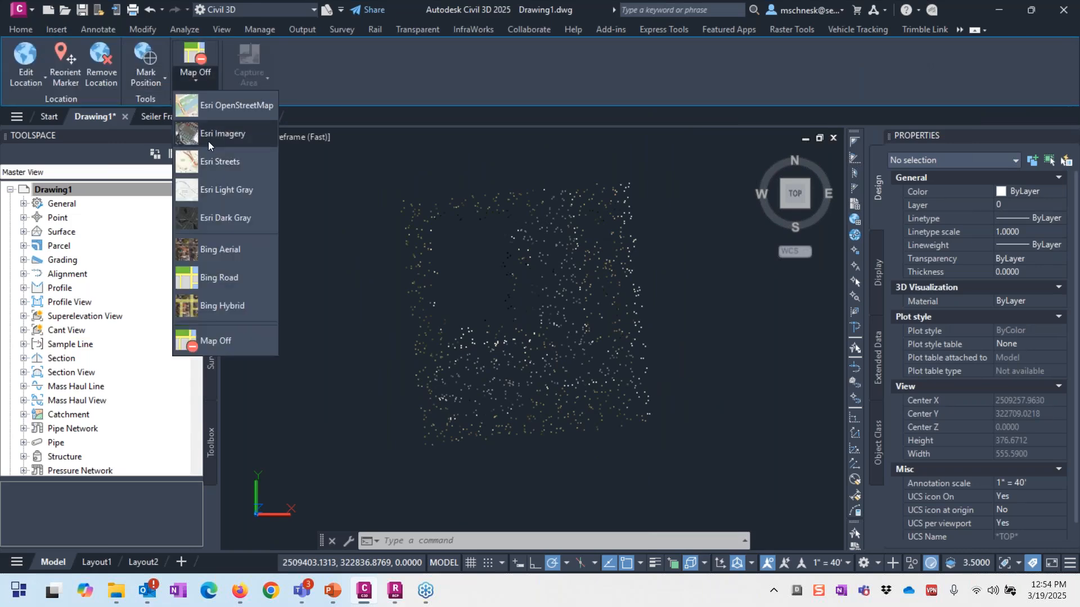
{"action": "left_click", "coordinate": [224, 115]}
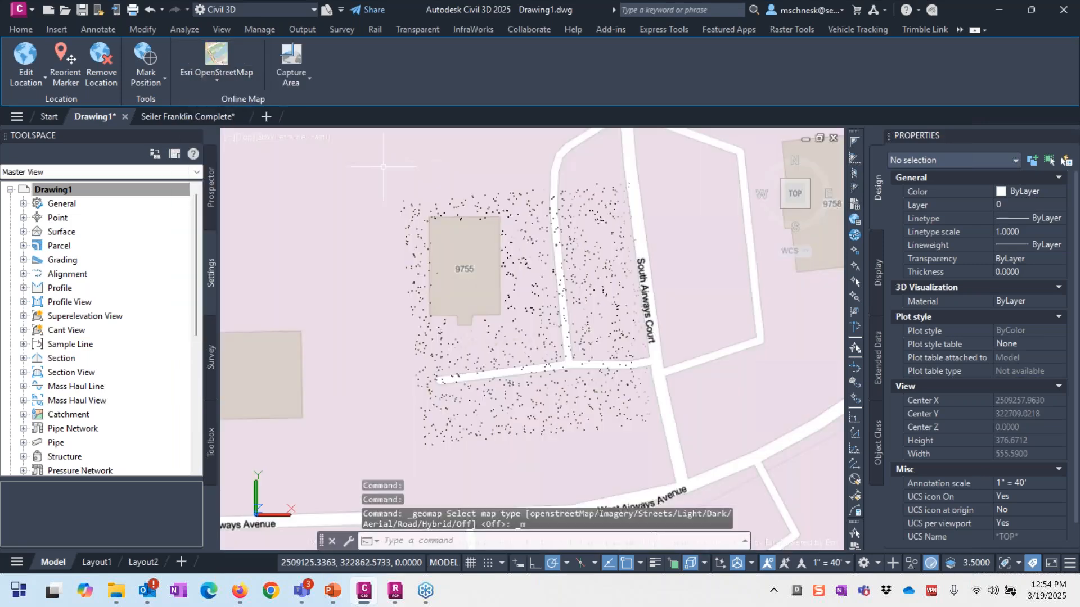
{"action": "scroll", "coordinate": [383, 167], "scroll_direction": "down", "scroll_amount": 2}
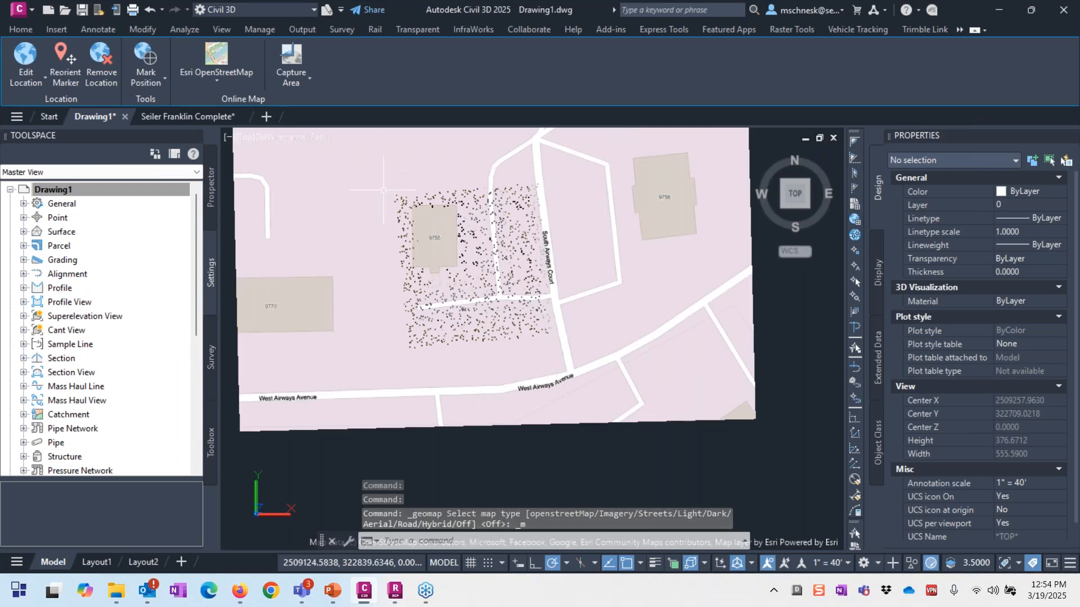
{"action": "scroll", "coordinate": [427, 214], "scroll_direction": "up", "scroll_amount": 2}
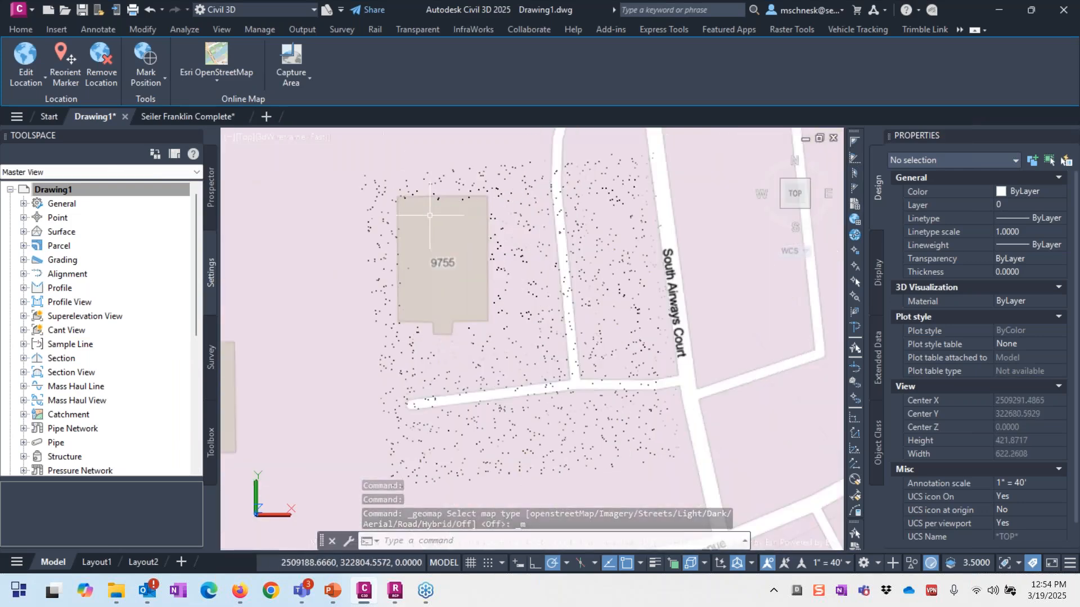
{"action": "left_click", "coordinate": [594, 173]}
{"action": "left_click", "coordinate": [549, 239]}
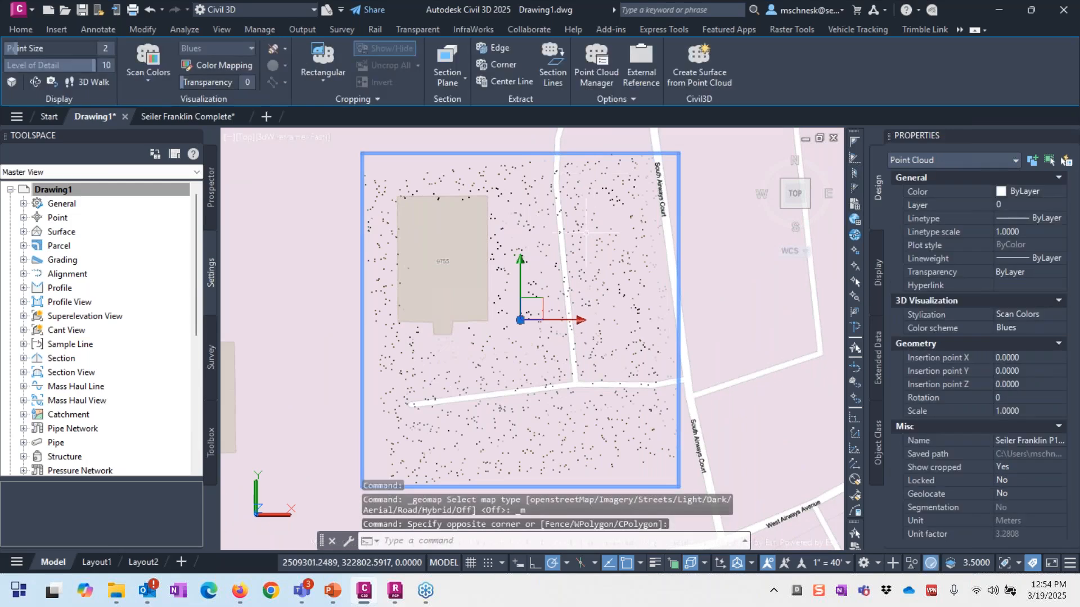
Step: Create surface EG_PointCloud with Contours 1' and 5' (Background) style and no non-ground filtering
{"action": "left_click", "coordinate": [692, 68]}
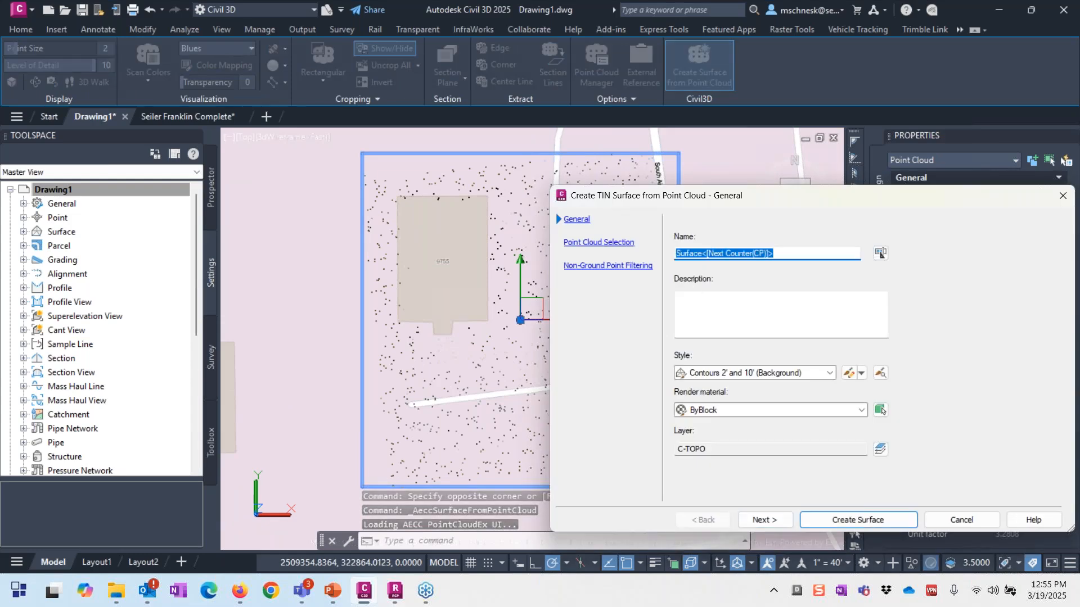
{"action": "type", "text": "EG_P"}
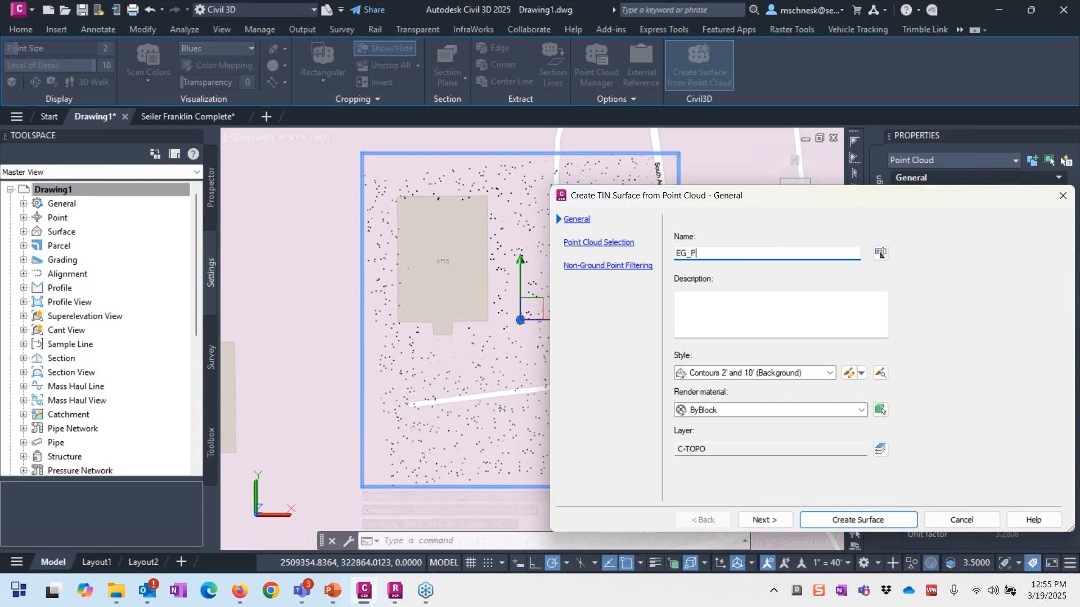
{"action": "type", "text": "ointCloud"}
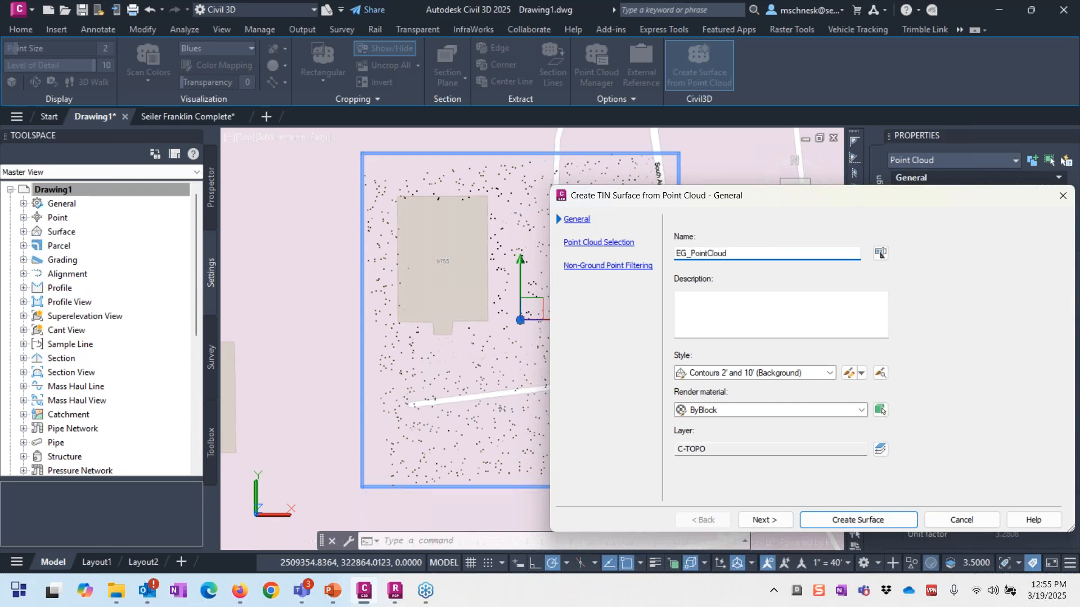
{"action": "left_click", "coordinate": [778, 373]}
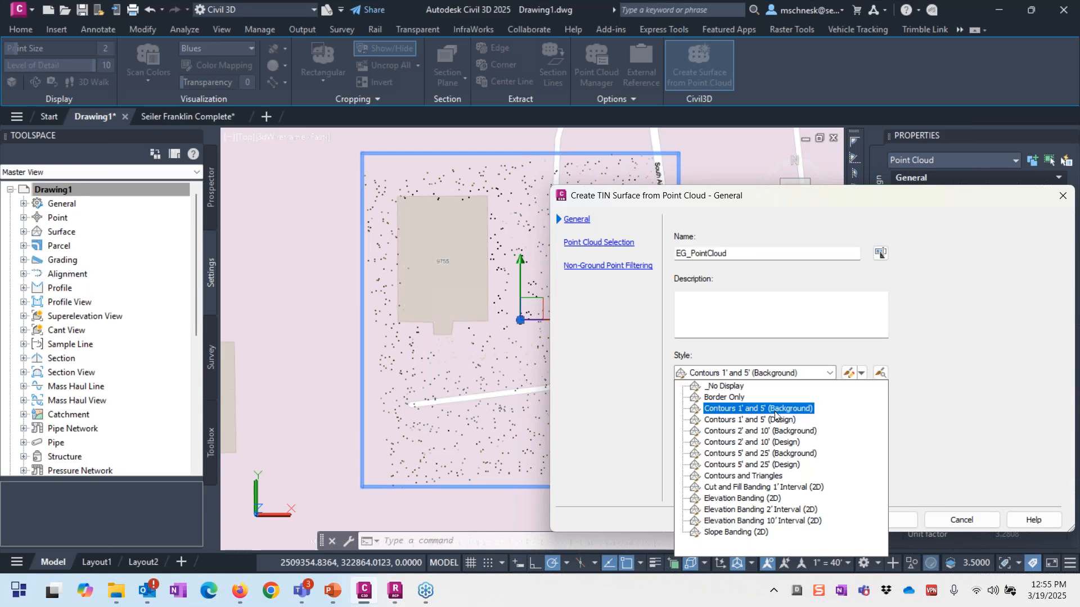
{"action": "left_click", "coordinate": [774, 409]}
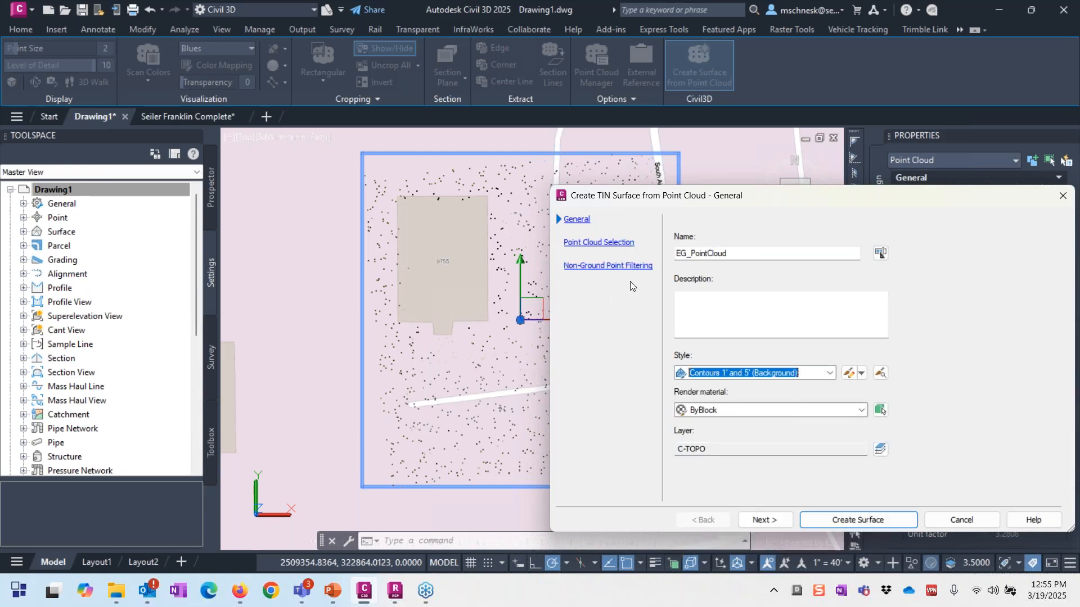
{"action": "left_click", "coordinate": [602, 267]}
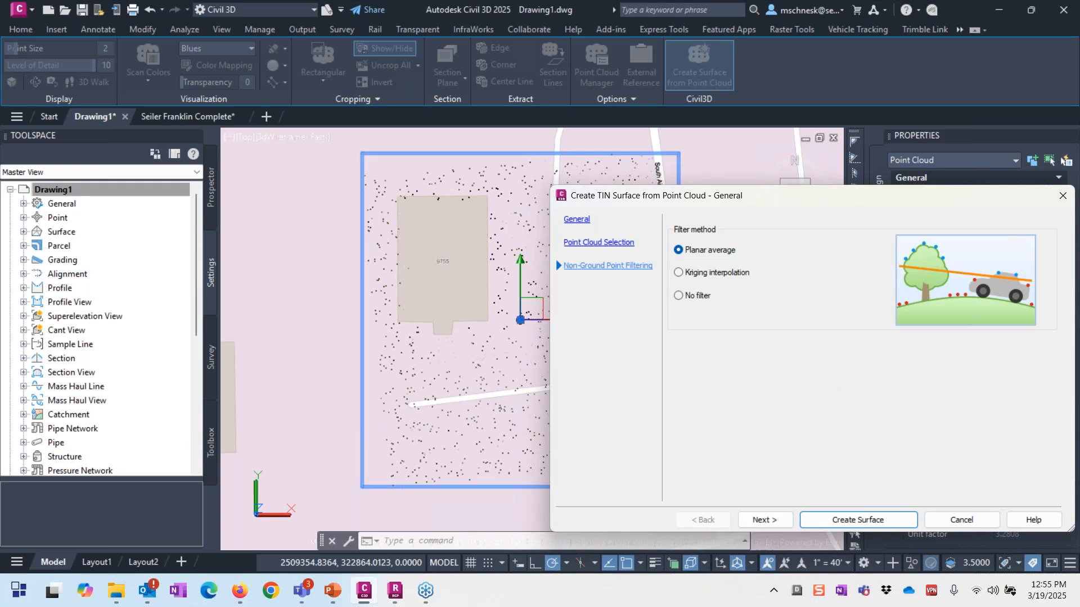
{"action": "left_click", "coordinate": [697, 296]}
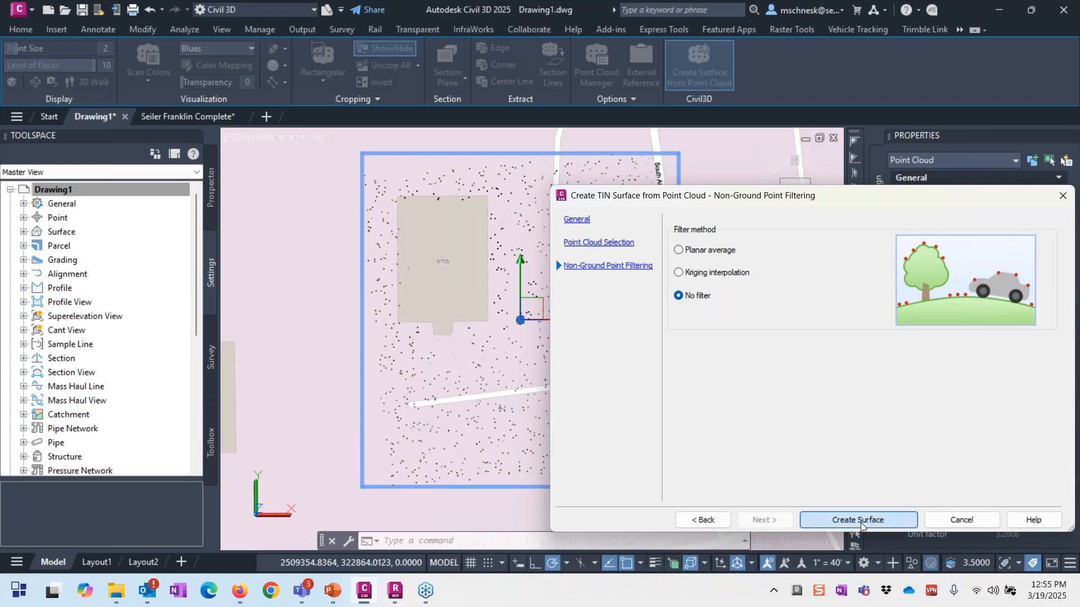
{"action": "left_click", "coordinate": [815, 525]}
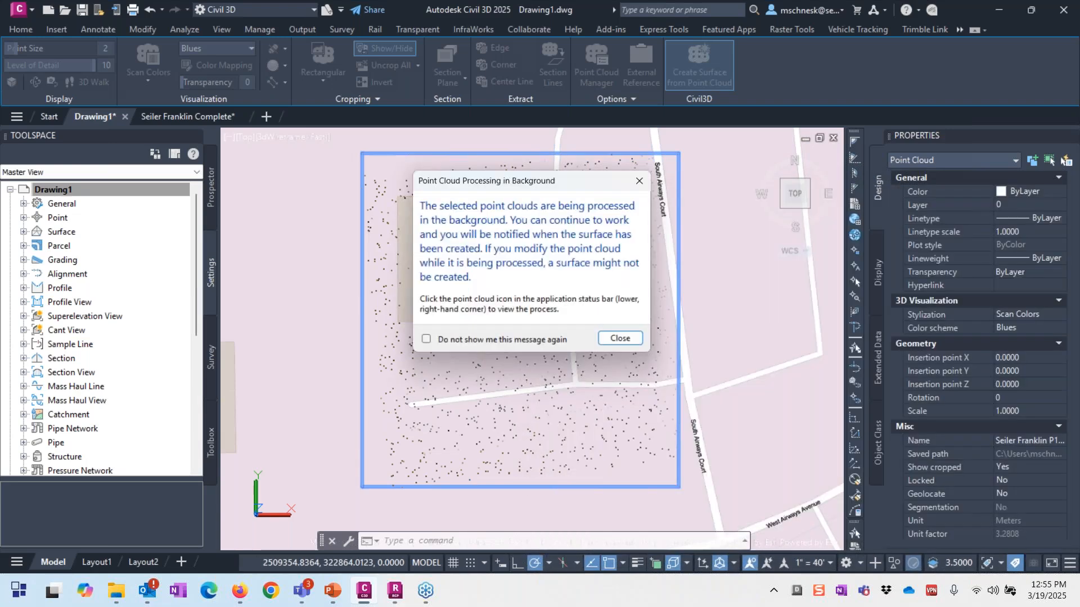
{"action": "left_click", "coordinate": [624, 342]}
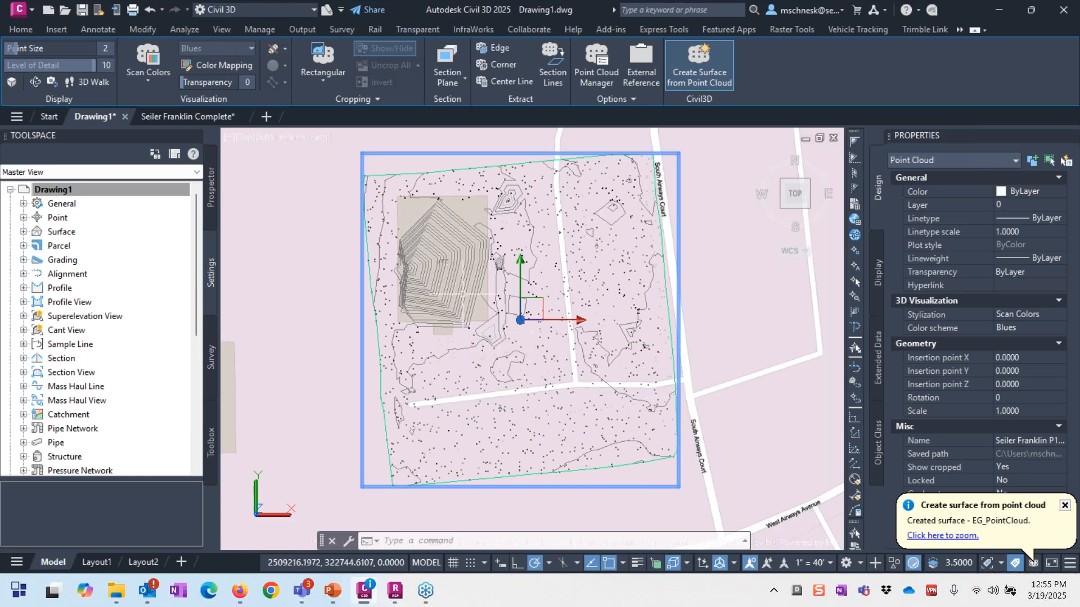
Step: Zoom into the contour spike, select EG_PointCloud and open the Edit Surface operations list
{"action": "scroll", "coordinate": [458, 291], "scroll_direction": "up", "scroll_amount": 6}
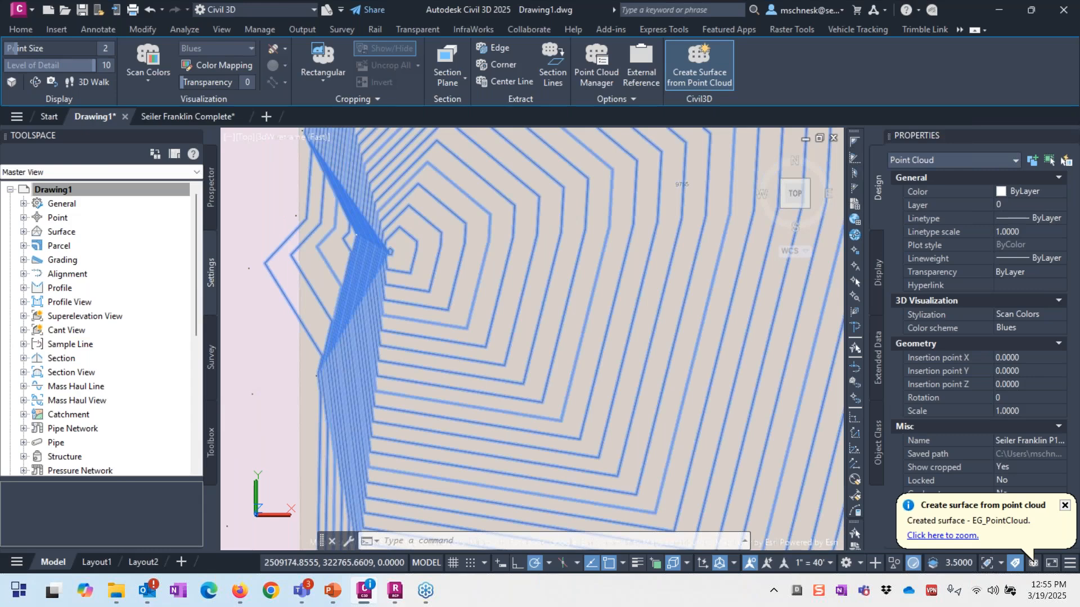
{"action": "left_click", "coordinate": [422, 285]}
{"action": "scroll", "coordinate": [568, 305], "scroll_direction": "down", "scroll_amount": 8}
{"action": "scroll", "coordinate": [595, 295], "scroll_direction": "up", "scroll_amount": 3}
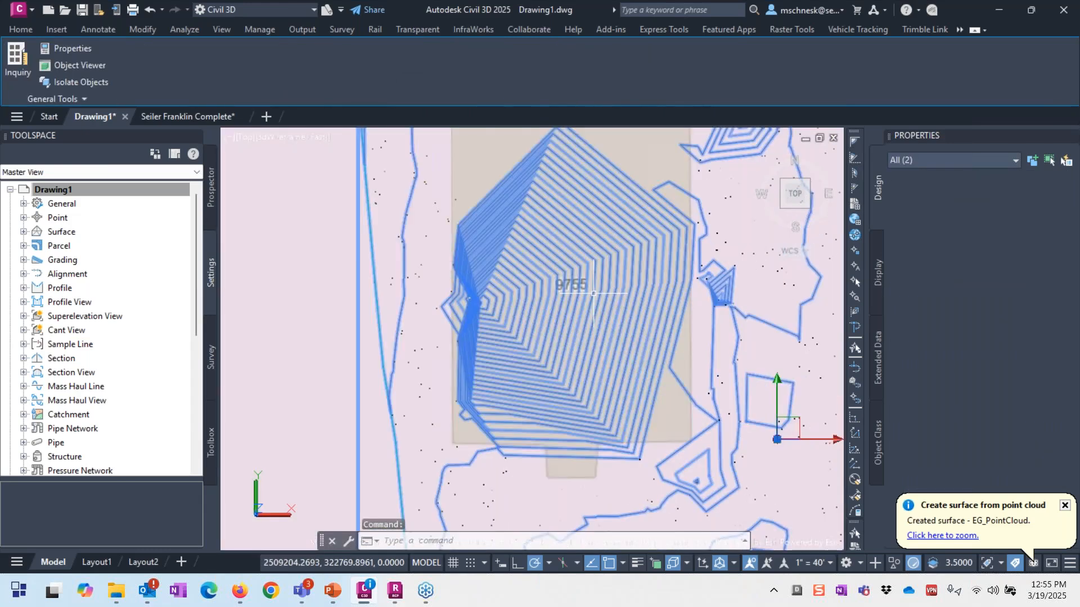
{"action": "scroll", "coordinate": [593, 293], "scroll_direction": "up", "scroll_amount": 4}
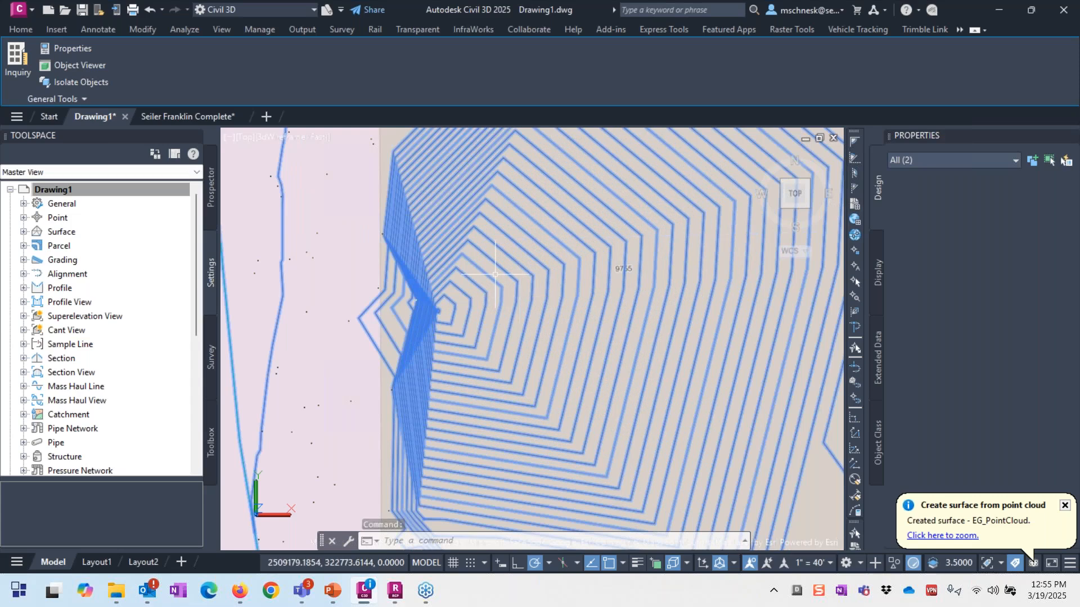
{"action": "key", "text": "Escape"}
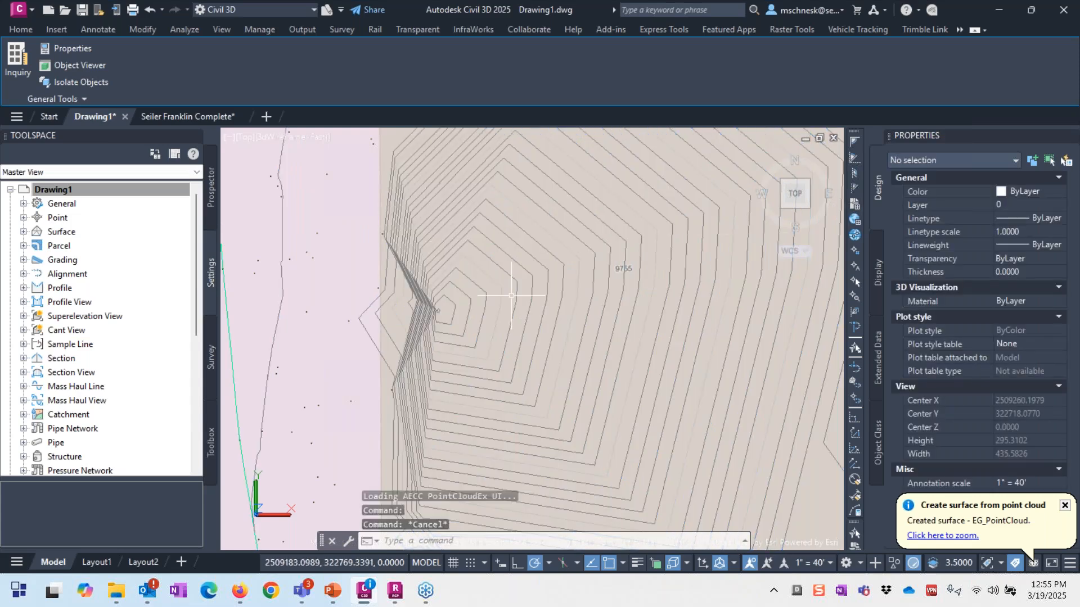
{"action": "left_click", "coordinate": [512, 296]}
{"action": "left_click", "coordinate": [313, 65]}
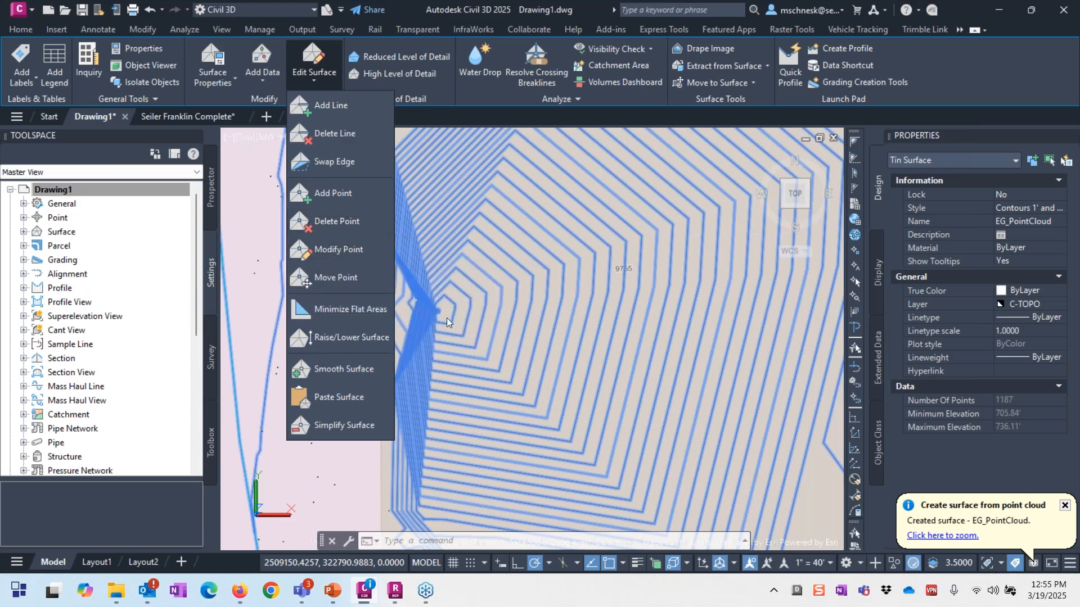
Step: Delete 26, 9 and 4 stray points from the tangled contour knots on EG_PointCloud
{"action": "left_click", "coordinate": [337, 221]}
{"action": "scroll", "coordinate": [463, 301], "scroll_direction": "up", "scroll_amount": 3}
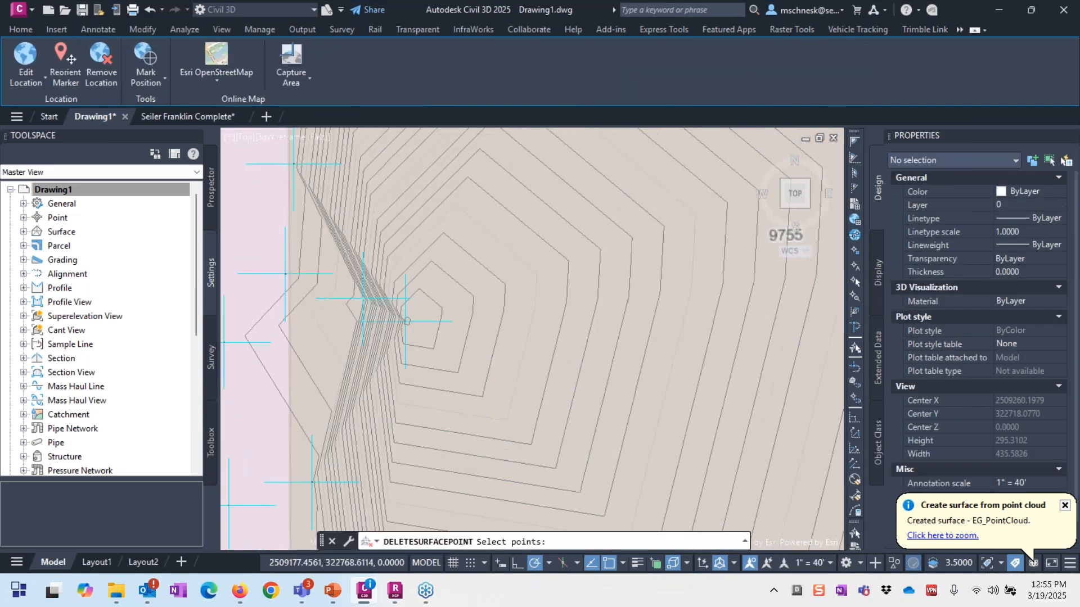
{"action": "left_click", "coordinate": [449, 288]}
{"action": "left_click", "coordinate": [337, 350]}
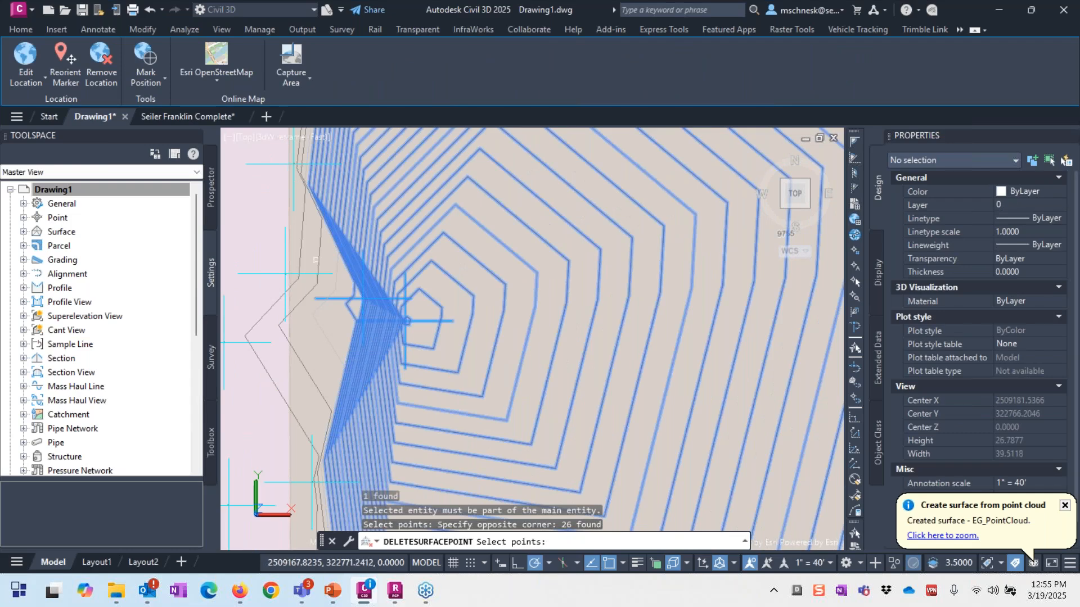
{"action": "key", "text": "Return"}
{"action": "scroll", "coordinate": [356, 261], "scroll_direction": "down", "scroll_amount": 3}
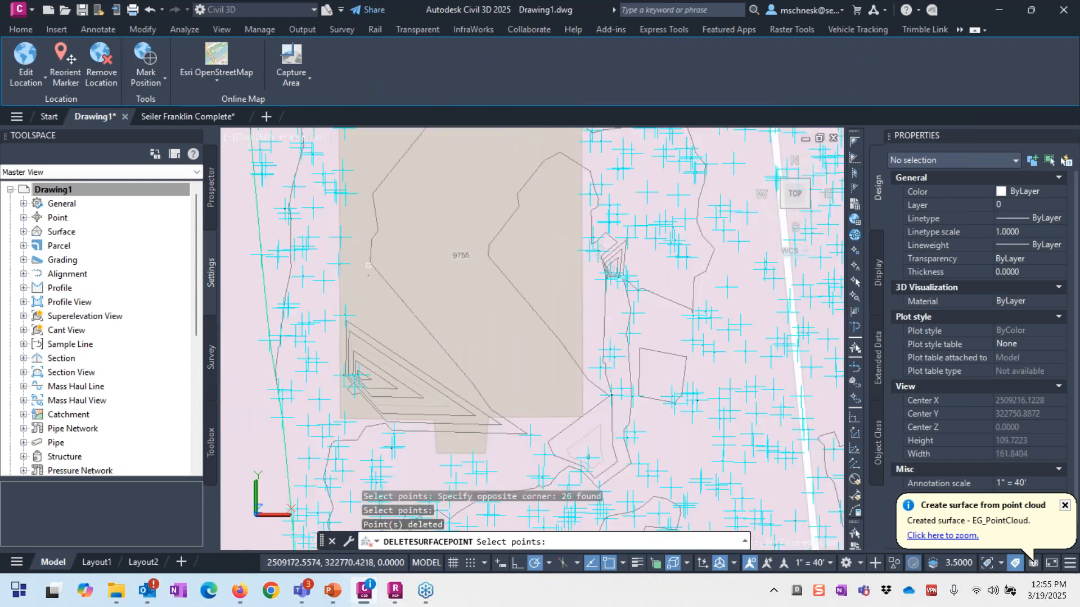
{"action": "left_click", "coordinate": [387, 317]}
{"action": "left_click", "coordinate": [355, 386]}
{"action": "key", "text": "Return"}
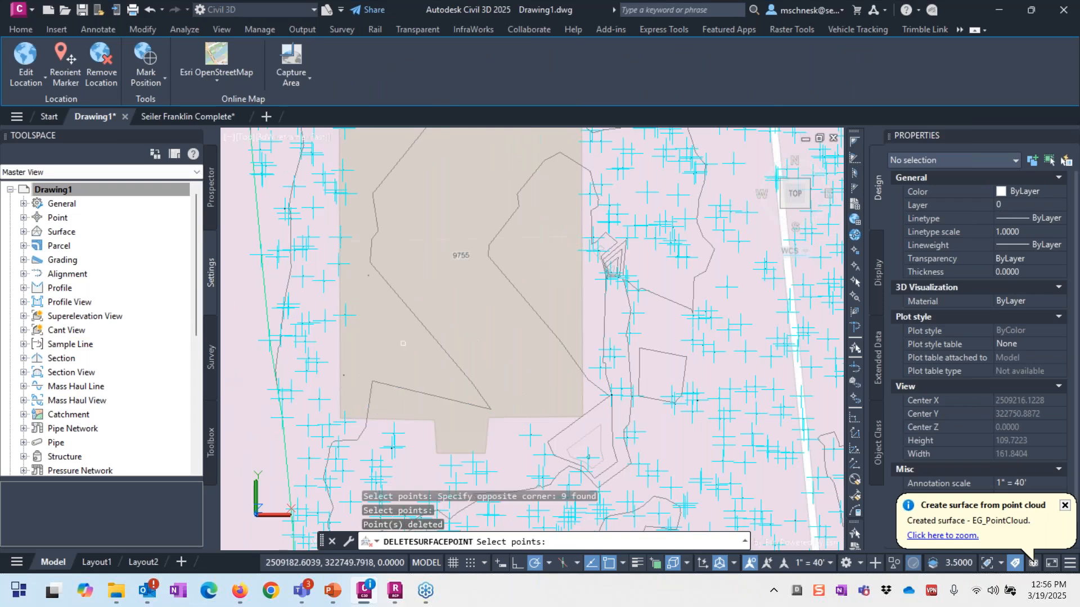
{"action": "scroll", "coordinate": [403, 343], "scroll_direction": "down", "scroll_amount": 2}
{"action": "left_click", "coordinate": [509, 234]}
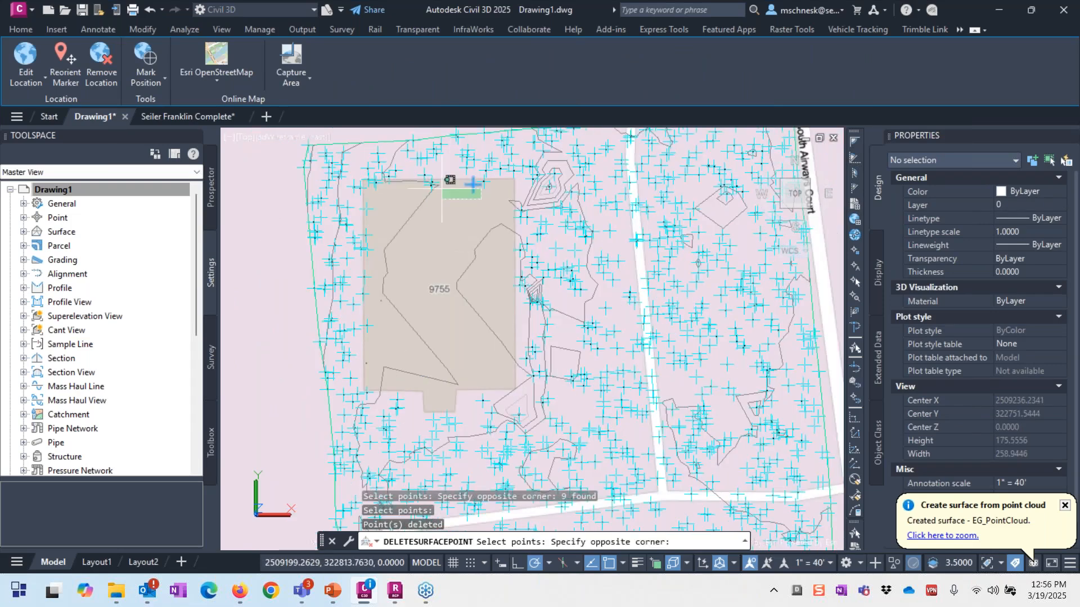
{"action": "left_click", "coordinate": [409, 176]}
{"action": "key", "text": "Return"}
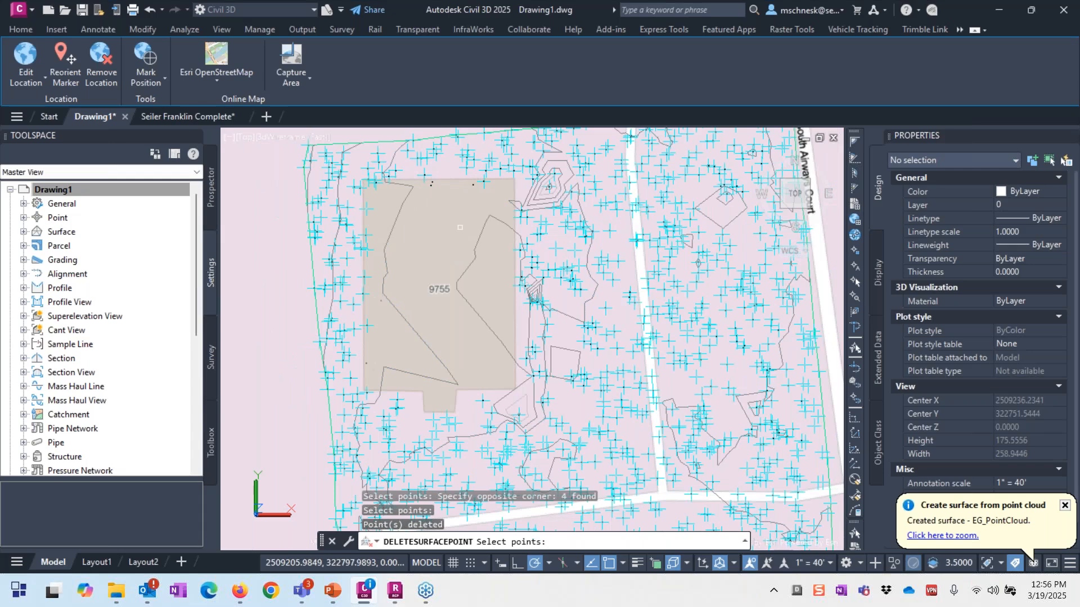
{"action": "key", "text": "Escape"}
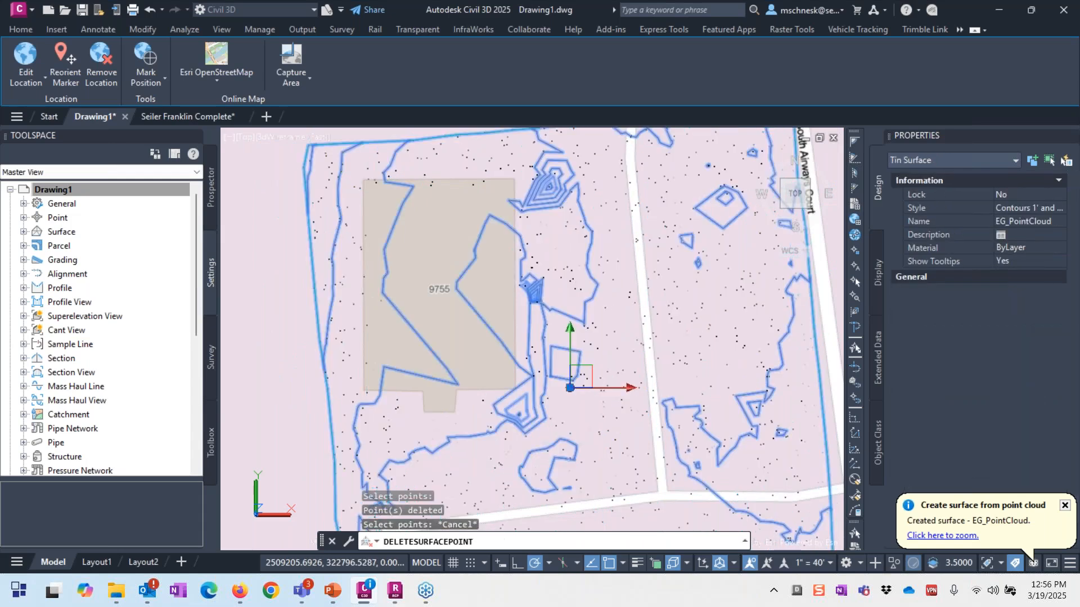
Step: Run Delete Point again and remove 7 upper-contour points, then 16 lower and upper-left points
{"action": "scroll", "coordinate": [571, 176], "scroll_direction": "up", "scroll_amount": 3}
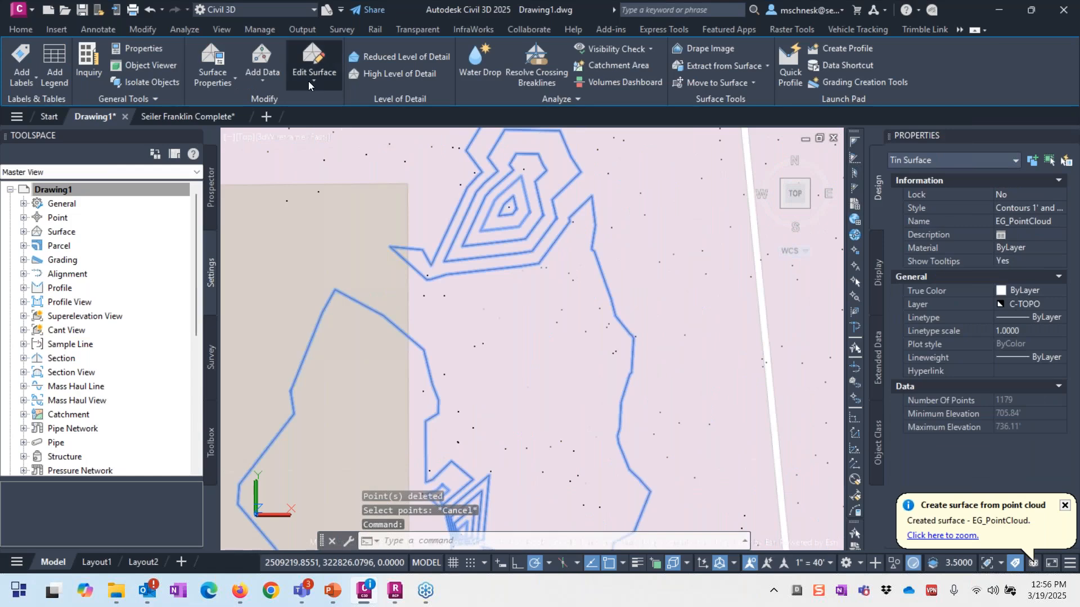
{"action": "left_click", "coordinate": [308, 81]}
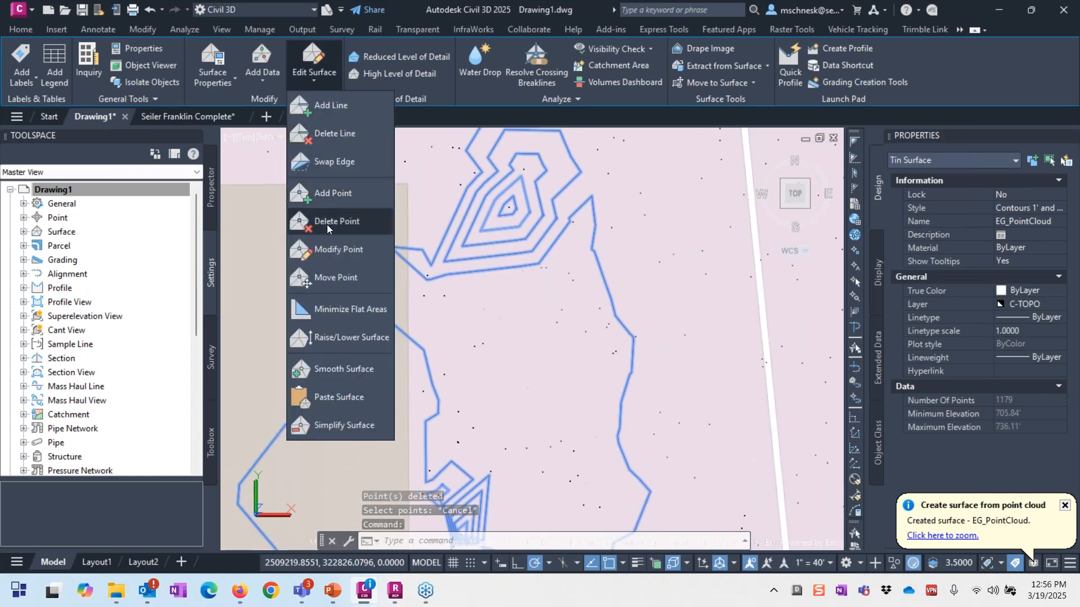
{"action": "left_click", "coordinate": [327, 222]}
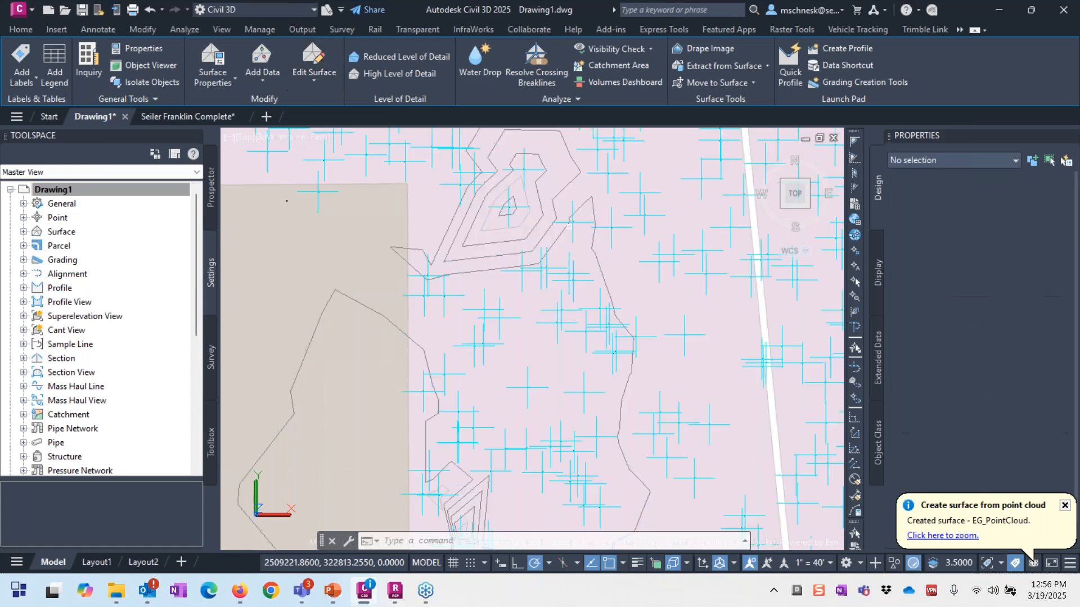
{"action": "left_click", "coordinate": [559, 157]}
{"action": "left_click", "coordinate": [505, 223]}
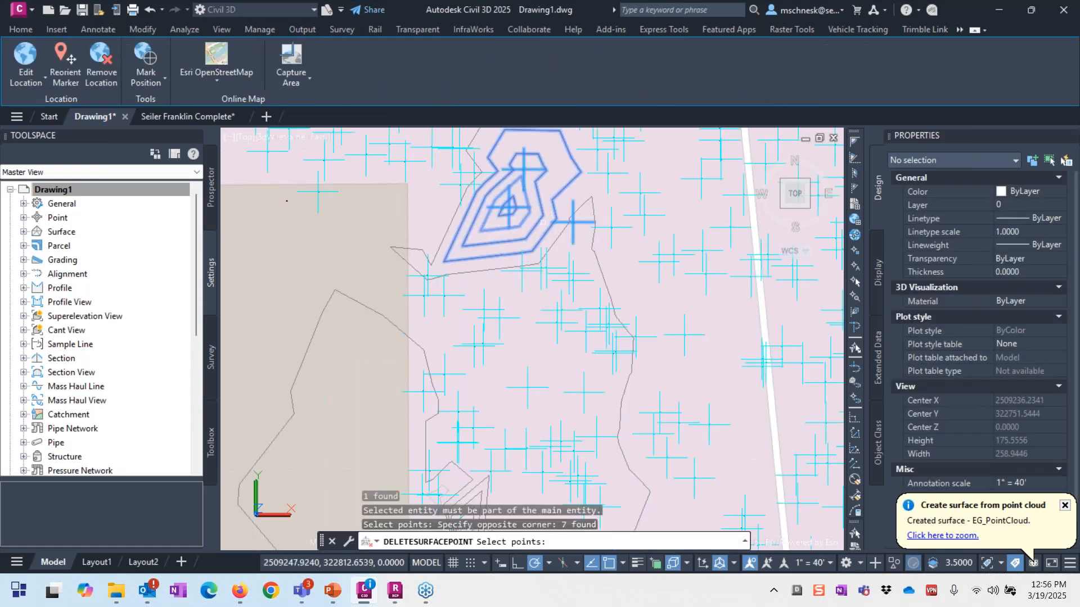
{"action": "key", "text": "Return"}
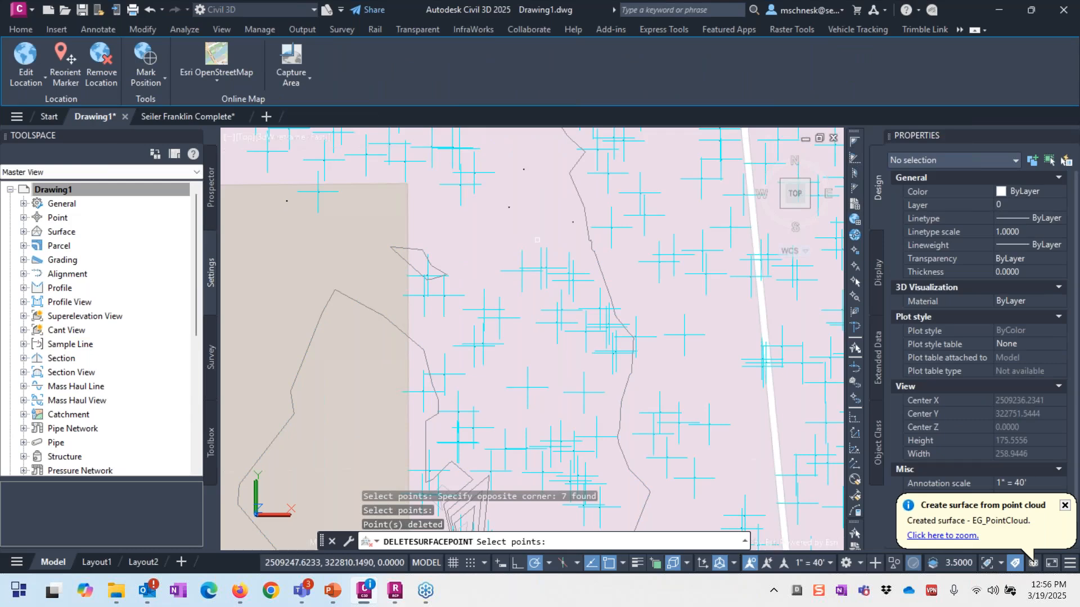
{"action": "scroll", "coordinate": [495, 138], "scroll_direction": "down", "scroll_amount": 3}
{"action": "scroll", "coordinate": [495, 256], "scroll_direction": "up", "scroll_amount": 3}
{"action": "left_click", "coordinate": [508, 323]}
{"action": "left_click", "coordinate": [453, 297]}
{"action": "left_click", "coordinate": [457, 248]}
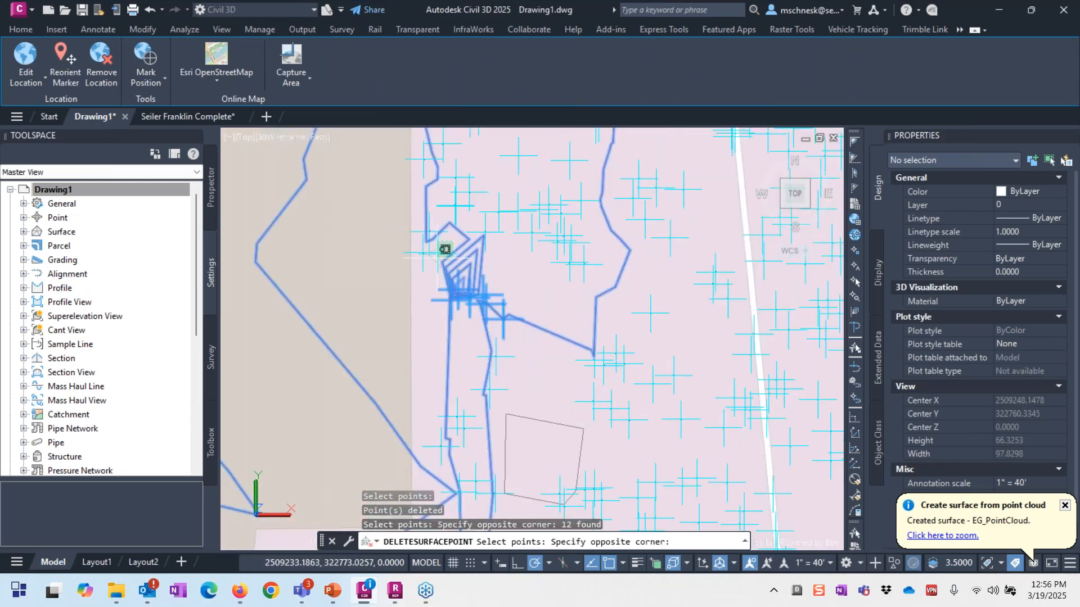
{"action": "left_click", "coordinate": [410, 281]}
{"action": "key", "text": "Return"}
Step: Delete 6 more points around the small contour loops and end the point deletion
{"action": "scroll", "coordinate": [521, 293], "scroll_direction": "down", "scroll_amount": 3}
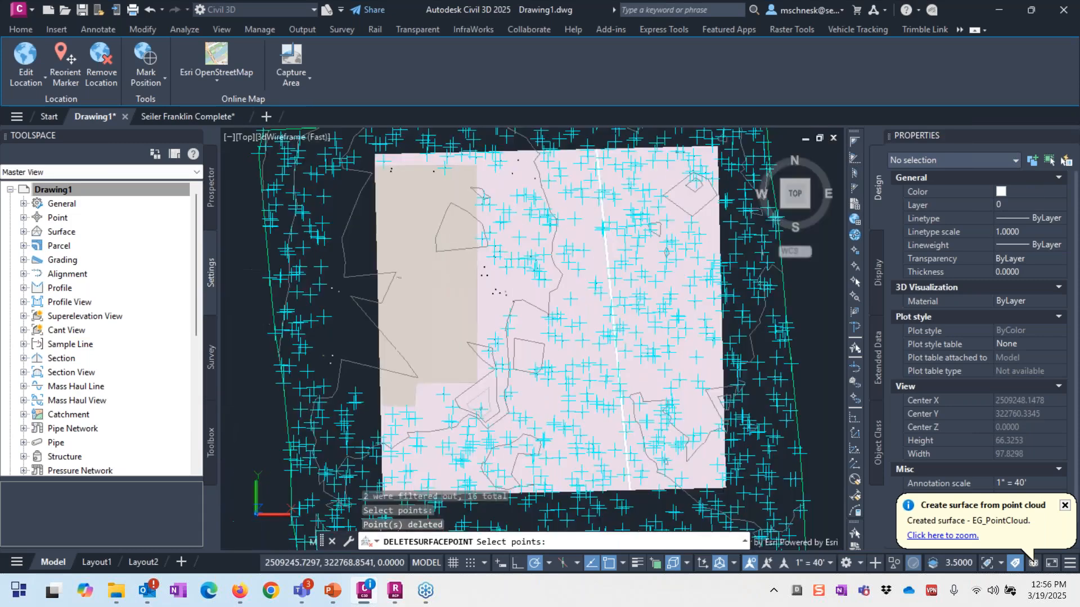
{"action": "scroll", "coordinate": [509, 275], "scroll_direction": "up", "scroll_amount": 3}
{"action": "scroll", "coordinate": [505, 269], "scroll_direction": "up", "scroll_amount": 1}
{"action": "left_click", "coordinate": [505, 269]}
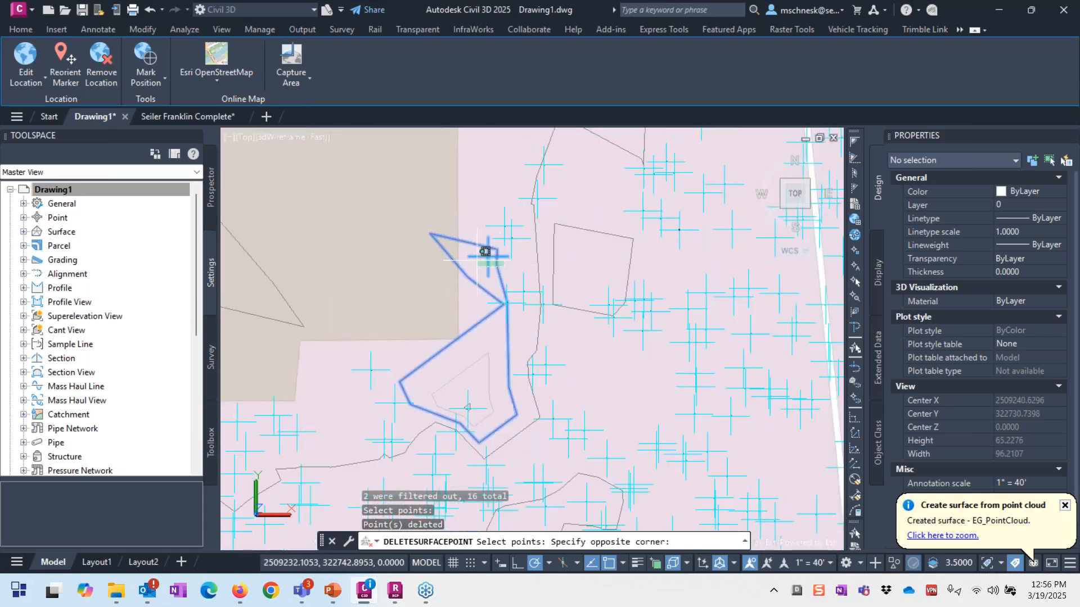
{"action": "left_click", "coordinate": [487, 255]}
{"action": "left_click", "coordinate": [507, 303]}
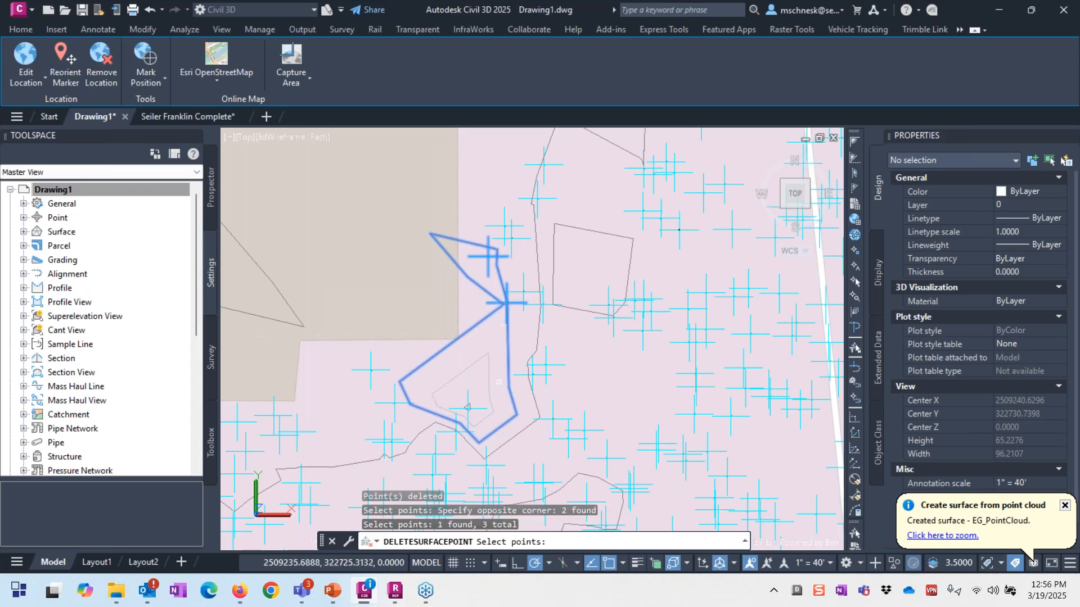
{"action": "left_click", "coordinate": [511, 388]}
{"action": "left_click", "coordinate": [461, 426]}
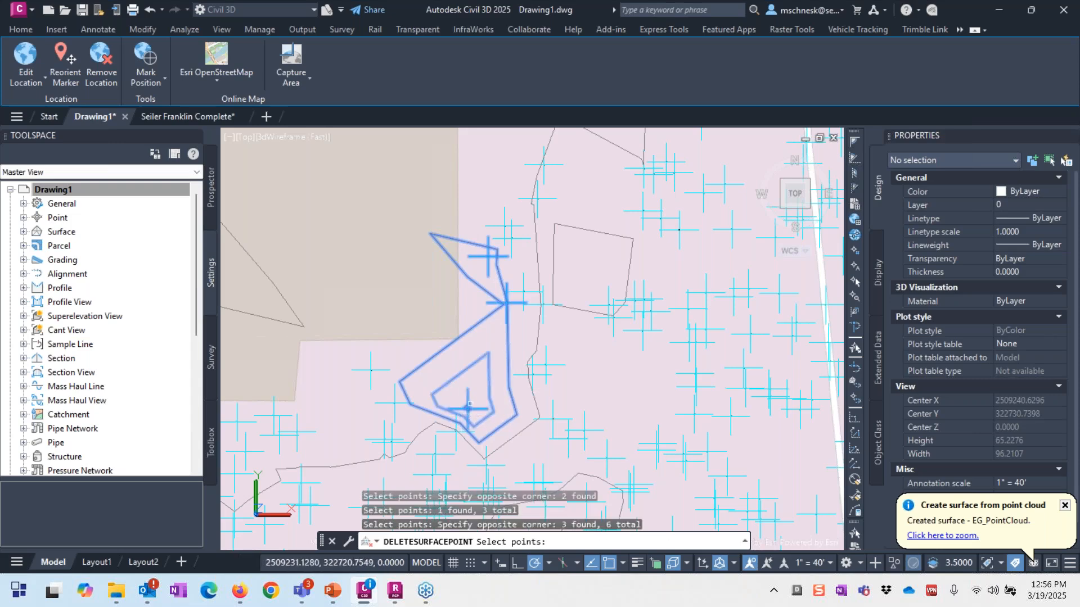
{"action": "key", "text": "Return"}
{"action": "scroll", "coordinate": [453, 339], "scroll_direction": "down", "scroll_amount": 3}
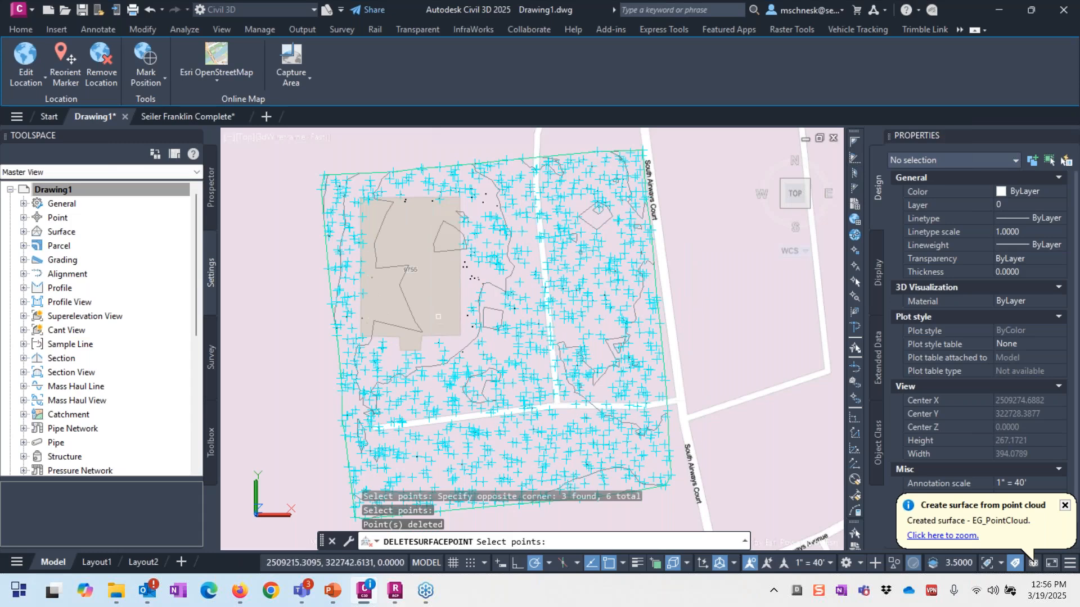
{"action": "key", "text": "Escape"}
Step: Select EG_PointCloud to check its reduced 1164-point count, then clear the selection
{"action": "left_click", "coordinate": [534, 357]}
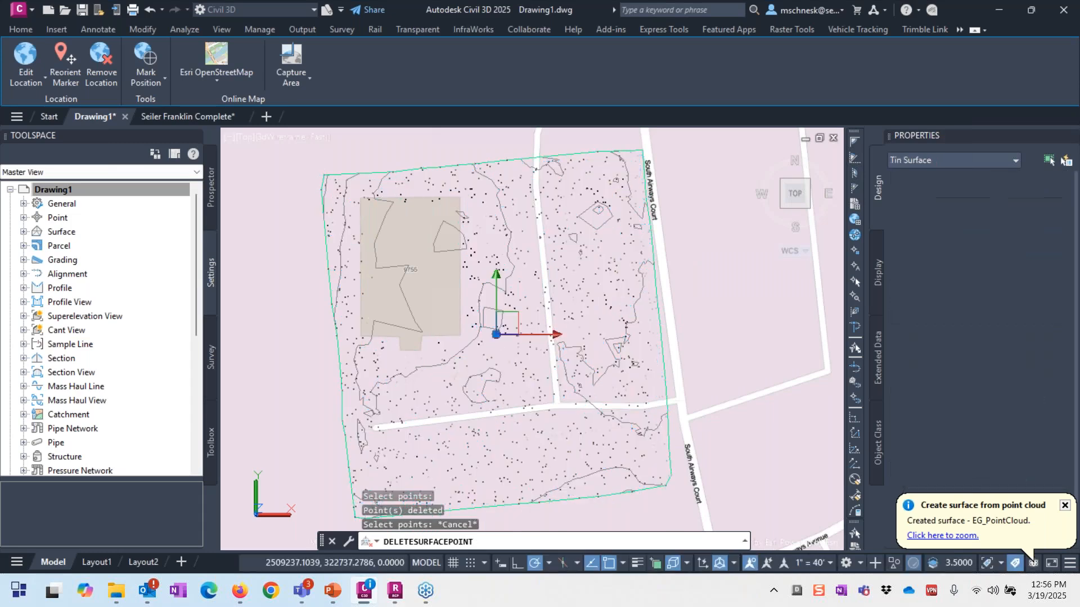
{"action": "scroll", "coordinate": [534, 357], "scroll_direction": "up", "scroll_amount": 3}
{"action": "scroll", "coordinate": [568, 265], "scroll_direction": "down", "scroll_amount": 5}
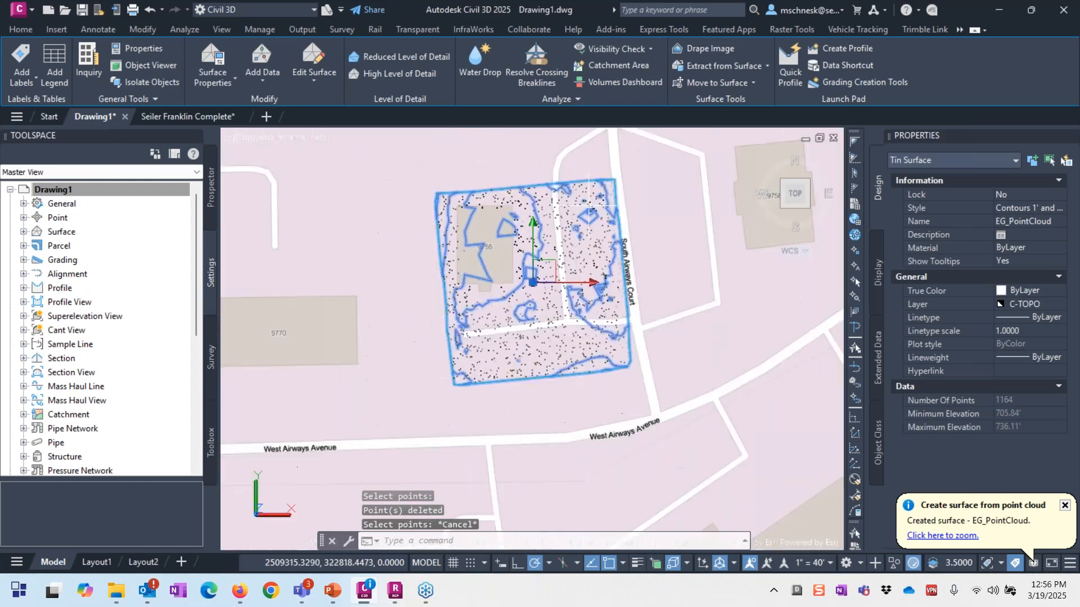
{"action": "scroll", "coordinate": [574, 215], "scroll_direction": "up", "scroll_amount": 4}
{"action": "key", "text": "Escape"}
{"action": "key", "text": "Escape"}
{"action": "scroll", "coordinate": [535, 281], "scroll_direction": "down", "scroll_amount": 3}
{"action": "scroll", "coordinate": [493, 338], "scroll_direction": "up", "scroll_amount": 3}
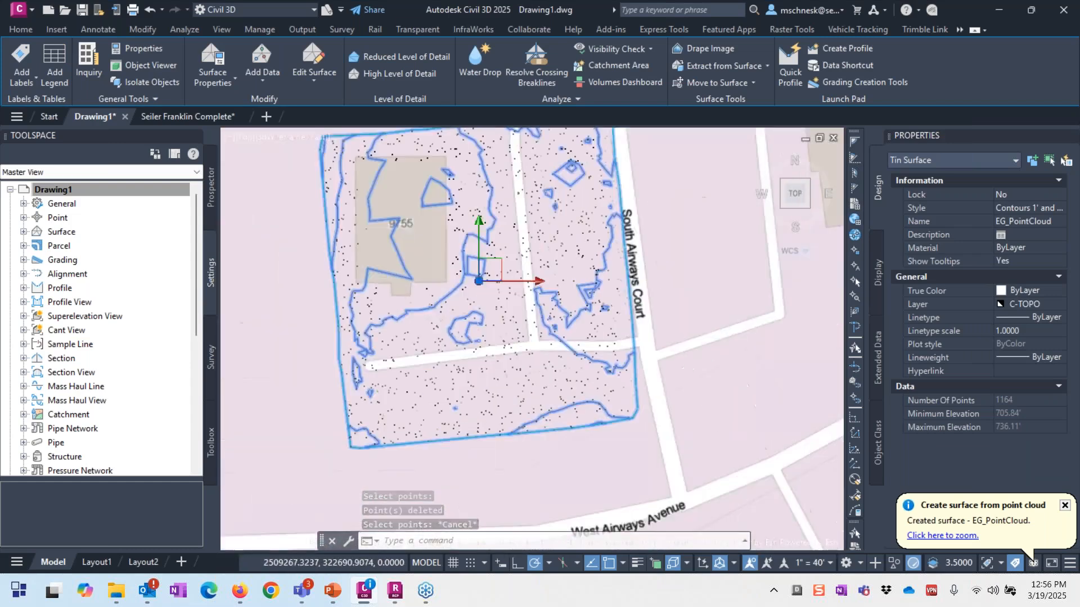
{"action": "scroll", "coordinate": [493, 340], "scroll_direction": "down", "scroll_amount": 3}
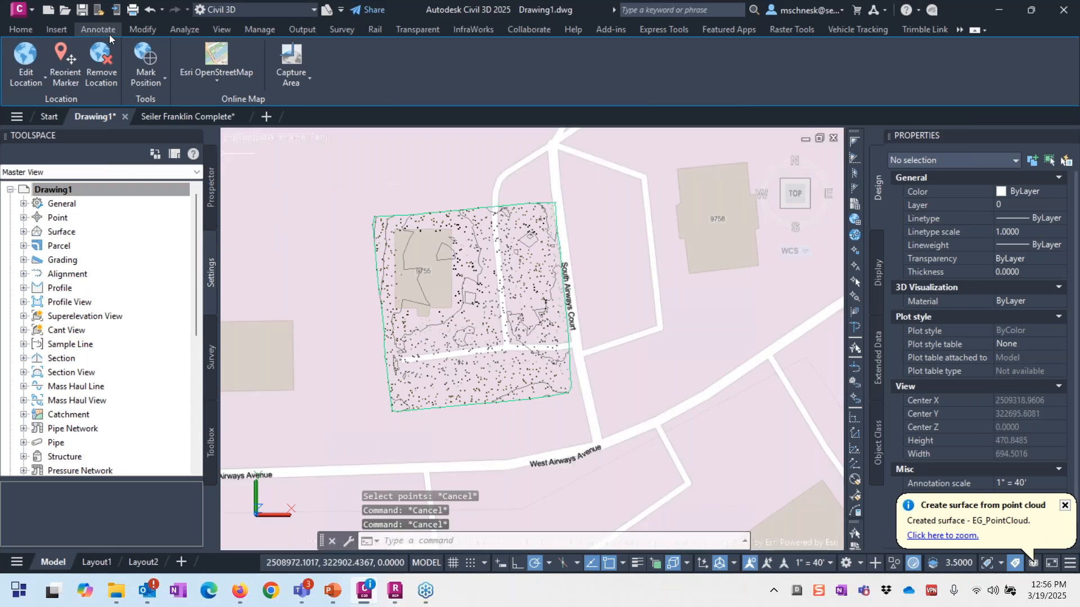
Step: Import Seiler Franklin P1 Linear Features.xml from ACC Exports as LandXML feature lines
{"action": "left_click", "coordinate": [62, 35]}
{"action": "left_click", "coordinate": [79, 64]}
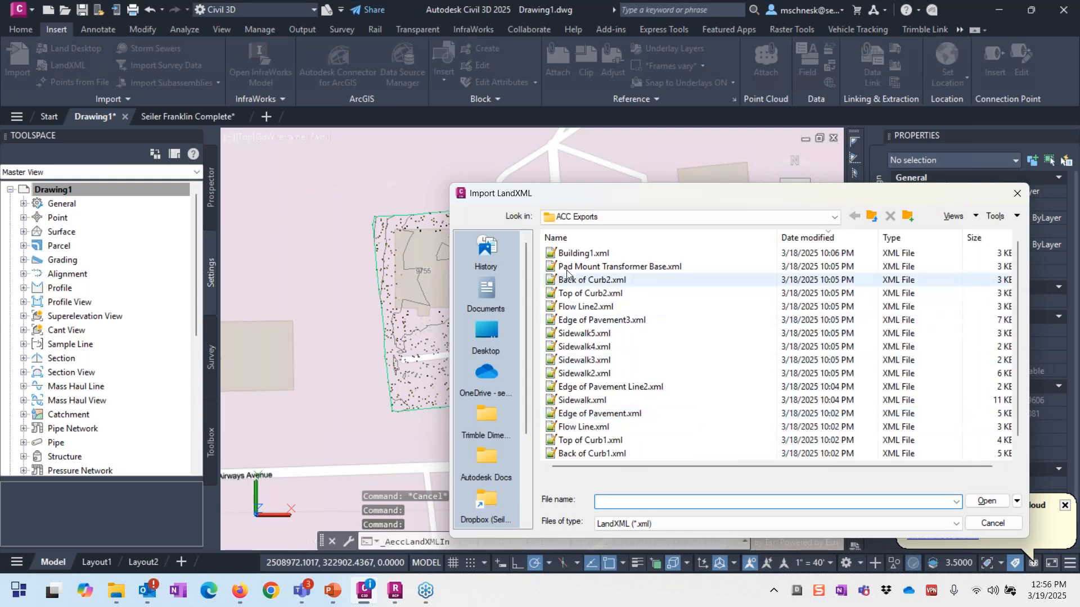
{"action": "scroll", "coordinate": [646, 430], "scroll_direction": "down", "scroll_amount": 1}
{"action": "double_click", "coordinate": [641, 454]}
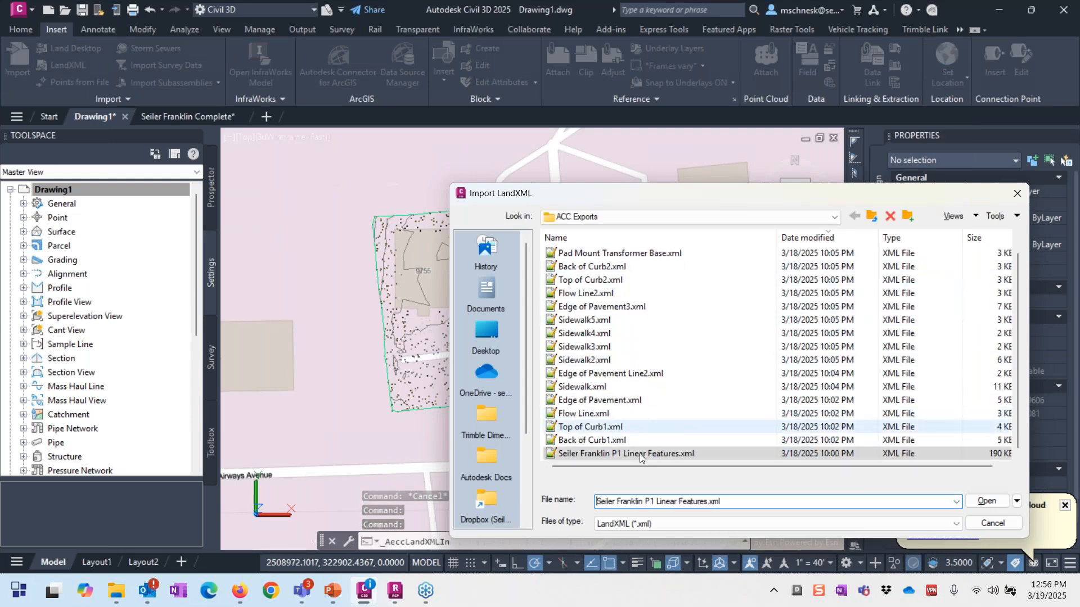
{"action": "left_click", "coordinate": [683, 474]}
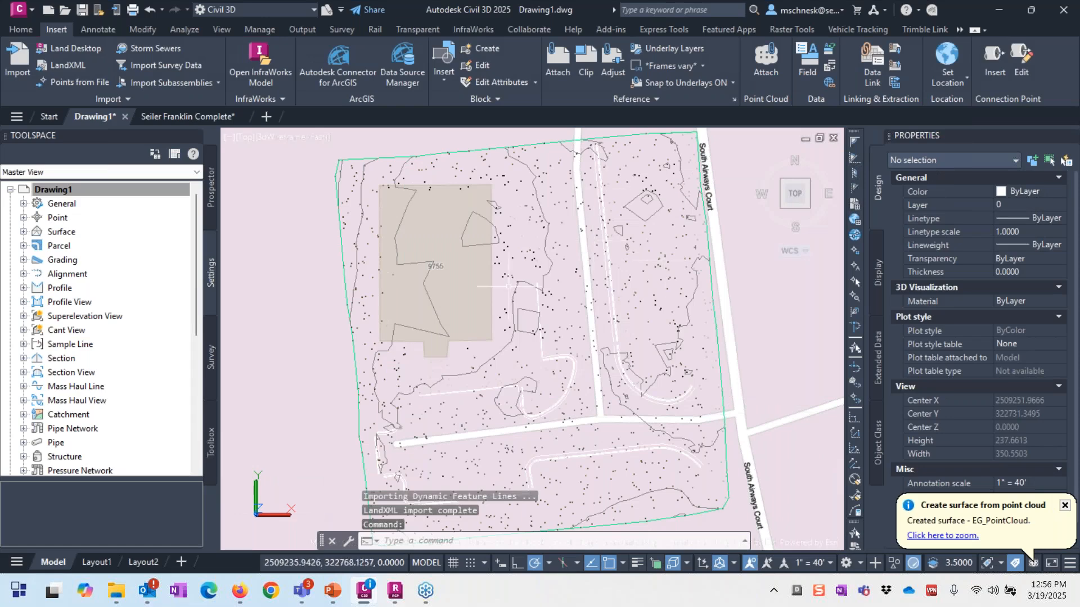
{"action": "scroll", "coordinate": [559, 423], "scroll_direction": "up", "scroll_amount": 5}
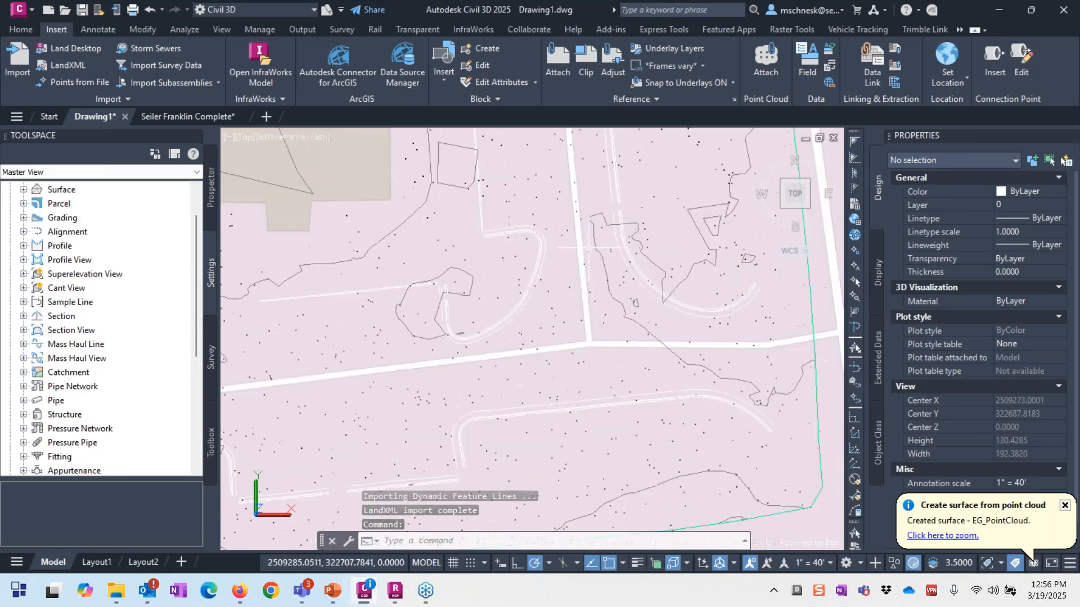
{"action": "scroll", "coordinate": [465, 229], "scroll_direction": "down", "scroll_amount": 2}
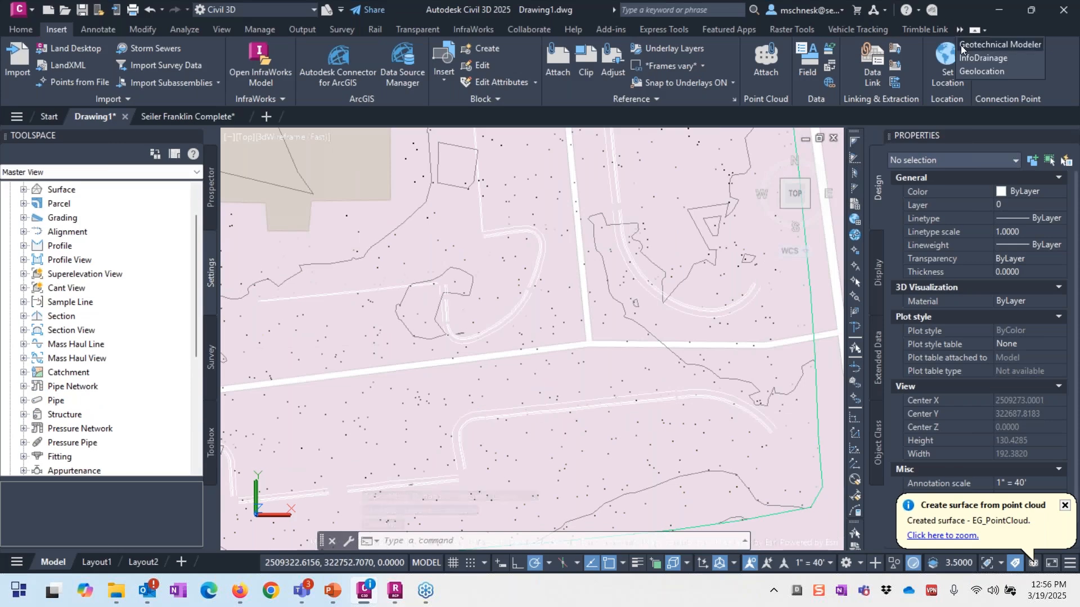
{"action": "left_click", "coordinate": [981, 71]}
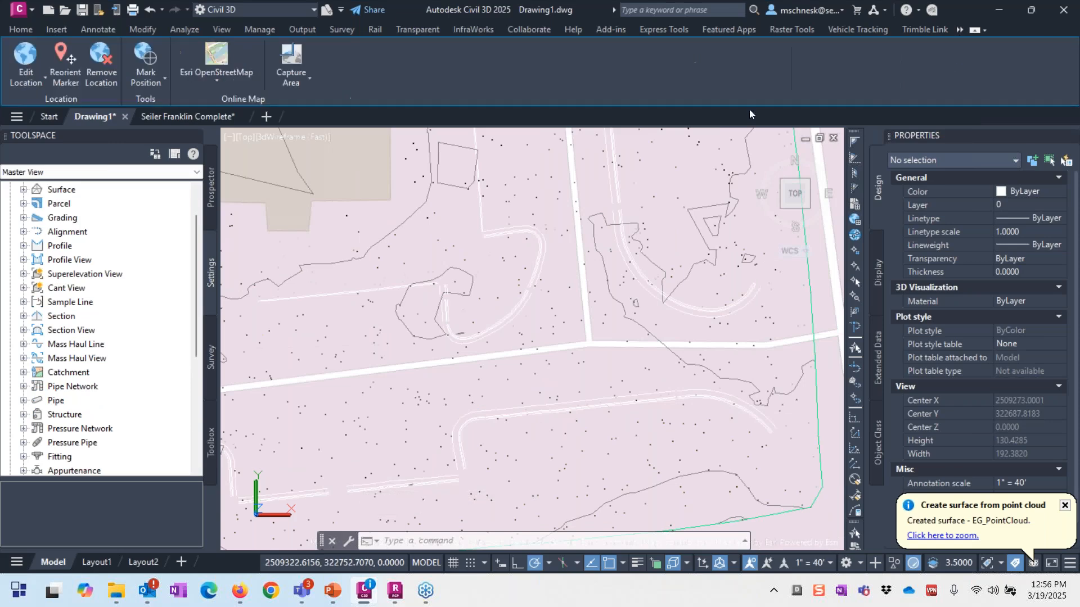
Step: Switch the online basemap to Map Off for a plain dark background
{"action": "left_click", "coordinate": [224, 81]}
{"action": "left_click", "coordinate": [238, 346]}
{"action": "scroll", "coordinate": [376, 265], "scroll_direction": "down", "scroll_amount": 3}
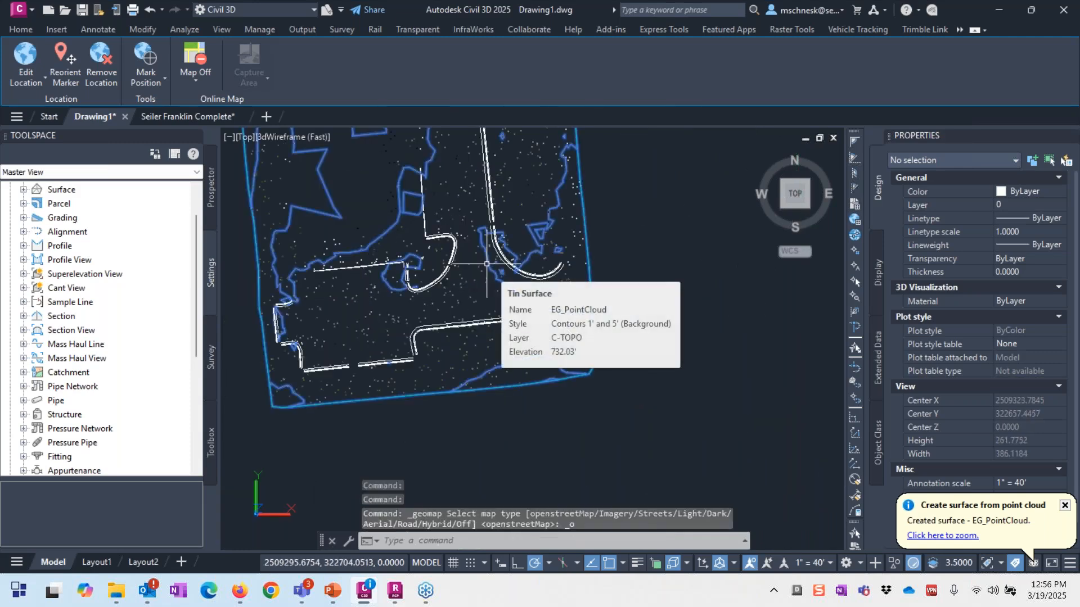
{"action": "scroll", "coordinate": [487, 263], "scroll_direction": "up", "scroll_amount": 6}
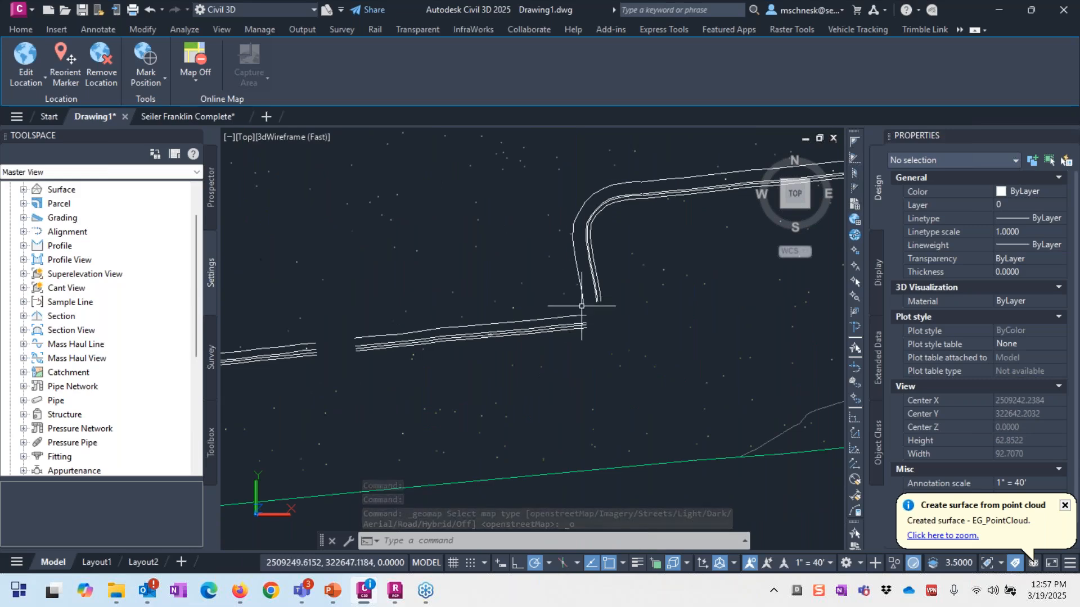
Step: Select the Edge of Pavement feature line and inspect the lower feature line around the roads
{"action": "left_click", "coordinate": [582, 301]}
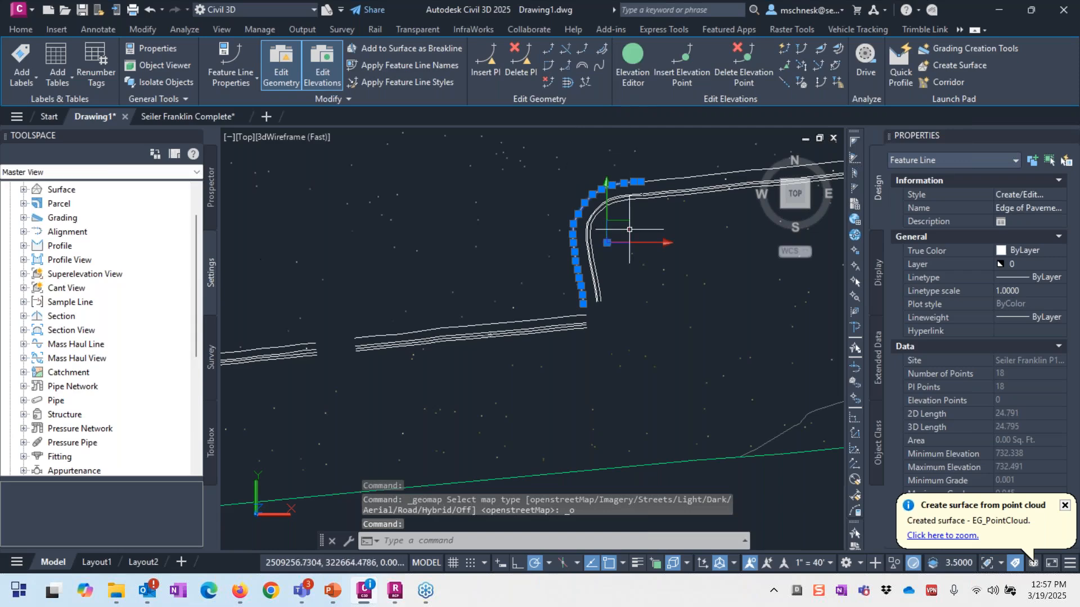
{"action": "scroll", "coordinate": [638, 330], "scroll_direction": "down", "scroll_amount": 2}
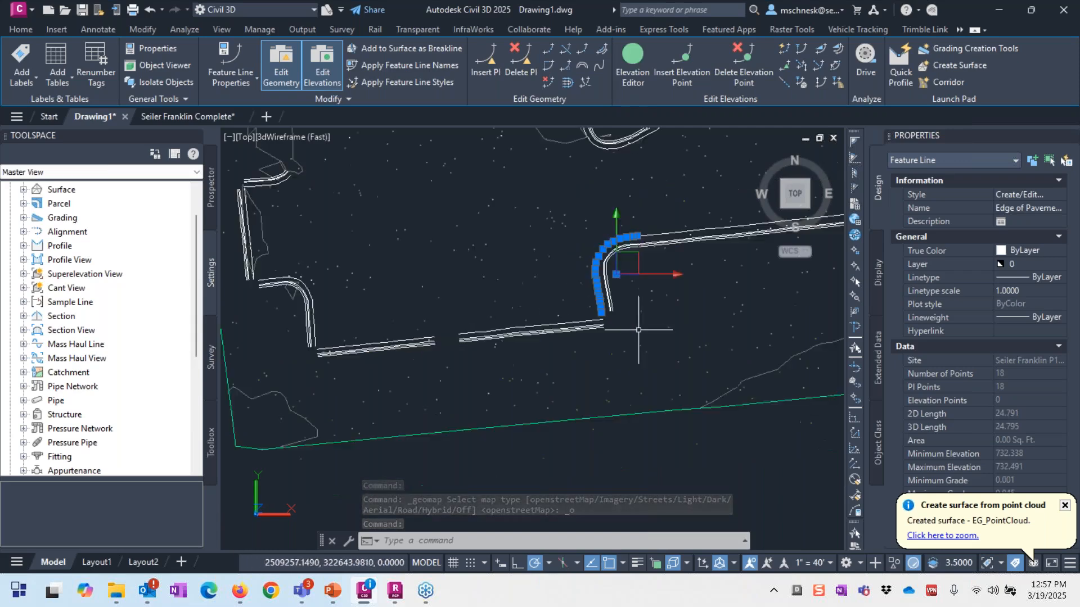
{"action": "middle_click_drag", "start_coordinate": [639, 330], "coordinate": [728, 339]}
{"action": "scroll", "coordinate": [394, 337], "scroll_direction": "up", "scroll_amount": 1}
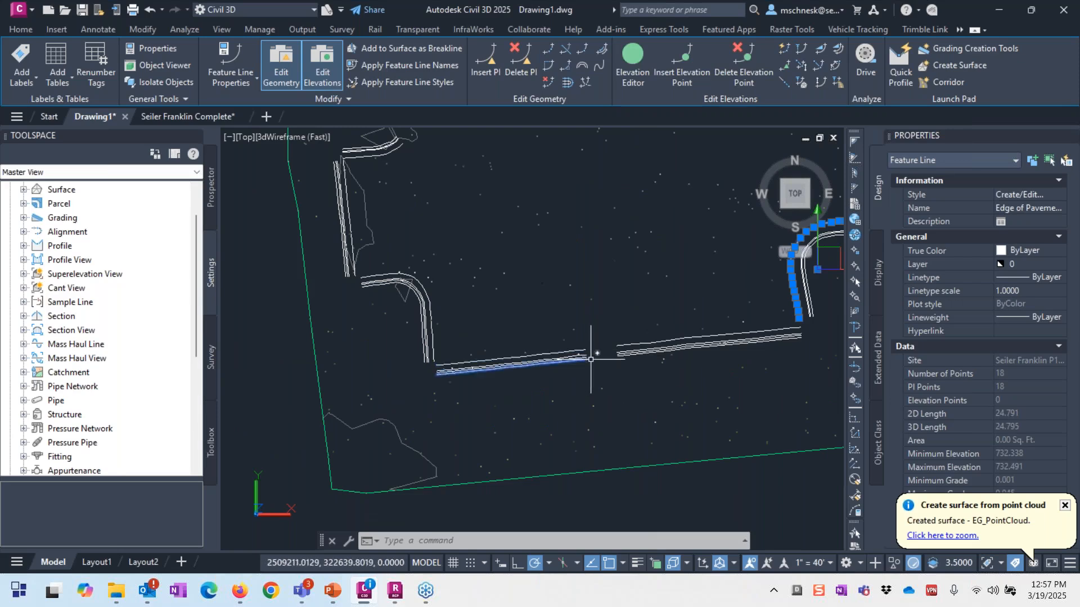
{"action": "scroll", "coordinate": [590, 359], "scroll_direction": "down", "scroll_amount": 1}
{"action": "scroll", "coordinate": [637, 198], "scroll_direction": "down", "scroll_amount": 2}
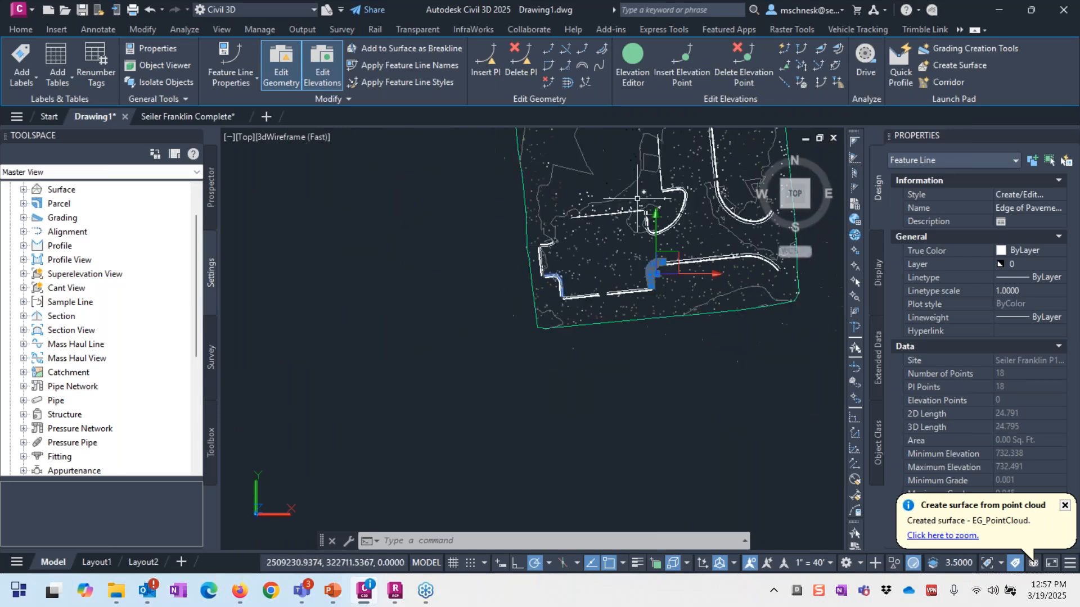
{"action": "scroll", "coordinate": [720, 186], "scroll_direction": "up", "scroll_amount": 3}
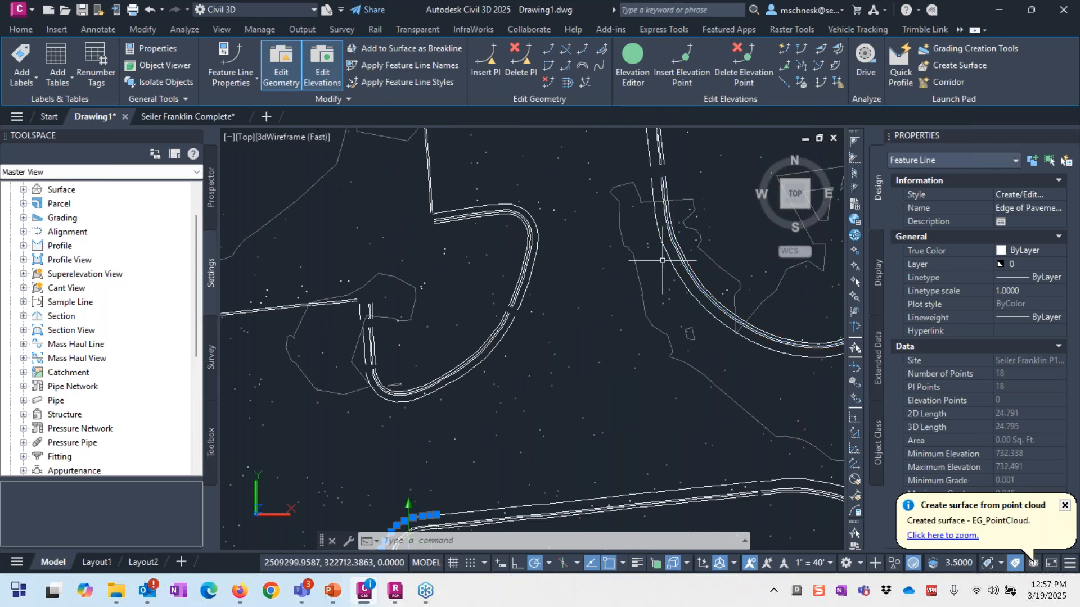
{"action": "scroll", "coordinate": [662, 260], "scroll_direction": "down", "scroll_amount": 4}
{"action": "scroll", "coordinate": [646, 387], "scroll_direction": "down", "scroll_amount": 3}
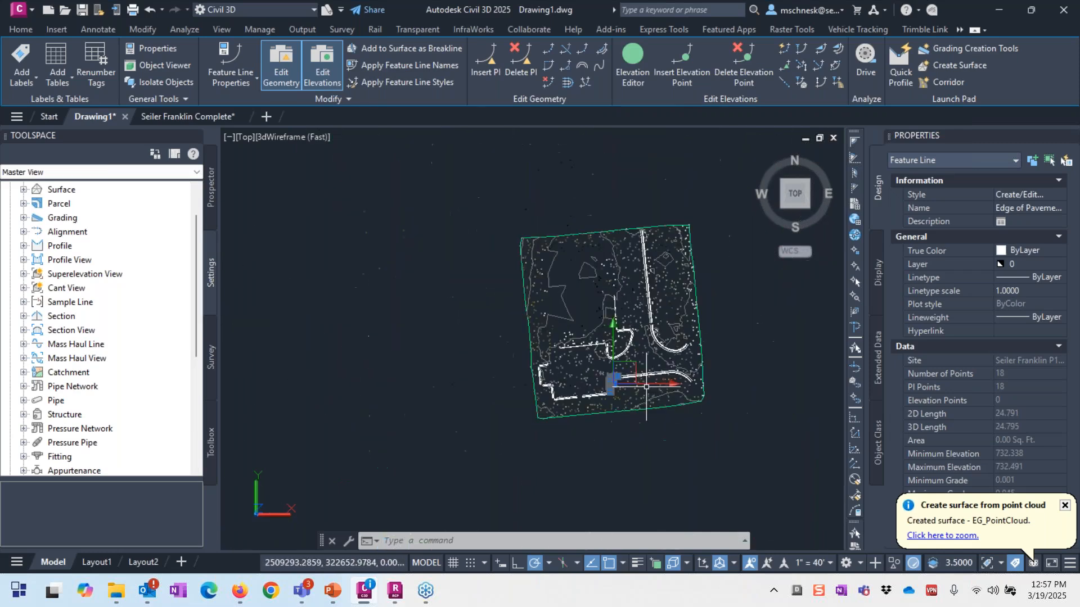
{"action": "scroll", "coordinate": [666, 348], "scroll_direction": "up", "scroll_amount": 4}
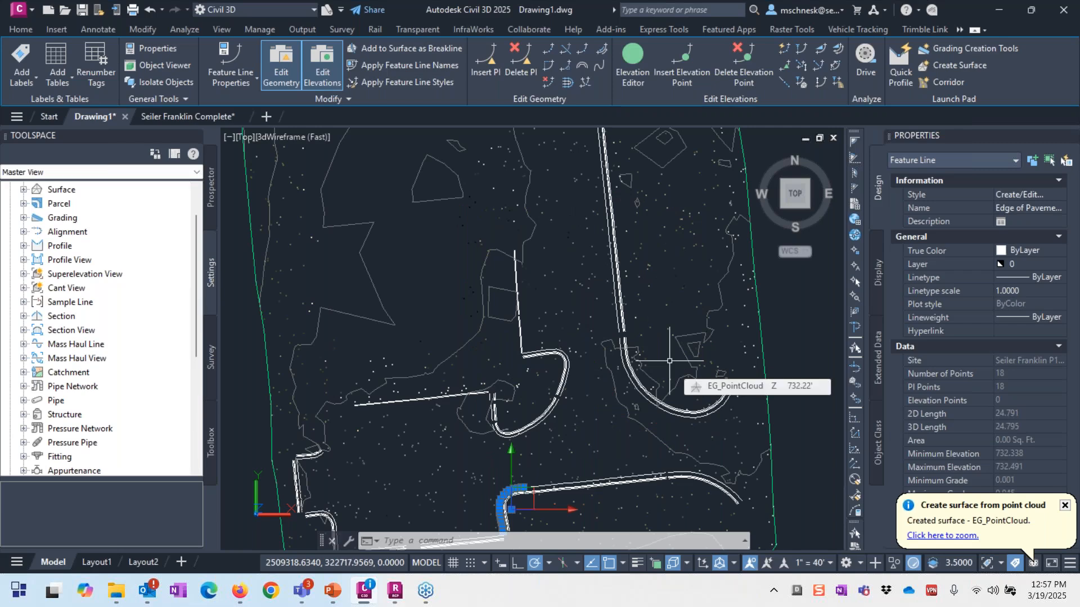
{"action": "scroll", "coordinate": [511, 372], "scroll_direction": "down", "scroll_amount": 2}
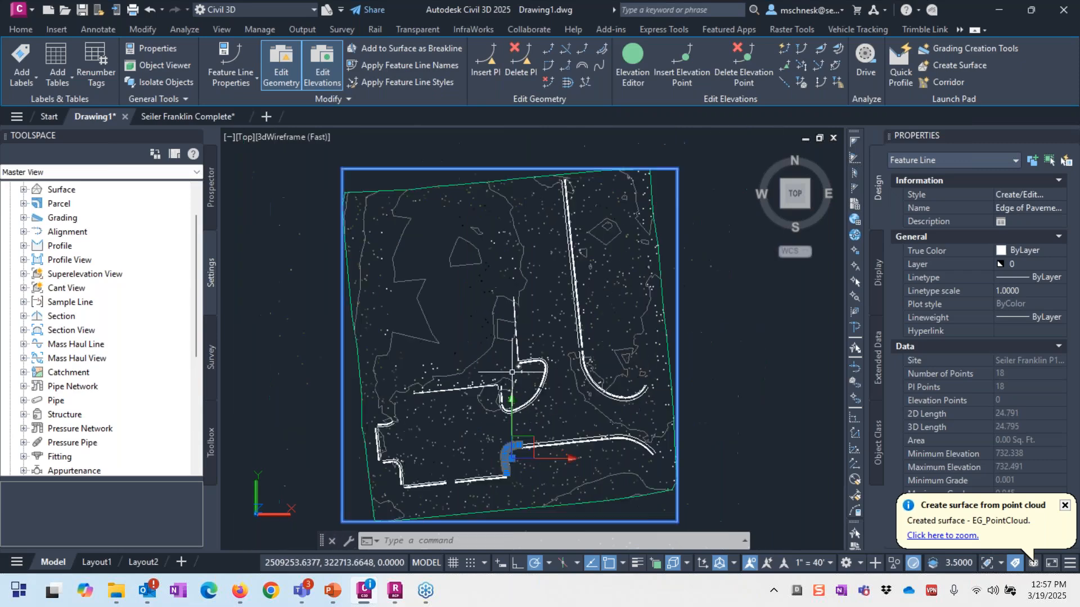
{"action": "scroll", "coordinate": [584, 416], "scroll_direction": "up", "scroll_amount": 1}
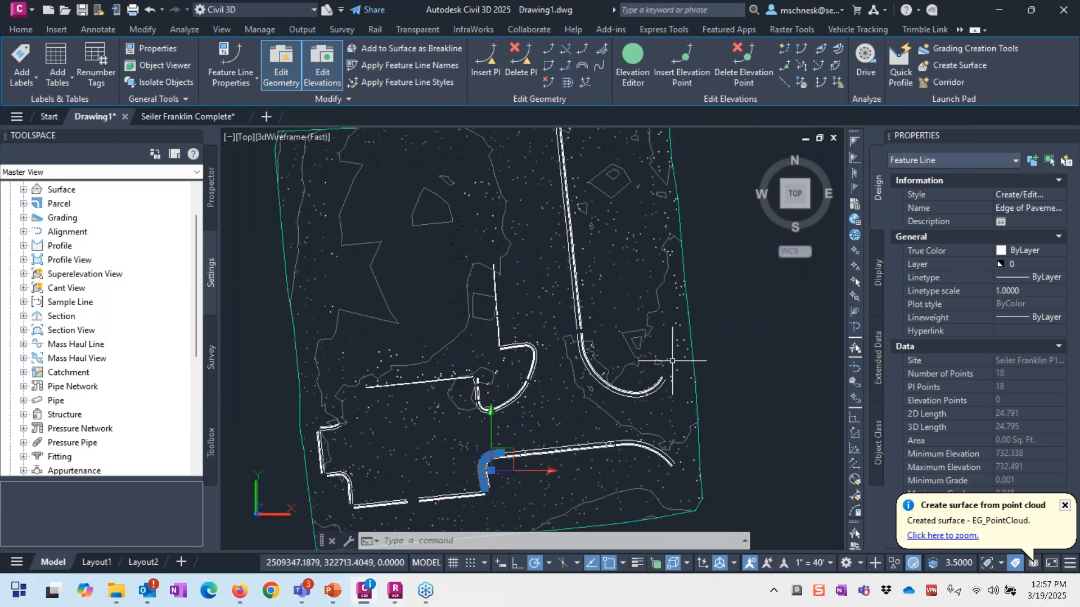
{"action": "left_click", "coordinate": [160, 115]}
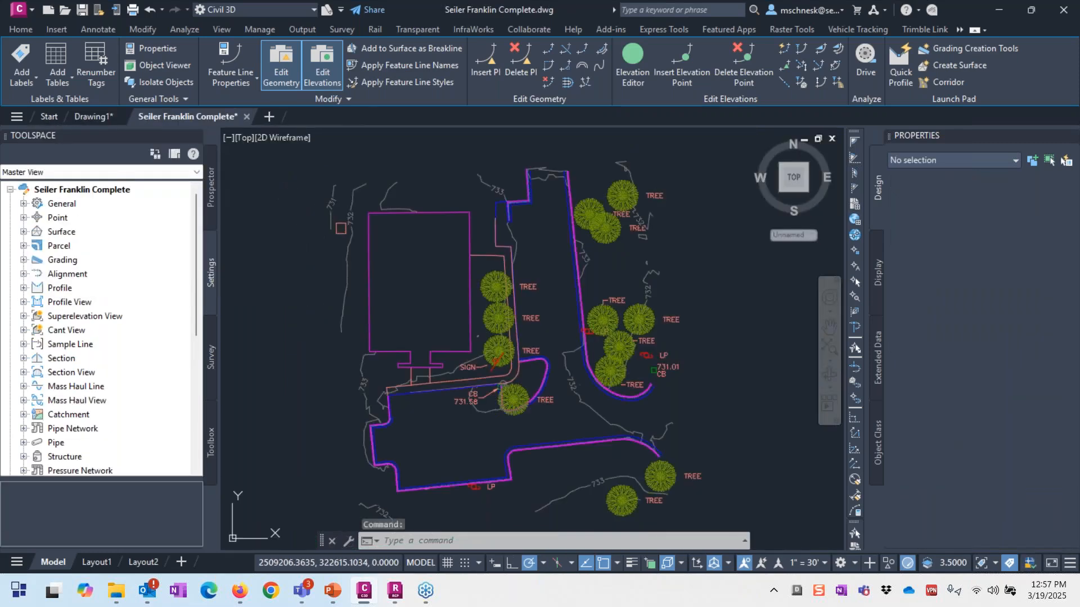
{"action": "scroll", "coordinate": [472, 454], "scroll_direction": "down", "scroll_amount": 4}
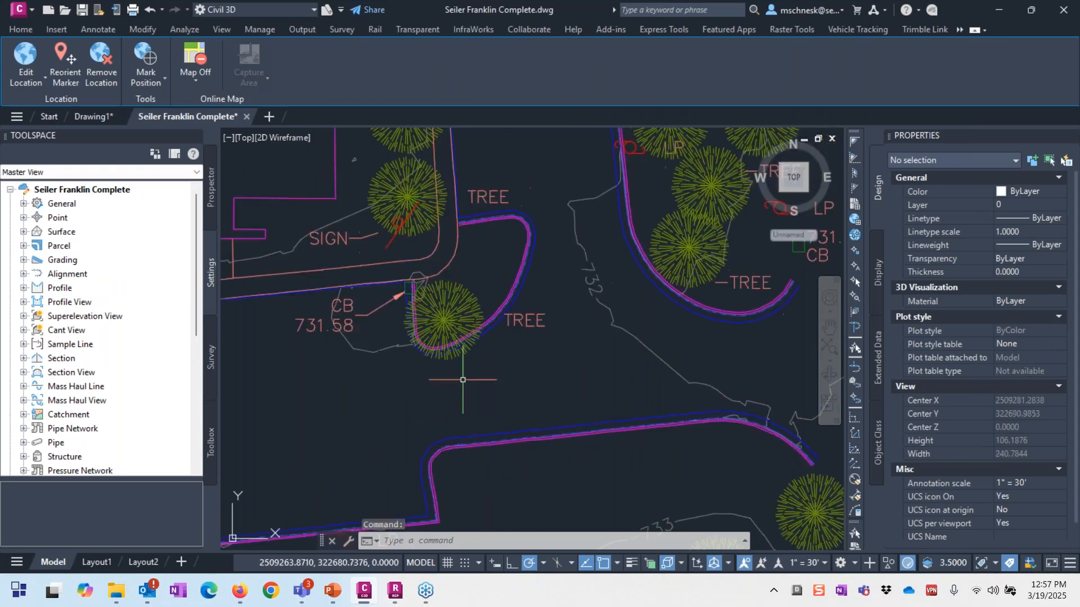
{"action": "scroll", "coordinate": [463, 380], "scroll_direction": "down", "scroll_amount": 2}
{"action": "scroll", "coordinate": [565, 276], "scroll_direction": "up", "scroll_amount": 4}
{"action": "left_click", "coordinate": [574, 266]}
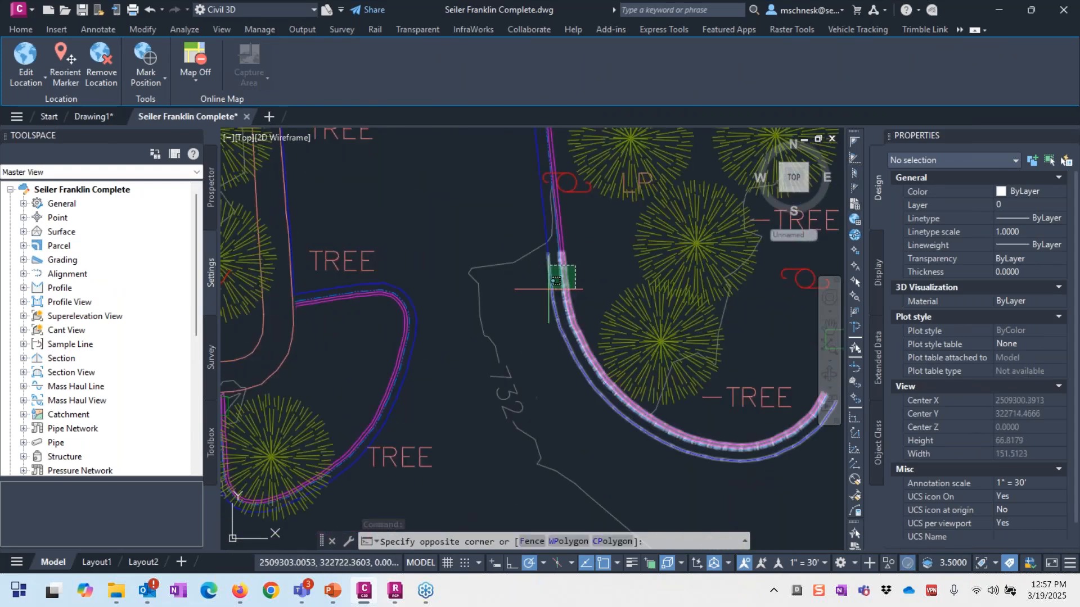
{"action": "key", "text": "Escape"}
{"action": "key", "text": "Escape"}
{"action": "left_click", "coordinate": [501, 265]}
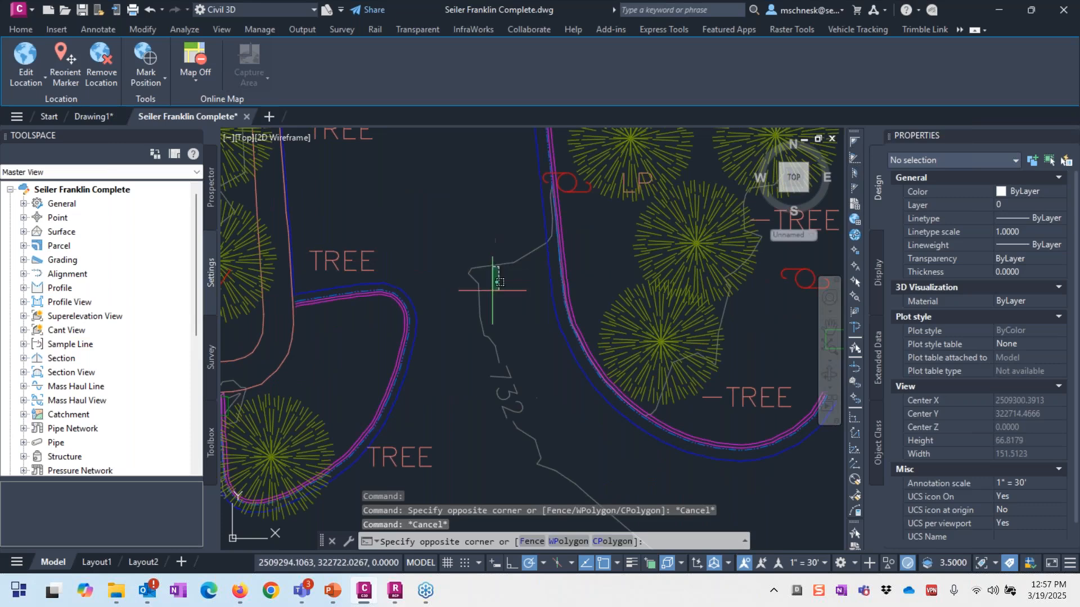
{"action": "left_click", "coordinate": [488, 290]}
{"action": "scroll", "coordinate": [485, 254], "scroll_direction": "down", "scroll_amount": 4}
{"action": "right_click", "coordinate": [453, 216]}
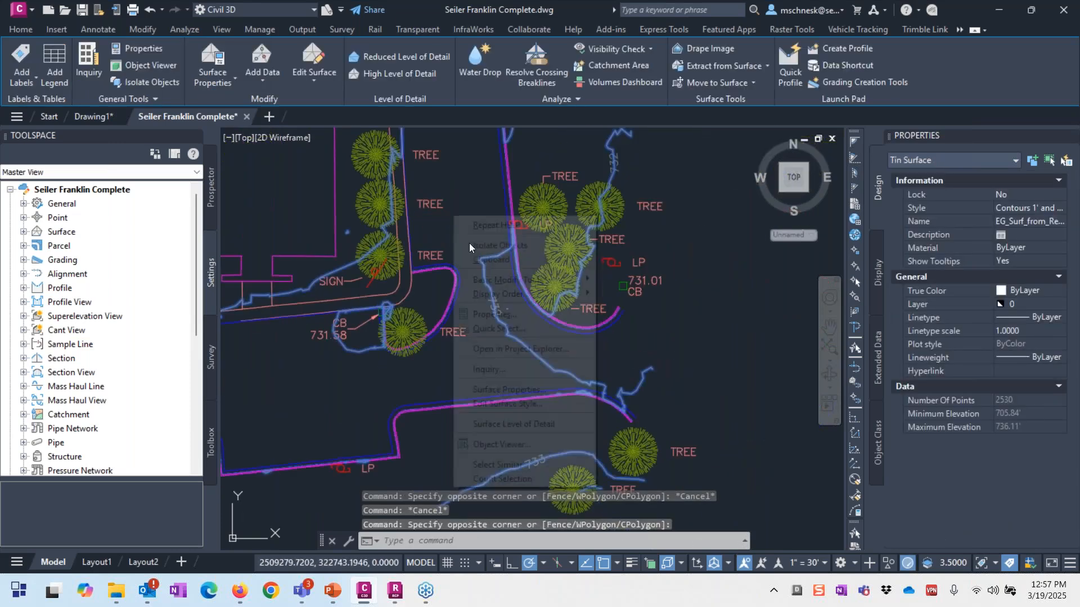
{"action": "left_click", "coordinate": [522, 445]}
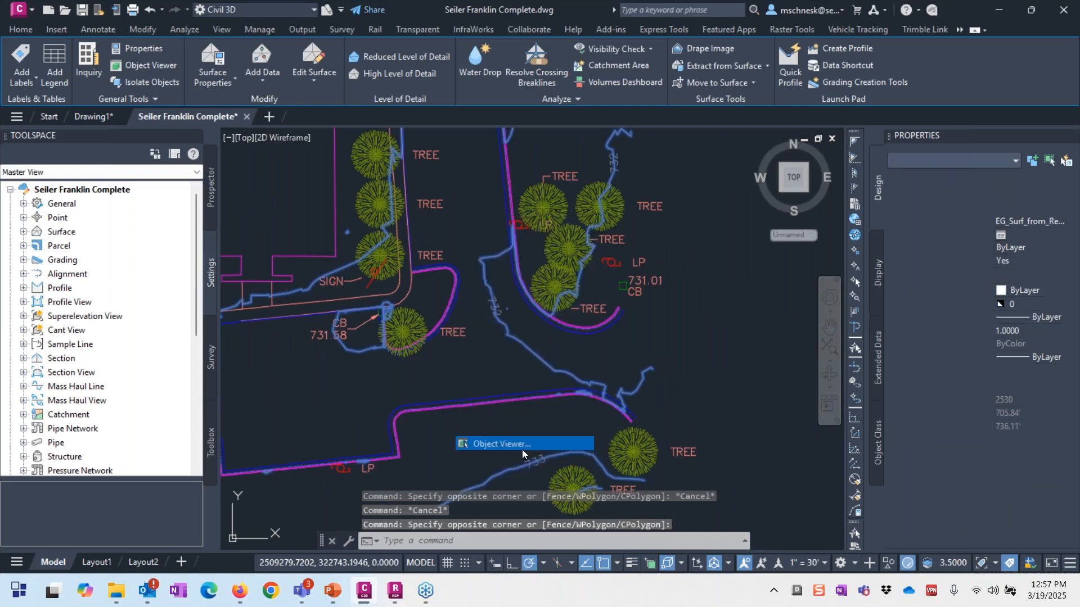
{"action": "scroll", "coordinate": [586, 308], "scroll_direction": "up", "scroll_amount": 5}
{"action": "scroll", "coordinate": [674, 352], "scroll_direction": "down", "scroll_amount": 2}
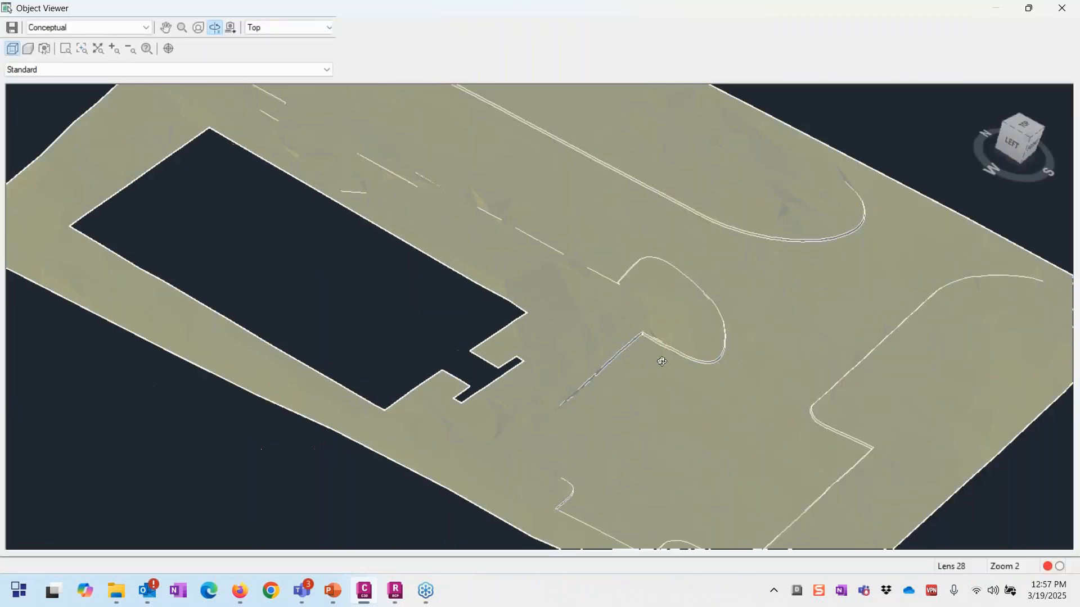
{"action": "right_click", "coordinate": [598, 349]}
{"action": "left_click", "coordinate": [669, 373]}
{"action": "scroll", "coordinate": [807, 263], "scroll_direction": "down", "scroll_amount": 3}
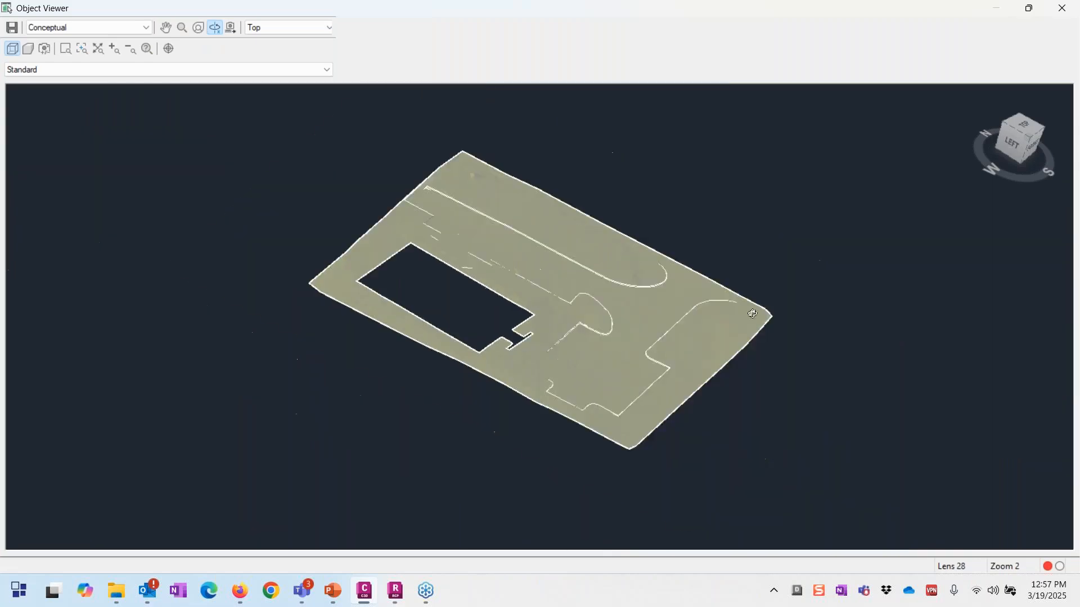
{"action": "scroll", "coordinate": [700, 384], "scroll_direction": "up", "scroll_amount": 3}
{"action": "left_click_drag", "start_coordinate": [700, 383], "coordinate": [509, 391]}
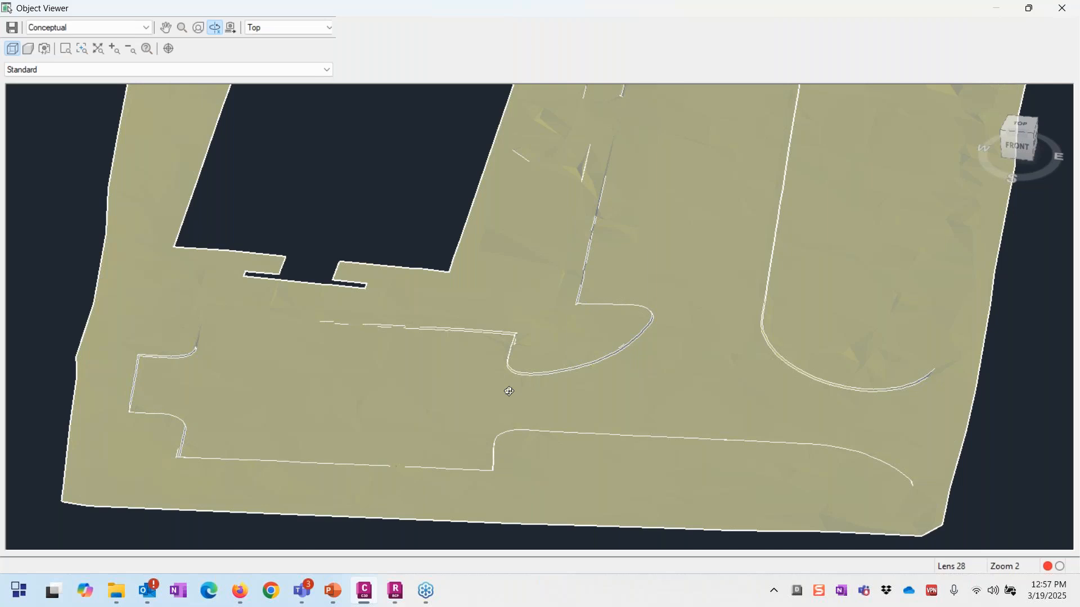
{"action": "scroll", "coordinate": [509, 388], "scroll_direction": "down", "scroll_amount": 4}
{"action": "scroll", "coordinate": [506, 386], "scroll_direction": "up", "scroll_amount": 2}
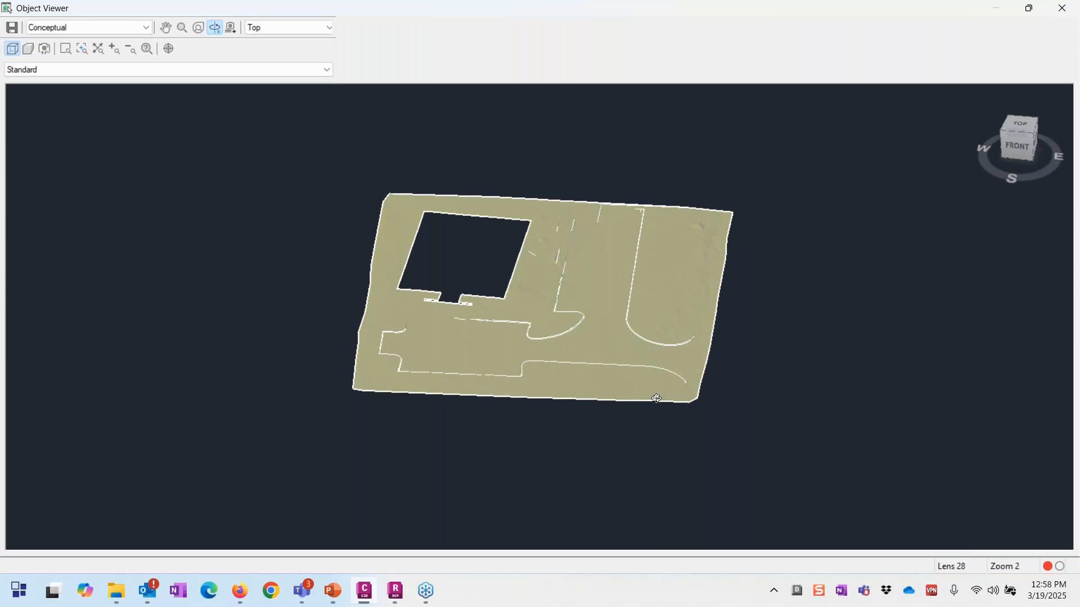
Step: Close the Object Viewer and review the Civil 3D description key set's keys
{"action": "key", "text": "Escape"}
{"action": "scroll", "coordinate": [489, 378], "scroll_direction": "down", "scroll_amount": 2}
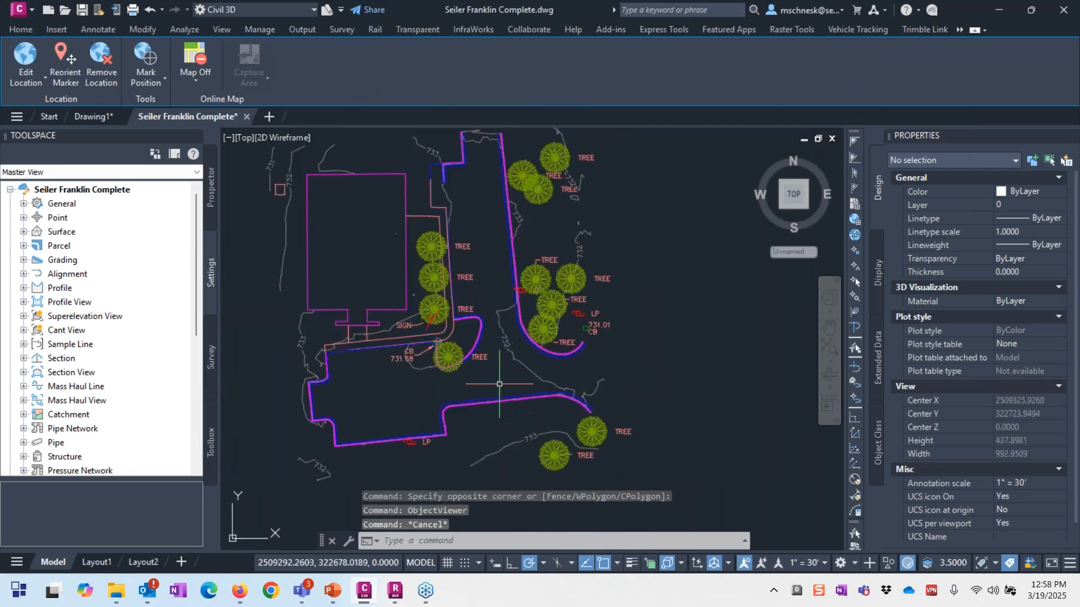
{"action": "scroll", "coordinate": [457, 342], "scroll_direction": "up", "scroll_amount": 2}
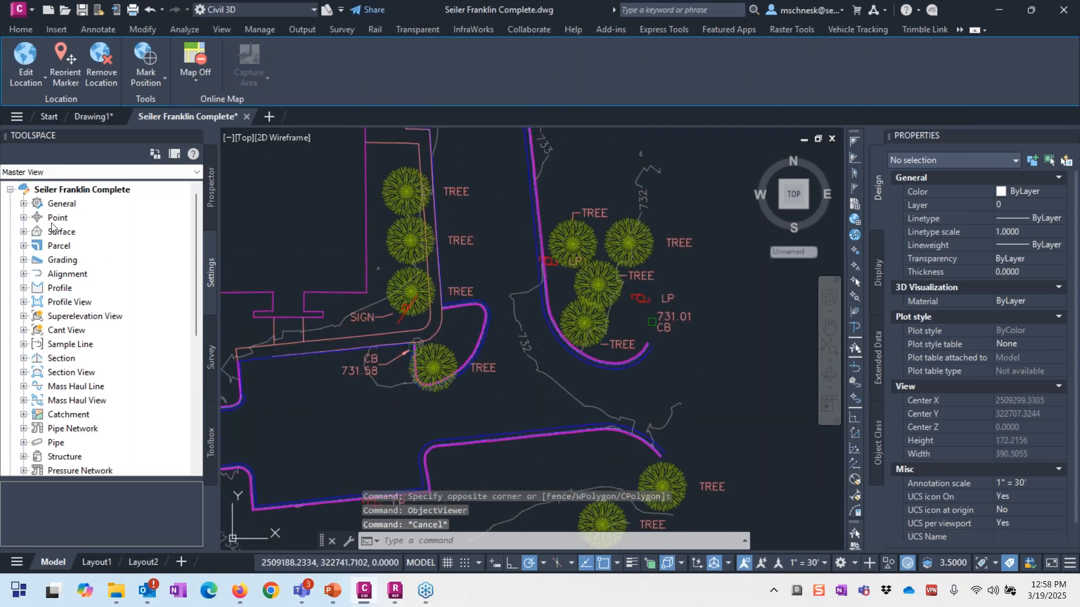
{"action": "left_click", "coordinate": [23, 218]}
{"action": "left_click", "coordinate": [36, 288]}
{"action": "right_click", "coordinate": [89, 302]}
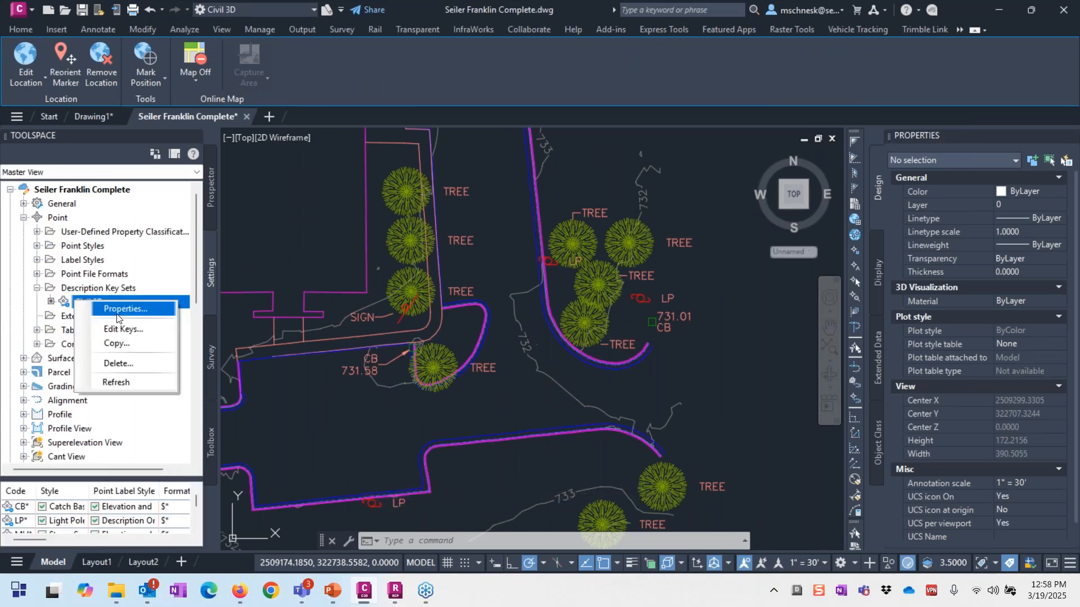
{"action": "left_click", "coordinate": [124, 329]}
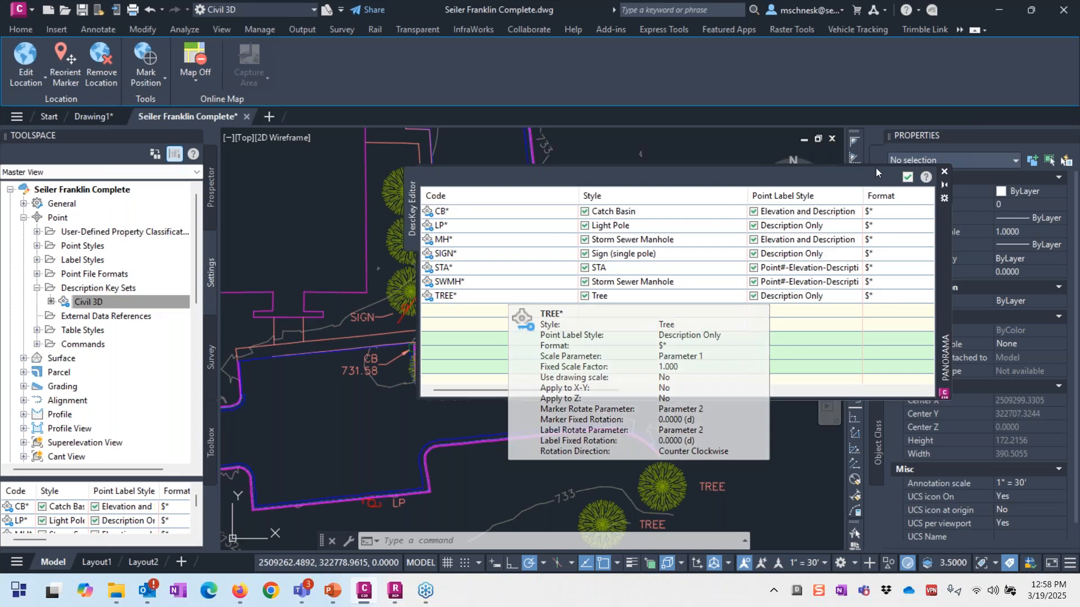
{"action": "left_click", "coordinate": [903, 181]}
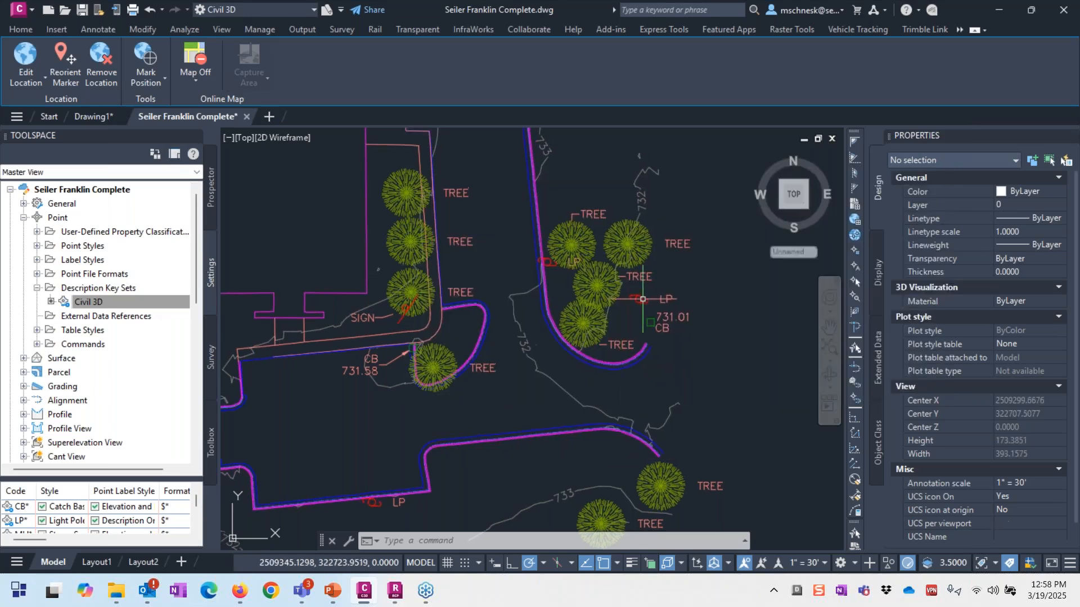
Step: Inspect the two LP points, the SIGN point and a tree point, then view southwest isometric
{"action": "left_click", "coordinate": [641, 299]}
{"action": "scroll", "coordinate": [618, 314], "scroll_direction": "down", "scroll_amount": 2}
{"action": "scroll", "coordinate": [487, 450], "scroll_direction": "up", "scroll_amount": 2}
{"action": "scroll", "coordinate": [487, 450], "scroll_direction": "up", "scroll_amount": 3}
{"action": "left_click", "coordinate": [447, 425]}
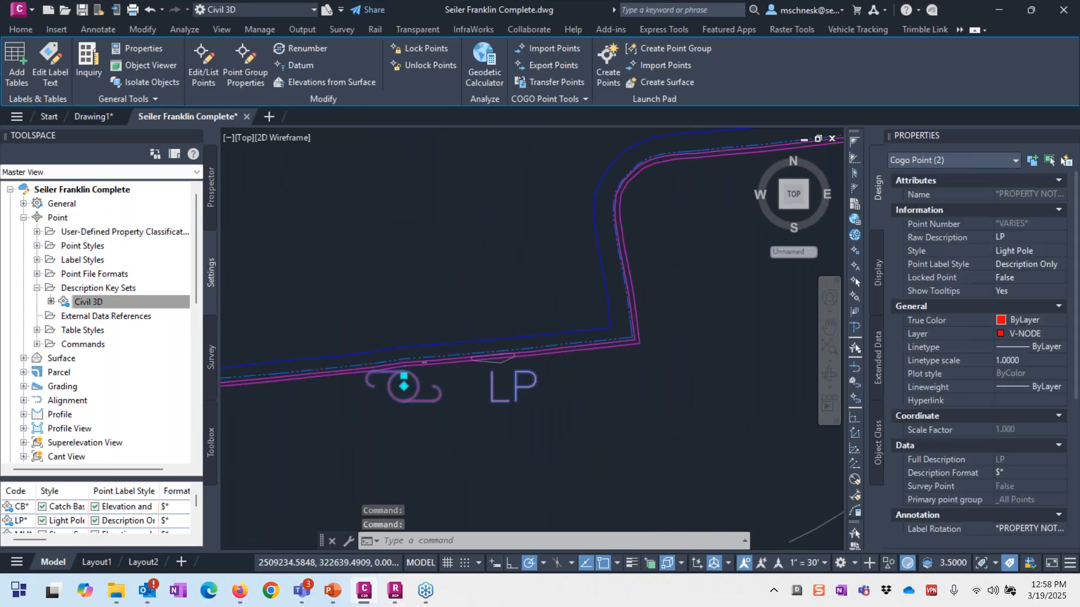
{"action": "scroll", "coordinate": [433, 333], "scroll_direction": "down", "scroll_amount": 3}
{"action": "scroll", "coordinate": [463, 138], "scroll_direction": "up", "scroll_amount": 2}
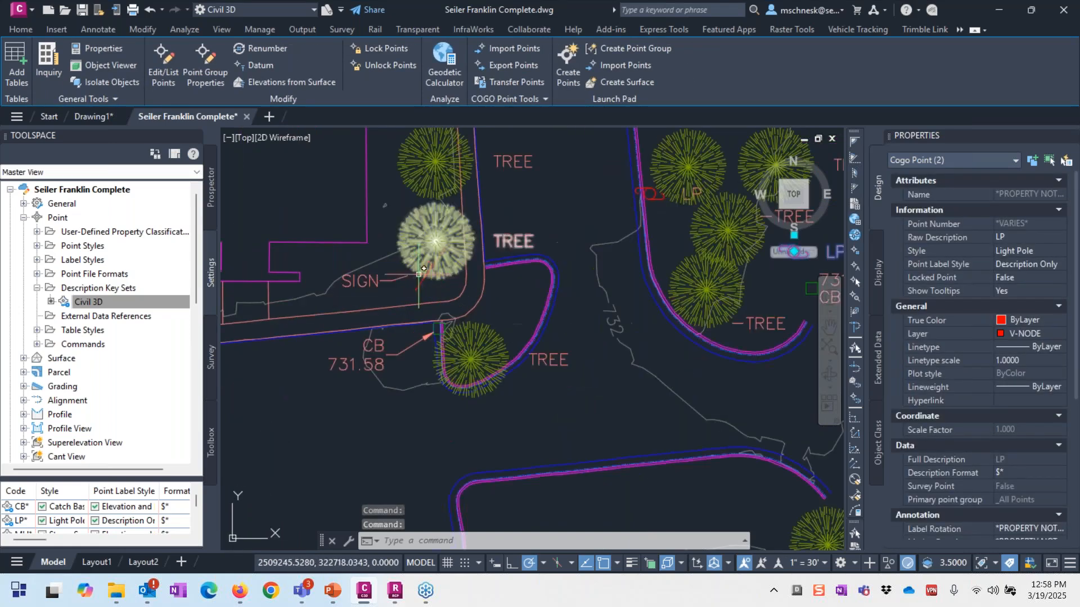
{"action": "left_click", "coordinate": [420, 284]}
{"action": "middle_click_drag", "start_coordinate": [419, 283], "coordinate": [430, 257]}
{"action": "left_click", "coordinate": [479, 336]}
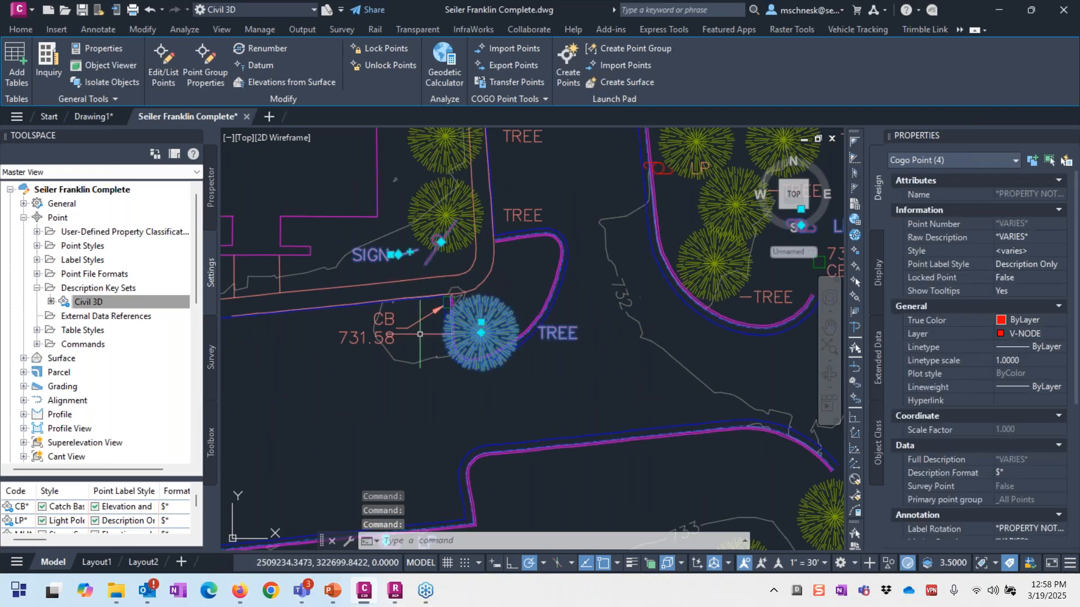
{"action": "scroll", "coordinate": [454, 337], "scroll_direction": "down", "scroll_amount": 4}
{"action": "key", "text": "Escape"}
{"action": "key", "text": "Escape"}
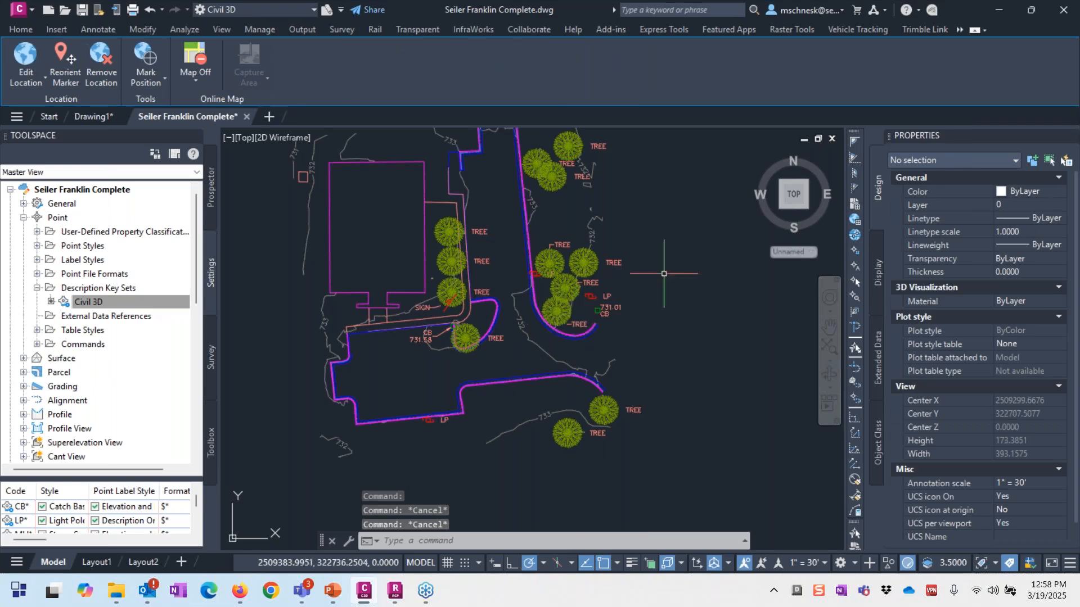
{"action": "left_click", "coordinate": [782, 213]}
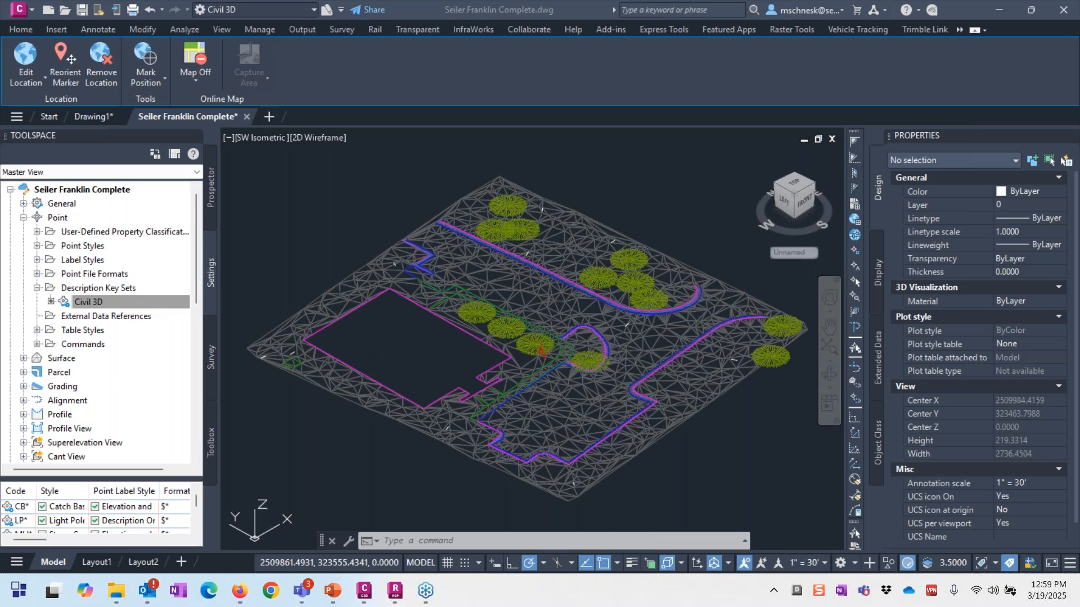
{"action": "left_click", "coordinate": [395, 591]}
{"action": "mouse_move", "coordinate": [23, 85]}
{"action": "mouse_move", "coordinate": [172, 99]}
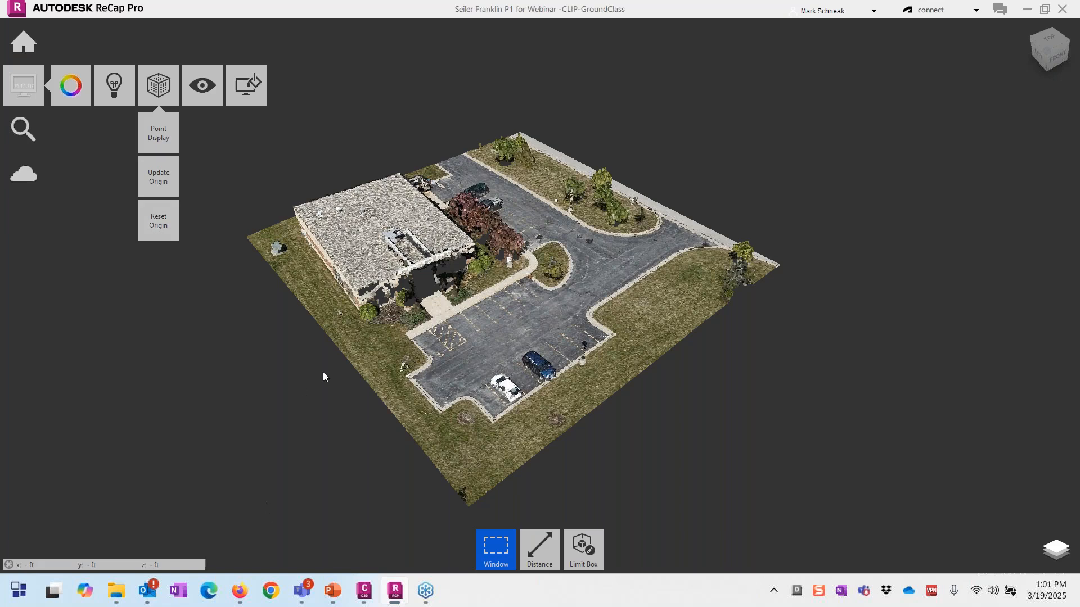
{"action": "mouse_move", "coordinate": [357, 578]}
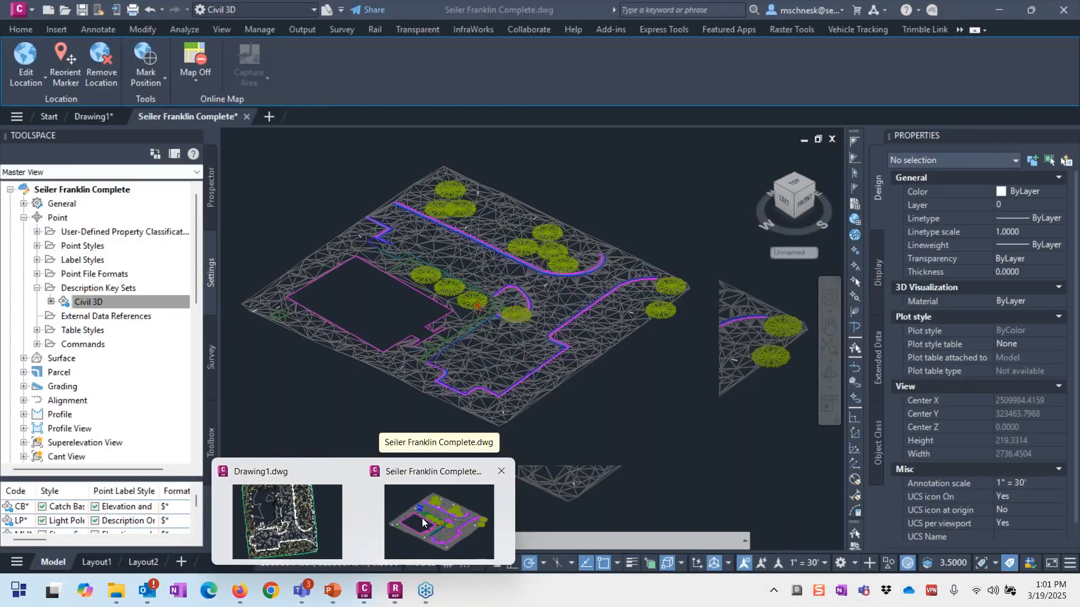
{"action": "left_click", "coordinate": [422, 517]}
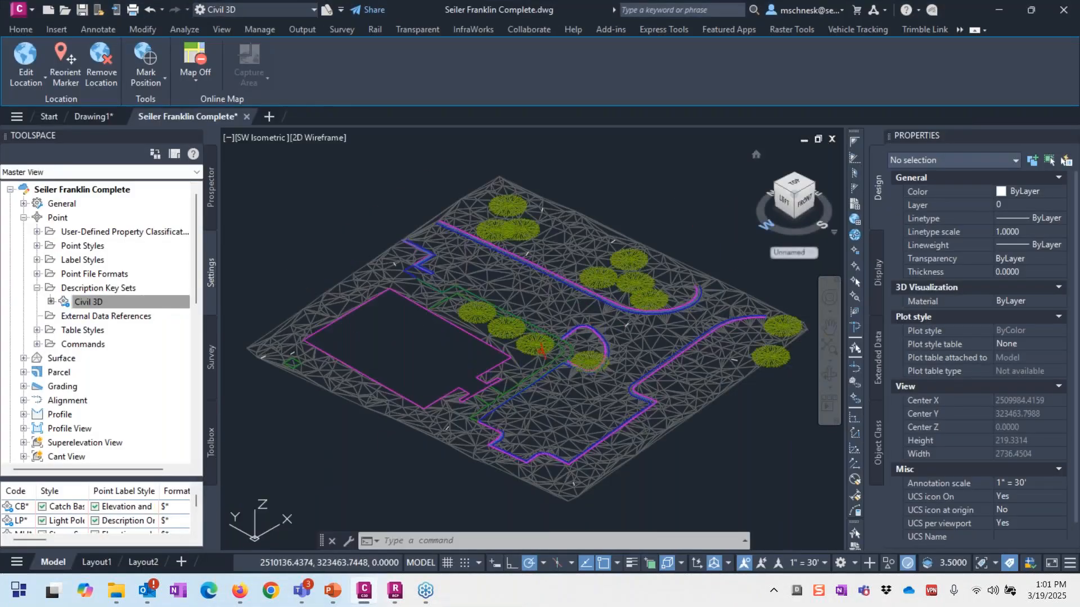
Step: Thaw the X-RECAP point cloud layer in Layer Properties, keeping X-IMAGE frozen
{"action": "left_click", "coordinate": [394, 541]}
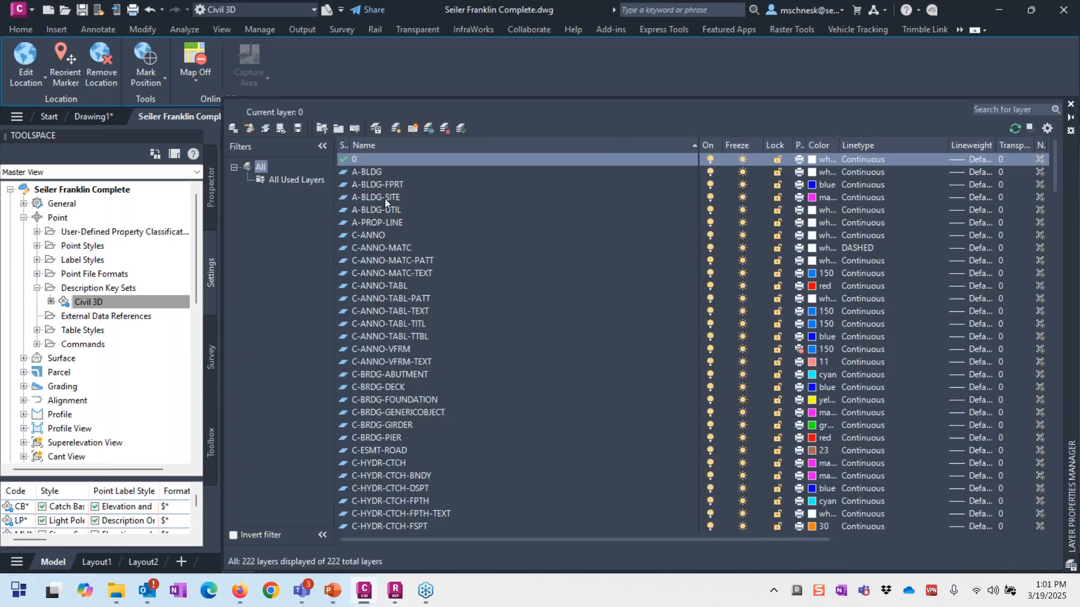
{"action": "left_click", "coordinate": [736, 145]}
{"action": "left_click", "coordinate": [736, 146]}
{"action": "left_click", "coordinate": [742, 160]}
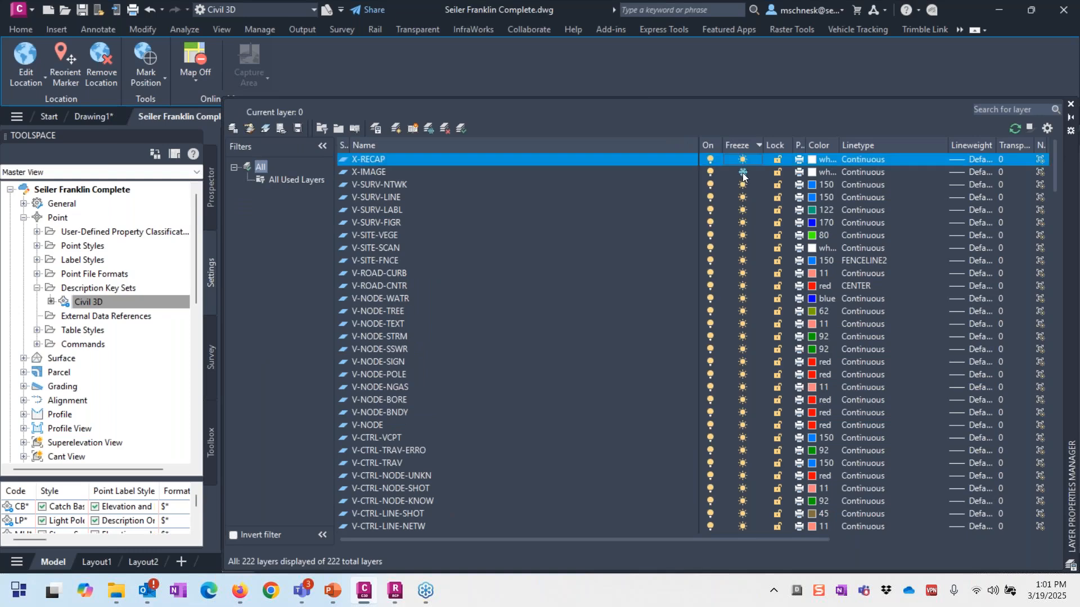
{"action": "left_click", "coordinate": [742, 172]}
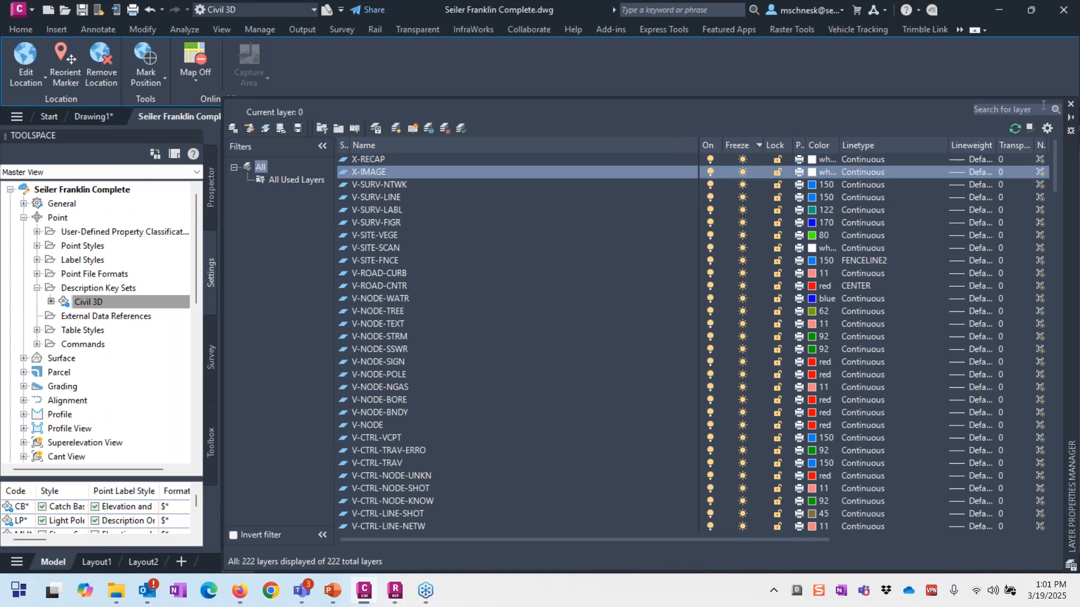
{"action": "left_click", "coordinate": [743, 172]}
{"action": "left_click", "coordinate": [1070, 104]}
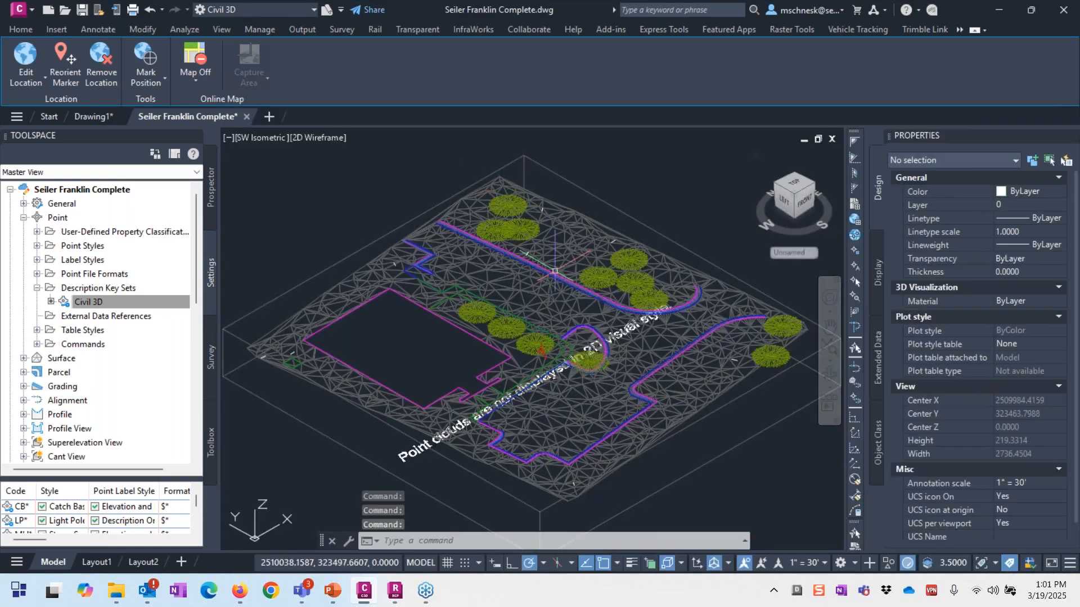
Step: Switch the viewport to the Wireframe visual style and orient it to the Top view
{"action": "left_click", "coordinate": [316, 134]}
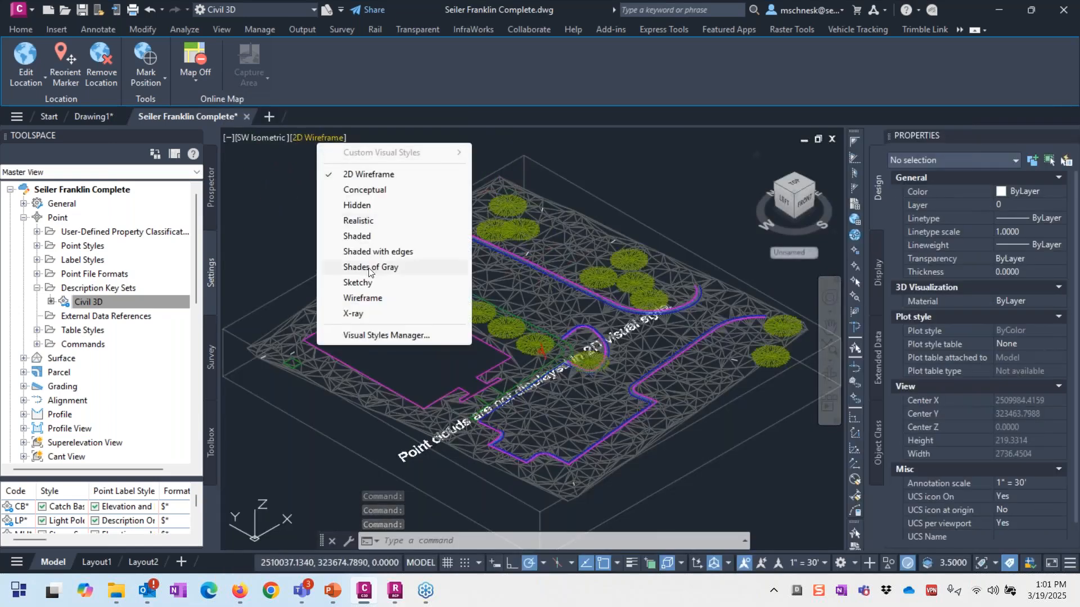
{"action": "left_click", "coordinate": [360, 300]}
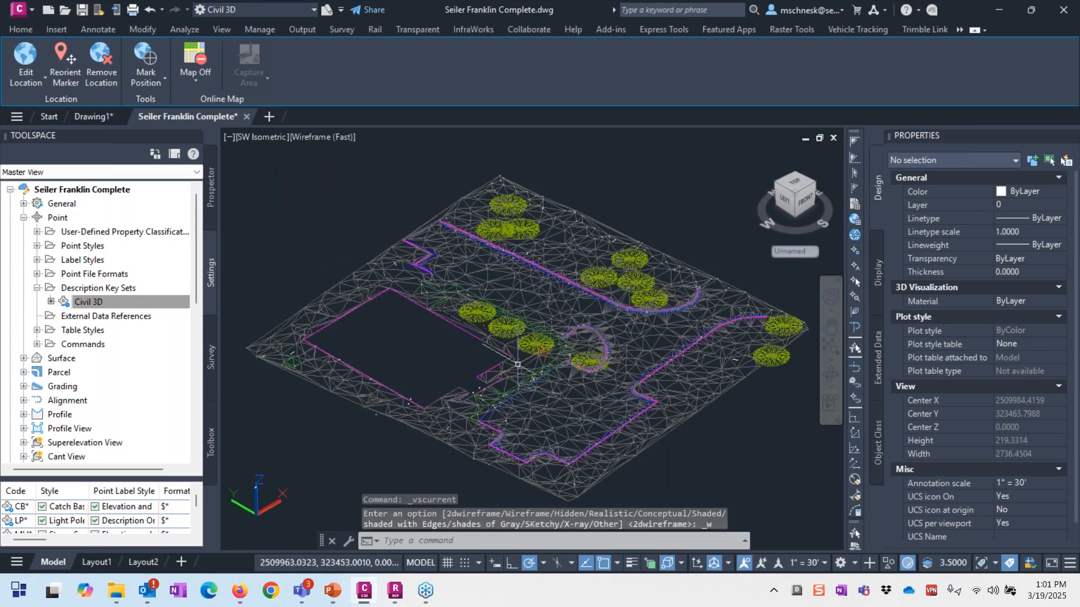
{"action": "scroll", "coordinate": [521, 332], "scroll_direction": "down", "scroll_amount": 5}
{"action": "left_click_drag", "start_coordinate": [795, 181], "coordinate": [726, 290]}
{"action": "left_click", "coordinate": [832, 165]}
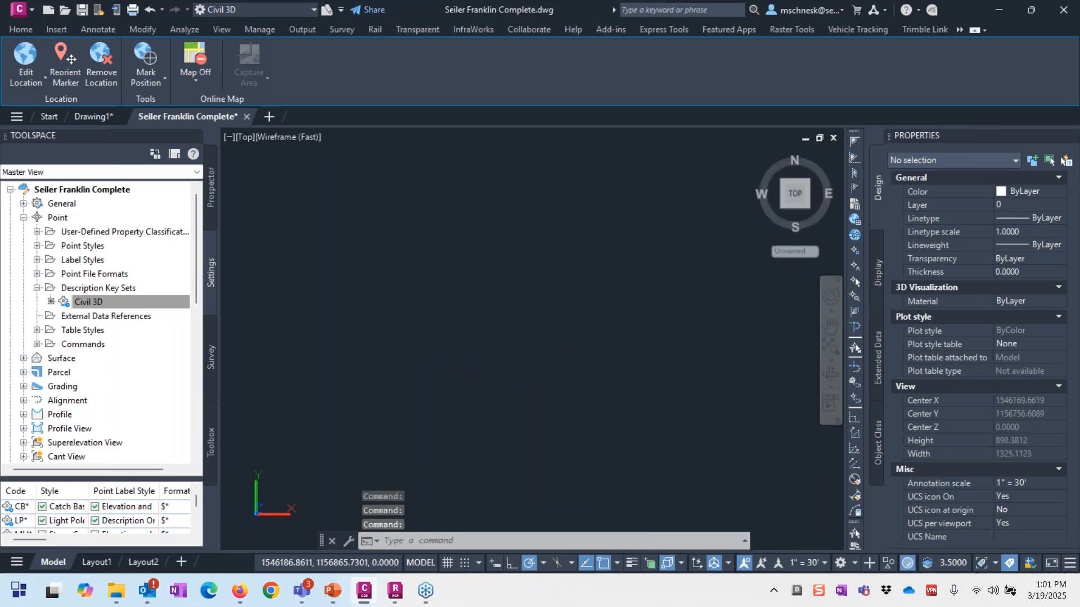
{"action": "middle_click", "coordinate": [541, 295]}
{"action": "middle_click", "coordinate": [542, 296]}
{"action": "scroll", "coordinate": [545, 301], "scroll_direction": "up", "scroll_amount": 2}
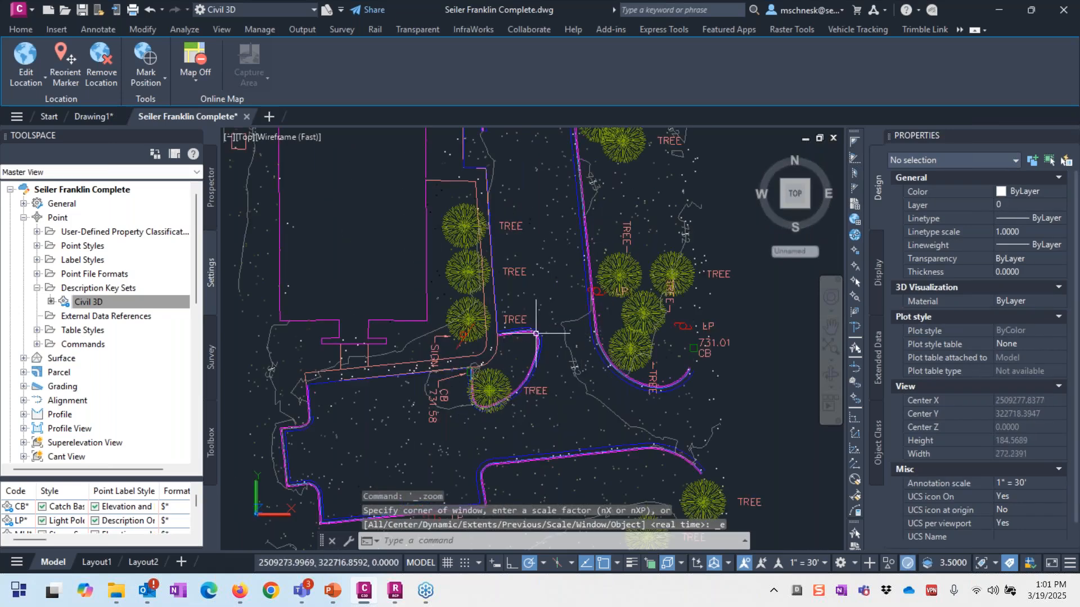
{"action": "scroll", "coordinate": [551, 309], "scroll_direction": "up", "scroll_amount": 3}
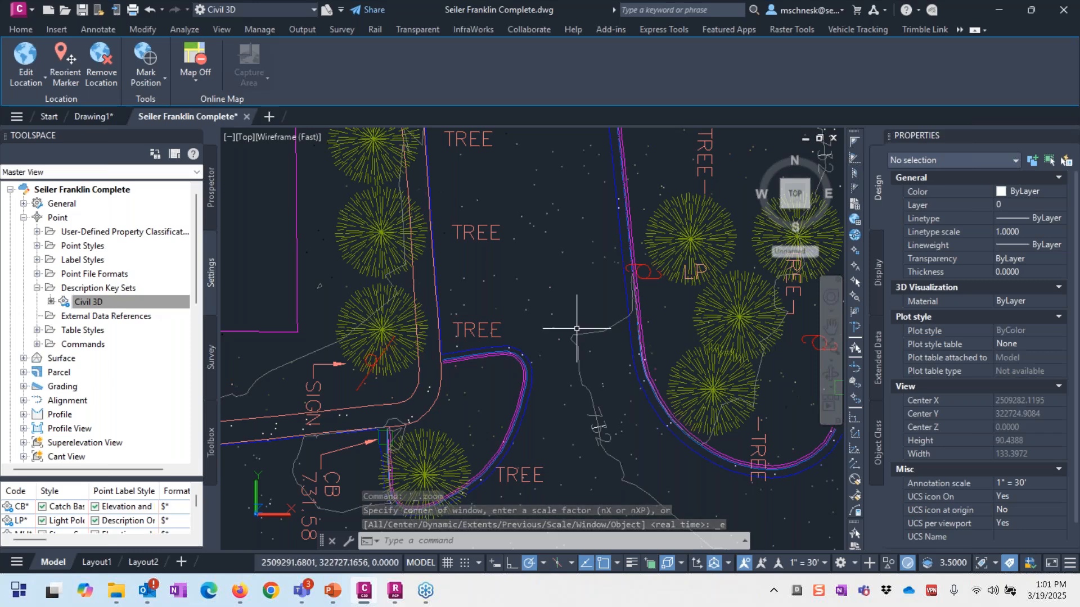
{"action": "left_click", "coordinate": [514, 279]}
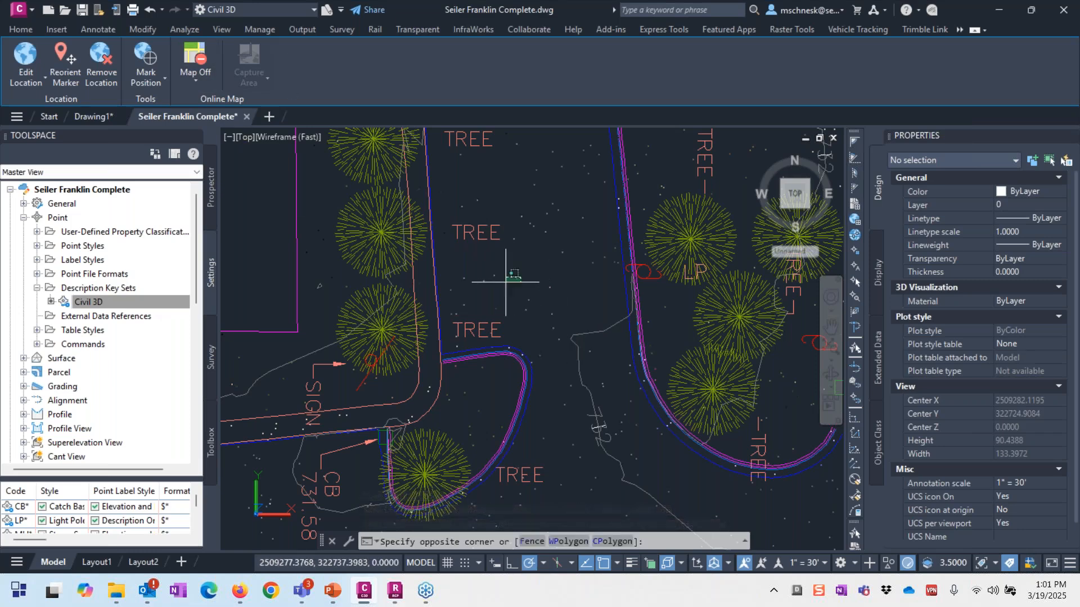
{"action": "left_click", "coordinate": [500, 286]}
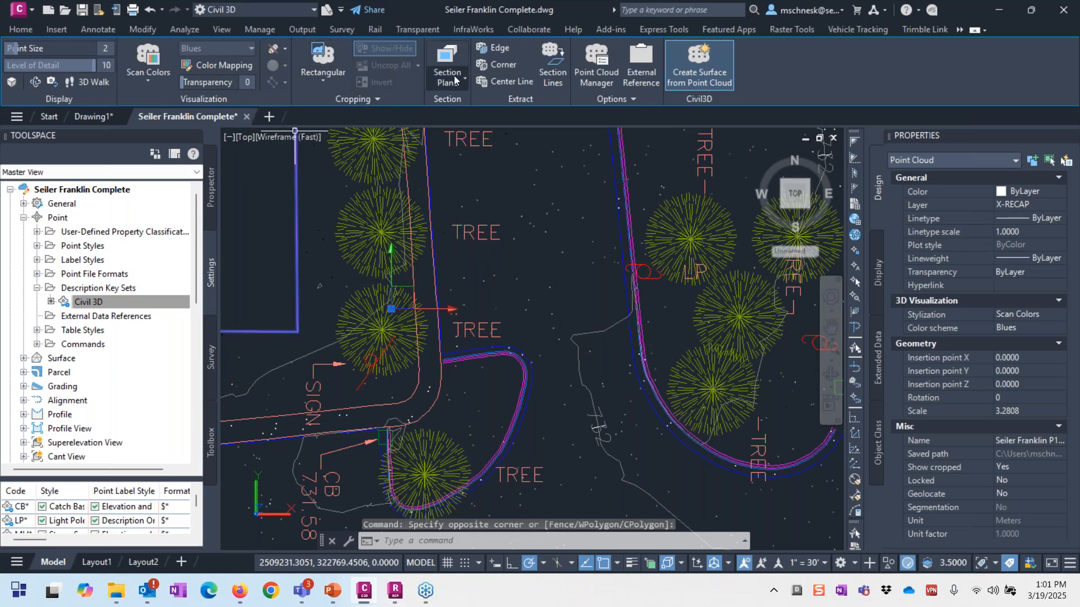
{"action": "left_click", "coordinate": [455, 78]}
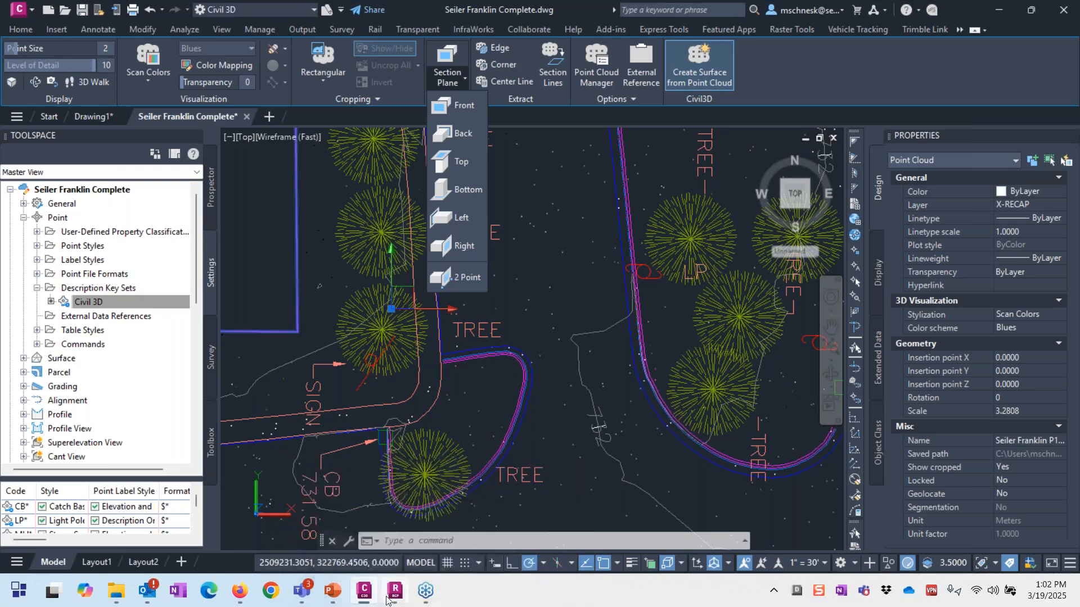
{"action": "mouse_move", "coordinate": [409, 580]}
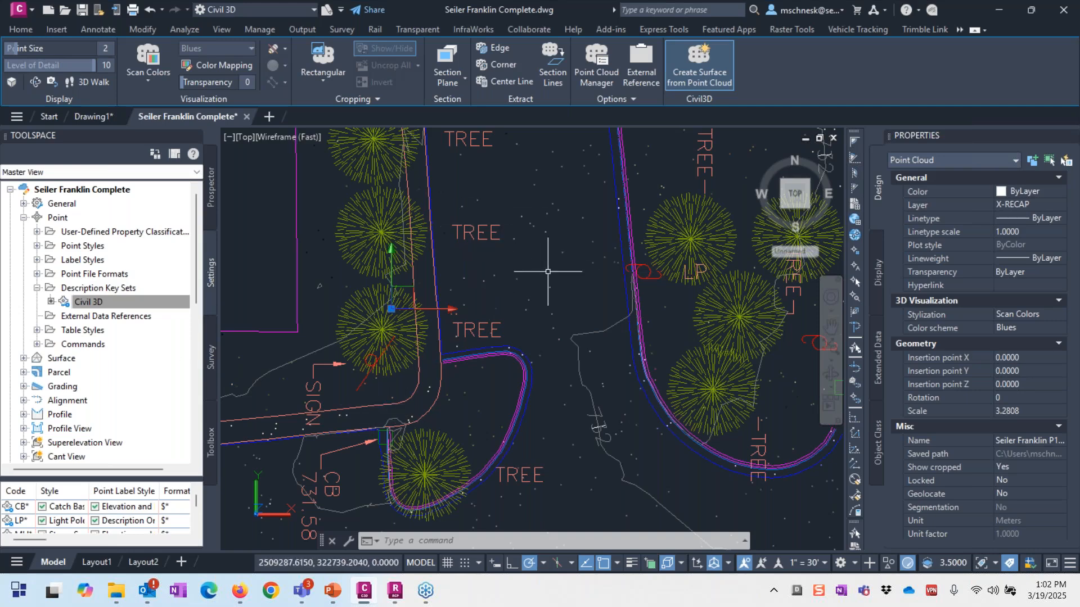
{"action": "scroll", "coordinate": [548, 272], "scroll_direction": "down", "scroll_amount": 4}
{"action": "scroll", "coordinate": [548, 271], "scroll_direction": "up", "scroll_amount": 2}
{"action": "scroll", "coordinate": [531, 283], "scroll_direction": "down", "scroll_amount": 2}
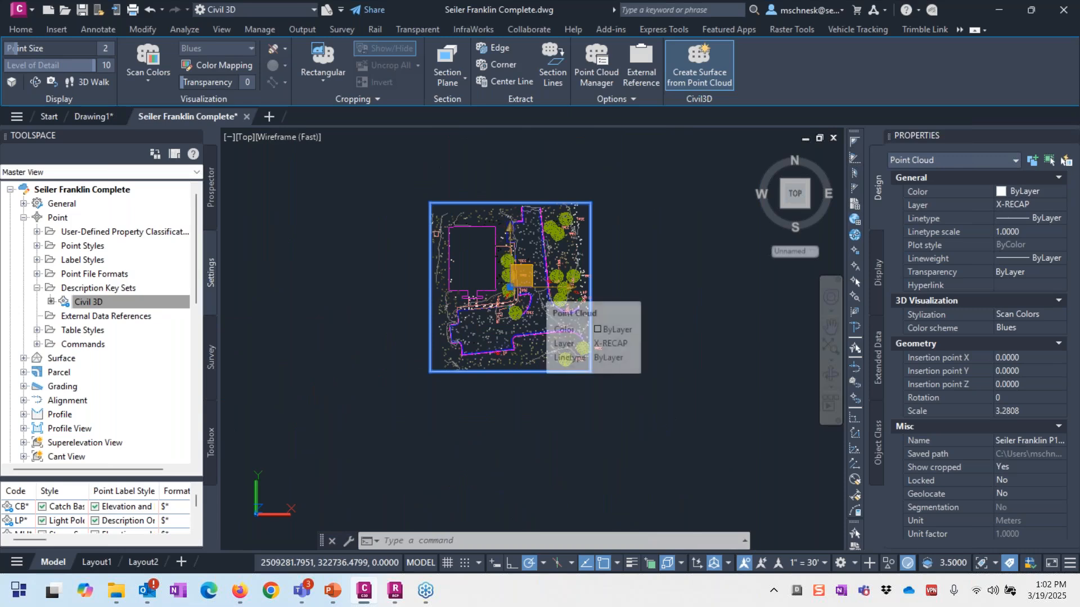
{"action": "scroll", "coordinate": [537, 241], "scroll_direction": "up", "scroll_amount": 3}
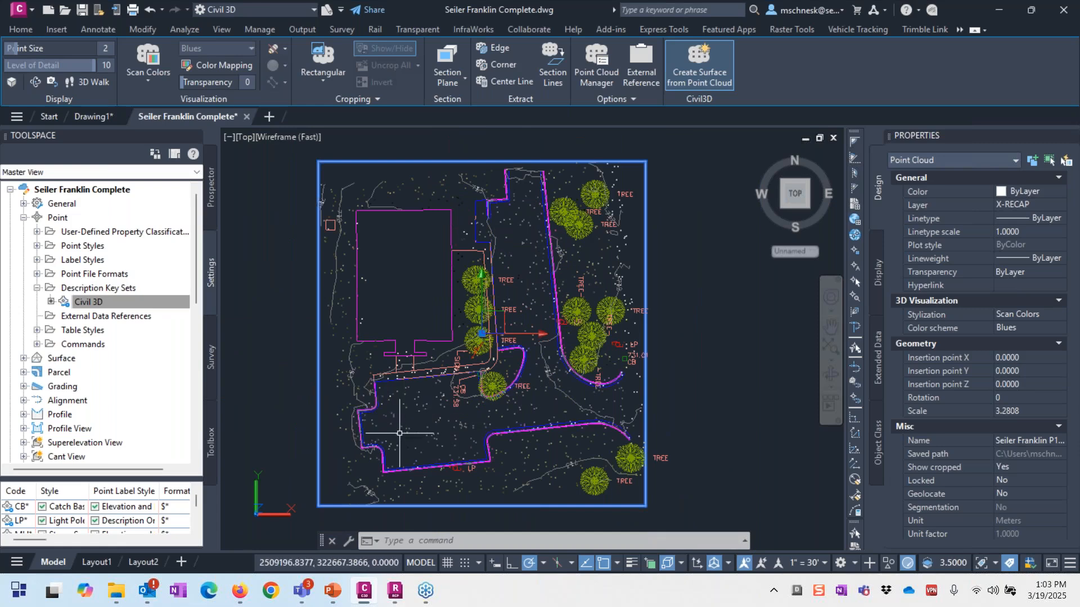
{"action": "left_click", "coordinate": [419, 427]}
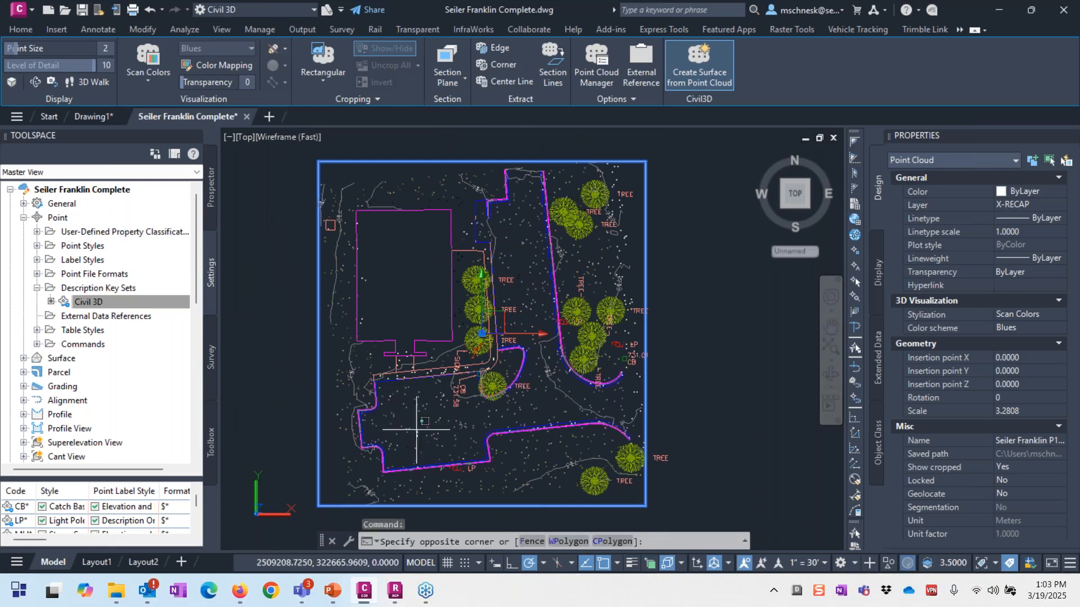
{"action": "left_click", "coordinate": [417, 430]}
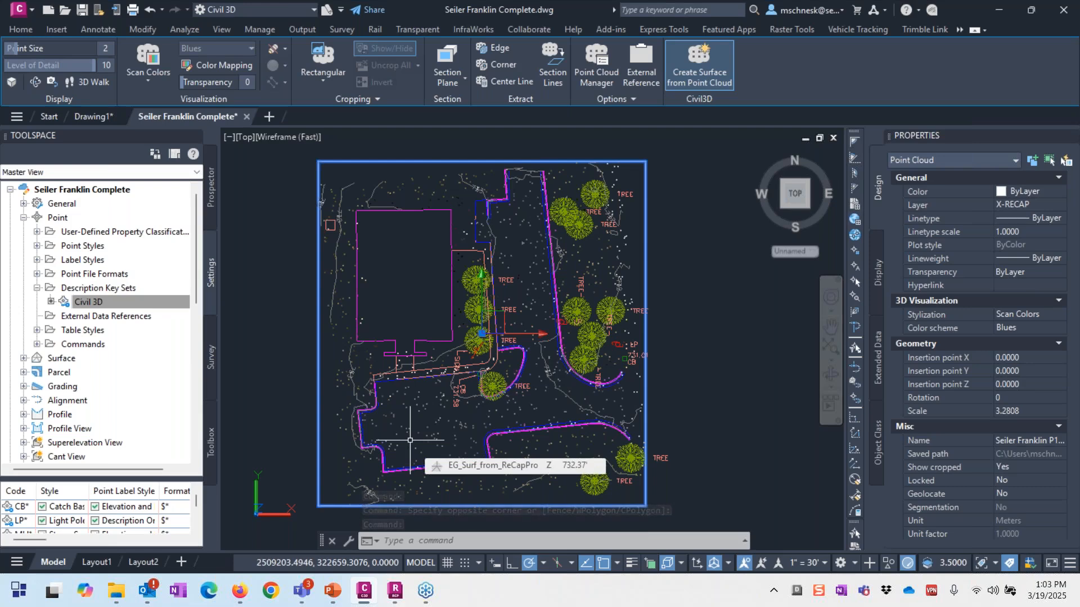
{"action": "scroll", "coordinate": [410, 441], "scroll_direction": "up", "scroll_amount": 5}
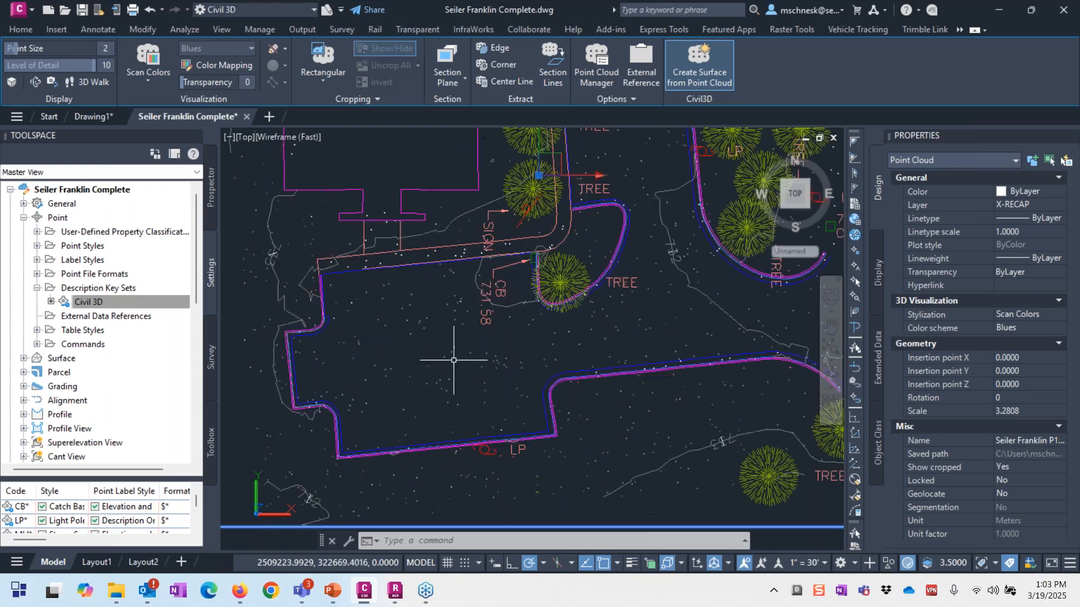
{"action": "scroll", "coordinate": [401, 360], "scroll_direction": "down", "scroll_amount": 10}
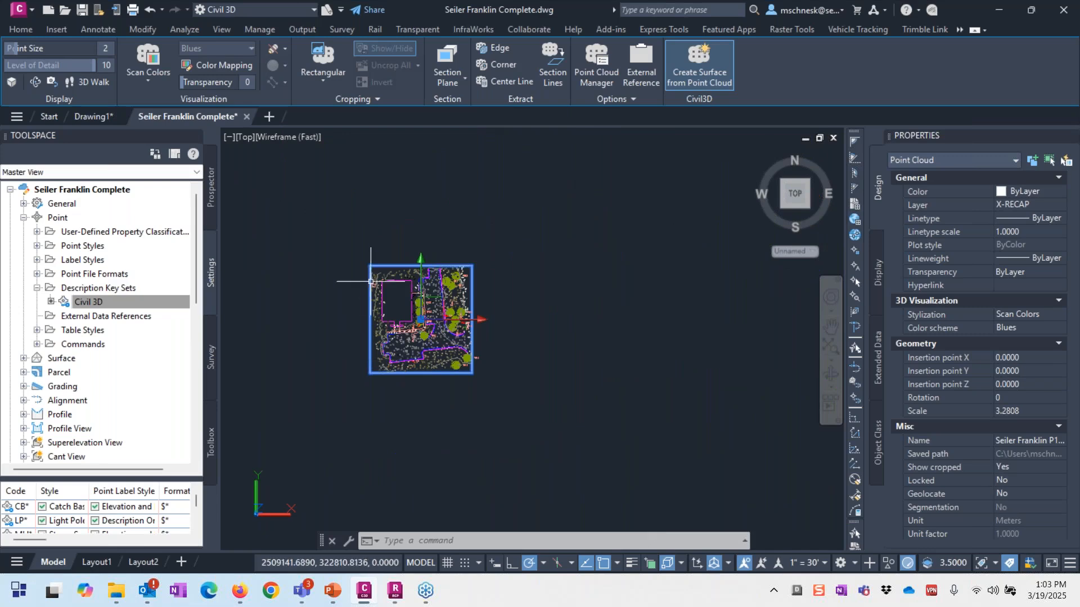
{"action": "scroll", "coordinate": [370, 281], "scroll_direction": "up", "scroll_amount": 5}
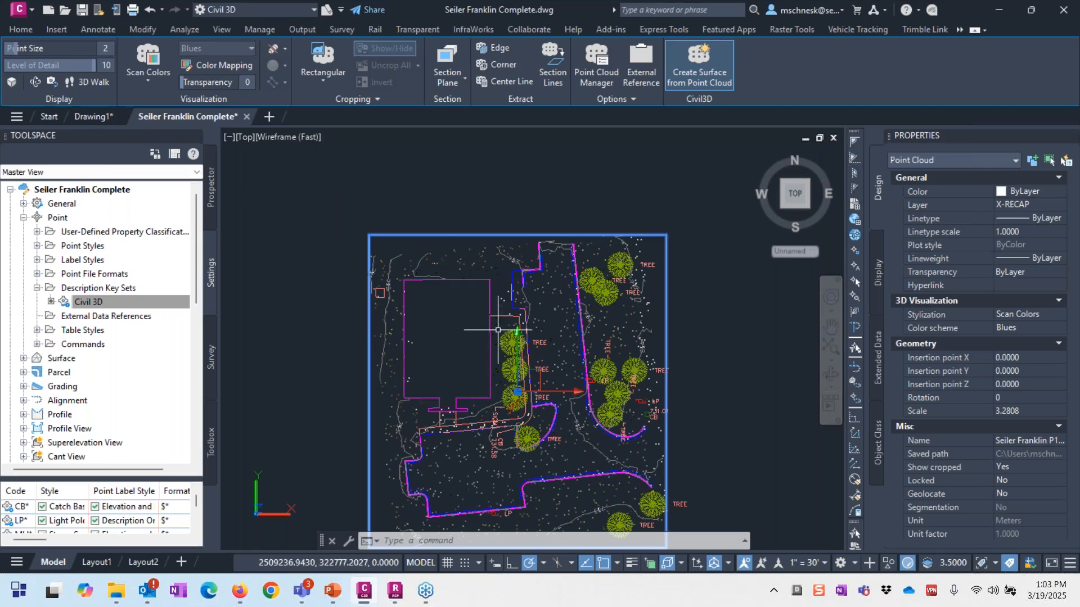
Step: Crossing-select the boundary polylines, cancel the selection, and switch to the Firefox browser
{"action": "scroll", "coordinate": [500, 329], "scroll_direction": "up", "scroll_amount": 8}
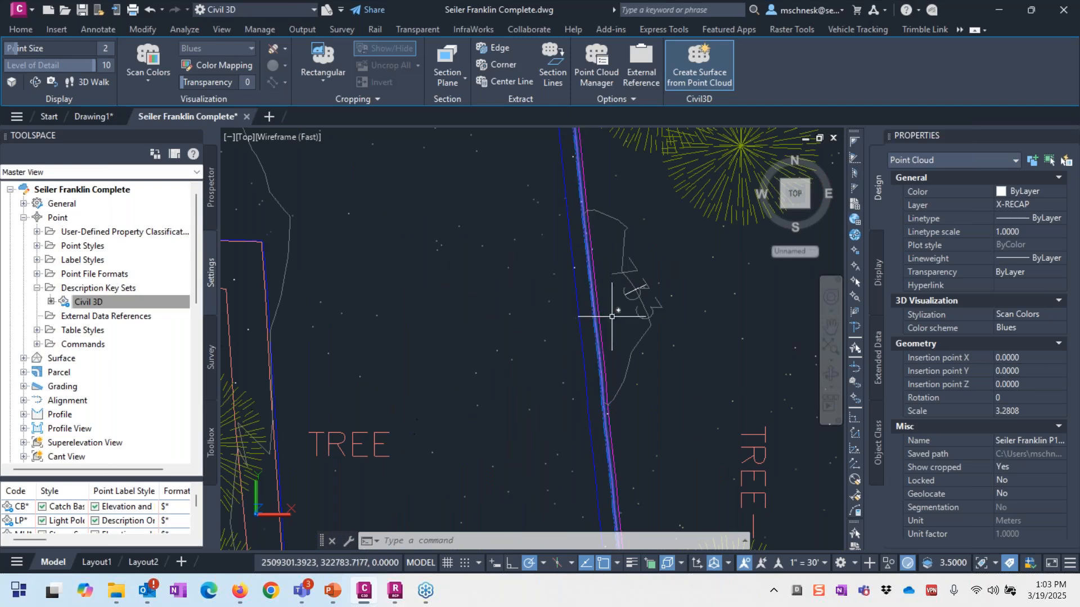
{"action": "left_click", "coordinate": [611, 316]}
{"action": "left_click", "coordinate": [577, 339]}
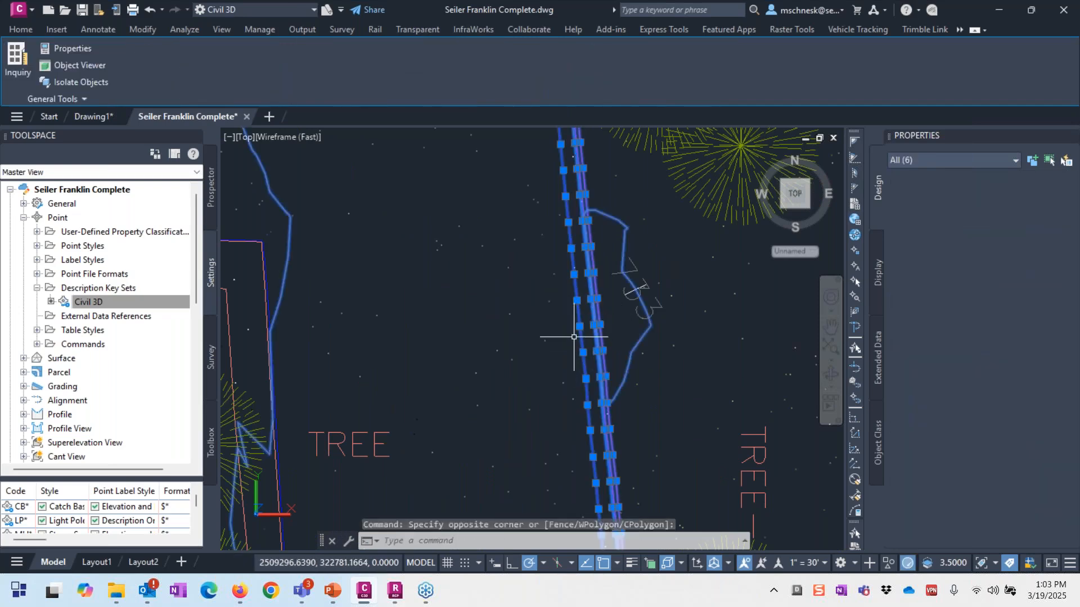
{"action": "scroll", "coordinate": [495, 189], "scroll_direction": "down", "scroll_amount": 8}
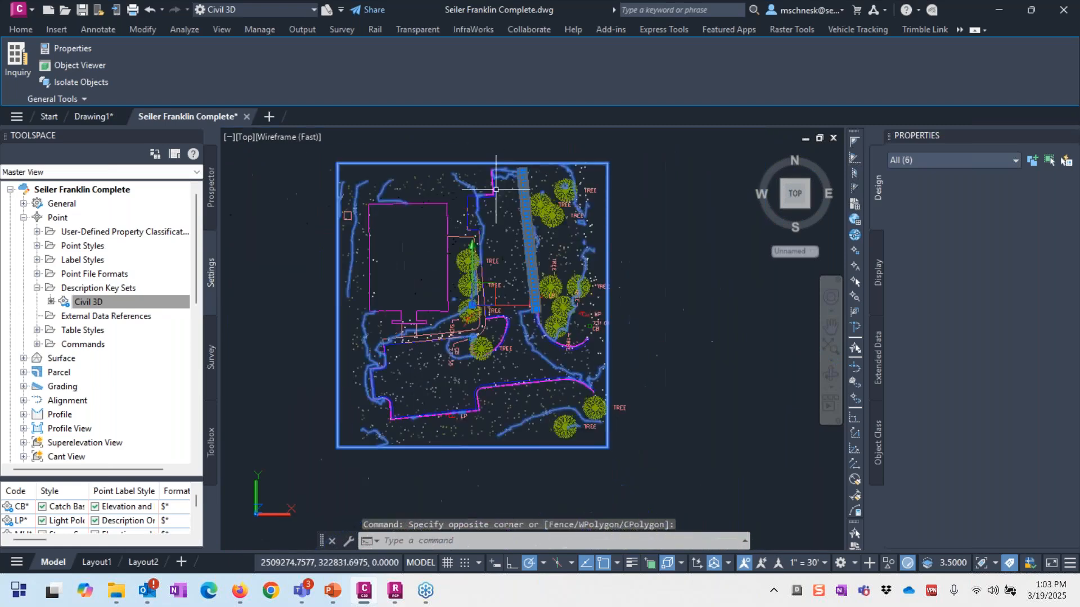
{"action": "scroll", "coordinate": [495, 190], "scroll_direction": "up", "scroll_amount": 5}
{"action": "scroll", "coordinate": [493, 235], "scroll_direction": "down", "scroll_amount": 4}
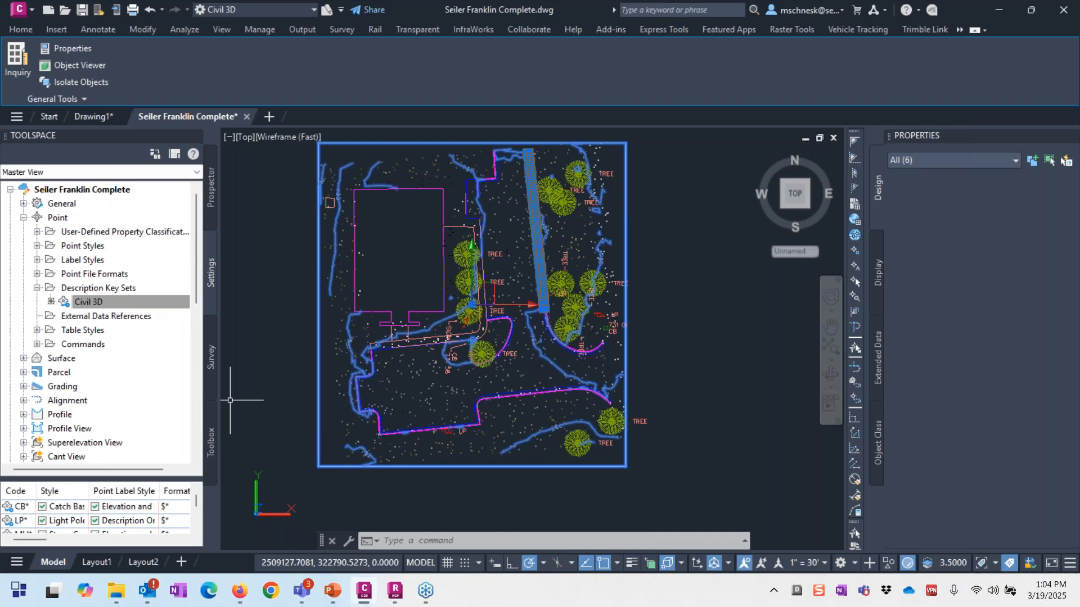
{"action": "key", "text": "Escape"}
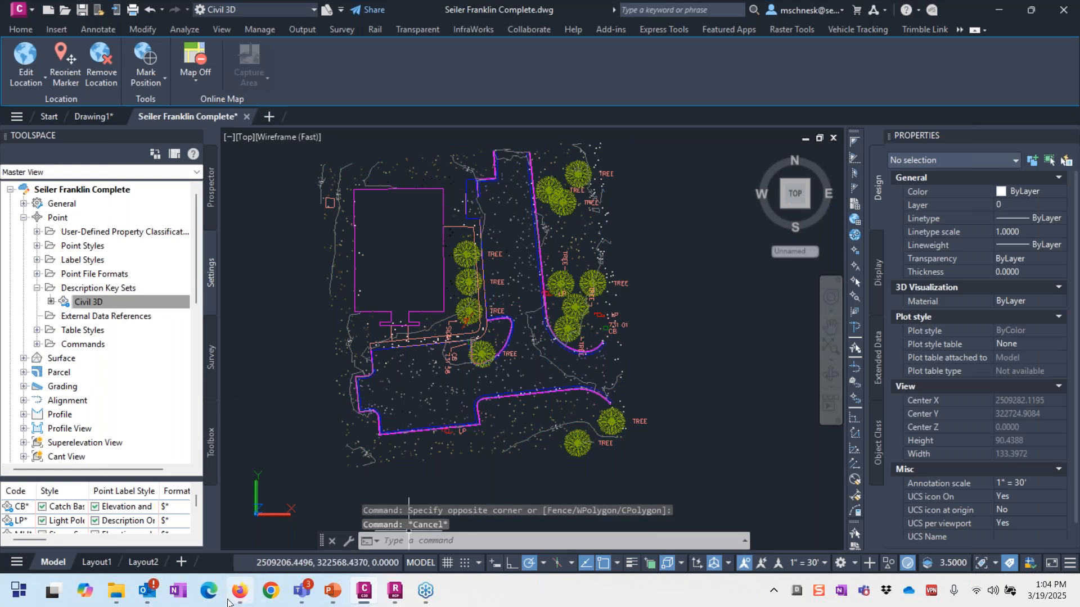
{"action": "left_click", "coordinate": [239, 512]}
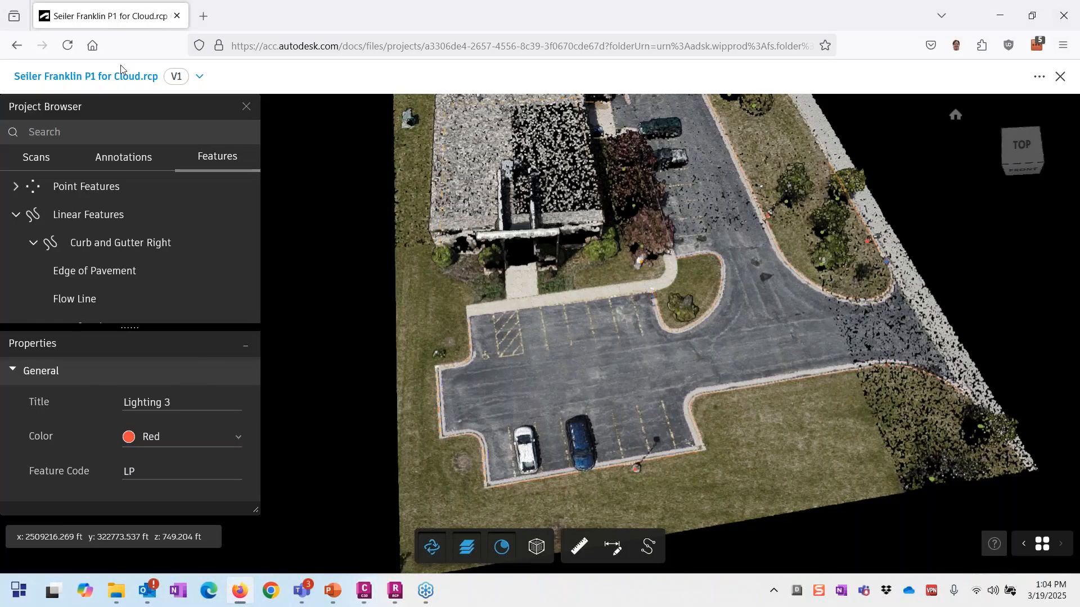
Step: Close the point cloud viewer and show Account Admin's Members list for the SDS BIM 360 account
{"action": "left_click", "coordinate": [1060, 77]}
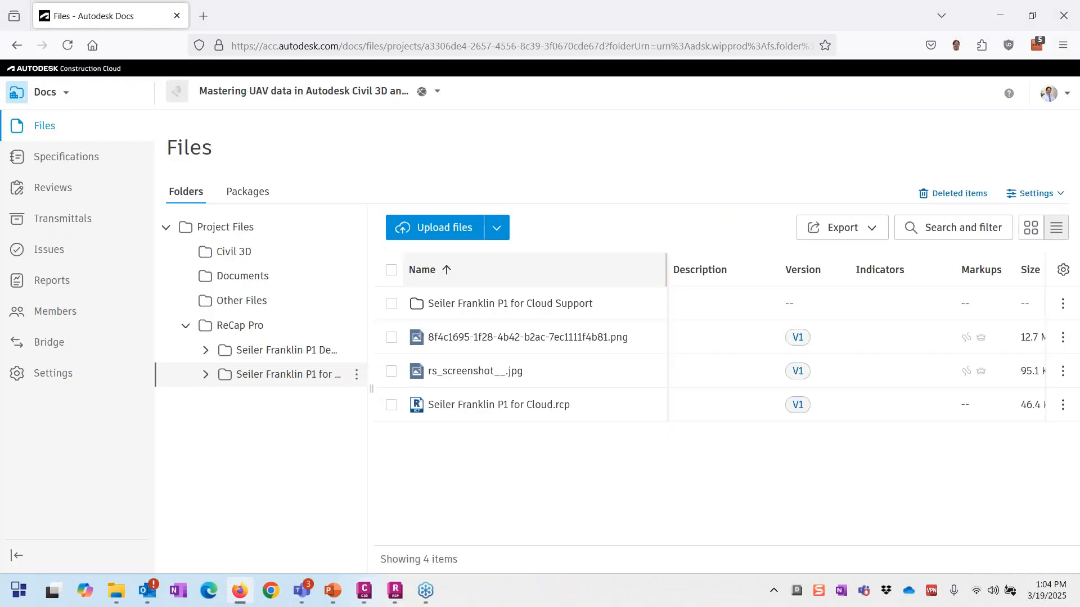
{"action": "left_click", "coordinate": [64, 96]}
{"action": "left_click", "coordinate": [75, 275]}
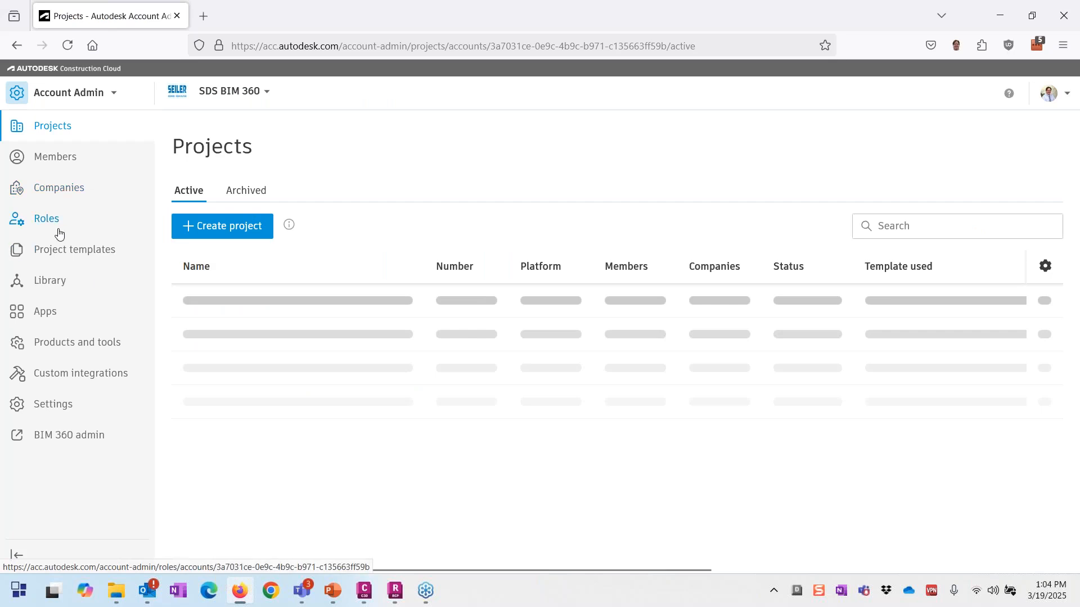
{"action": "left_click", "coordinate": [57, 158]}
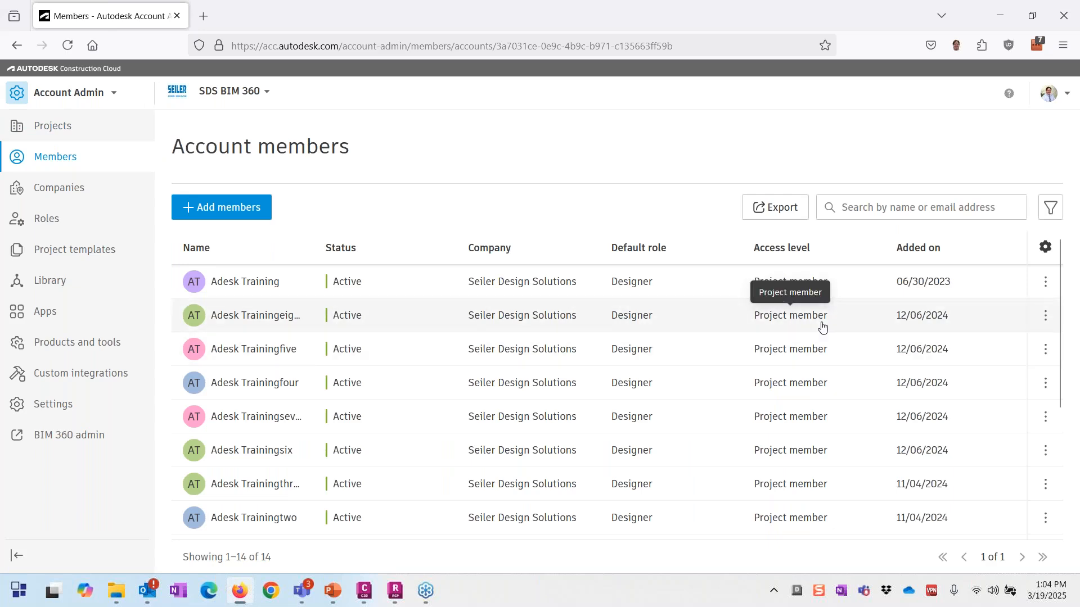
{"action": "left_click", "coordinate": [1045, 316]}
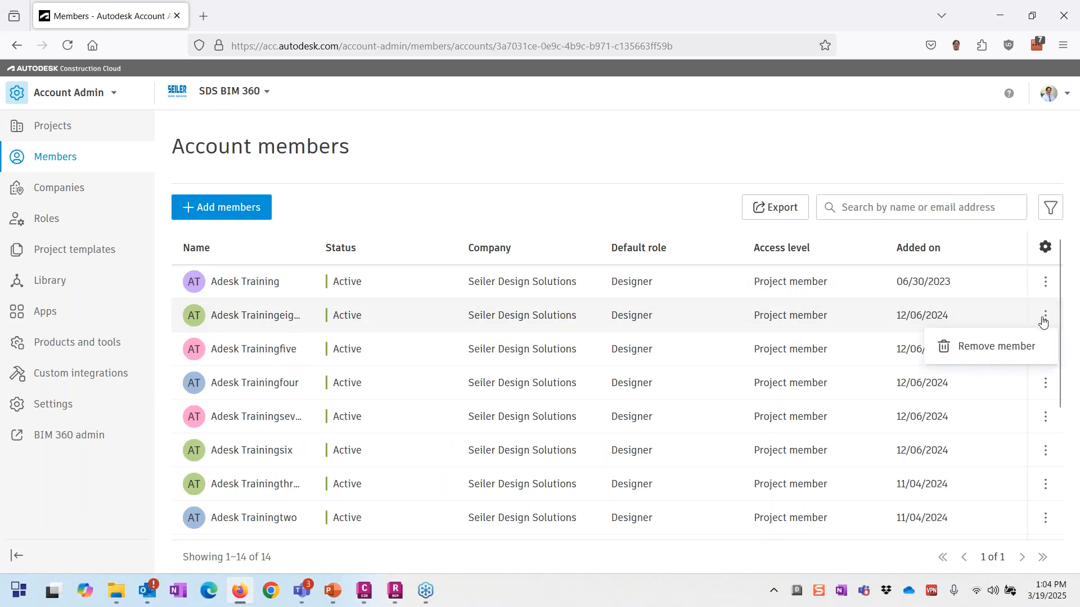
{"action": "left_click", "coordinate": [798, 321]}
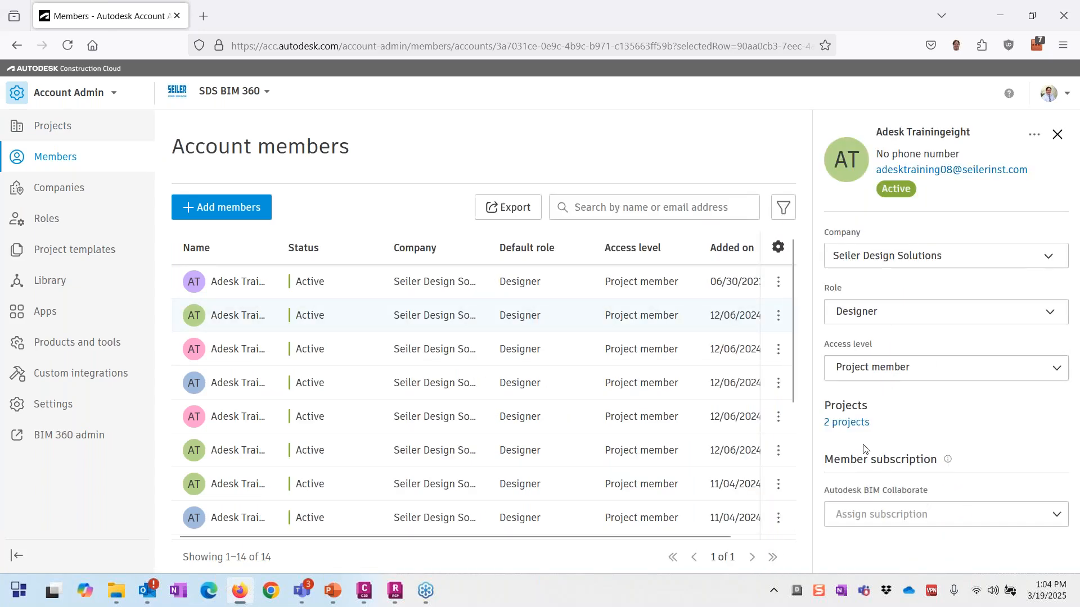
{"action": "left_click", "coordinate": [904, 374]}
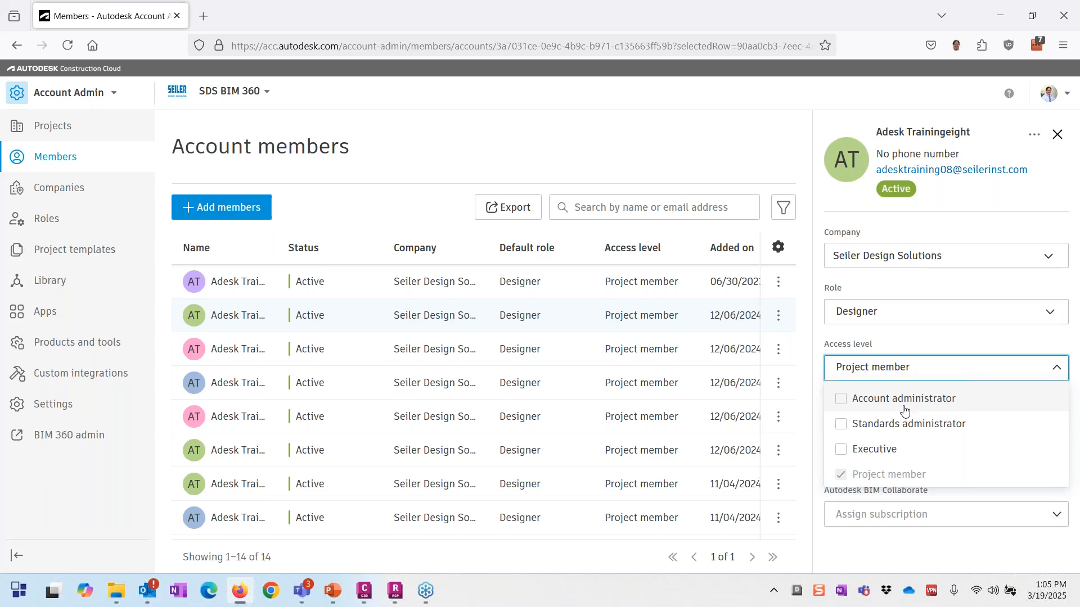
{"action": "left_click", "coordinate": [1057, 135]}
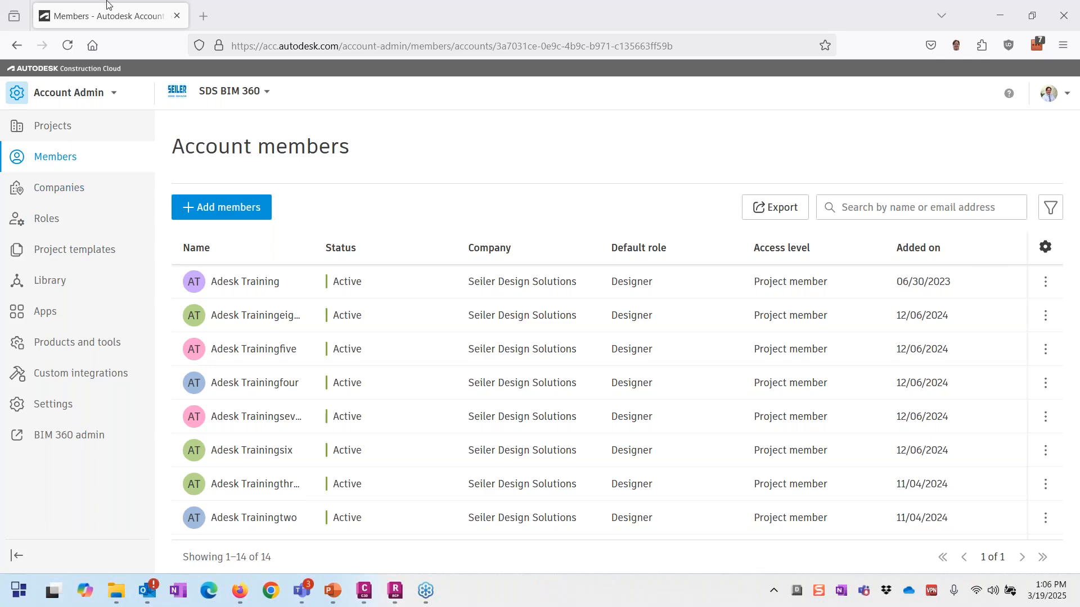
Step: Minimize Firefox and show the Toolspace Survey tab listing WSLS Survey DB Demo
{"action": "left_click", "coordinate": [1001, 15]}
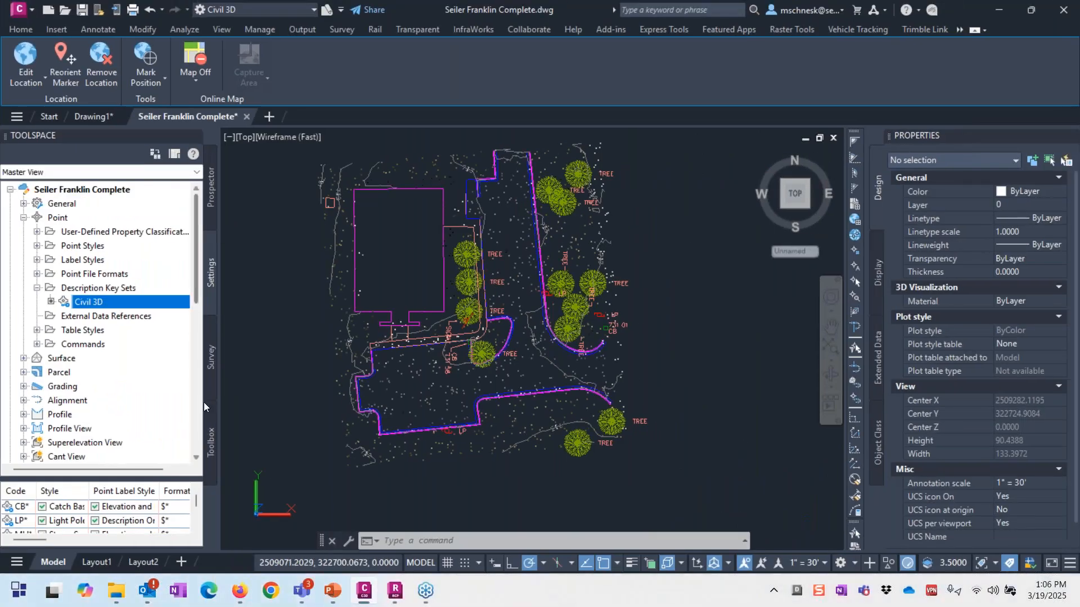
{"action": "left_click", "coordinate": [410, 524]}
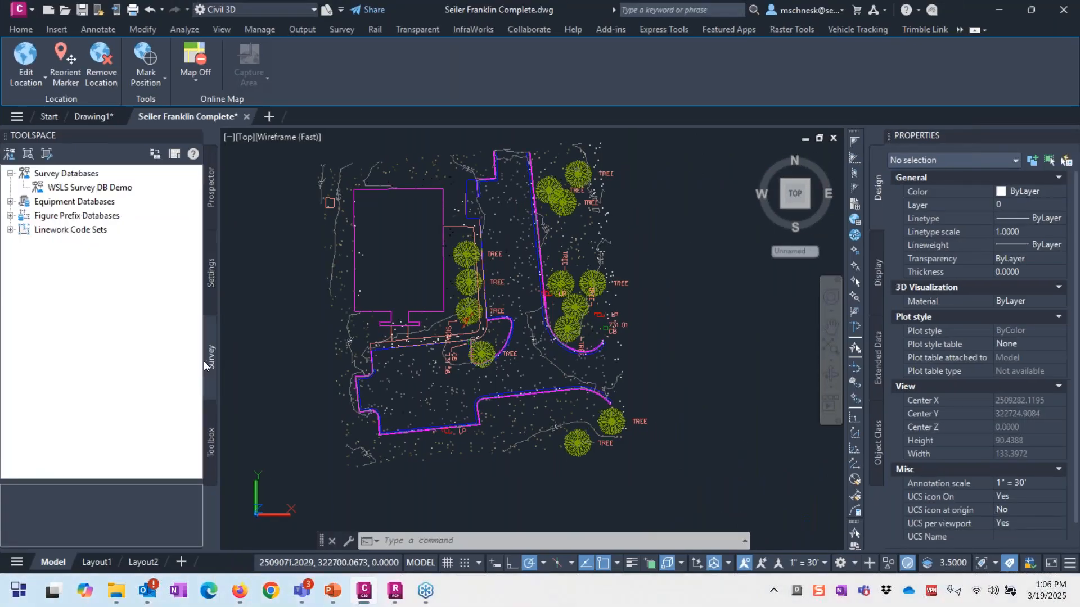